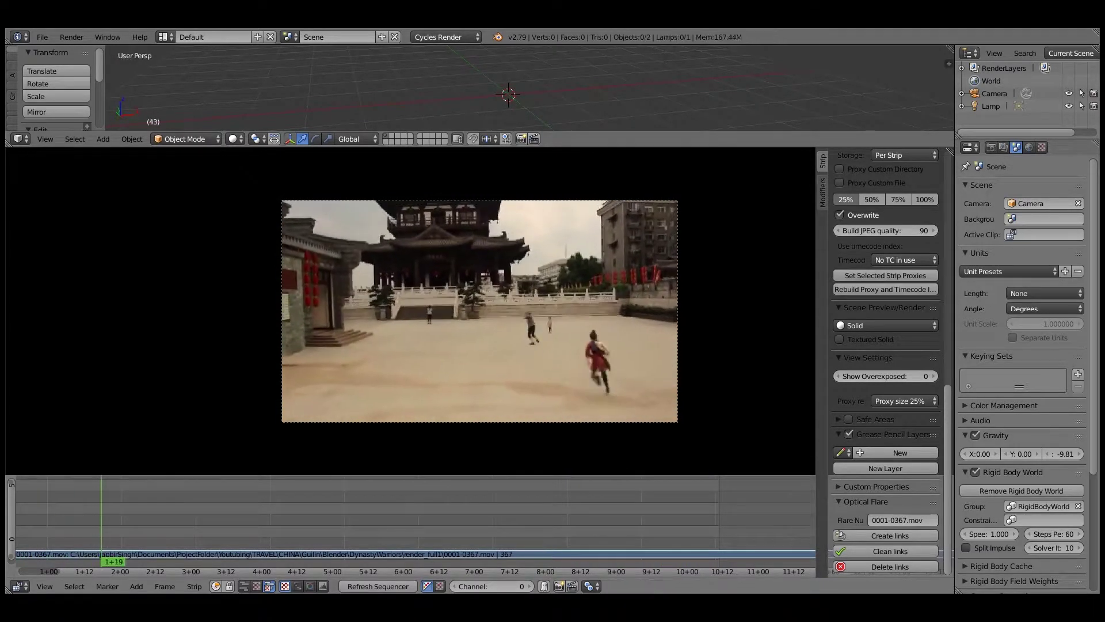
# - Return to frame 1, change the video sequence editor area to the Dope Sheet, and enlarge the 3D viewport
pyautogui.hotkey('shift', 'Left')
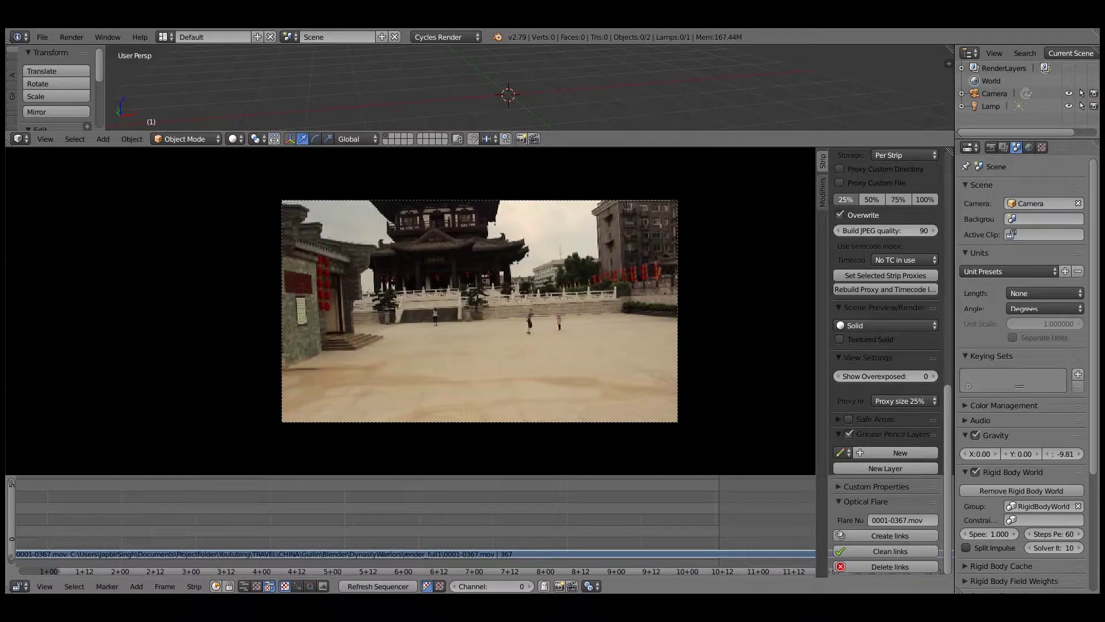
pyautogui.click(21, 586)
pyautogui.click(52, 524)
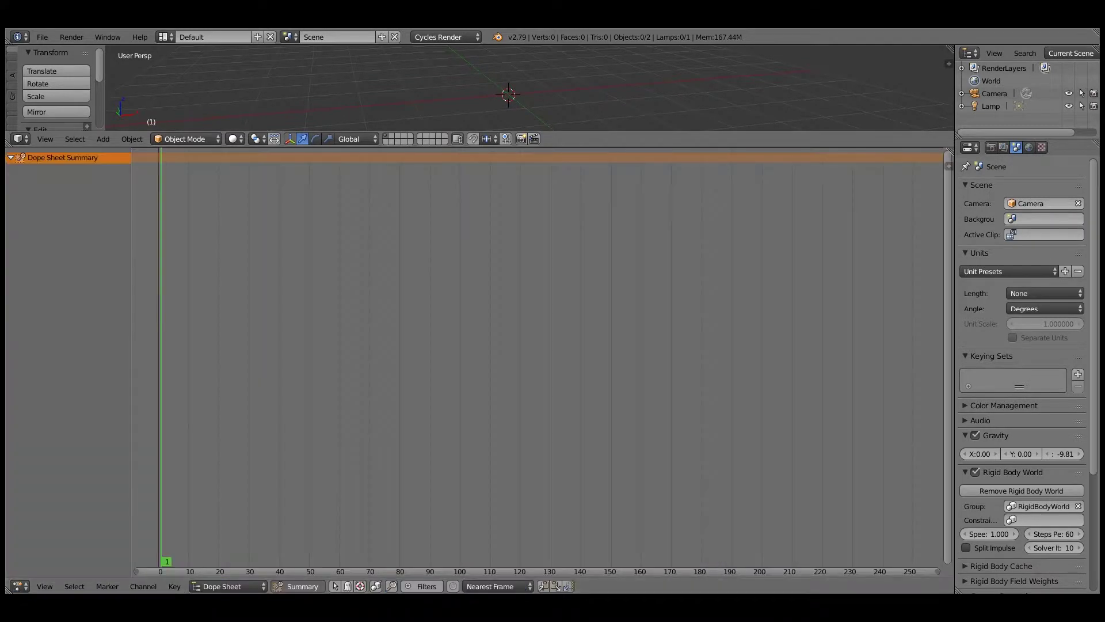
pyautogui.moveTo(248, 147); pyautogui.dragTo(249, 449)
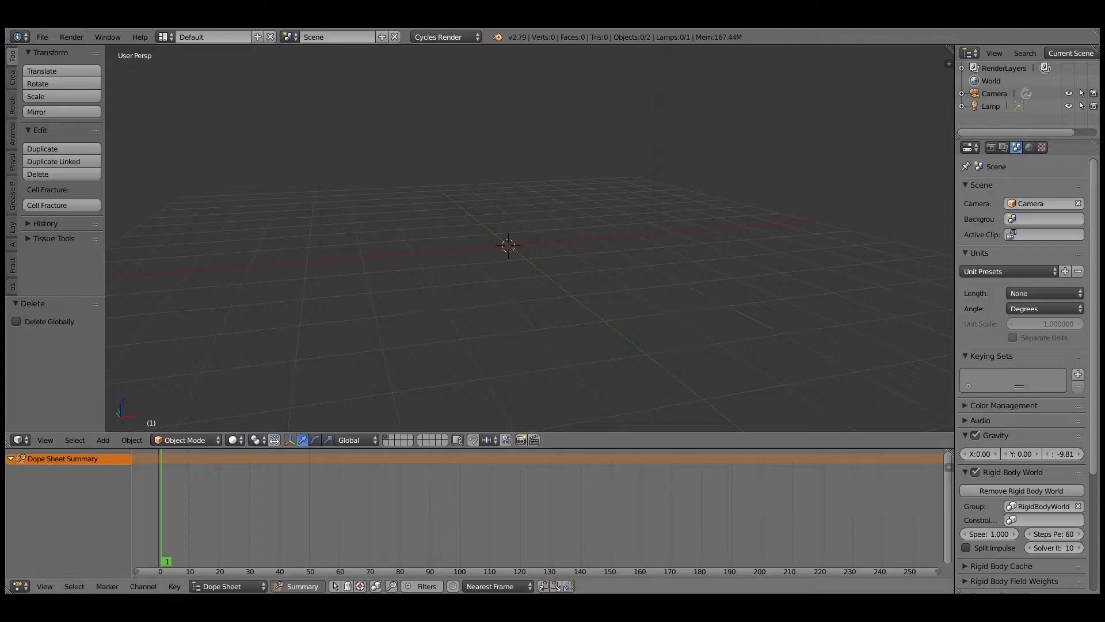
# - Import Standard Run.fbx from the mixamo_elements folder onto the empty last scene layer
pyautogui.click(445, 442)
pyautogui.click(42, 37)
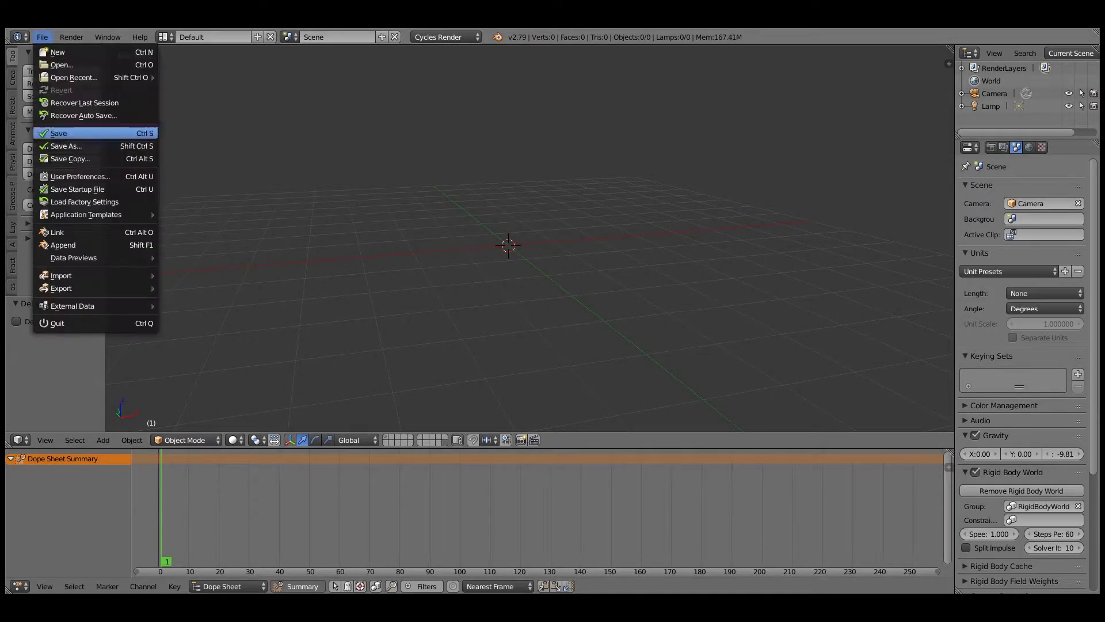
pyautogui.moveTo(95, 275)
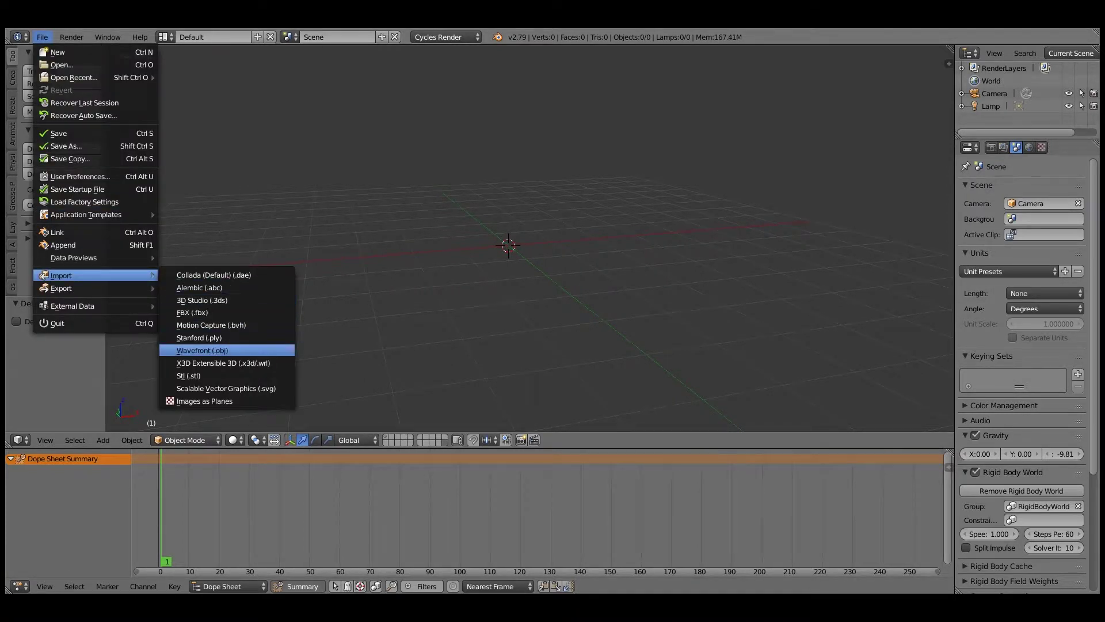
pyautogui.click(195, 312)
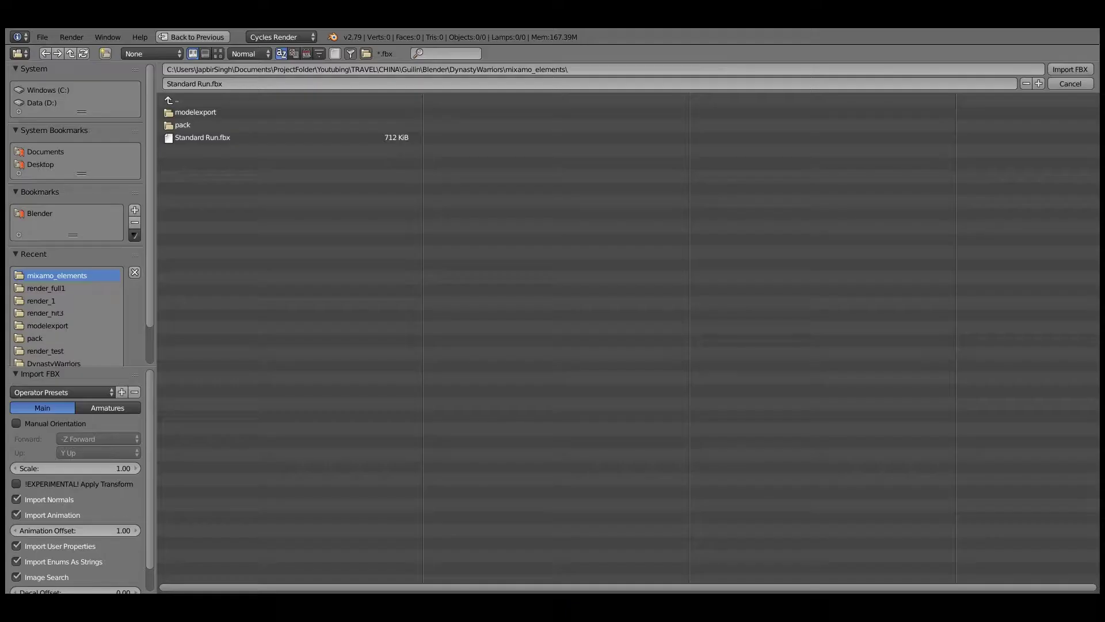
pyautogui.click(203, 137)
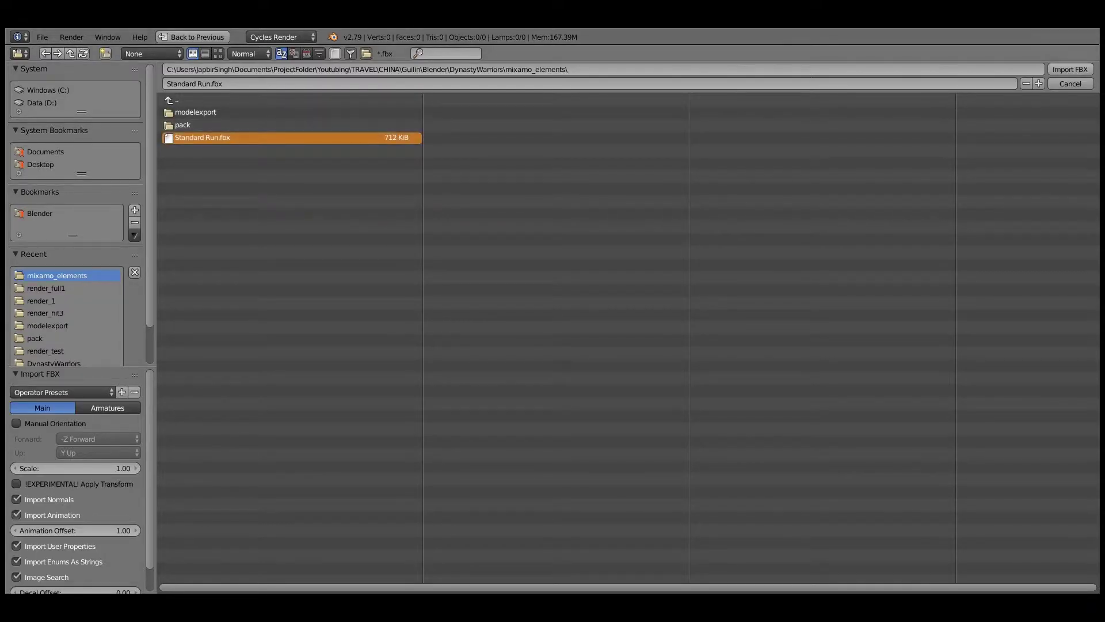
pyautogui.click(1070, 69)
pyautogui.scroll(5, 481, 239)
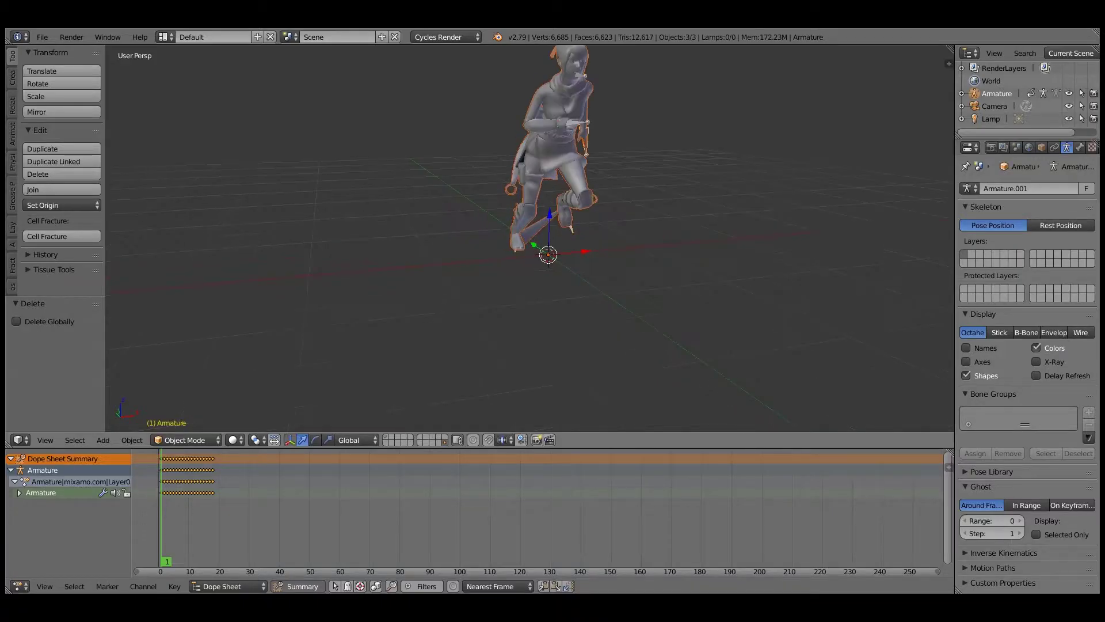
# - Delete the small extra object near the feet that came in with the imported character
pyautogui.rightClick(540, 227)
pyautogui.press('x')
pyautogui.click(540, 228)
pyautogui.keyDown('shift'); pyautogui.moveTo(540, 227); pyautogui.dragTo(518, 300, button='middle'); pyautogui.keyUp('shift')
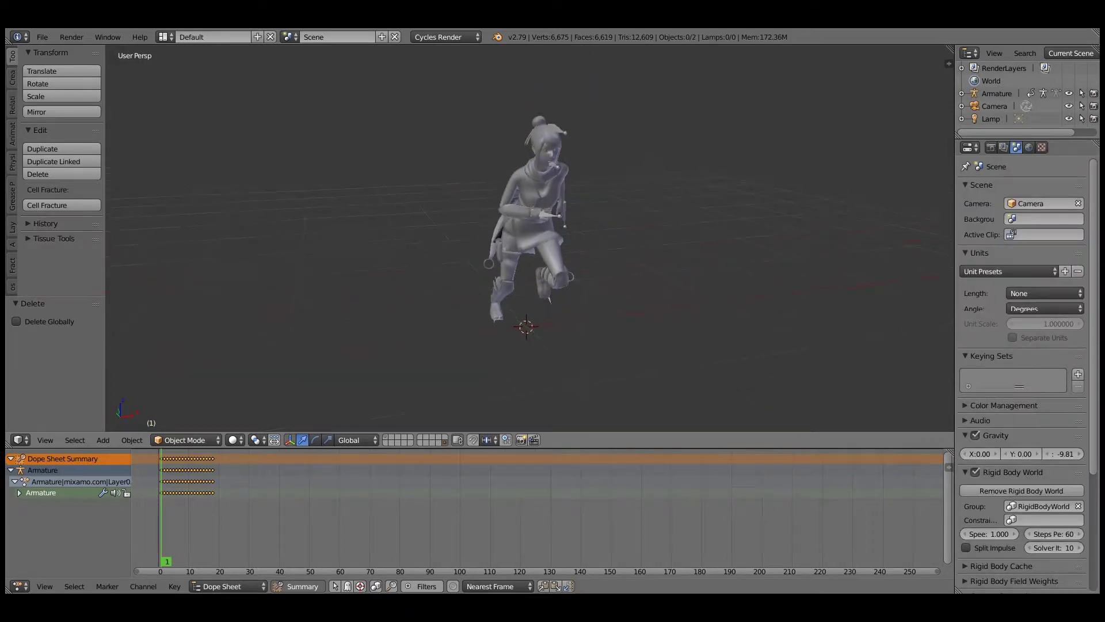
# - Check the character mesh's Armature modifier and switch the armature to Rest Position
pyautogui.rightClick(533, 230)
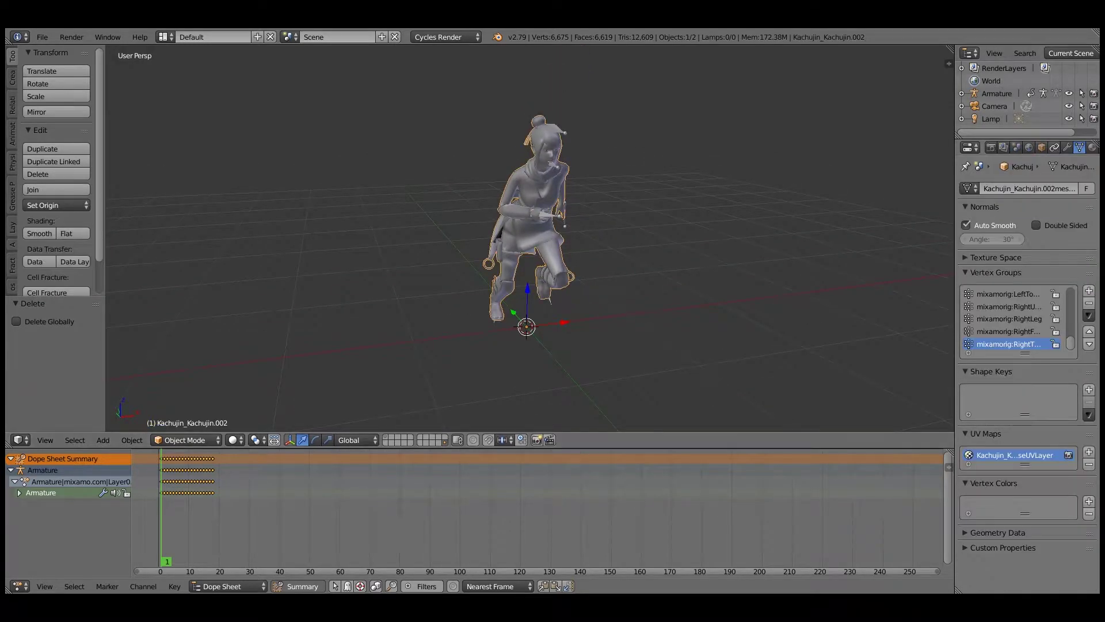
pyautogui.click(1067, 147)
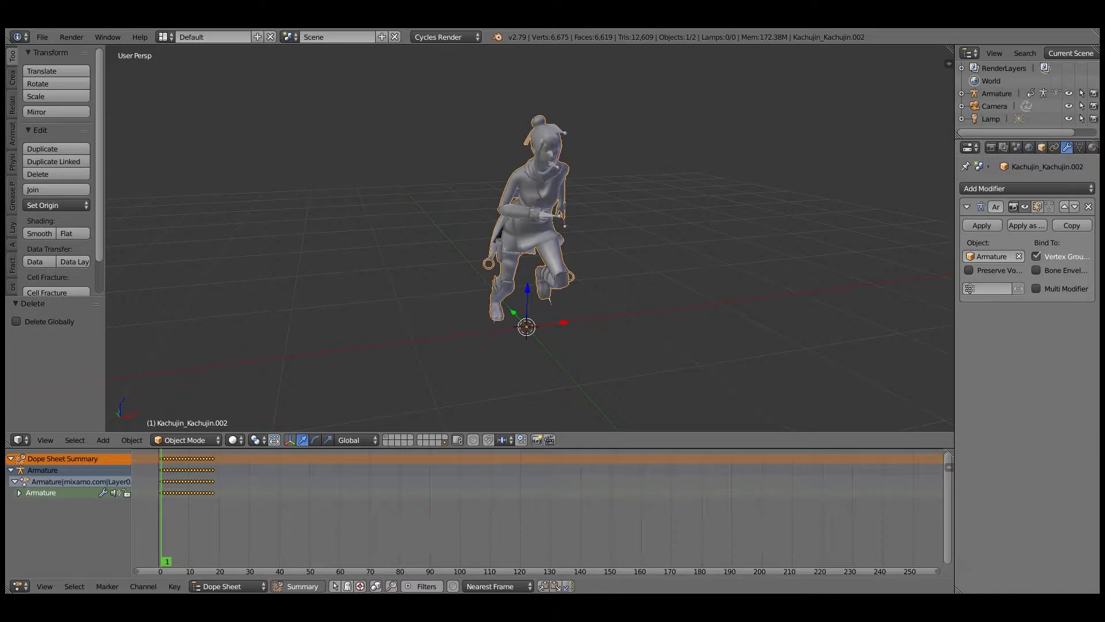
pyautogui.rightClick(564, 216)
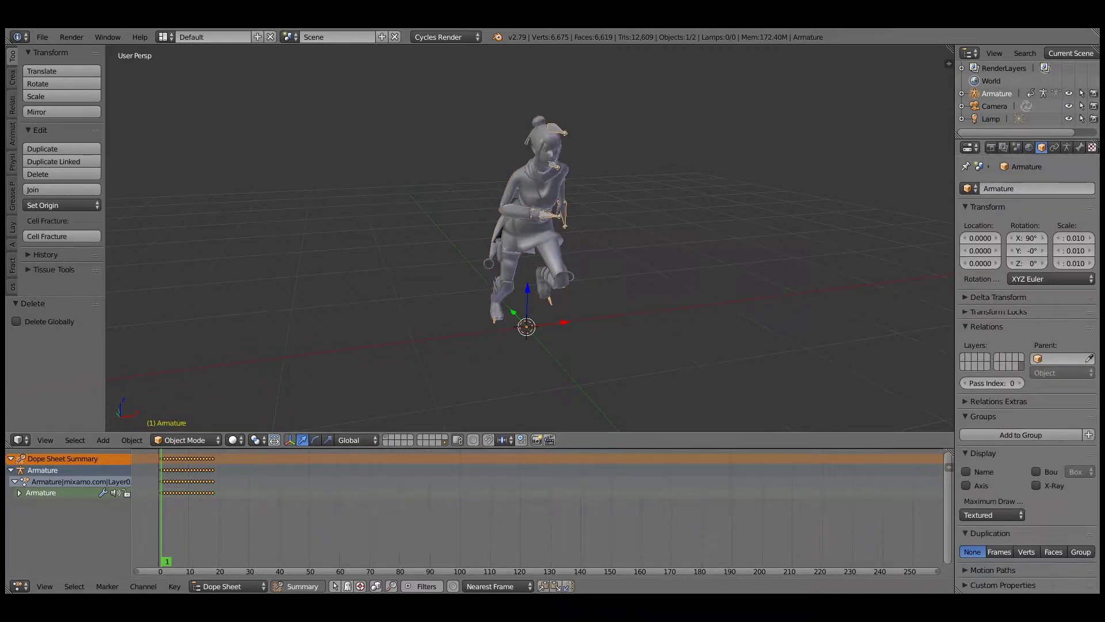
pyautogui.click(1079, 148)
pyautogui.click(1067, 147)
pyautogui.click(1061, 225)
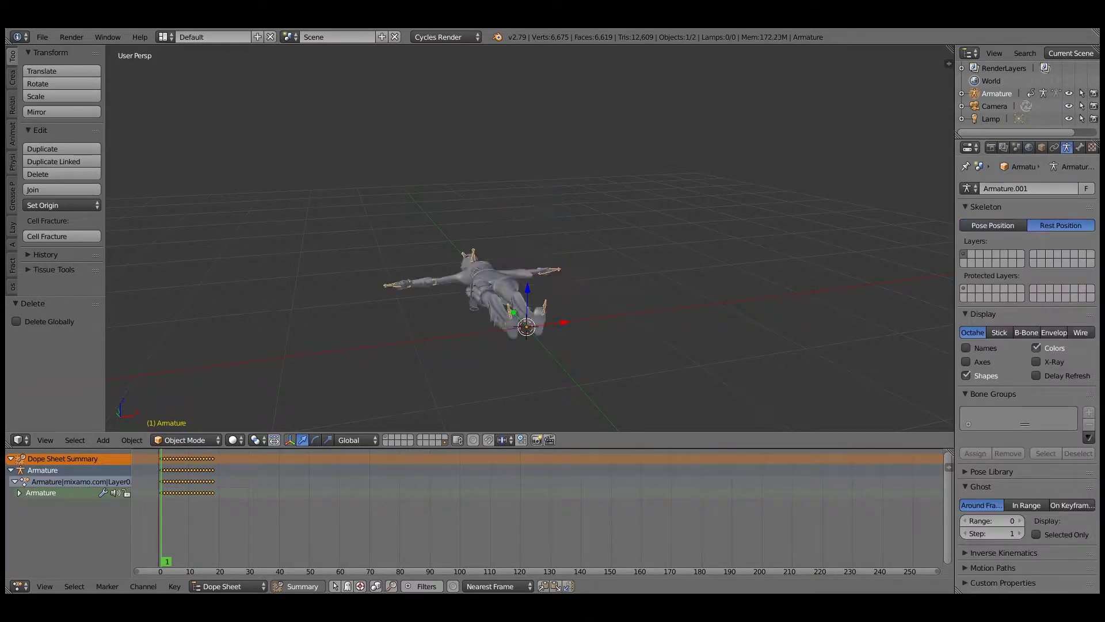
# - In armature Edit Mode, with wireframe display, scale both hand bone tips inward along X to about 0.851
pyautogui.press('KP_7')
pyautogui.keyDown('shift'); pyautogui.moveTo(518, 115); pyautogui.dragTo(486, 346, button='middle'); pyautogui.keyUp('shift')
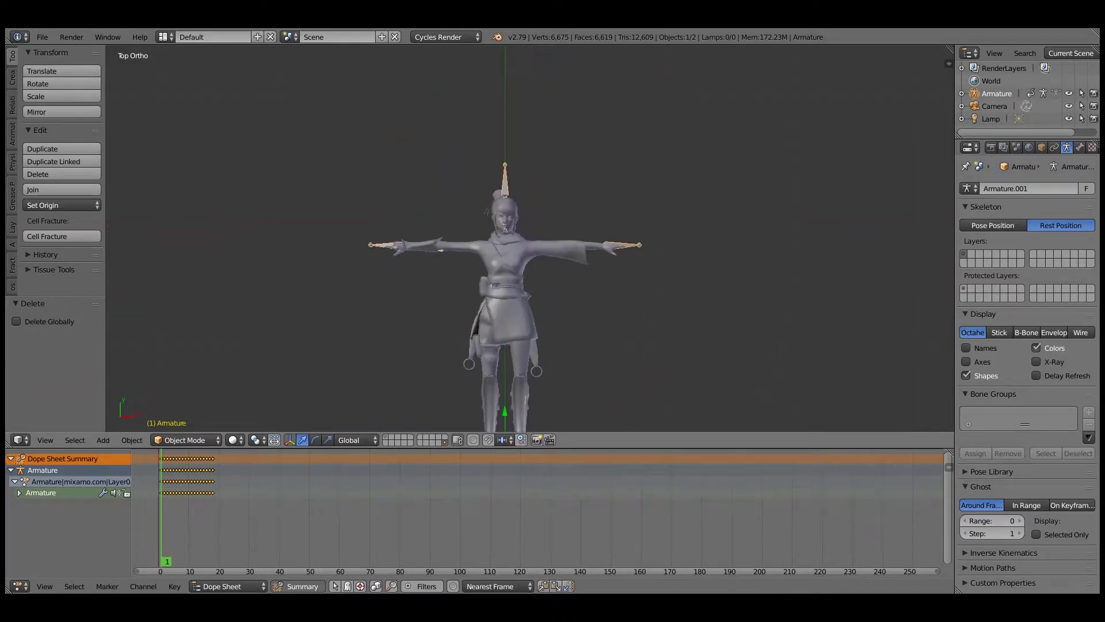
pyautogui.scroll(2, 484, 239)
pyautogui.keyDown('shift'); pyautogui.moveTo(484, 242); pyautogui.dragTo(465, 226, button='middle'); pyautogui.keyUp('shift')
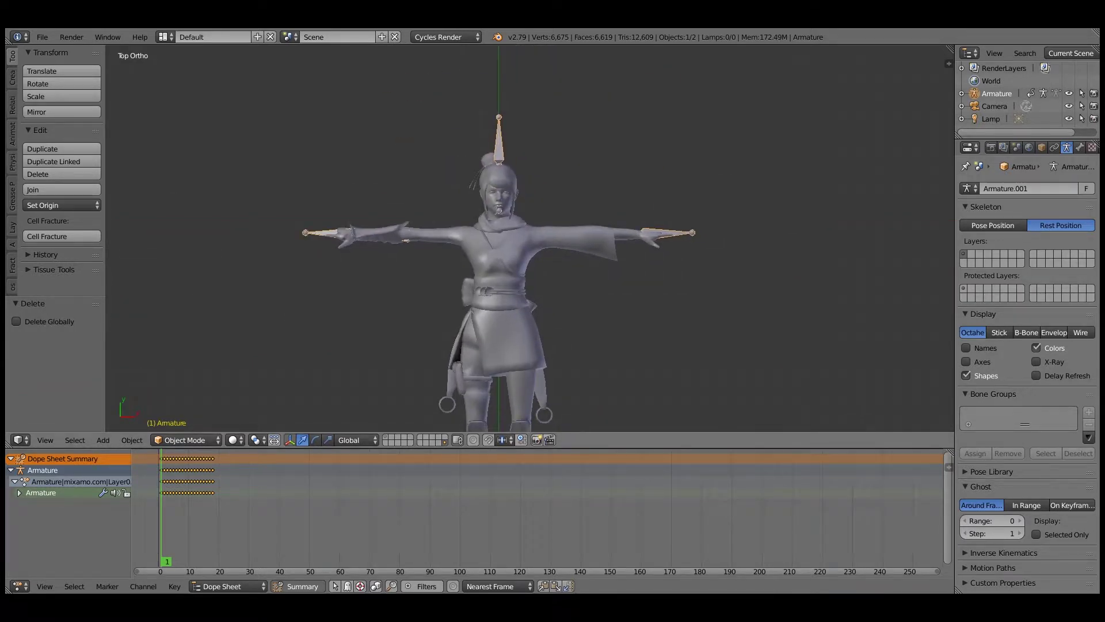
pyautogui.press('Tab')
pyautogui.rightClick(692, 233)
pyautogui.press('z')
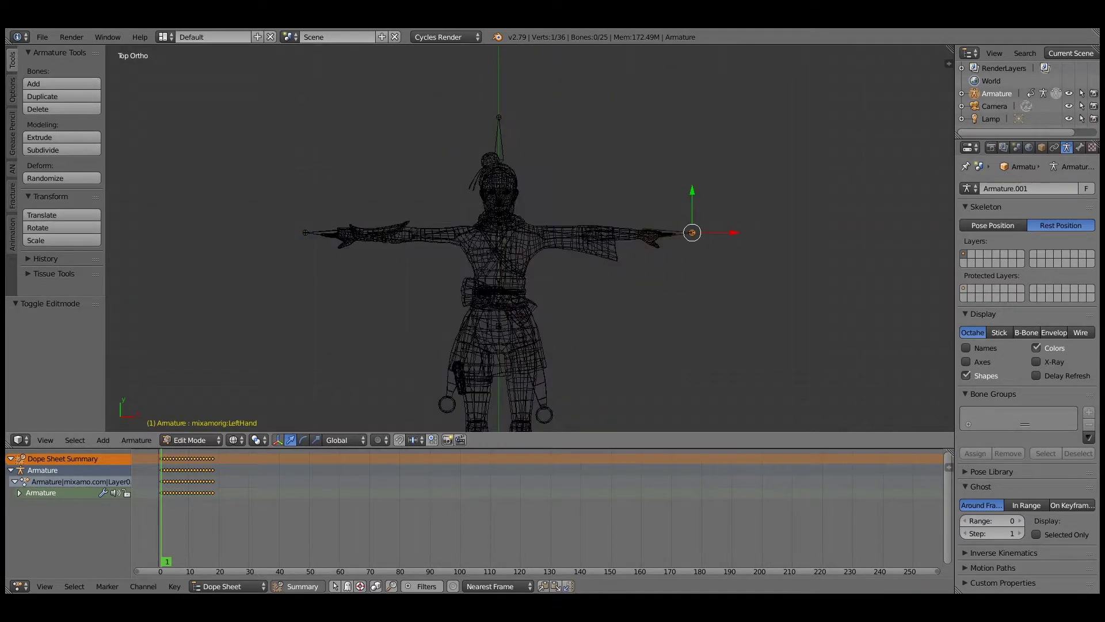
pyautogui.press('s')
pyautogui.press('x')
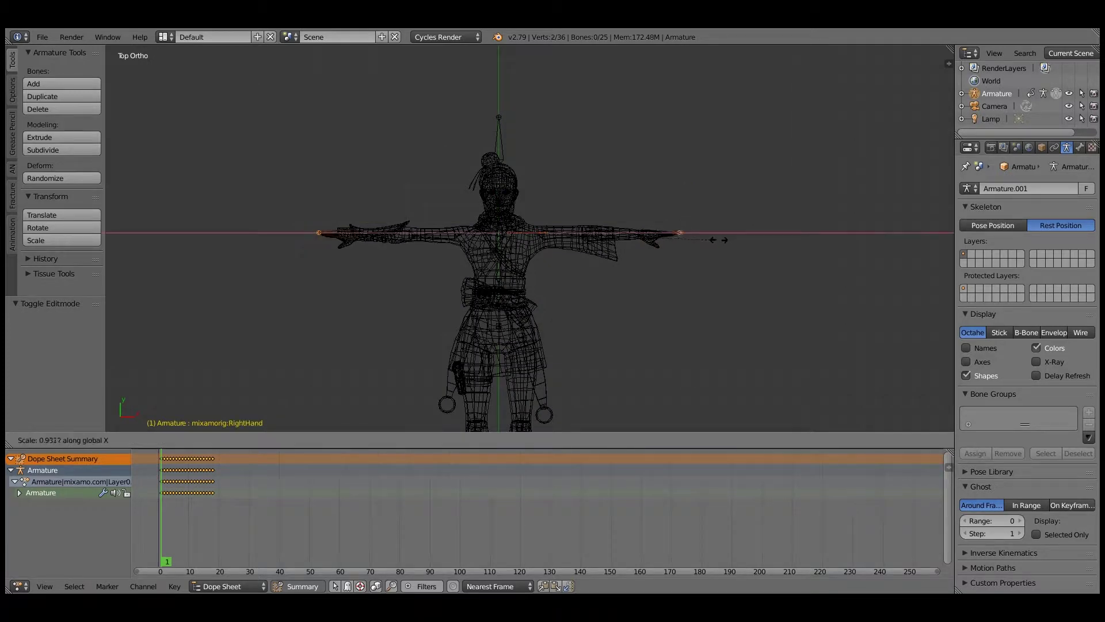
pyautogui.click(699, 247)
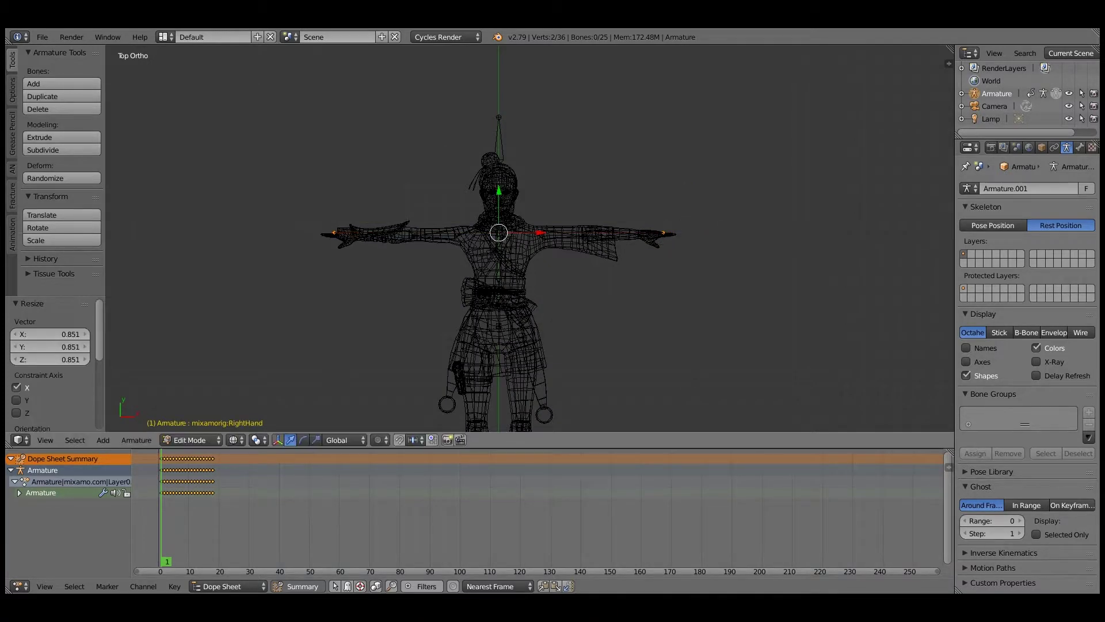
# - In the right side view, move the head bone's tip by about 0.211 along Y and -0.194 along Z
pyautogui.moveTo(699, 247); pyautogui.dragTo(829, 141, button='middle')
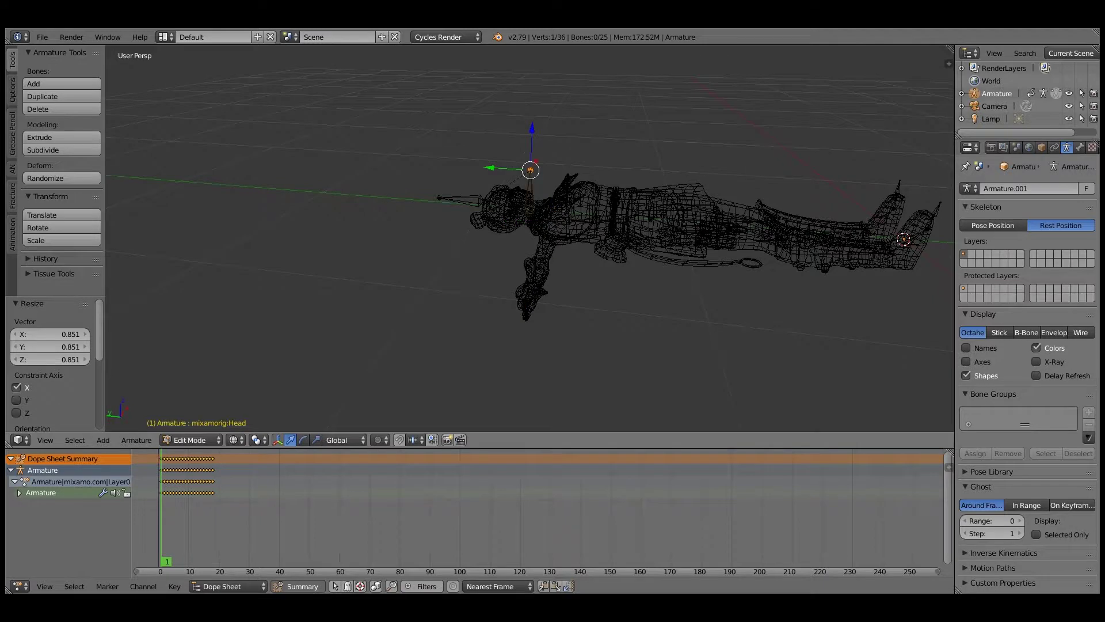
pyautogui.press('KP_3')
pyautogui.press('g')
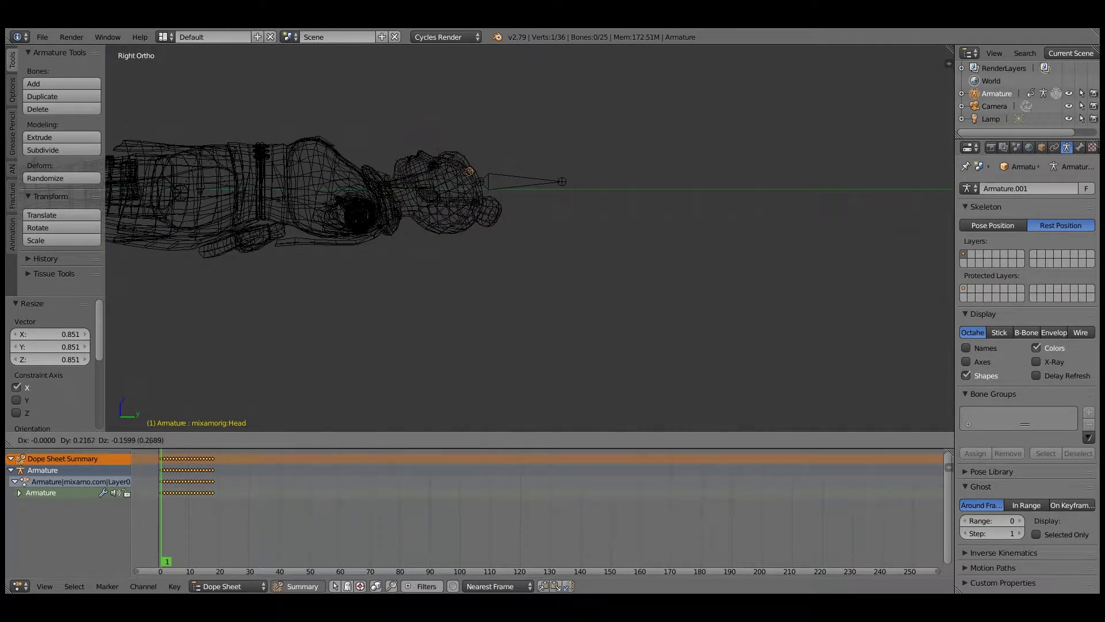
pyautogui.click(467, 182)
pyautogui.keyDown('shift'); pyautogui.moveTo(467, 181); pyautogui.dragTo(687, 178, button='middle'); pyautogui.keyUp('shift')
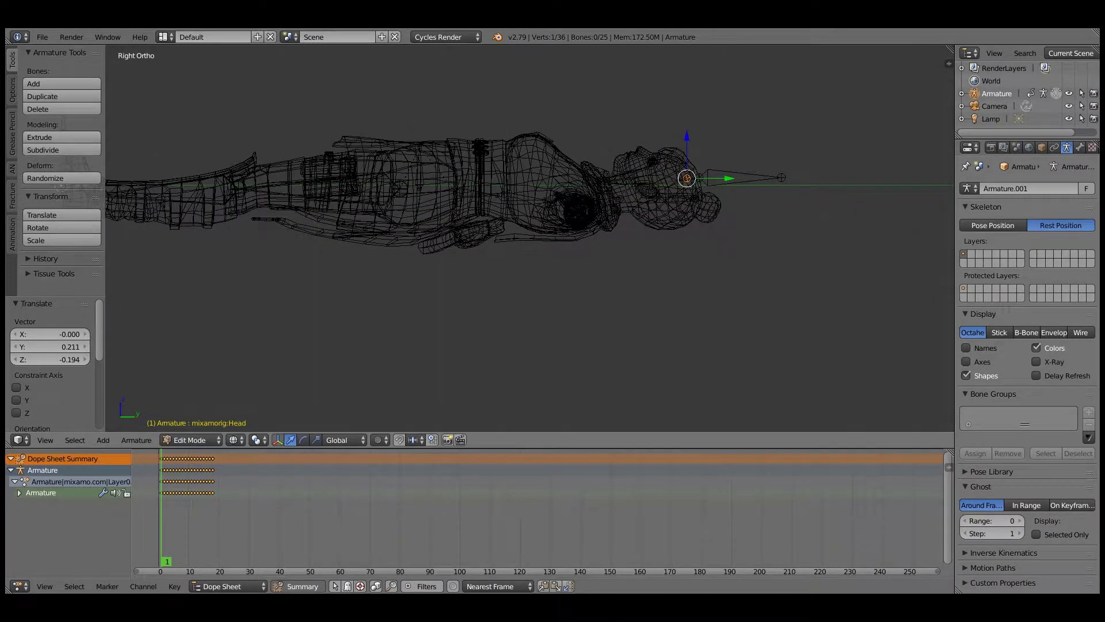
# - Select all bones of the armature except the end bone above the head
pyautogui.scroll(-2, 479, 238)
pyautogui.keyDown('shift'); pyautogui.moveTo(479, 238); pyautogui.dragTo(613, 250, button='middle'); pyautogui.keyUp('shift')
pyautogui.scroll(4, 612, 251)
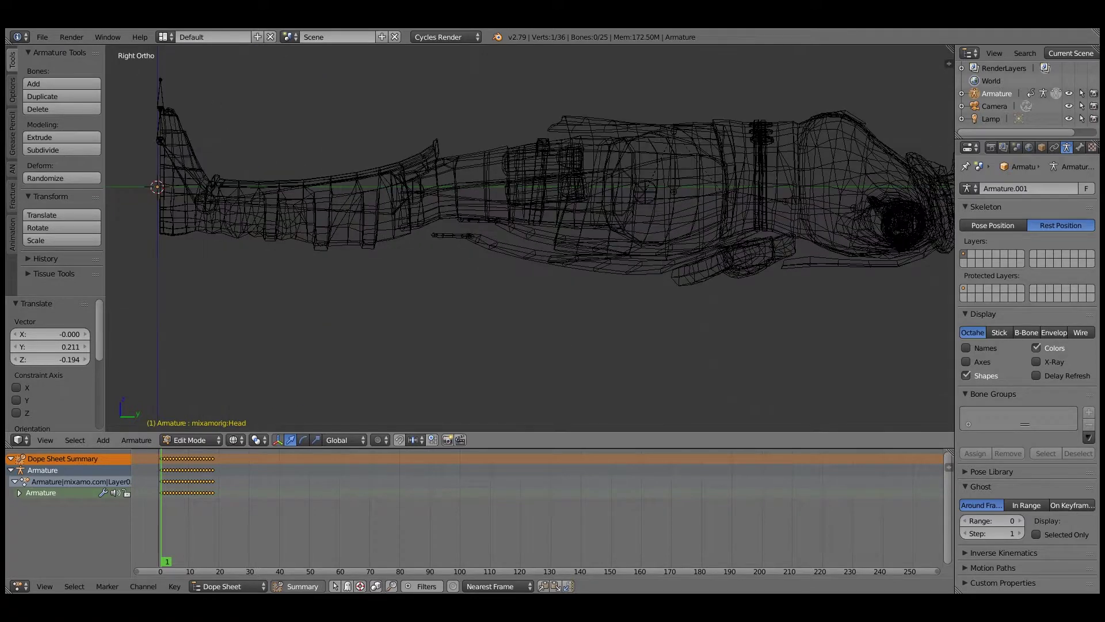
pyautogui.press('KP_7')
pyautogui.scroll(-4, 530, 239)
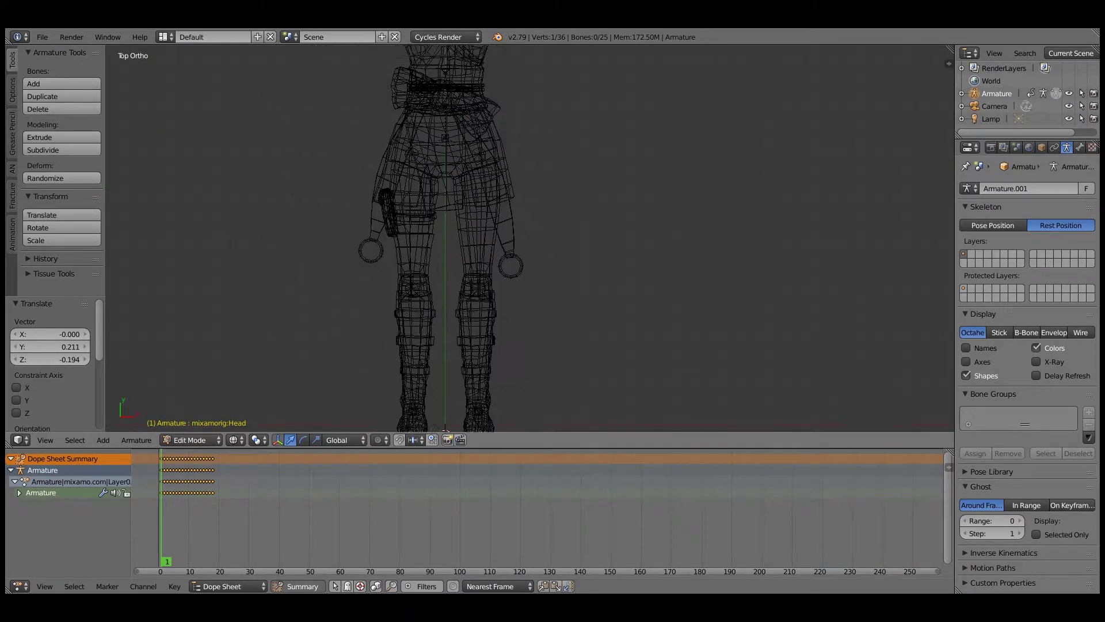
pyautogui.press('a')
pyautogui.press('a')
pyautogui.scroll(-4, 529, 239)
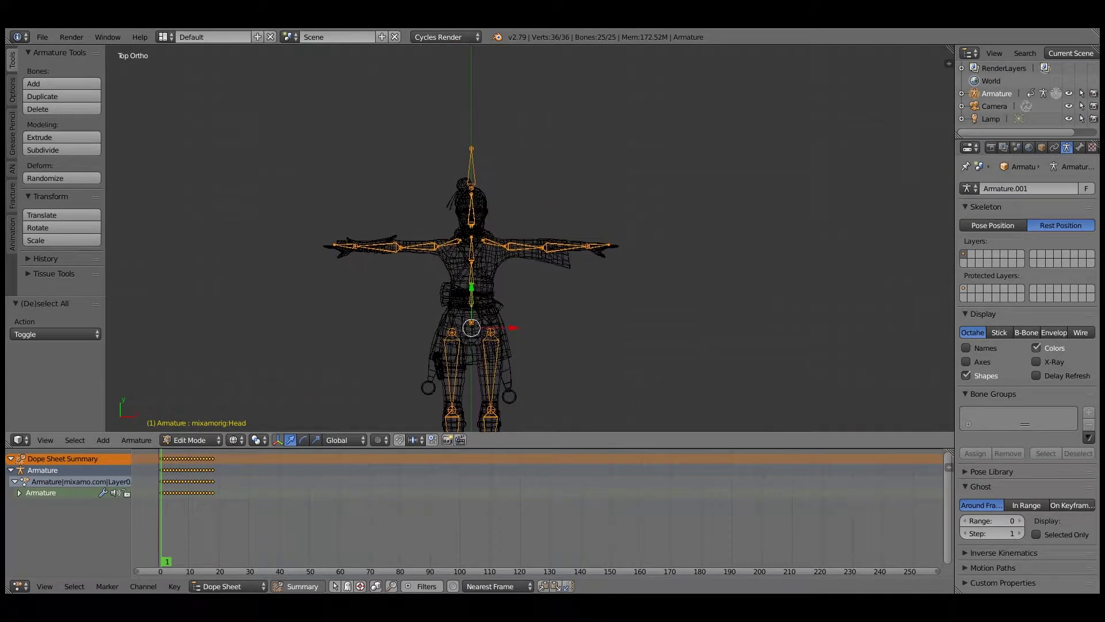
pyautogui.keyDown('shift'); pyautogui.moveTo(480, 336); pyautogui.dragTo(521, 148, button='middle'); pyautogui.keyUp('shift')
pyautogui.press('KP_3')
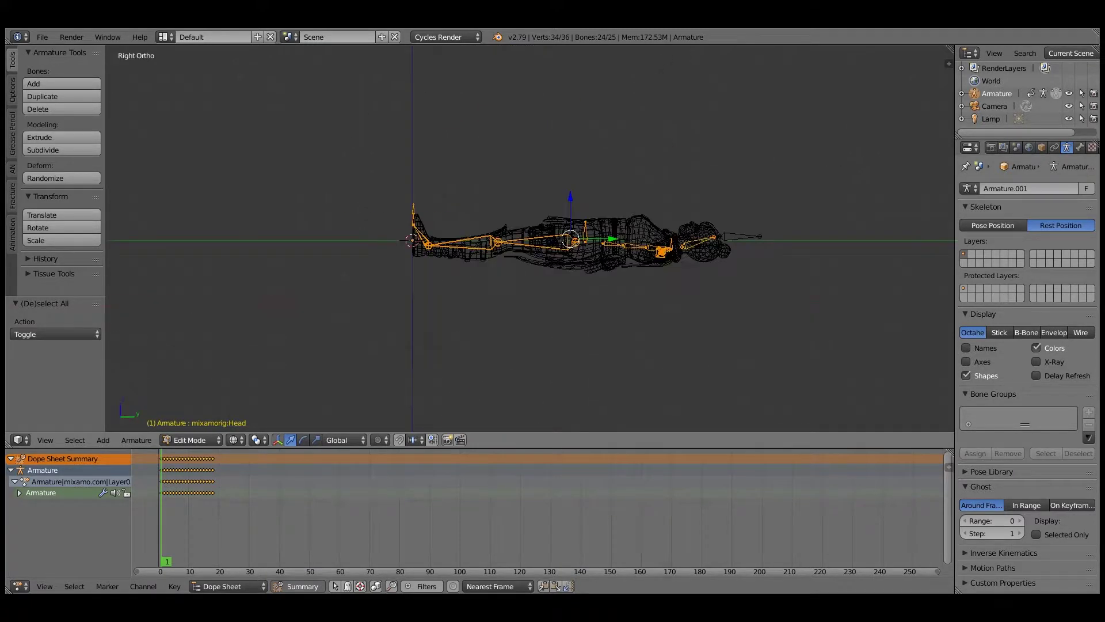
# - Remove the toe bones of both feet from the selection and return the armature to Object Mode
pyautogui.scroll(4, 479, 238)
pyautogui.press('b')
pyautogui.moveTo(302, 154); pyautogui.dragTo(382, 211, button='middle')
pyautogui.press('KP_7')
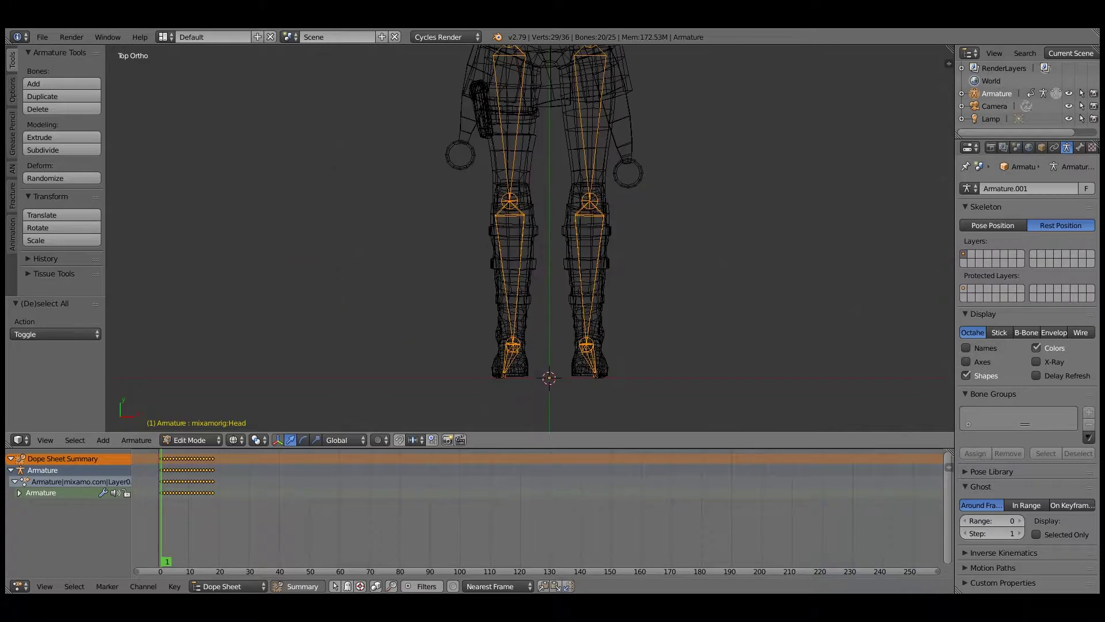
pyautogui.scroll(-3, 529, 239)
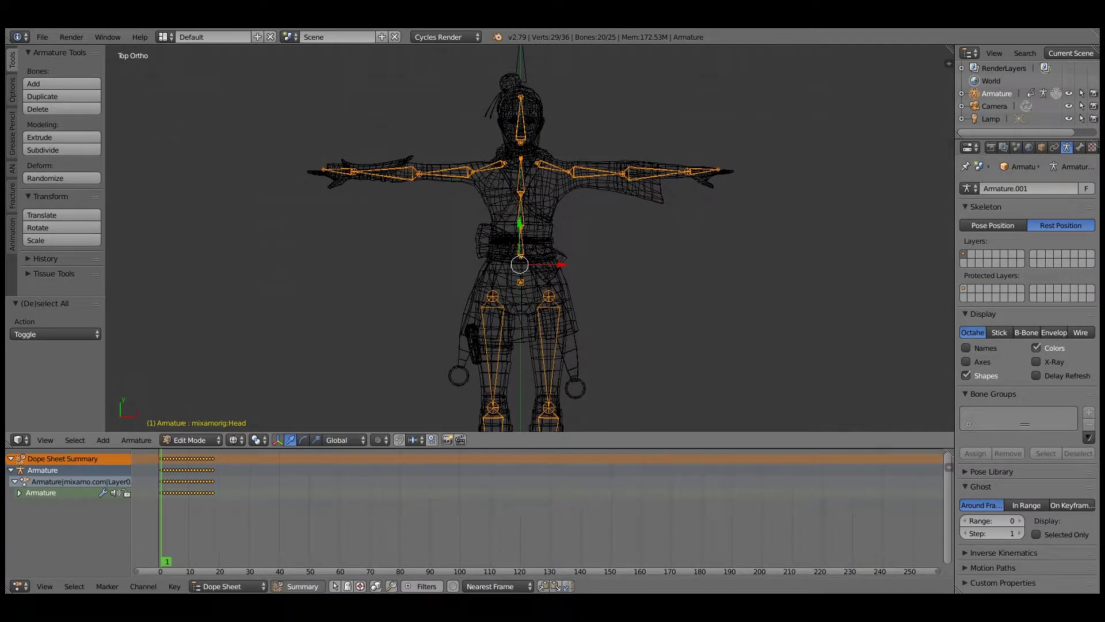
pyautogui.press('Tab')
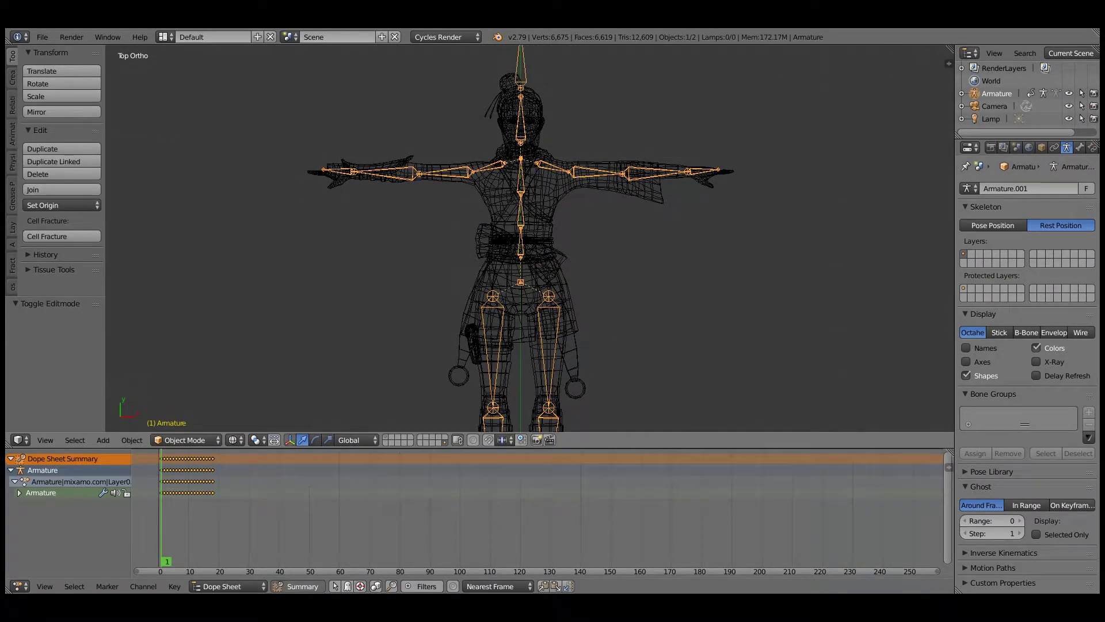
pyautogui.scroll(-1, 521, 239)
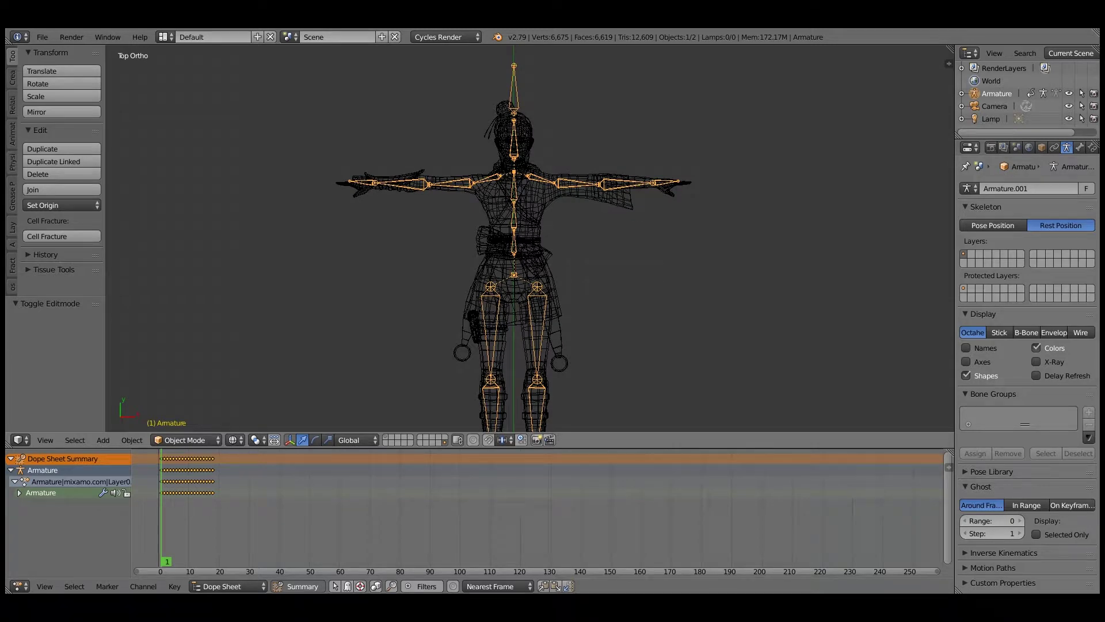
# - Generate capsule hitboxes for the armature with the Ragdoll tools, keeping Use selected bones only enabled
pyautogui.press('space')
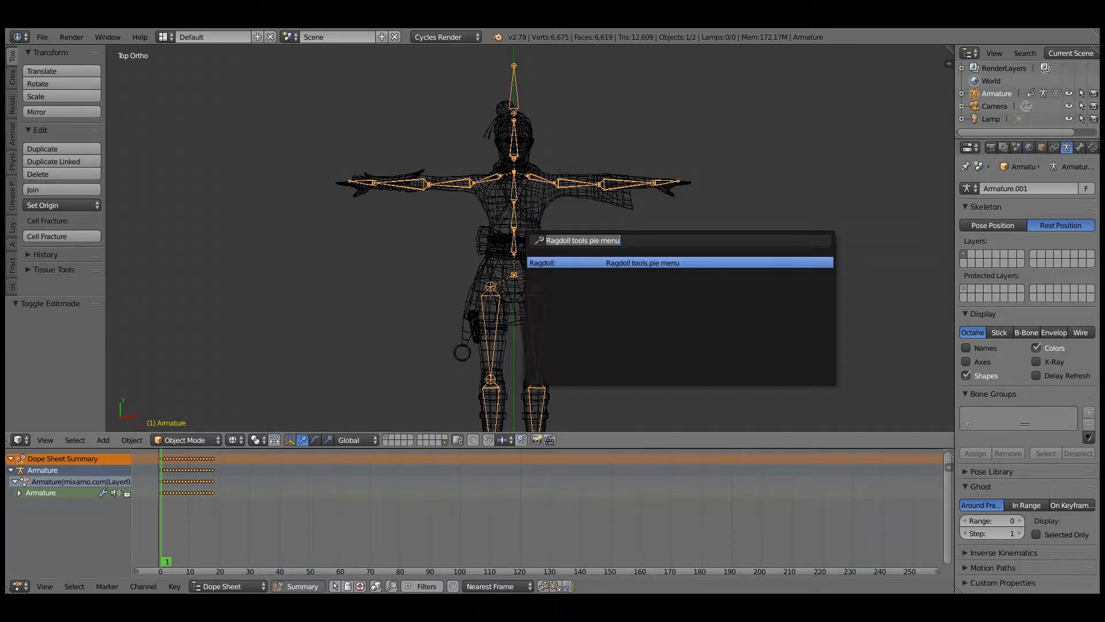
pyautogui.press('Return')
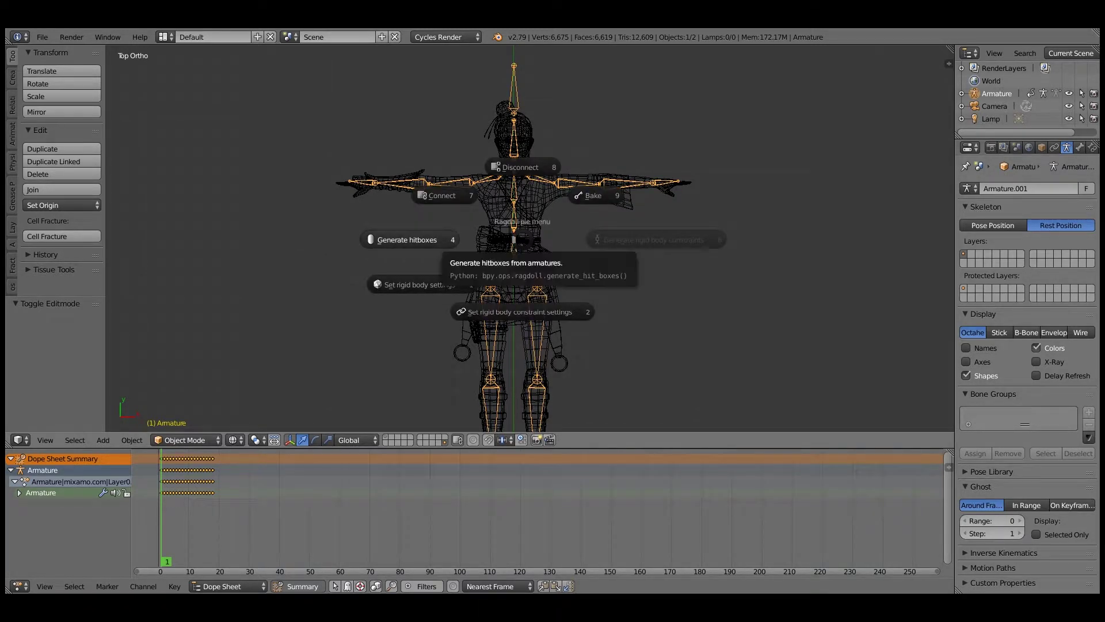
pyautogui.click(451, 239)
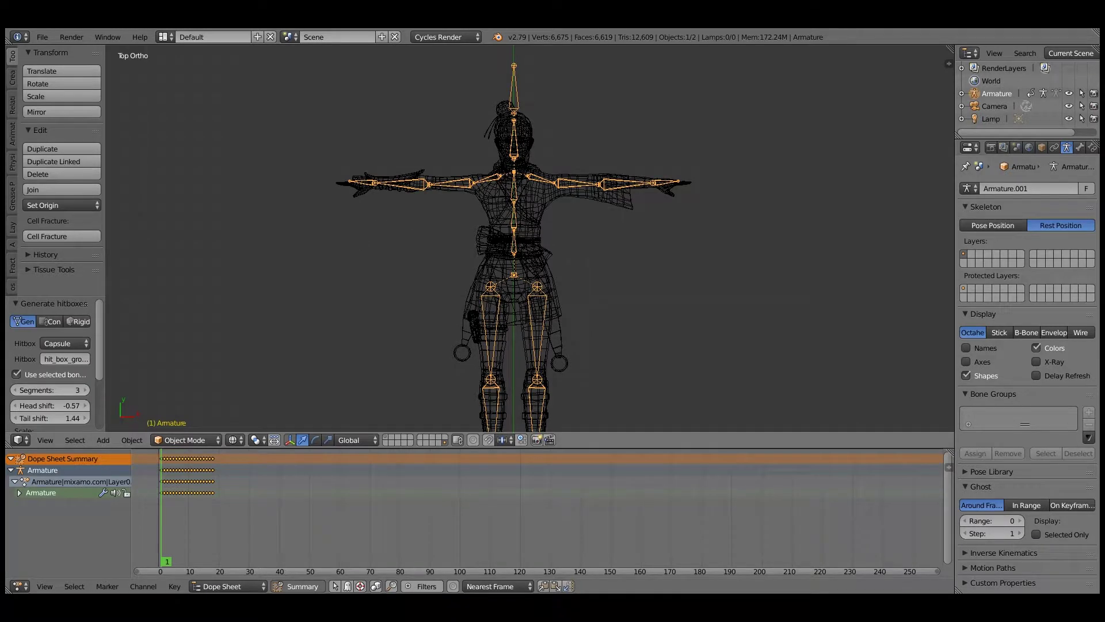
pyautogui.scroll(6, 560, 296)
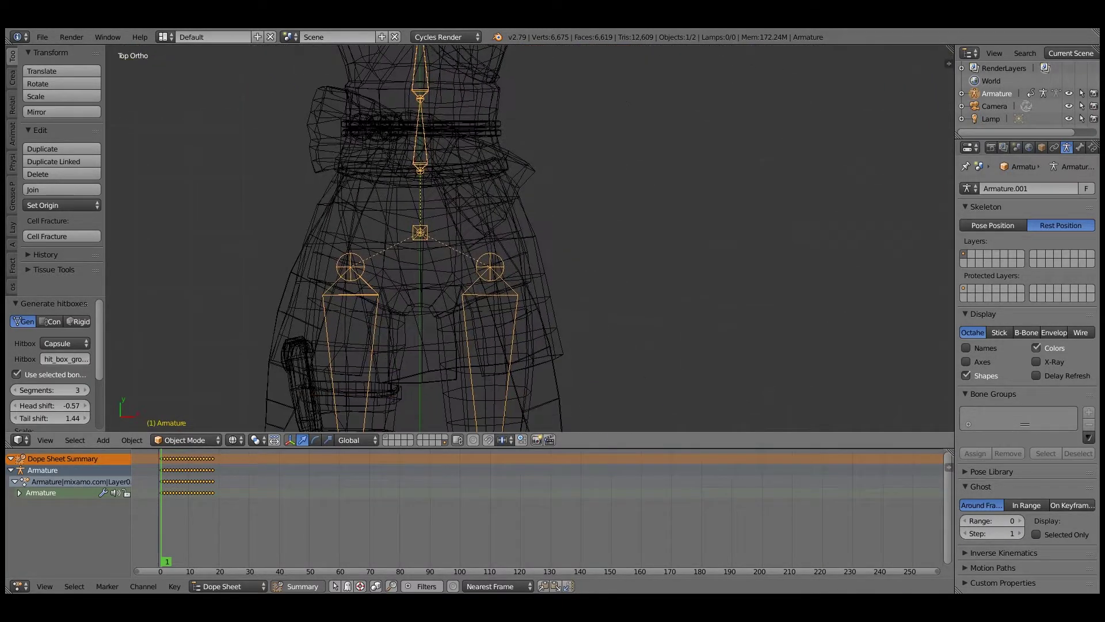
pyautogui.scroll(-3, 561, 296)
pyautogui.press('F6')
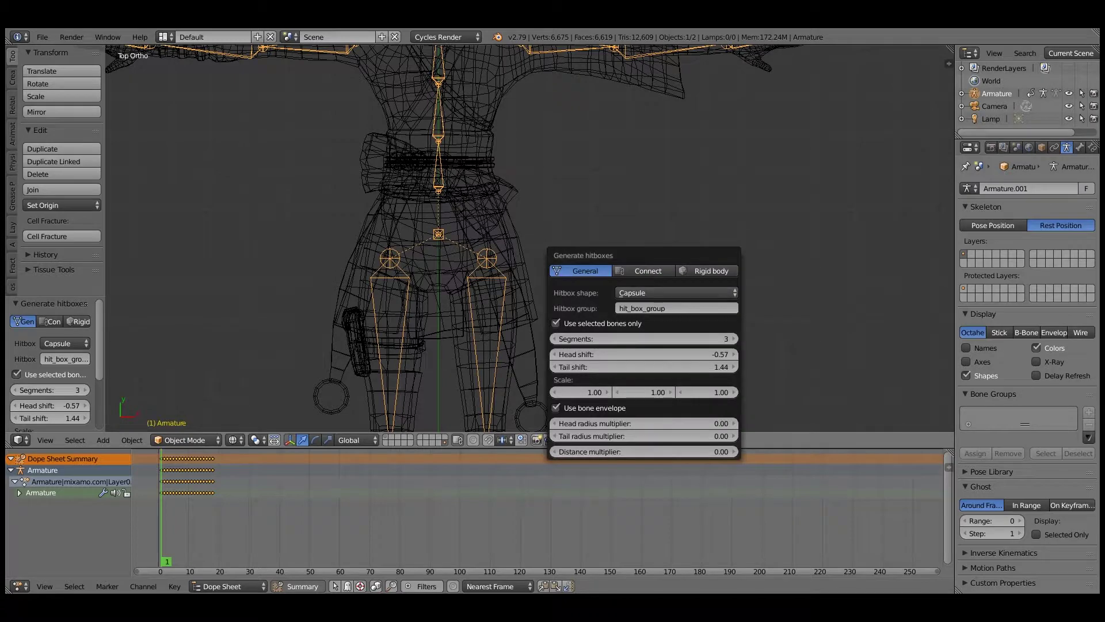
pyautogui.click(602, 323)
pyautogui.click(602, 324)
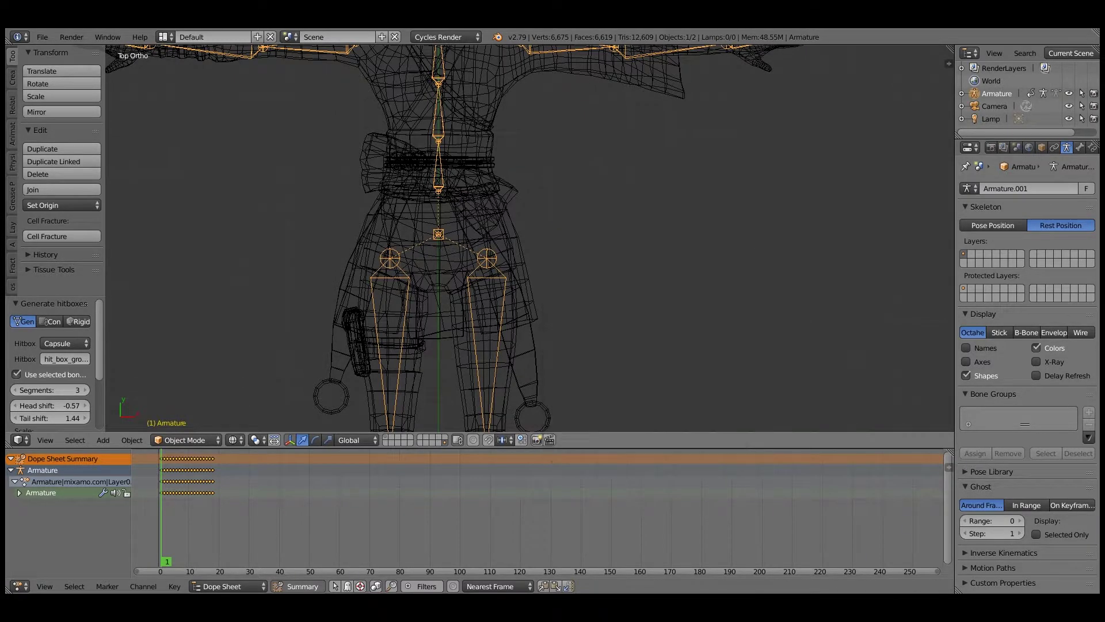
# - Set both the head shift and tail shift of the generated hitboxes to 0
pyautogui.keyDown('shift'); pyautogui.moveTo(506, 322); pyautogui.dragTo(658, 127, button='middle'); pyautogui.keyUp('shift')
pyautogui.press('F6')
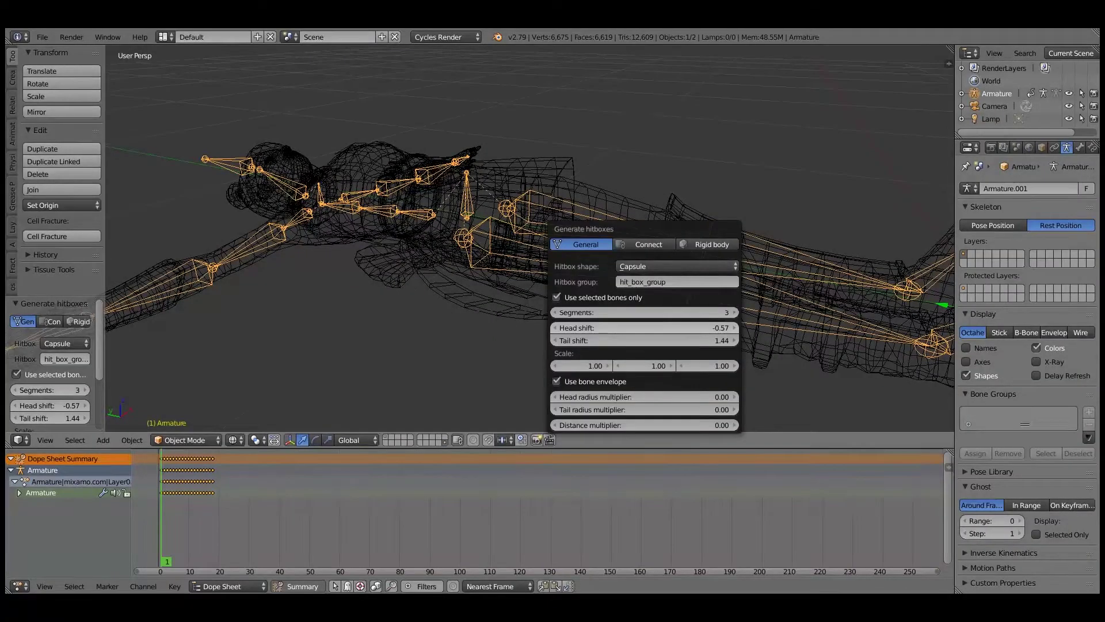
pyautogui.moveTo(645, 327); pyautogui.dragTo(651, 327)
pyautogui.click(651, 327)
pyautogui.write('0')
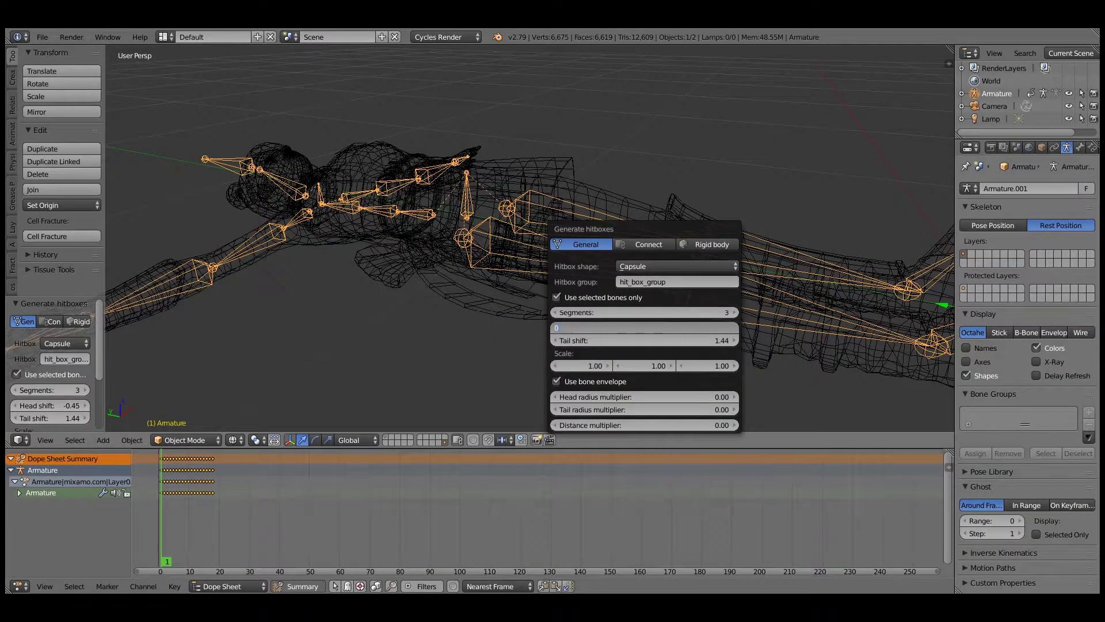
pyautogui.press('Tab')
pyautogui.write('0')
pyautogui.press('Return')
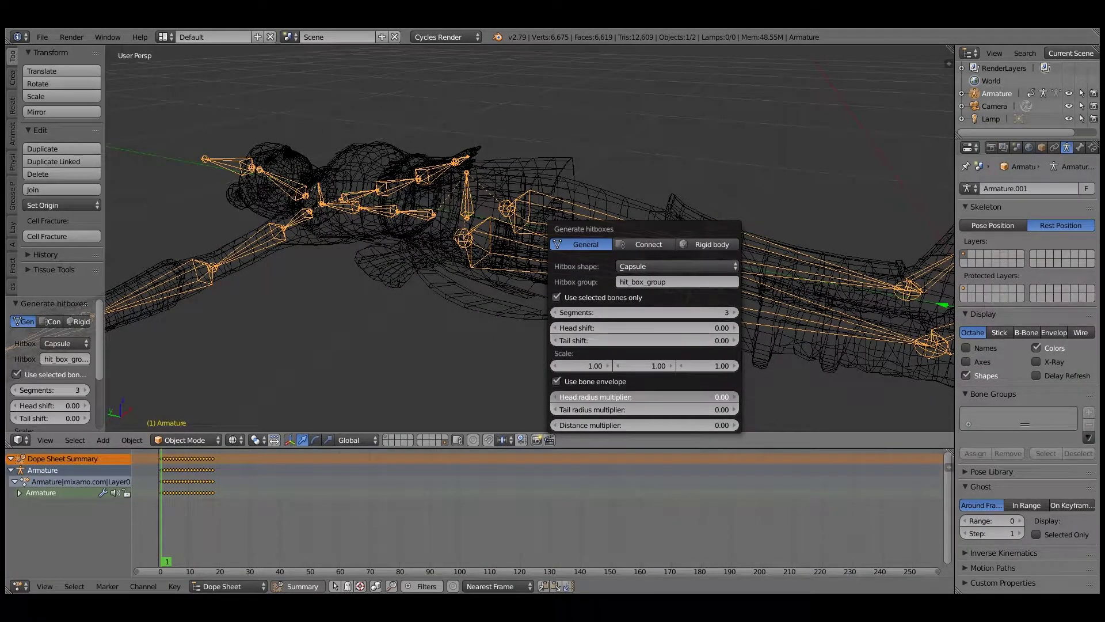
# - Set the hitboxes' head radius multiplier to 94.65 and tail radius multiplier to 45.27
pyautogui.moveTo(650, 397)
pyautogui.mouseDown()
pyautogui.moveTo(685, 397)
pyautogui.moveTo(657, 410)
pyautogui.mouseUp()
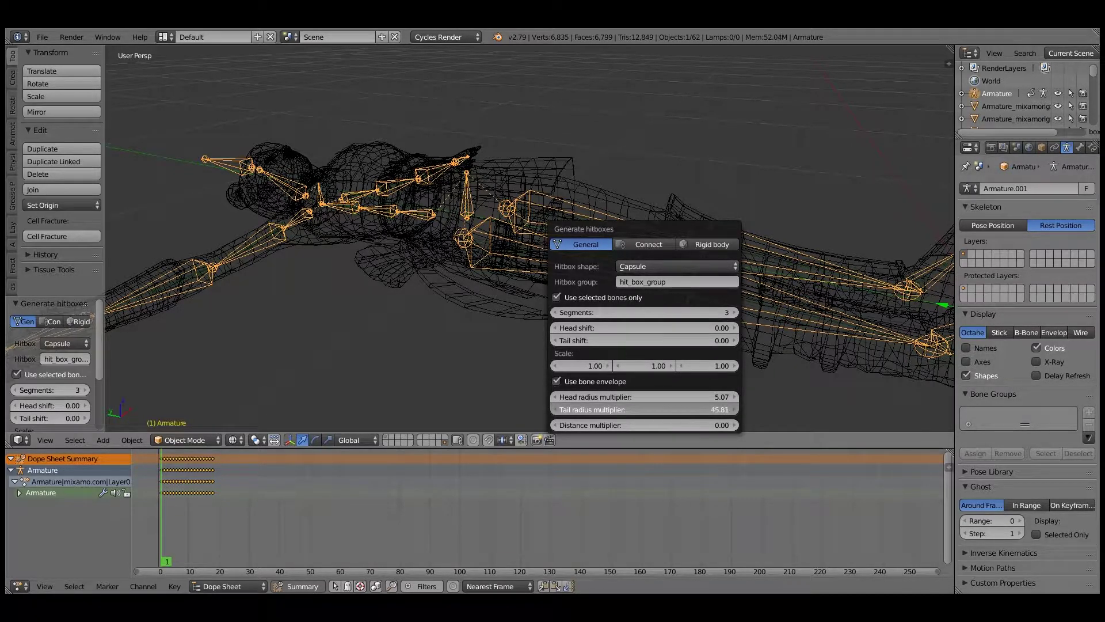
pyautogui.moveTo(662, 410); pyautogui.dragTo(676, 398)
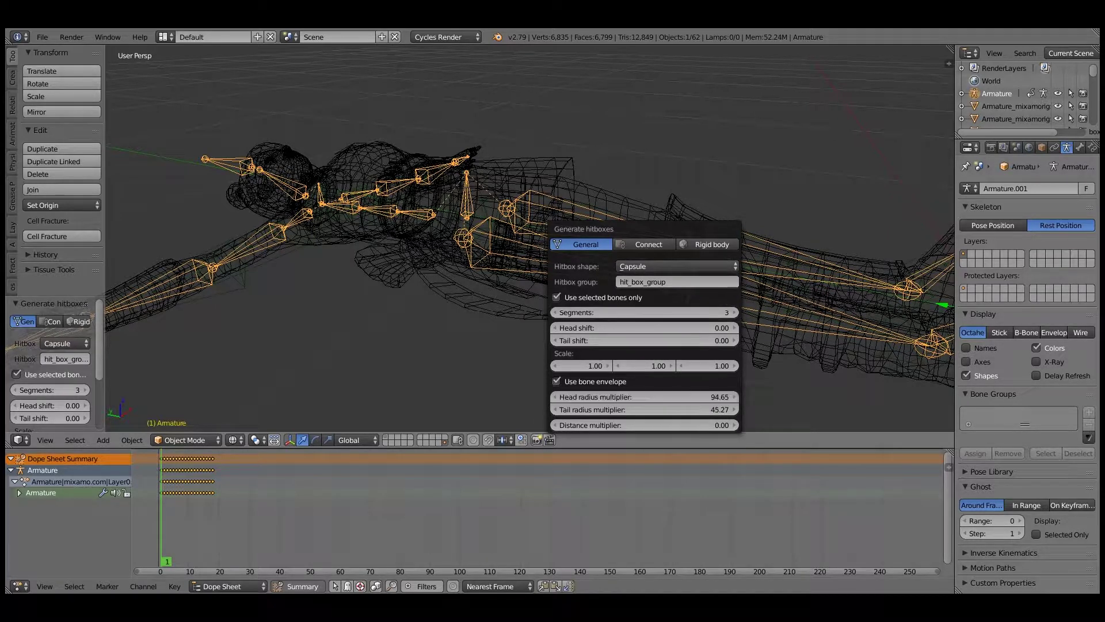
pyautogui.scroll(-2, 529, 239)
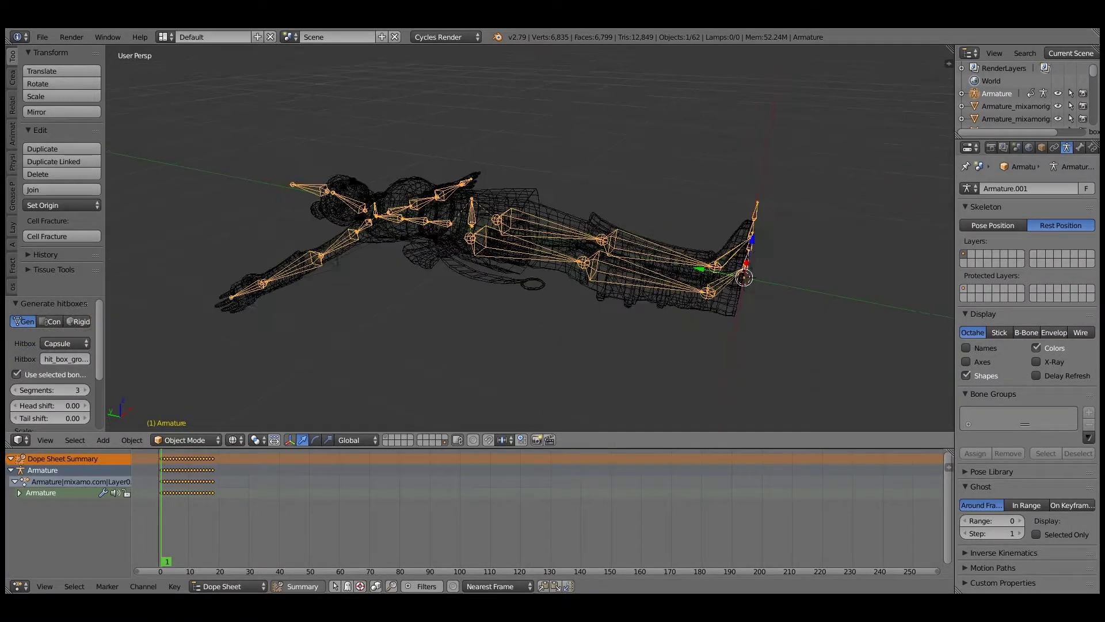
# - Show the scene in solid shading and hide the Kachujin character mesh
pyautogui.press('z')
pyautogui.scroll(6, 481, 236)
pyautogui.rightClick(481, 231)
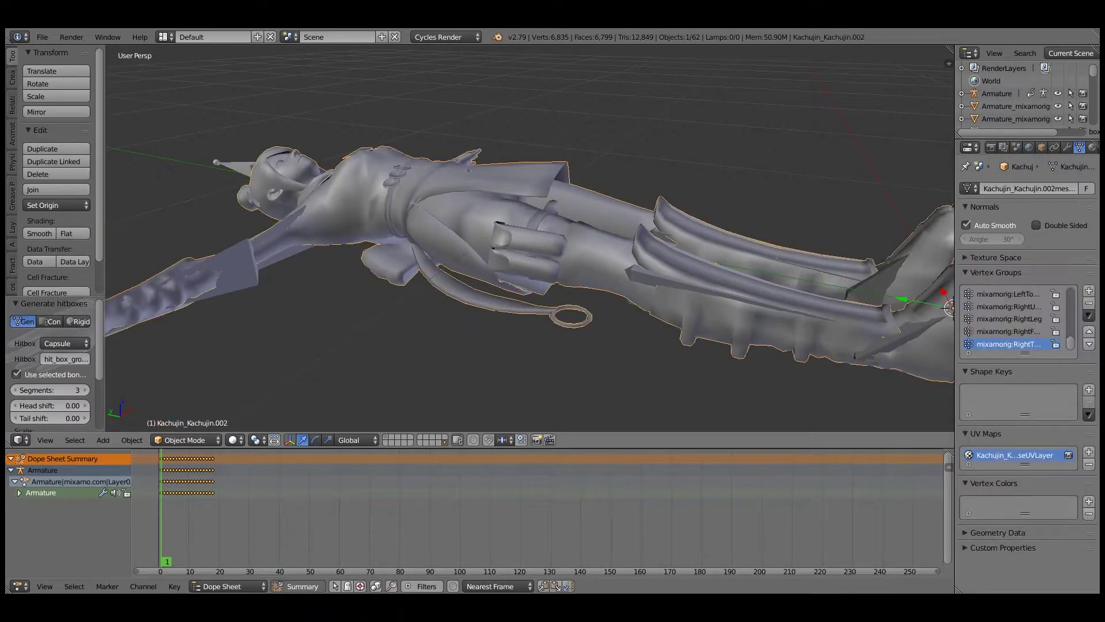
pyautogui.press('h')
# - Select all objects belonging to hit_box_group, starting from the right upper leg's hitbox
pyautogui.rightClick(507, 242)
pyautogui.moveTo(506, 241); pyautogui.dragTo(466, 282, button='middle')
pyautogui.hotkey('shift', 'g')
pyautogui.click(397, 344)
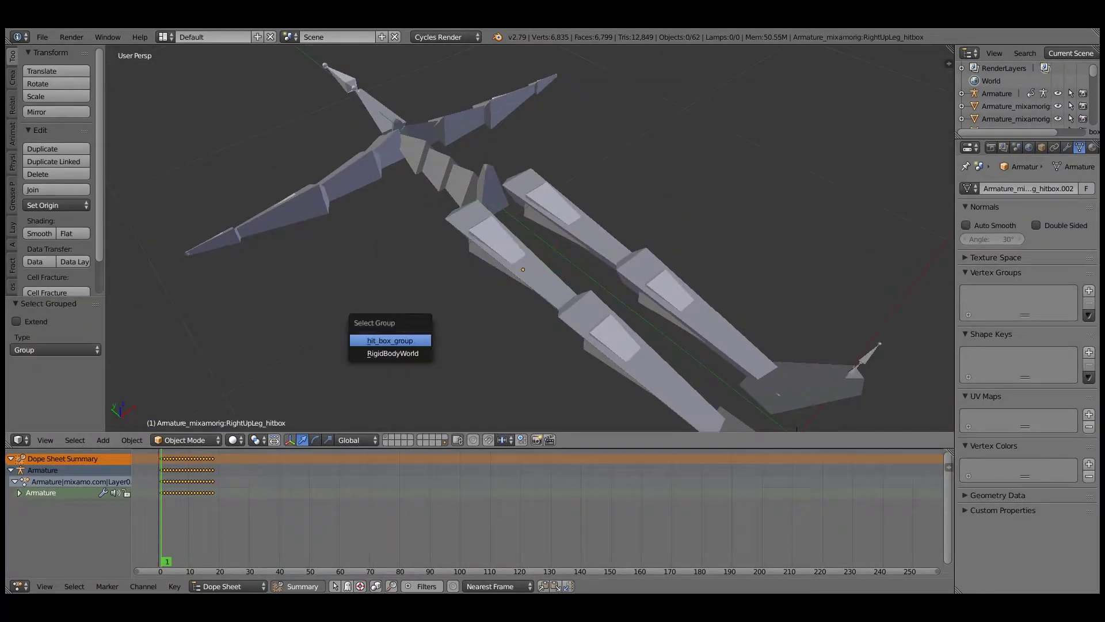
pyautogui.click(392, 341)
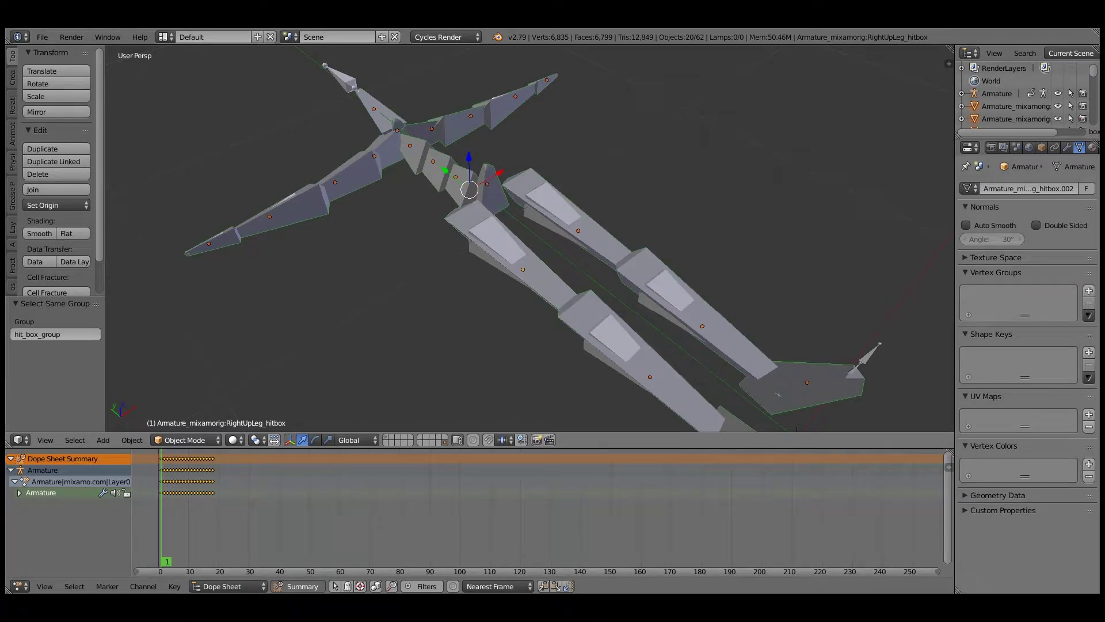
# - Run Generate hitboxes from the Ragdoll tools again with the existing hitboxes selected
pyautogui.press('F6')
pyautogui.press('space')
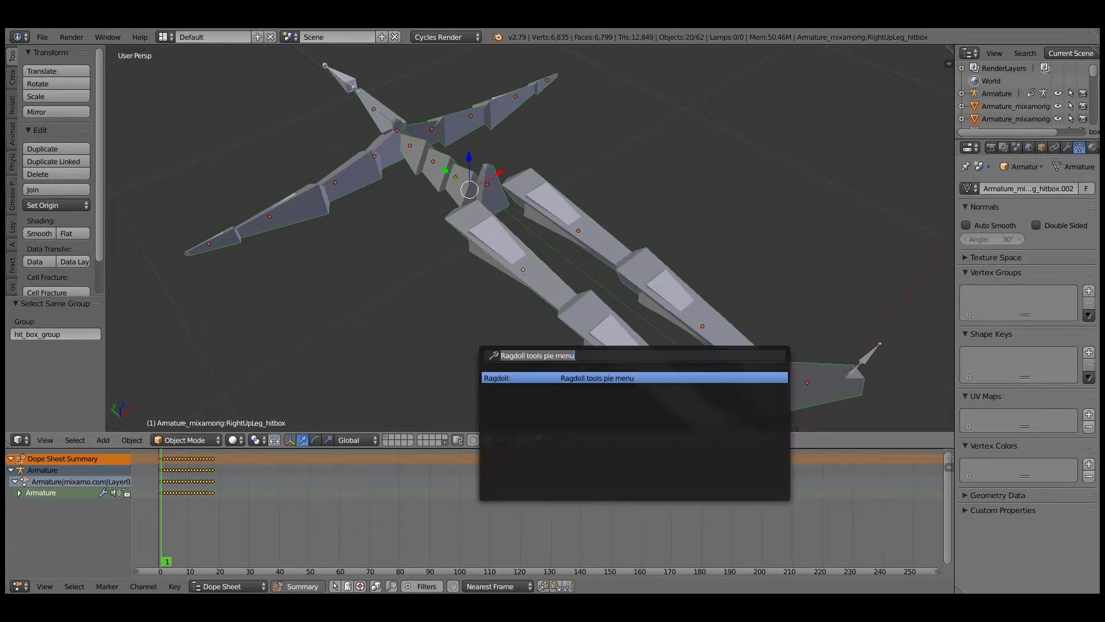
pyautogui.press('Return')
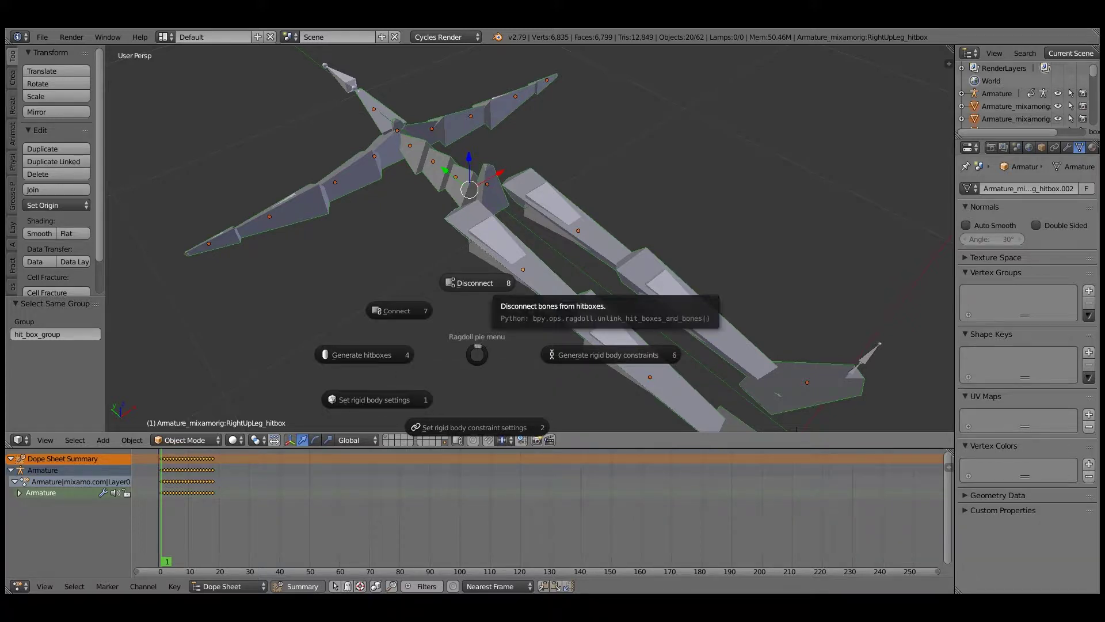
pyautogui.click(364, 355)
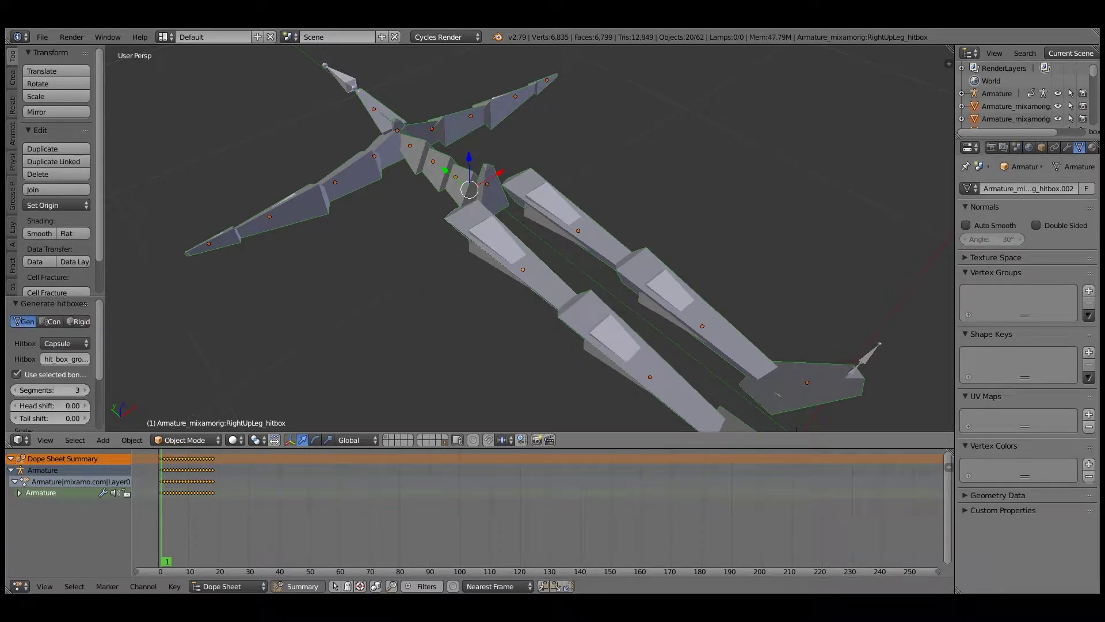
# - Display the scene's groups in the outliner and try moving the selected hitboxes away from the armature
pyautogui.click(1070, 53)
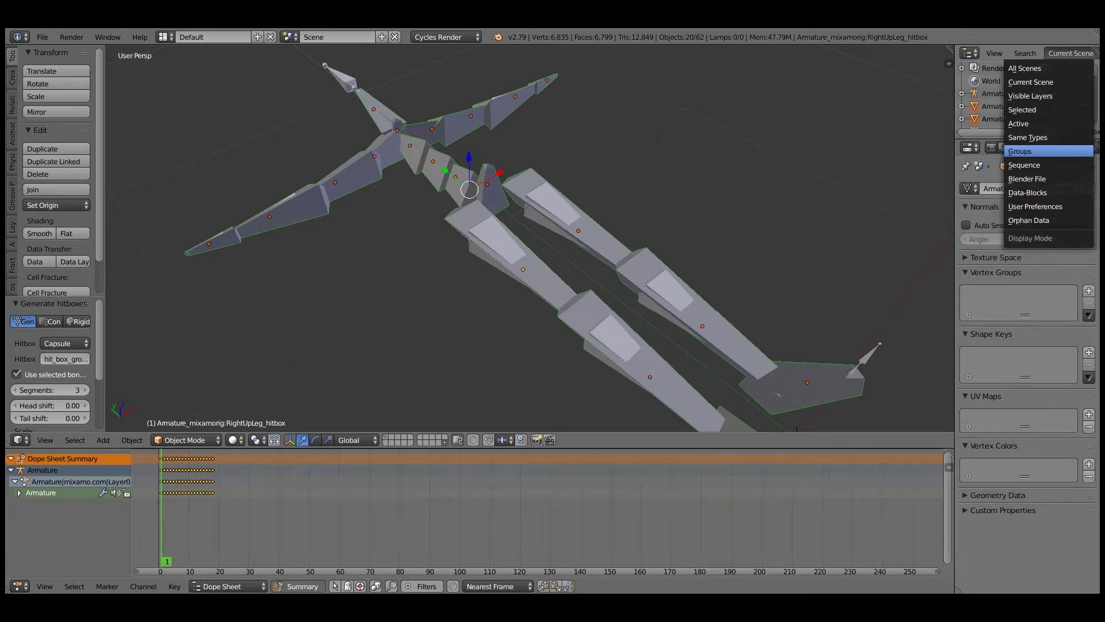
pyautogui.click(1020, 151)
pyautogui.scroll(-2, 530, 242)
pyautogui.press('g')
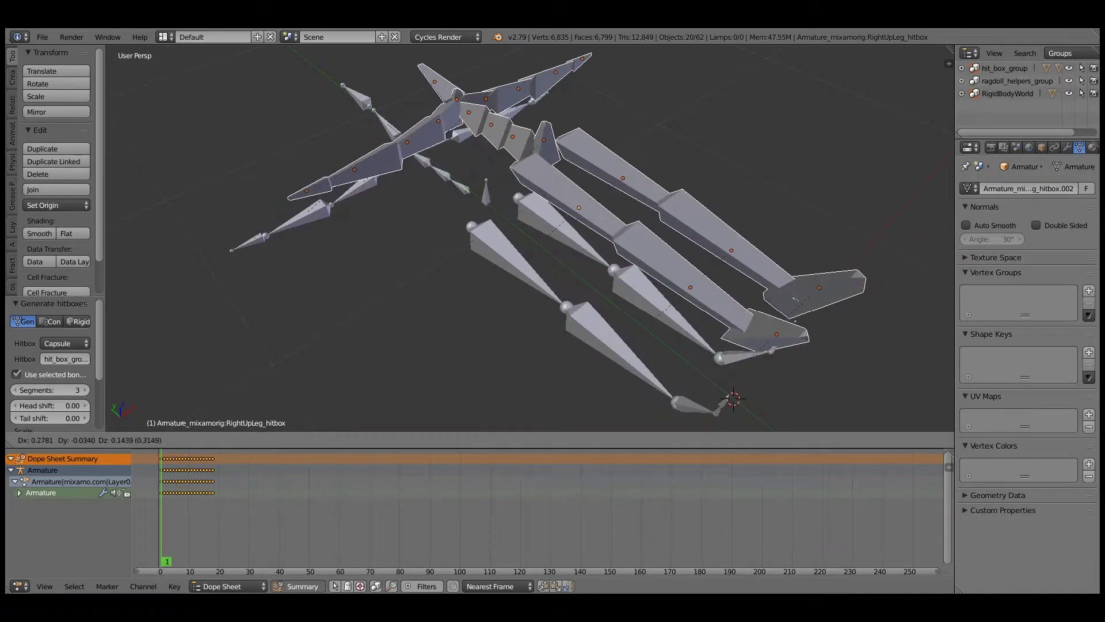
pyautogui.press('Escape')
# - Set the hitbox generation's head shift to 15.15, head radius multiplier to 95.67 and tail radius multiplier to 37.68
pyautogui.press('F6')
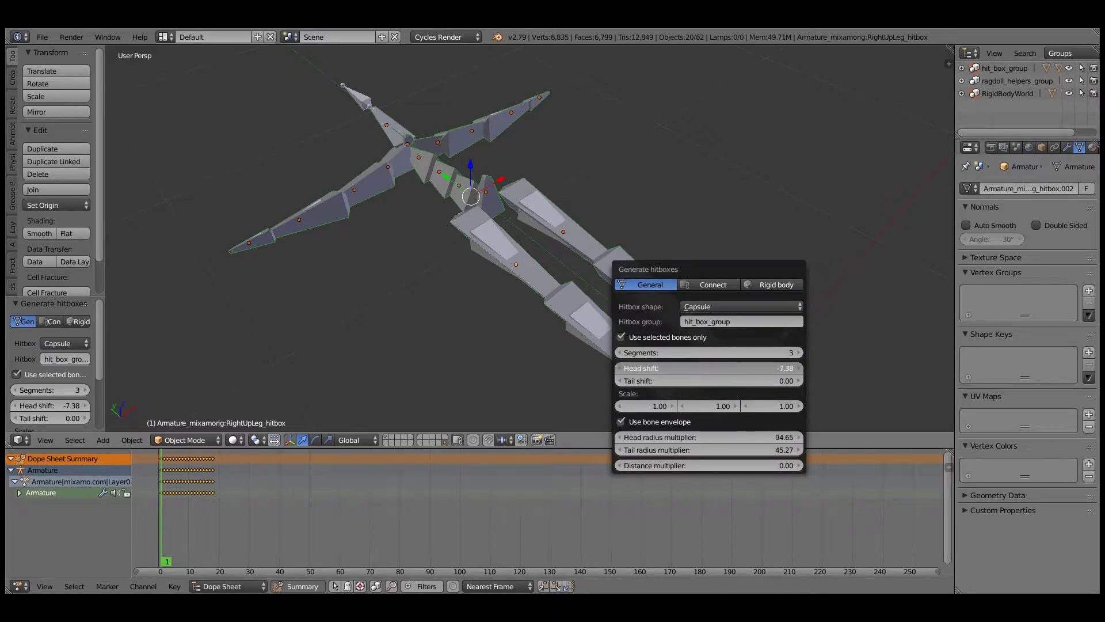
pyautogui.moveTo(709, 368); pyautogui.dragTo(743, 368)
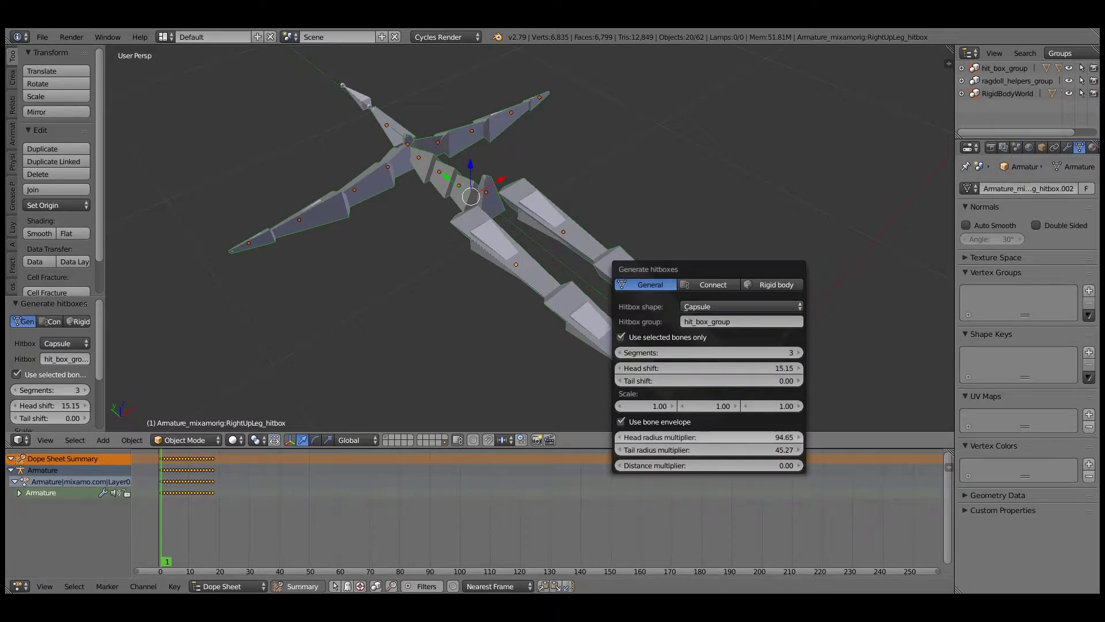
pyautogui.moveTo(719, 438)
pyautogui.mouseDown()
pyautogui.moveTo(685, 437)
pyautogui.moveTo(734, 450)
pyautogui.mouseUp()
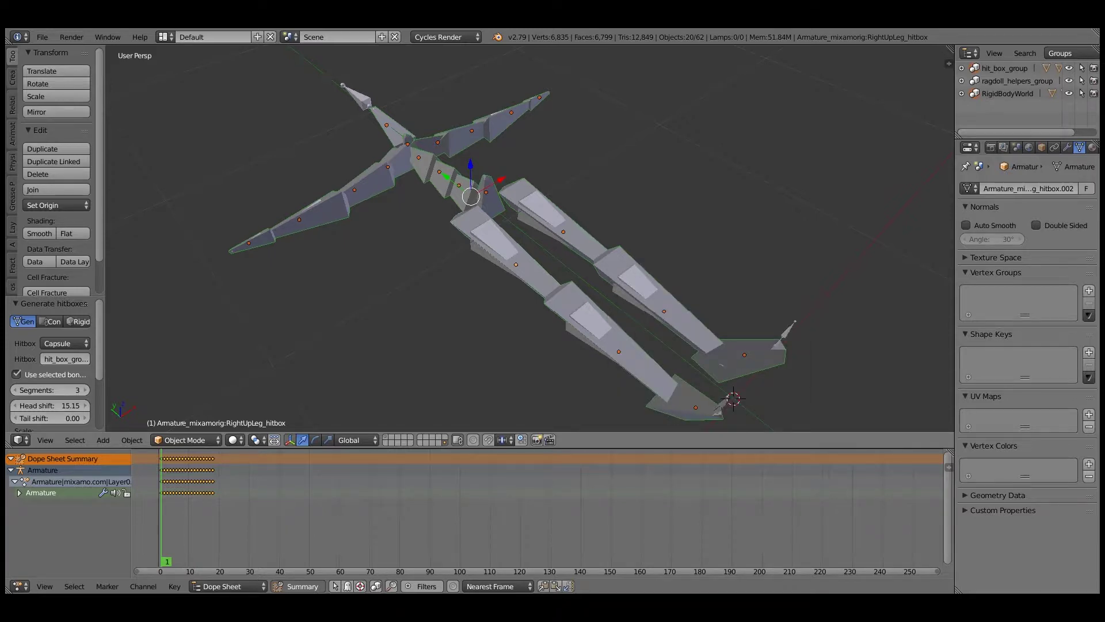
pyautogui.moveTo(518, 259); pyautogui.dragTo(529, 236, button='middle')
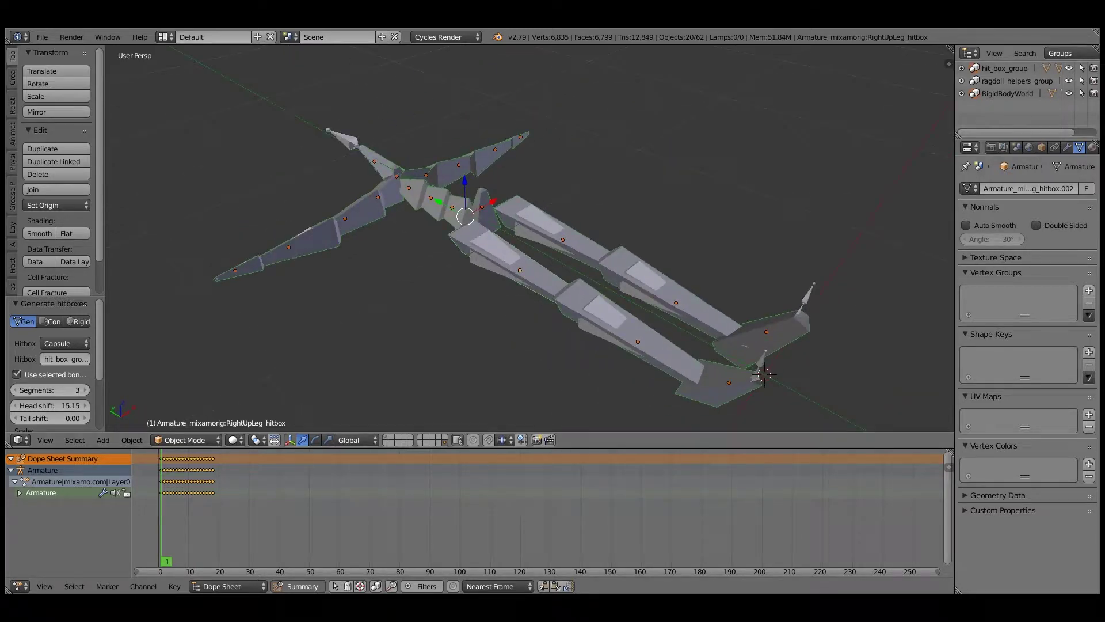
# - Delete all existing hitboxes and the helper objects in ragdoll_helpers_group
pyautogui.press('a')
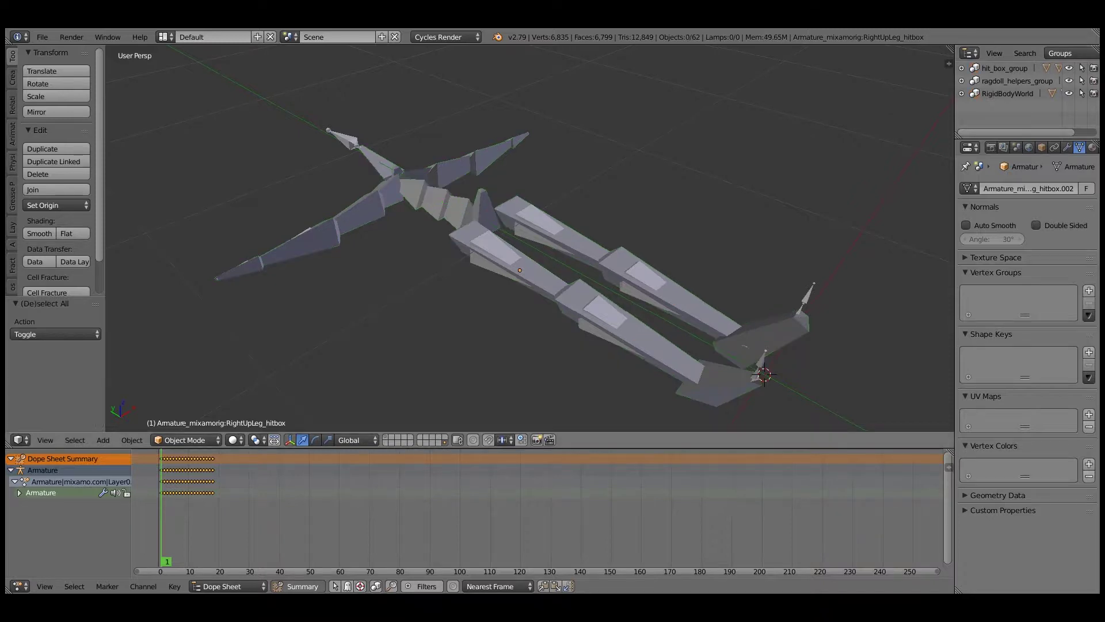
pyautogui.press('x')
pyautogui.click(612, 260)
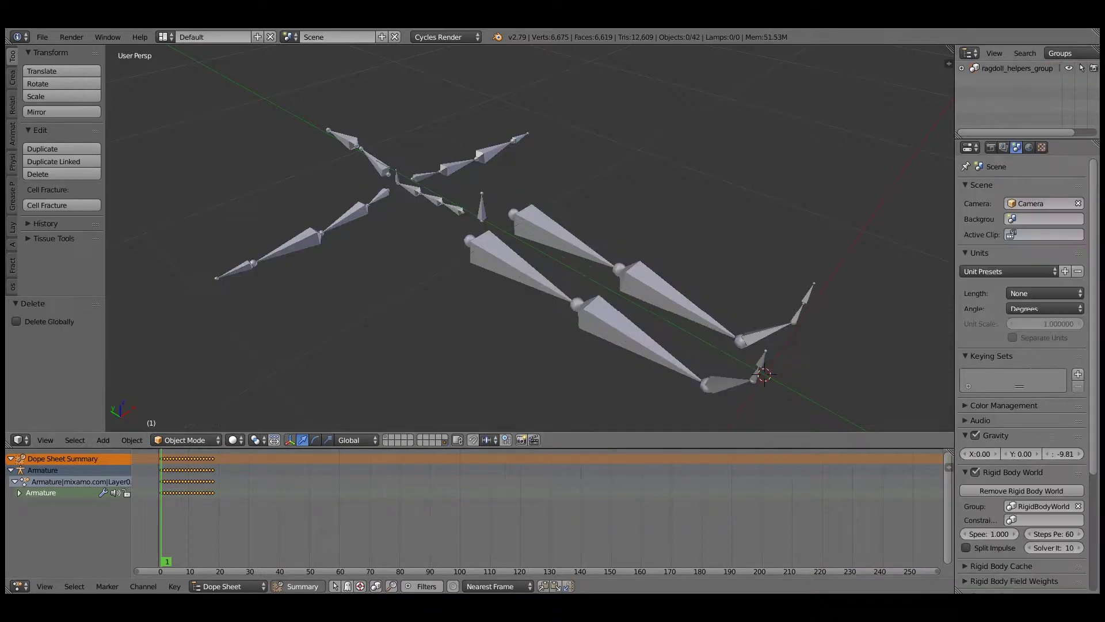
pyautogui.click(1017, 68)
pyautogui.press('x')
pyautogui.click(647, 269)
pyautogui.moveTo(647, 269); pyautogui.dragTo(608, 275, button='middle')
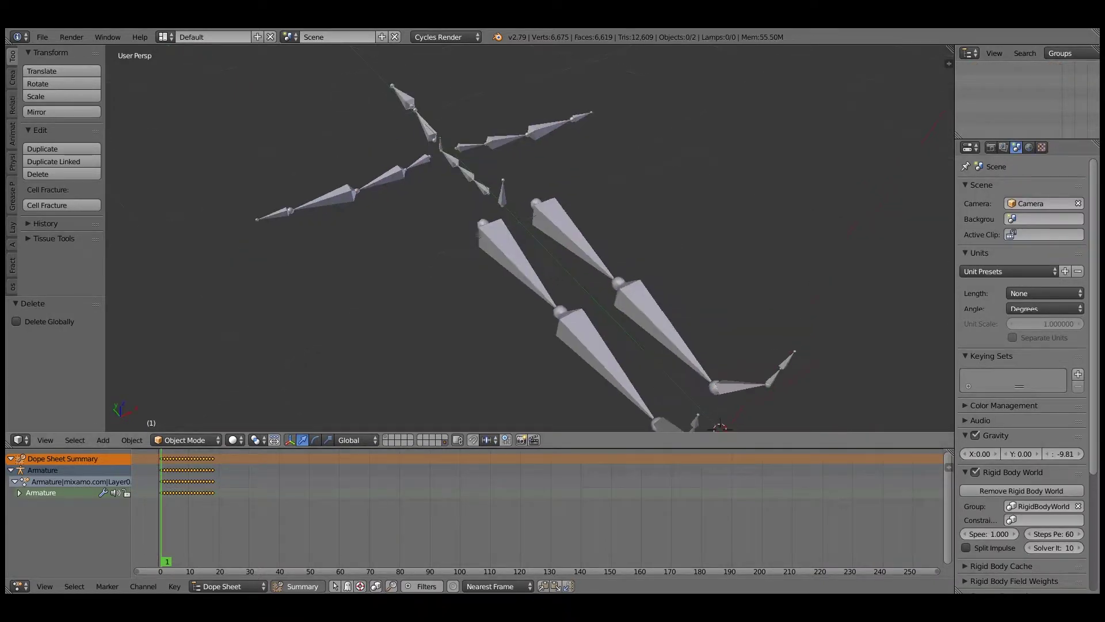
# - Select the armature and generate its capsule hitboxes anew with the Ragdoll tools
pyautogui.rightClick(608, 275)
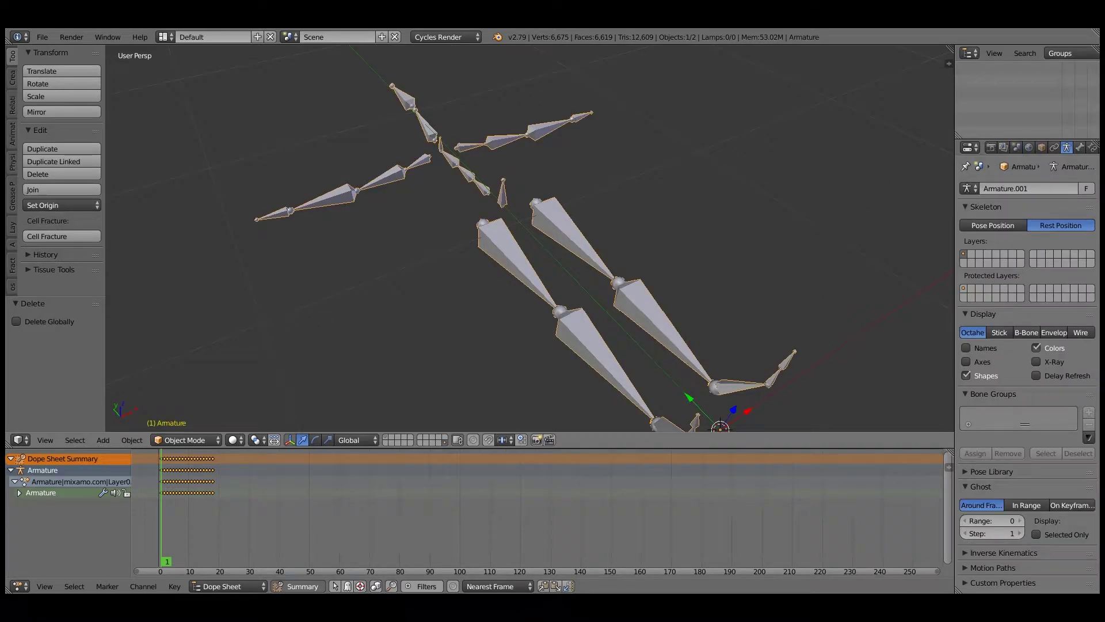
pyautogui.press('space')
pyautogui.press('Return')
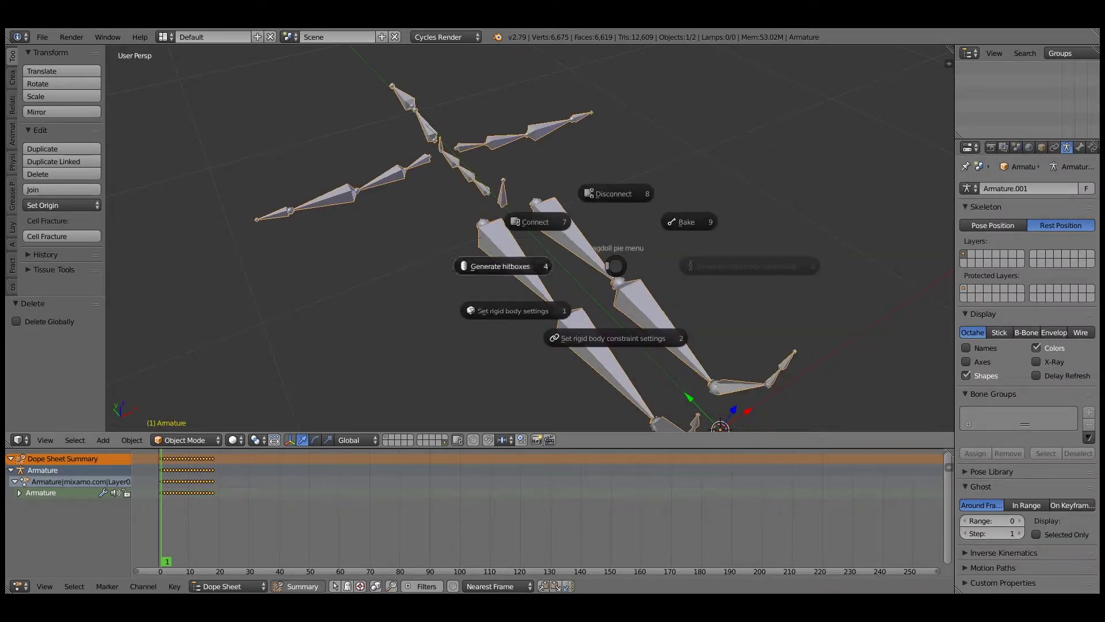
pyautogui.click(500, 266)
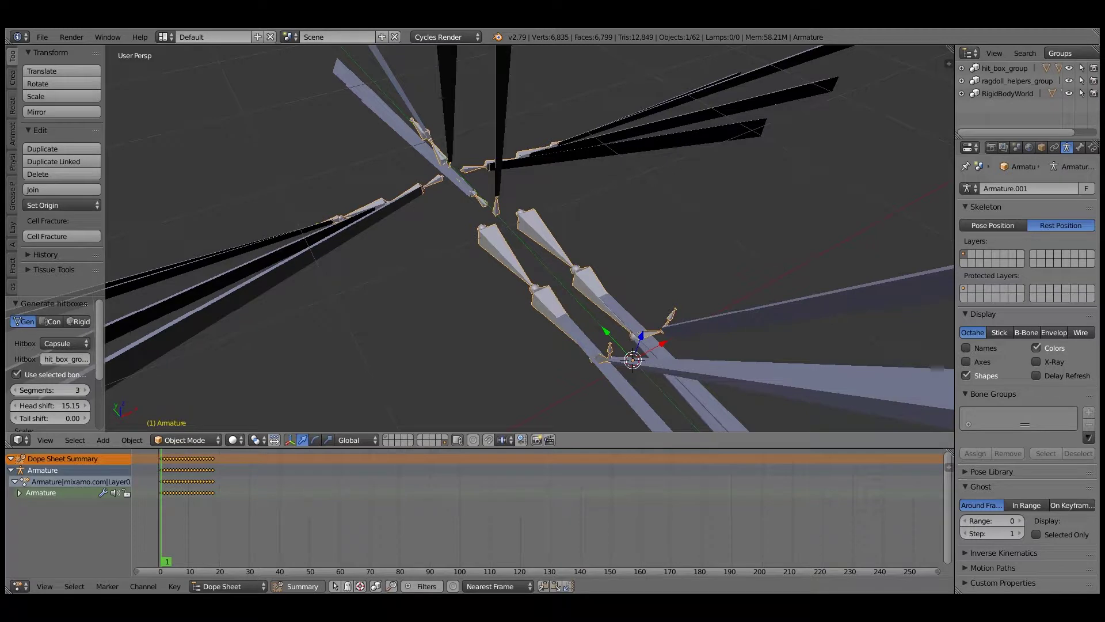
# - Set the capsule hitboxes to 5 segments with a head shift of 0
pyautogui.moveTo(581, 319); pyautogui.dragTo(653, 266, button='middle')
pyautogui.press('F6')
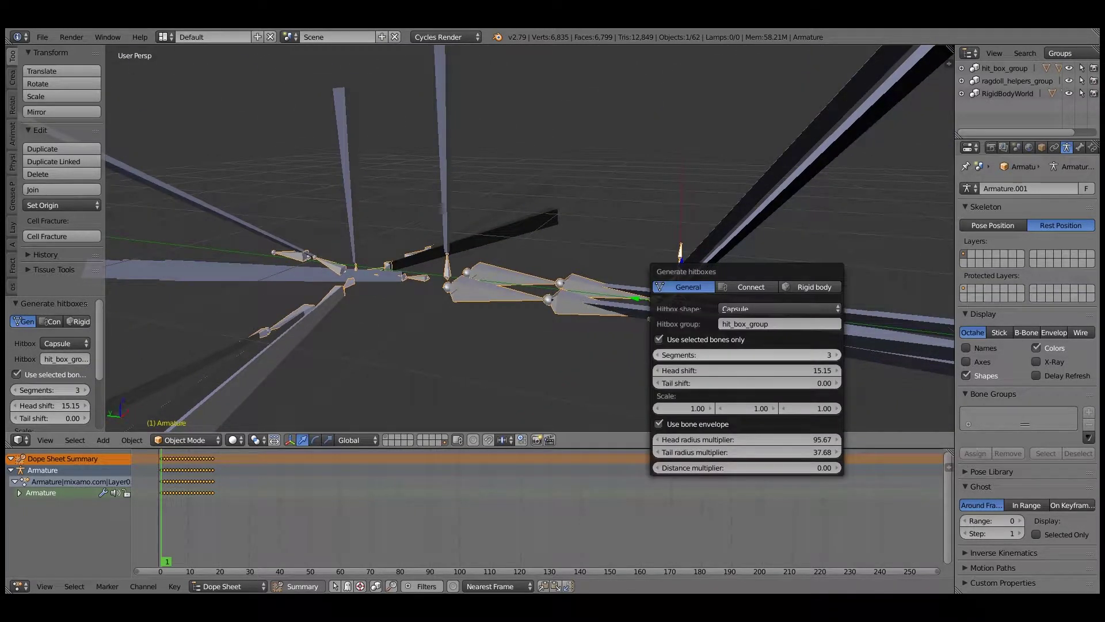
pyautogui.click(836, 355)
pyautogui.click(836, 355)
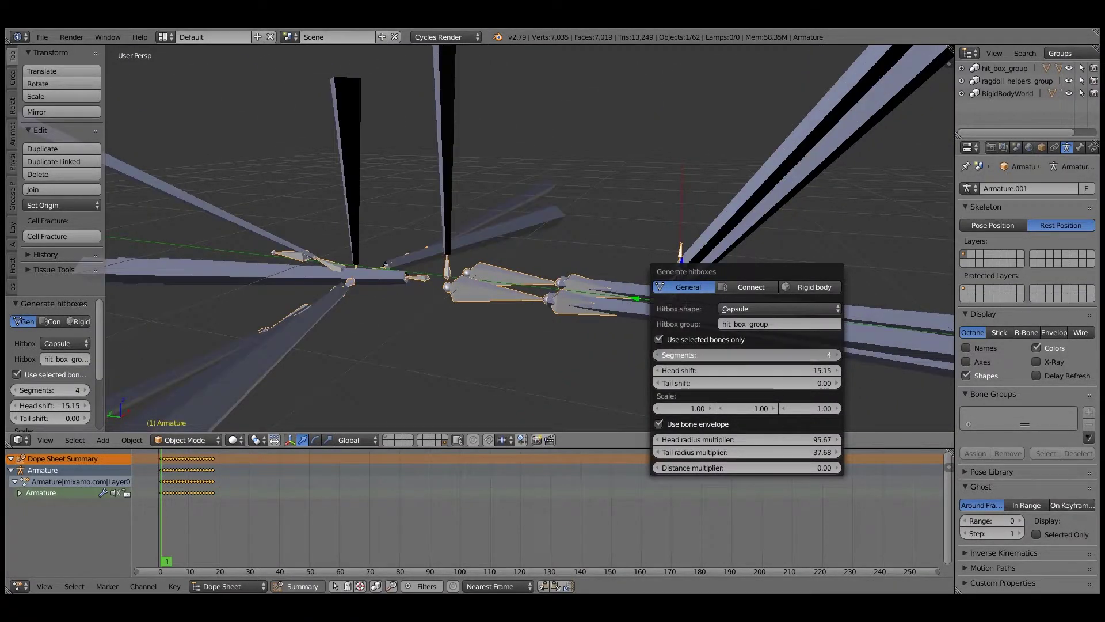
pyautogui.click(836, 354)
pyautogui.moveTo(803, 370); pyautogui.dragTo(703, 370)
# - Examine the hitboxes' fit along the arms, spine, legs and feet from above and in perspective
pyautogui.moveTo(581, 230); pyautogui.dragTo(480, 340, button='middle')
pyautogui.scroll(3, 483, 288)
pyautogui.press('KP_7')
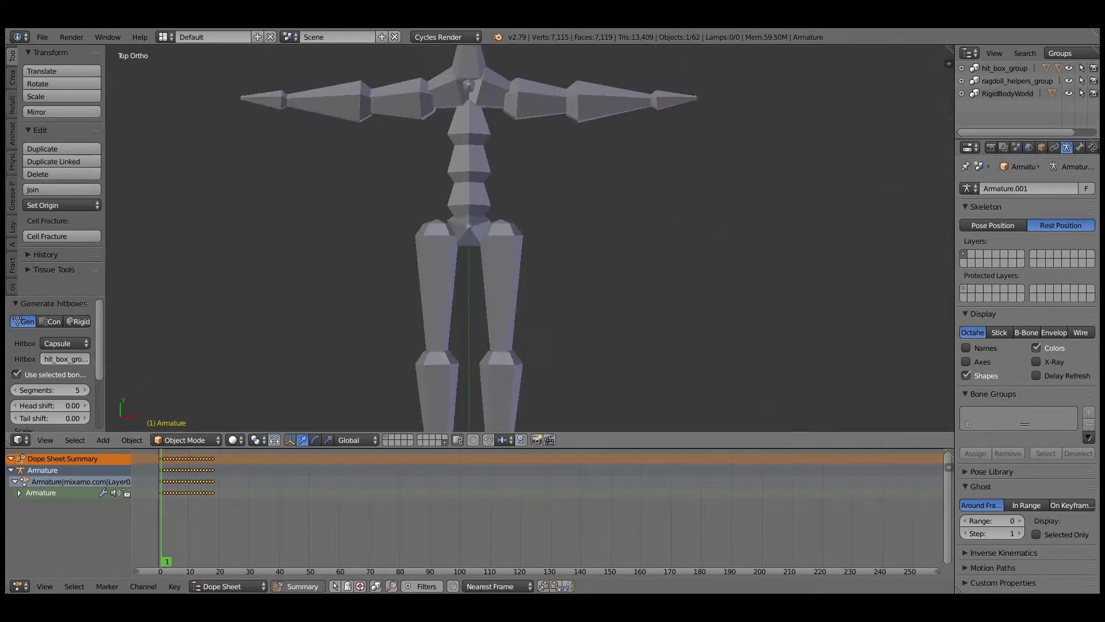
pyautogui.keyDown('shift'); pyautogui.moveTo(480, 339); pyautogui.dragTo(570, 248, button='middle'); pyautogui.keyUp('shift')
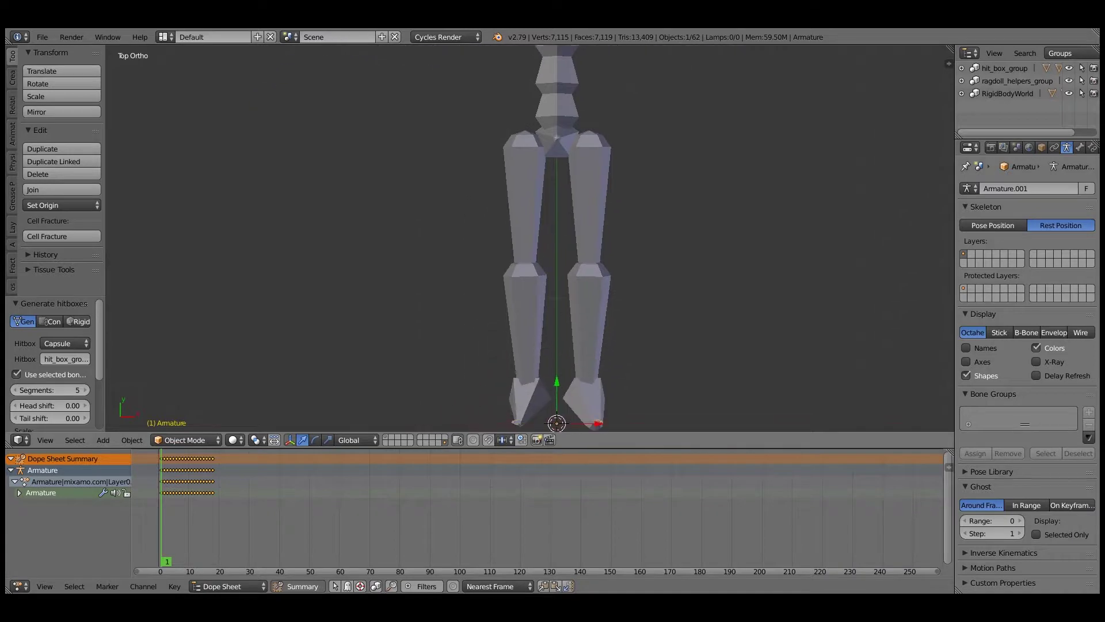
pyautogui.scroll(-1, 564, 248)
pyautogui.moveTo(518, 288); pyautogui.dragTo(662, 136, button='middle')
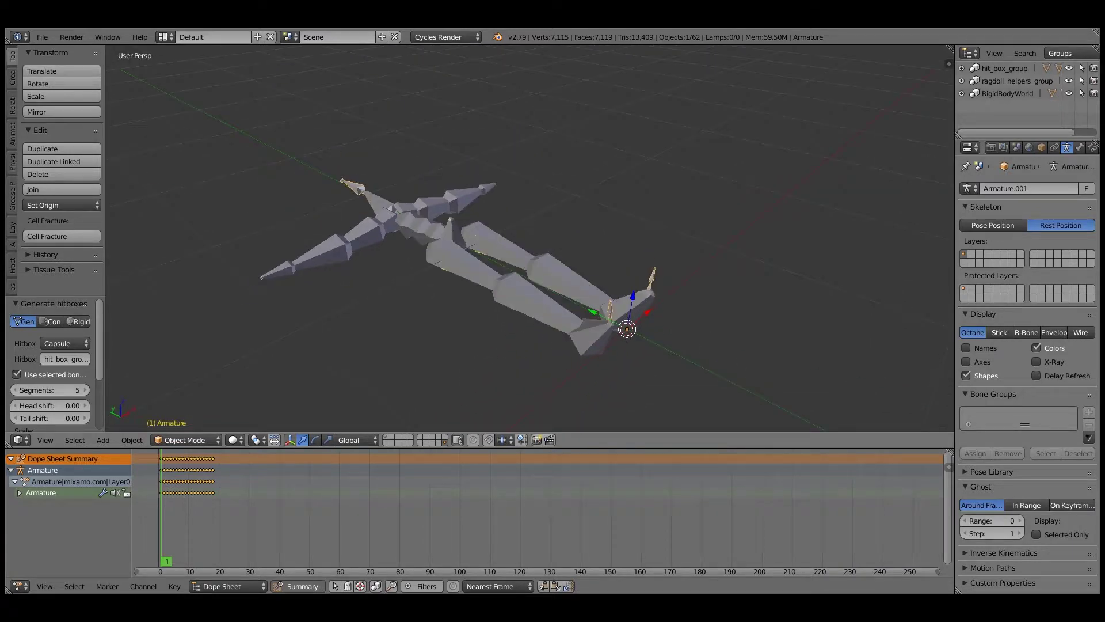
pyautogui.keyDown('shift'); pyautogui.moveTo(432, 201); pyautogui.dragTo(568, 277, button='middle'); pyautogui.keyUp('shift')
pyautogui.scroll(2, 581, 256)
# - Scale the hitboxes to 0.94, 0.88 and 1.30 and set the distance multiplier to 0
pyautogui.press('F6')
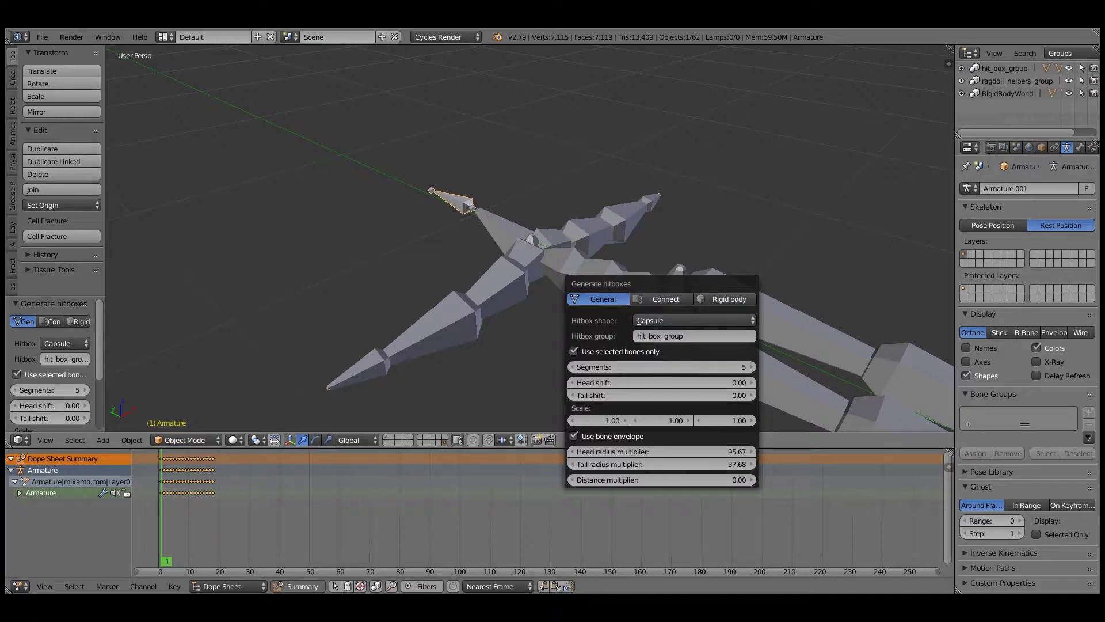
pyautogui.moveTo(600, 421); pyautogui.dragTo(653, 420)
pyautogui.moveTo(724, 420); pyautogui.dragTo(741, 420)
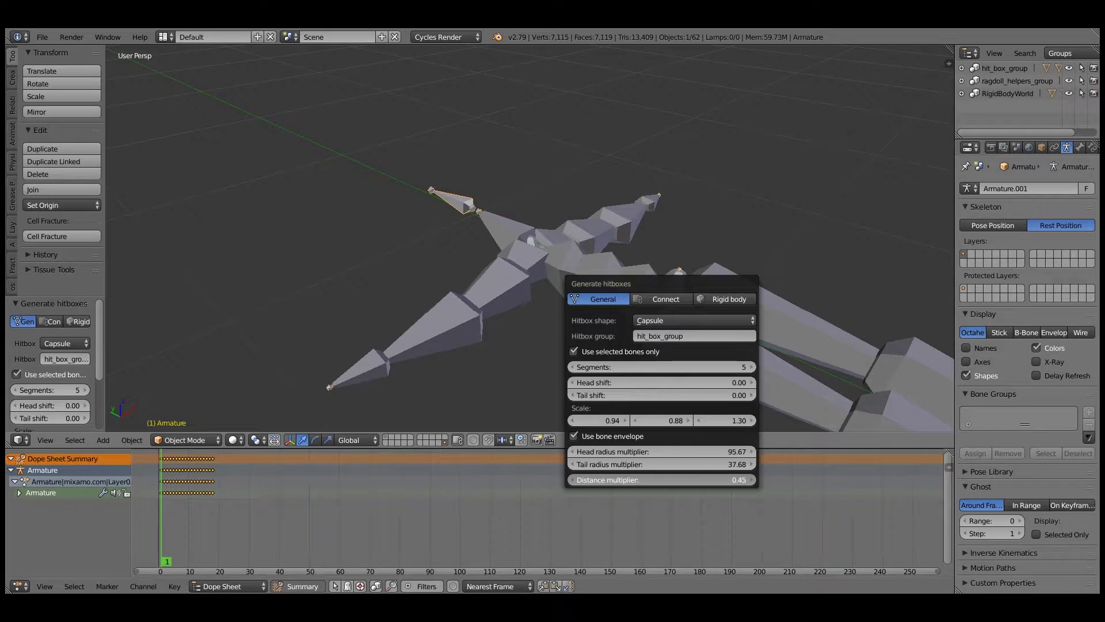
pyautogui.moveTo(631, 480); pyautogui.dragTo(636, 480)
pyautogui.click(636, 480)
pyautogui.press('Return')
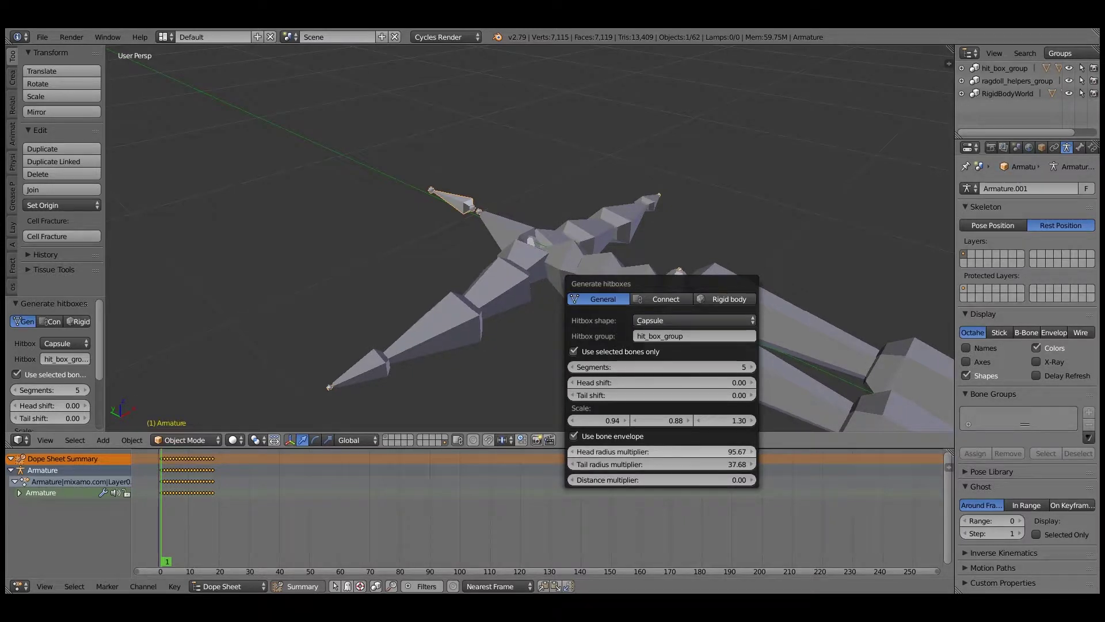
# - Set the hitboxes' head shift to 0.23 and tail shift to 0.13
pyautogui.moveTo(636, 382); pyautogui.dragTo(670, 382)
pyautogui.scroll(-2, 529, 323)
pyautogui.moveTo(529, 322); pyautogui.dragTo(495, 328, button='middle')
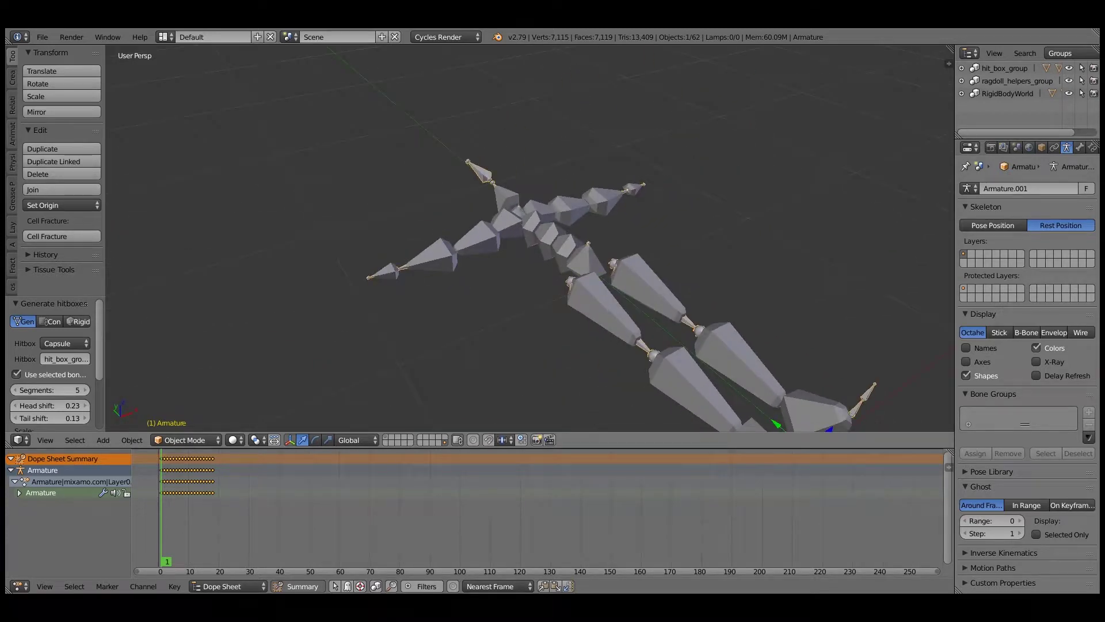
pyautogui.moveTo(518, 259); pyautogui.dragTo(567, 223, button='middle')
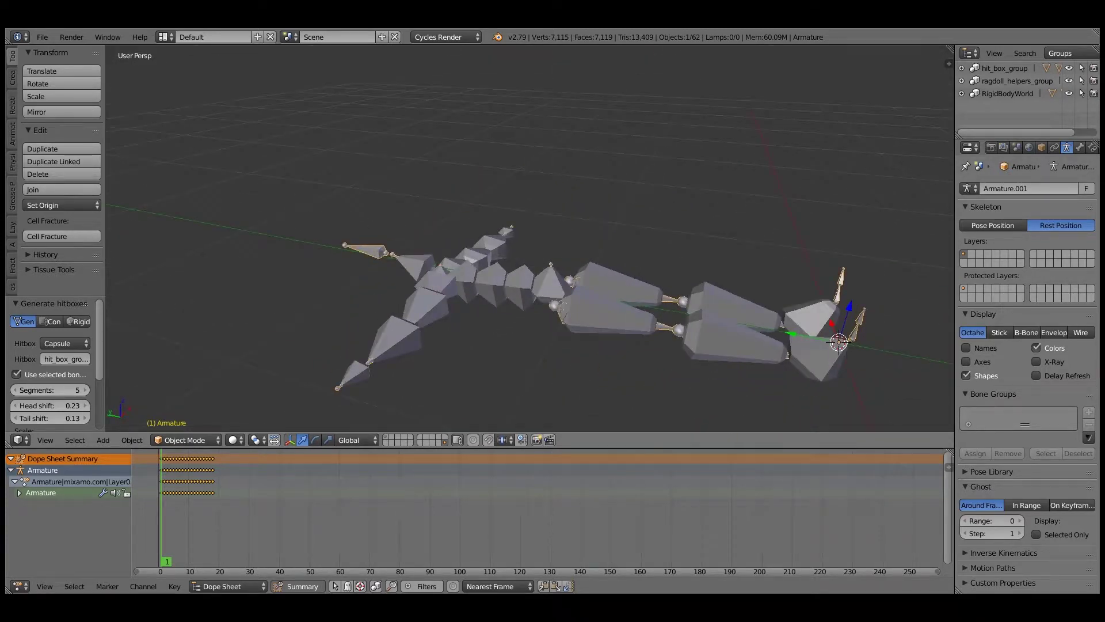
# - Select the right upper leg's hitbox
pyautogui.rightClick(614, 318)
pyautogui.moveTo(613, 318); pyautogui.dragTo(611, 346, button='middle')
pyautogui.moveTo(552, 254); pyautogui.dragTo(576, 230, button='middle')
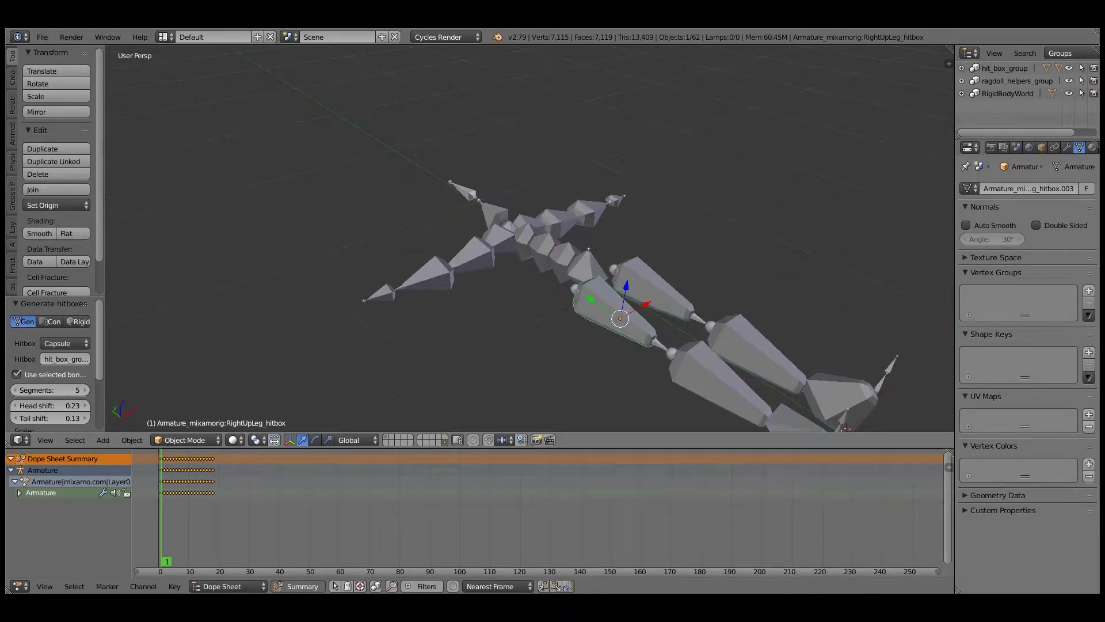
pyautogui.scroll(-3, 518, 248)
pyautogui.press('Tab')
pyautogui.scroll(2, 518, 248)
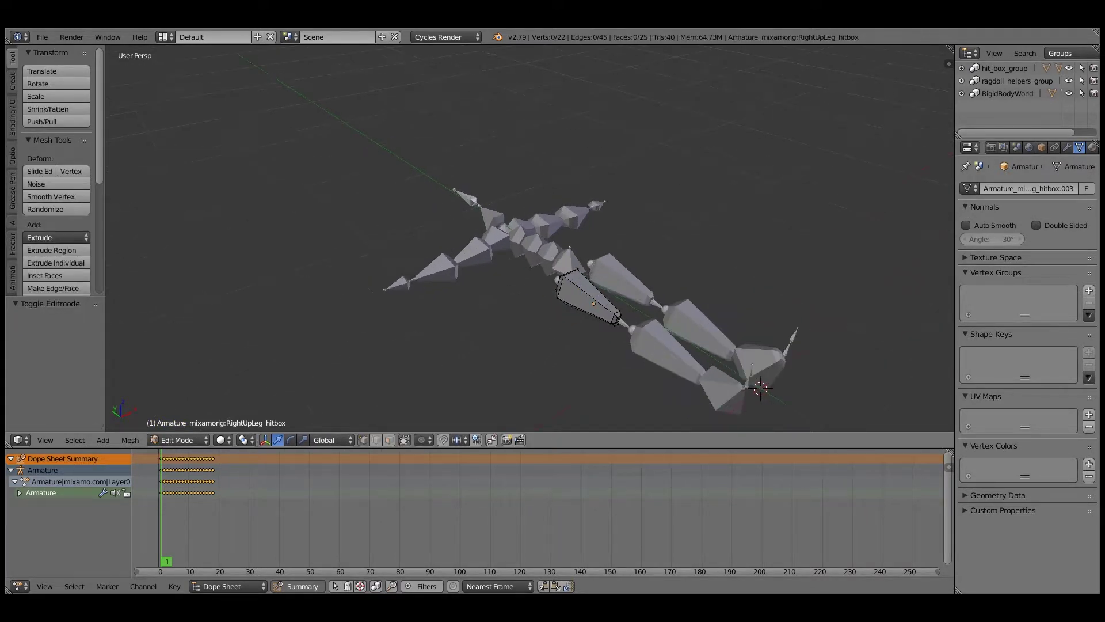
pyautogui.press('Tab')
# - Add a plane under the character, lowering it about 0.41 along Z and moving it about 0.38 along Y
pyautogui.hotkey('shift', 'a')
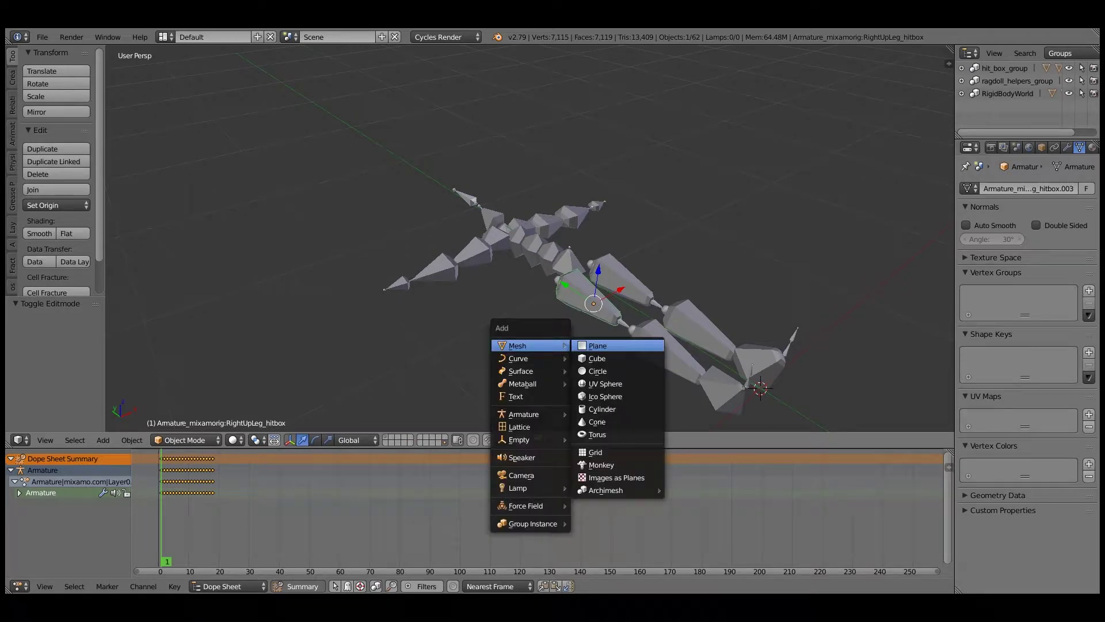
pyautogui.click(598, 345)
pyautogui.moveTo(771, 358); pyautogui.dragTo(744, 429)
pyautogui.scroll(-4, 743, 426)
pyautogui.press('g')
pyautogui.press('y')
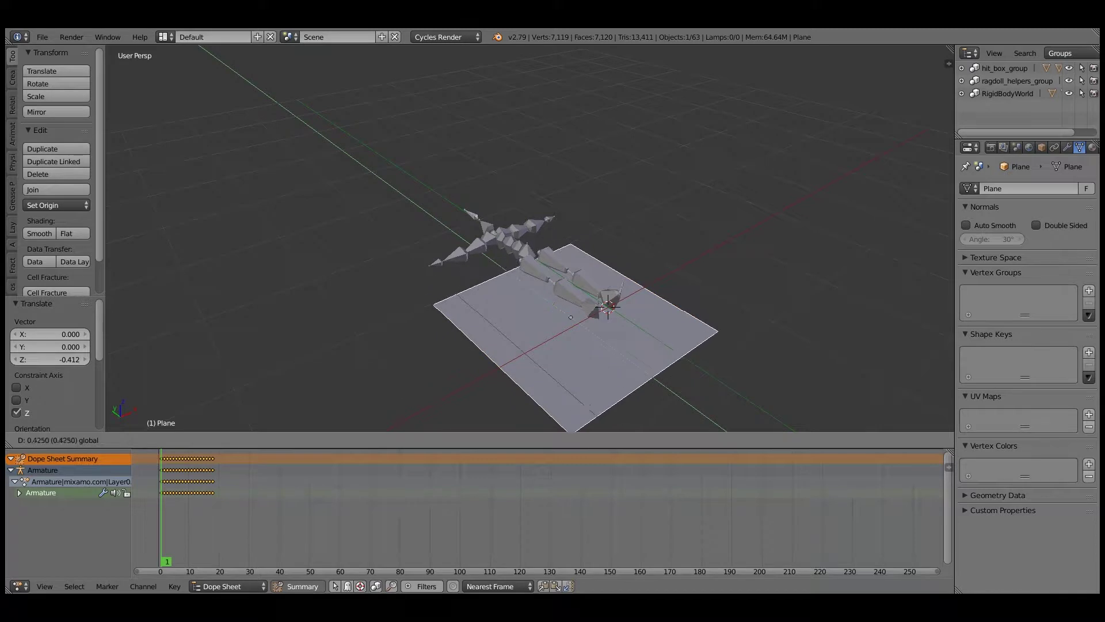
pyautogui.press('Return')
# - Make the plane a rigid body of type Passive
pyautogui.scroll(-4, 1077, 148)
pyautogui.click(1077, 148)
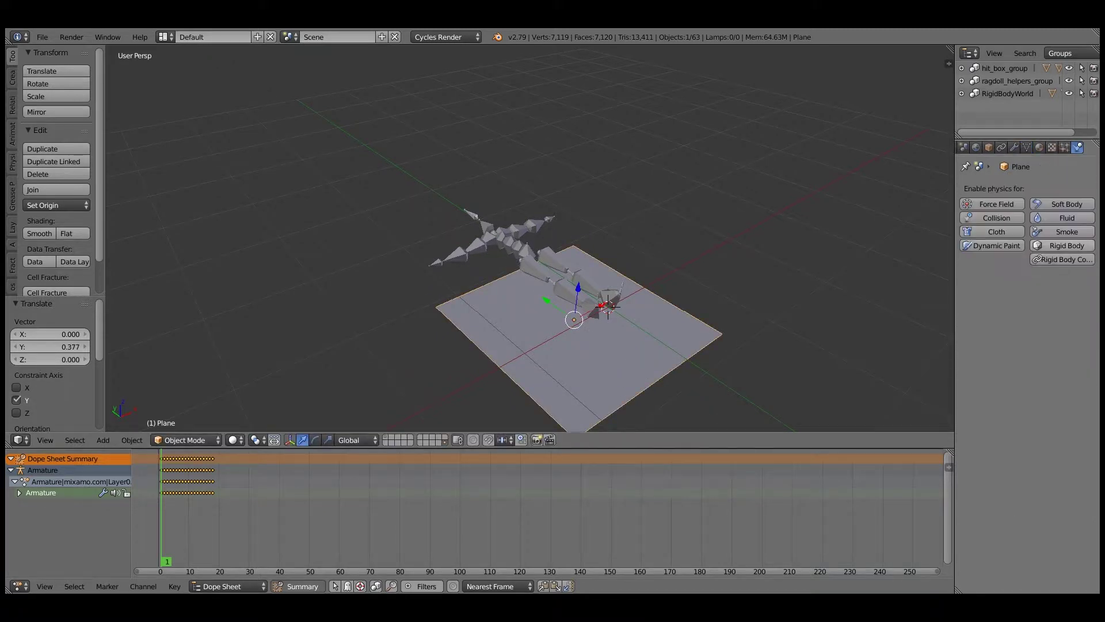
pyautogui.click(1066, 246)
pyautogui.click(1051, 296)
pyautogui.click(1042, 273)
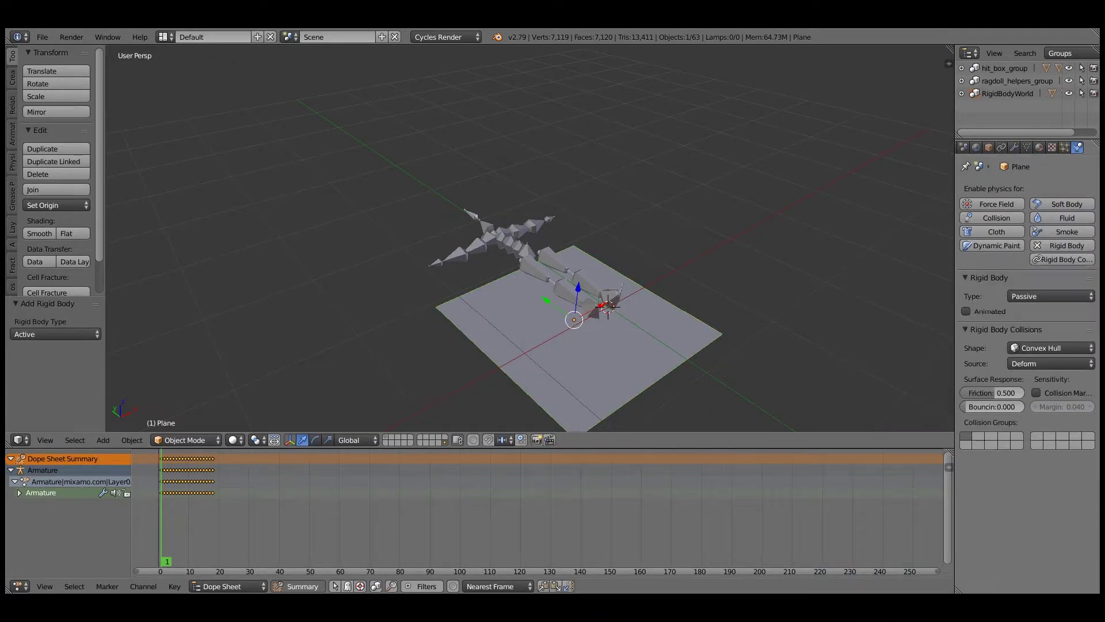
# - Play the rigid body simulation to check how the hitboxes fall onto the plane, and return to the first frame
pyautogui.hotkey('alt', 'a')
pyautogui.hotkey('alt', 'a')
pyautogui.moveTo(547, 276); pyautogui.dragTo(597, 248, button='middle')
pyautogui.hotkey('shift', 'Left')
pyautogui.moveTo(547, 276); pyautogui.dragTo(582, 260, button='middle')
pyautogui.hotkey('alt', 'a')
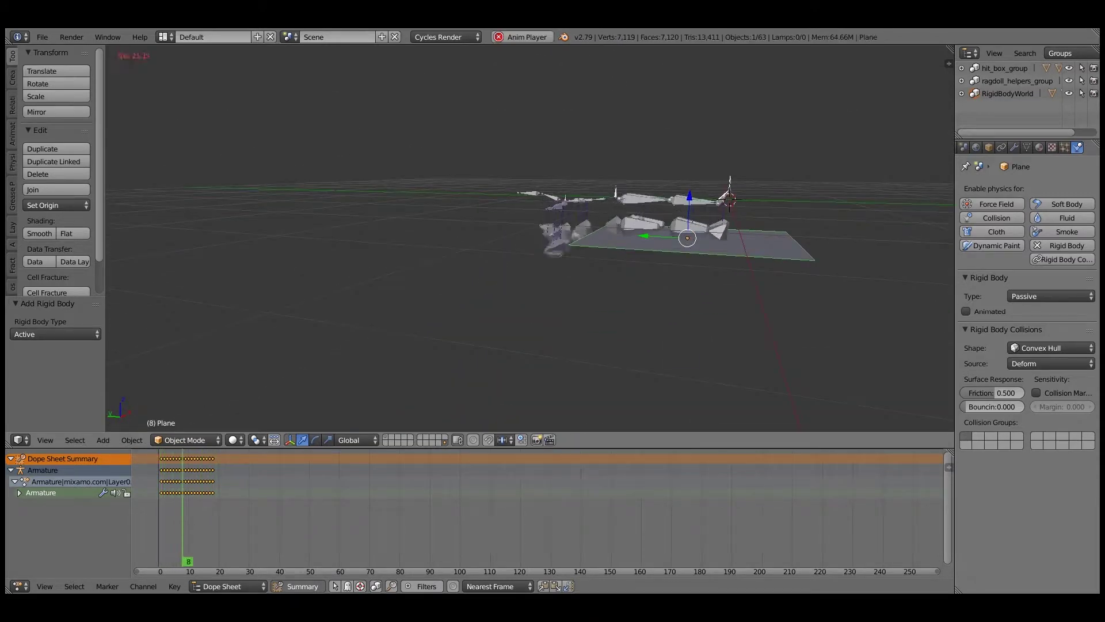
pyautogui.hotkey('alt', 'a')
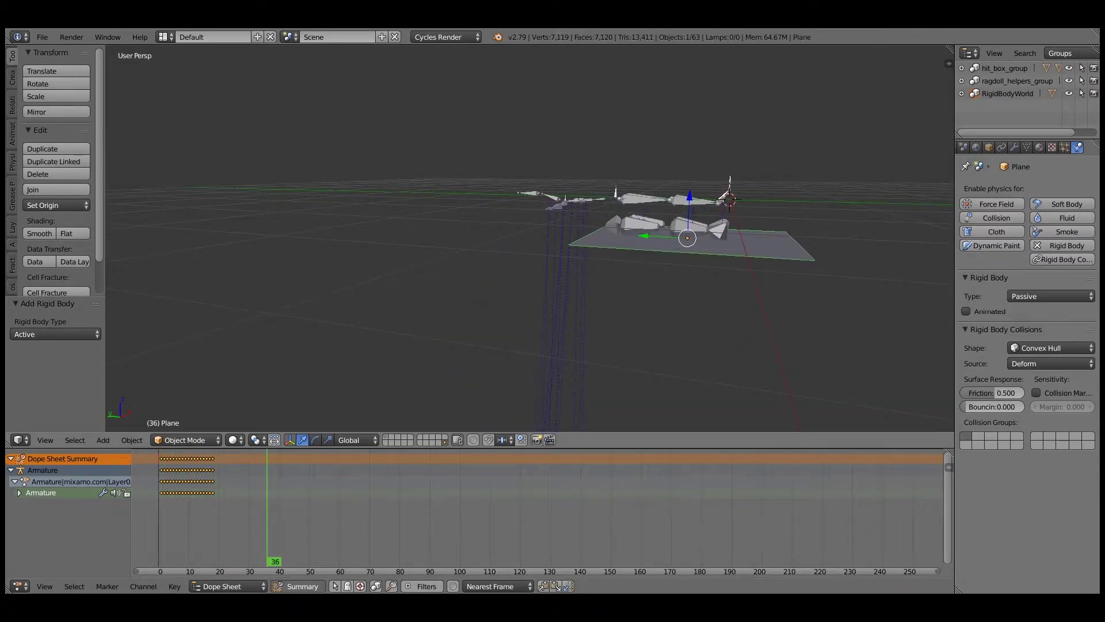
pyautogui.hotkey('shift', 'Left')
# - Select all hitboxes that share hit_box_group with the right upper arm's hitbox
pyautogui.moveTo(547, 242); pyautogui.dragTo(455, 313, button='middle')
pyautogui.scroll(2, 455, 313)
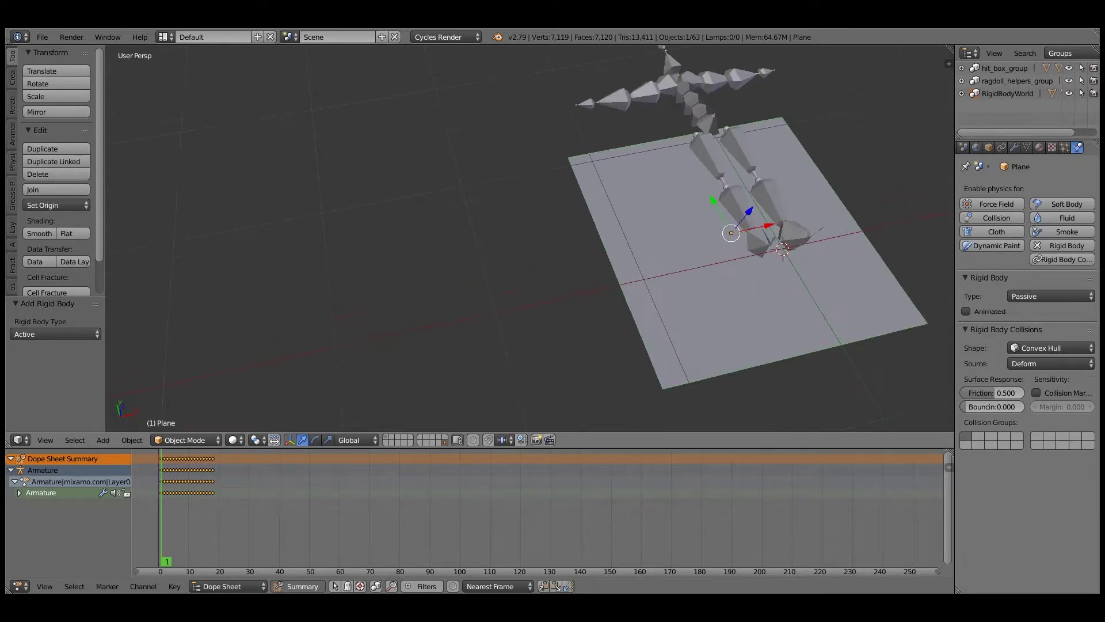
pyautogui.keyDown('shift'); pyautogui.moveTo(547, 219); pyautogui.dragTo(460, 328, button='middle'); pyautogui.keyUp('shift')
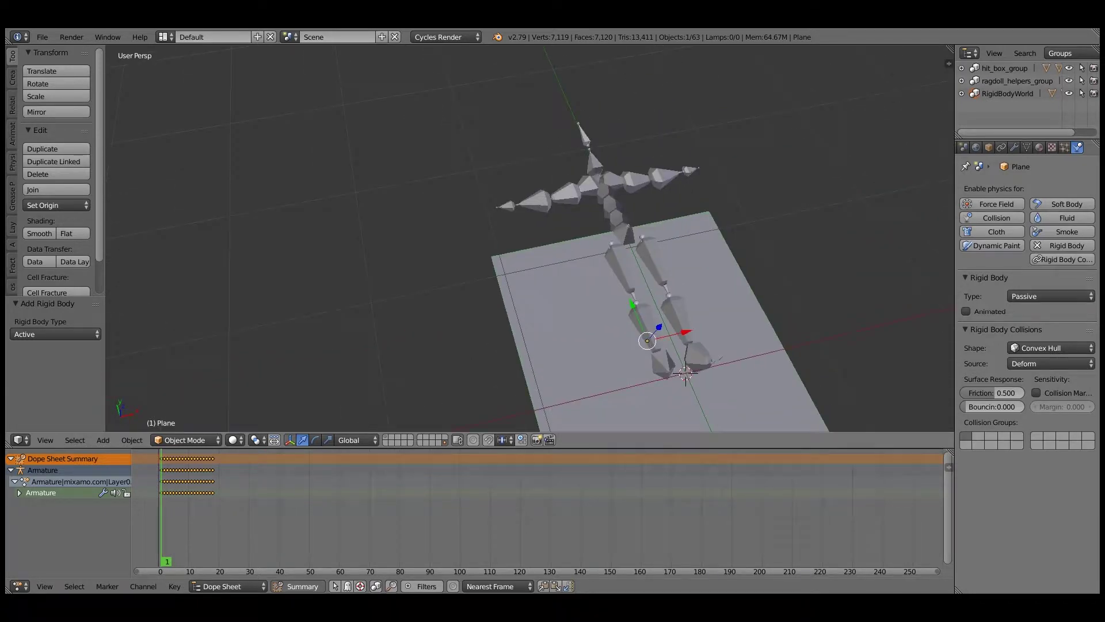
pyautogui.rightClick(571, 199)
pyautogui.hotkey('shift', 'g')
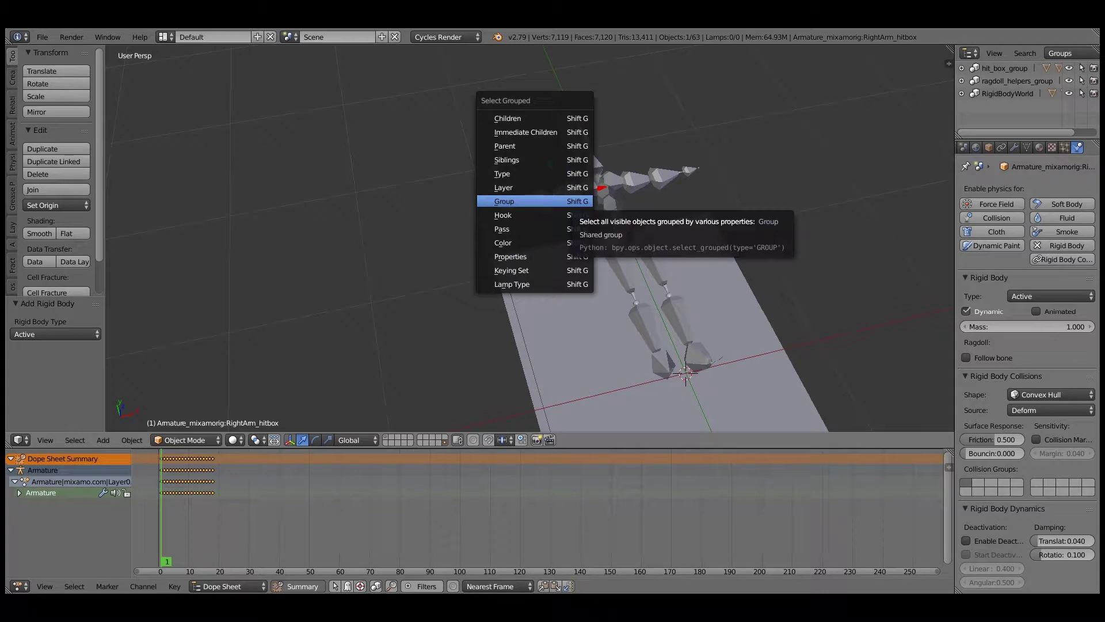
pyautogui.click(504, 201)
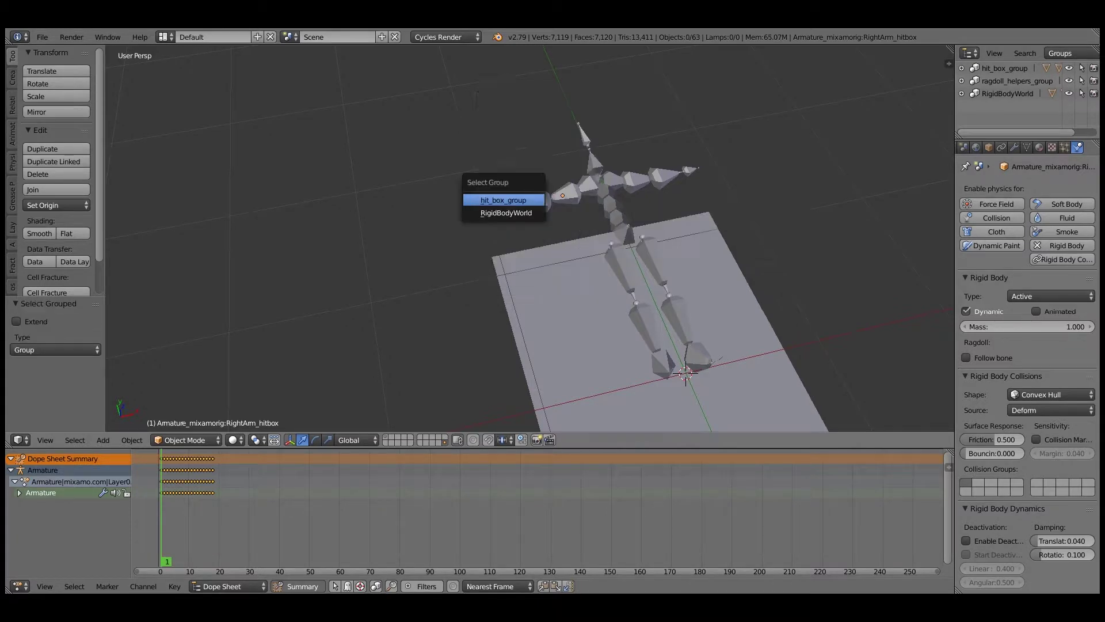
pyautogui.click(504, 200)
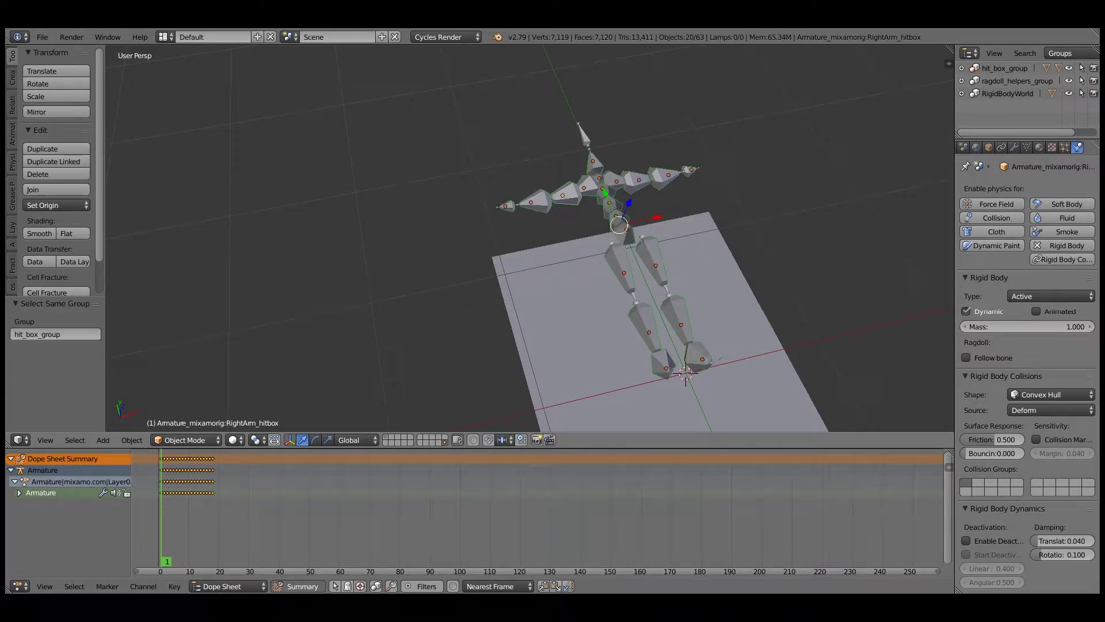
# - Generate rigid body constraints for the selected hitboxes with an empty display size of 0.09
pyautogui.press('space')
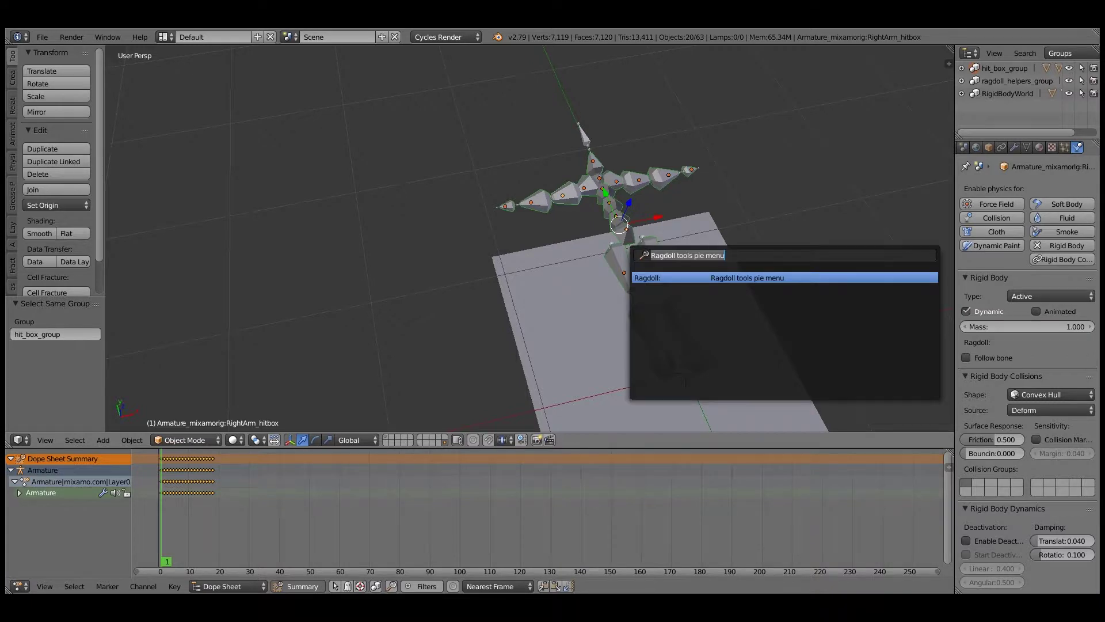
pyautogui.press('Return')
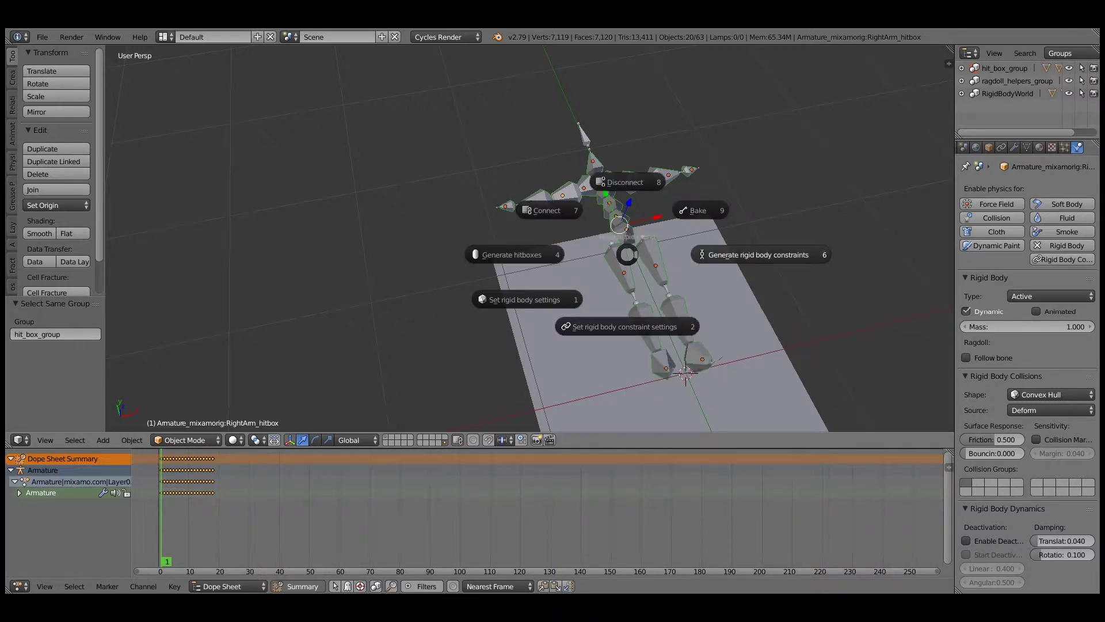
pyautogui.click(758, 254)
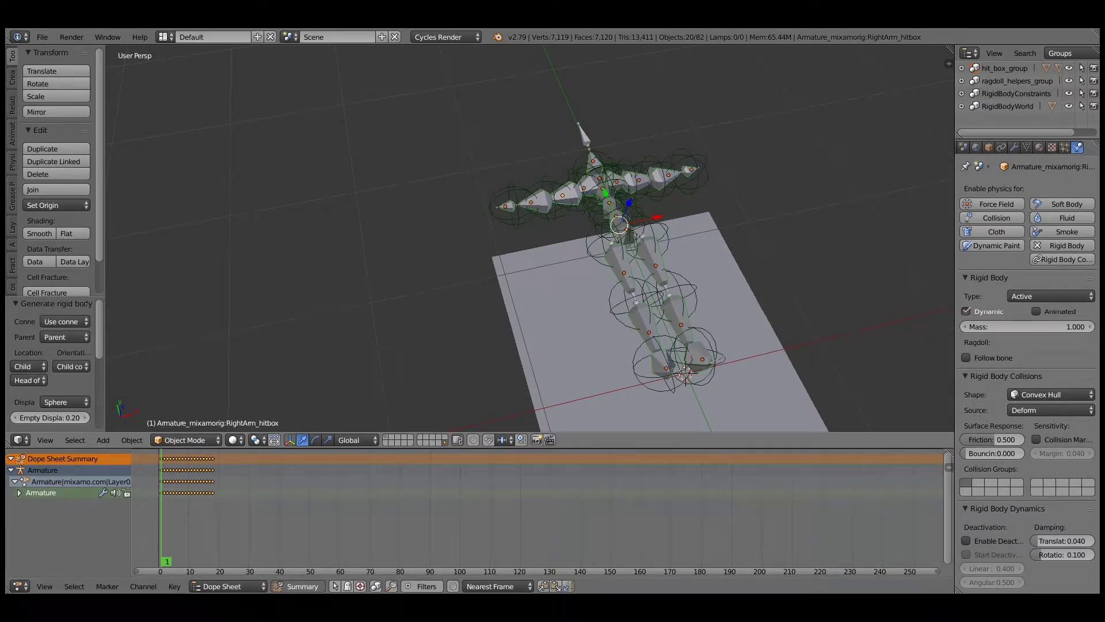
pyautogui.press('F6')
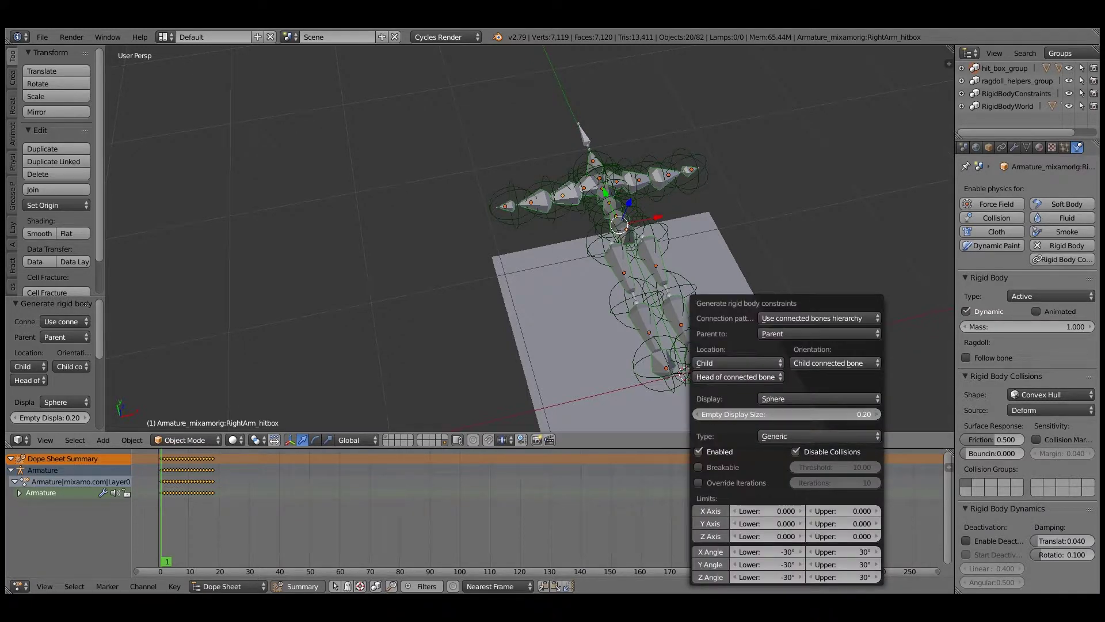
pyautogui.moveTo(787, 414); pyautogui.dragTo(750, 414)
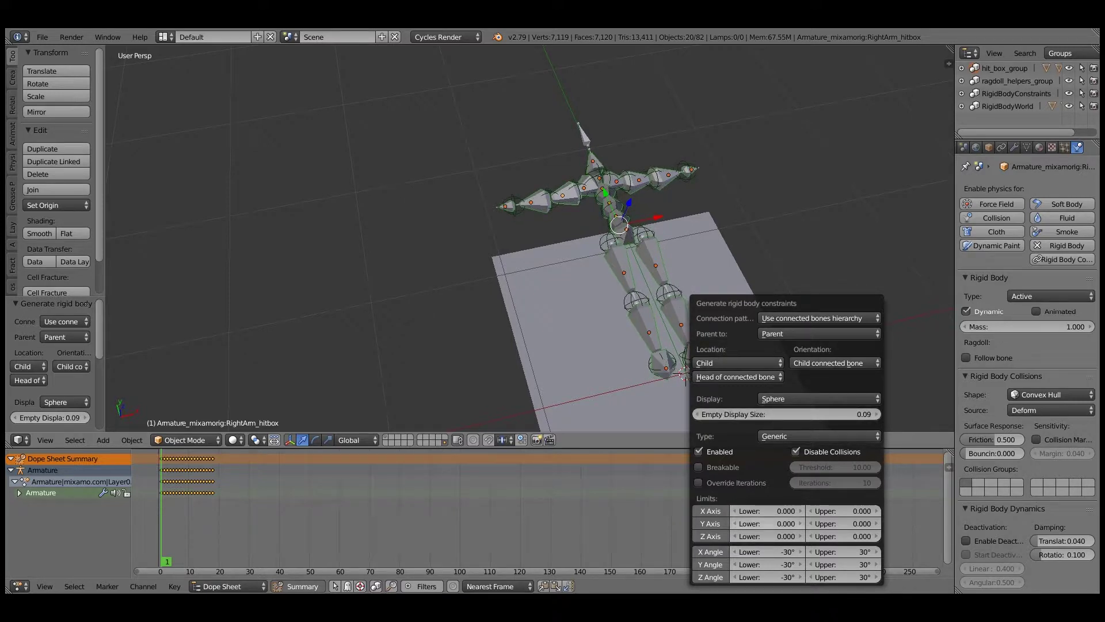
# - Select the rigid body constraint empties at both knees
pyautogui.moveTo(633, 277); pyautogui.dragTo(719, 253, button='middle')
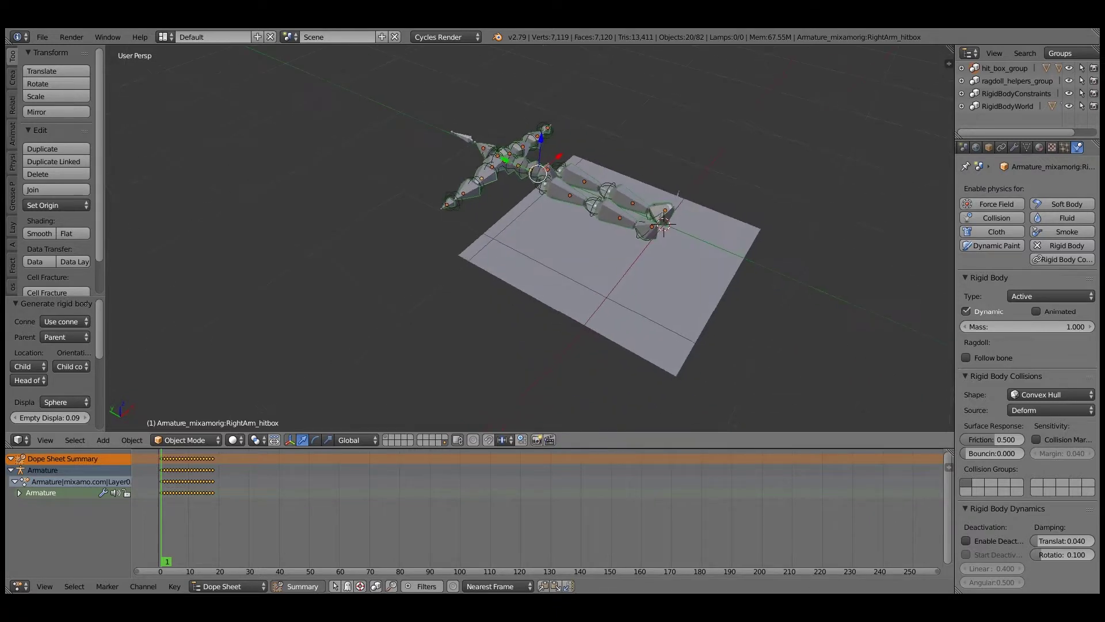
pyautogui.scroll(4, 661, 248)
pyautogui.keyDown('shift'); pyautogui.moveTo(645, 196); pyautogui.dragTo(613, 256, button='middle'); pyautogui.keyUp('shift')
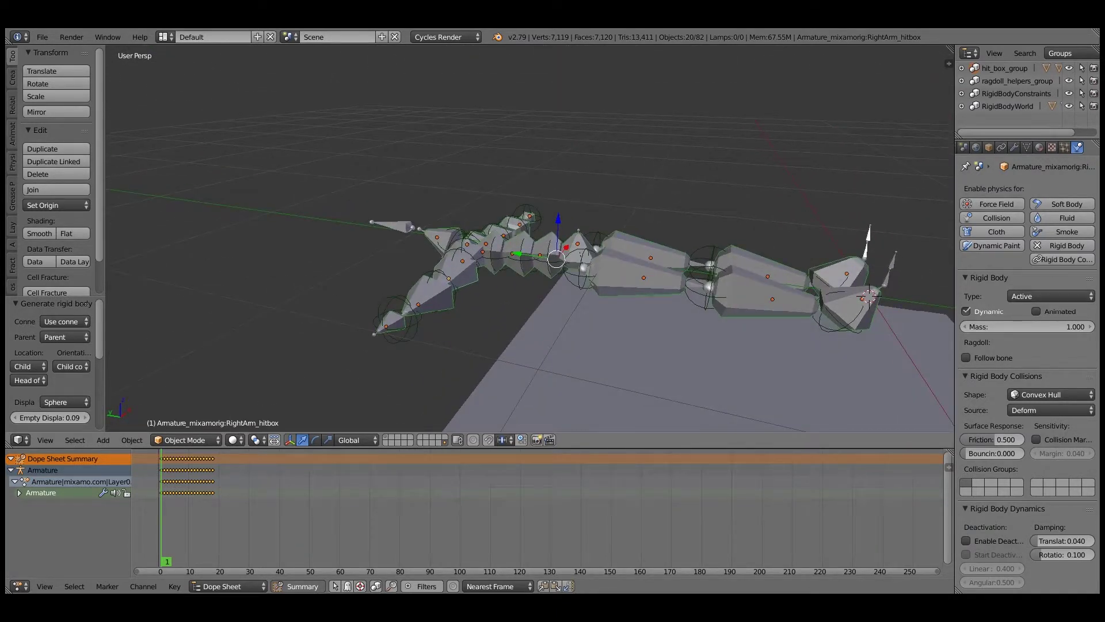
pyautogui.rightClick(709, 287)
pyautogui.keyDown('shift'); pyautogui.rightClick(710, 265); pyautogui.keyUp('shift')
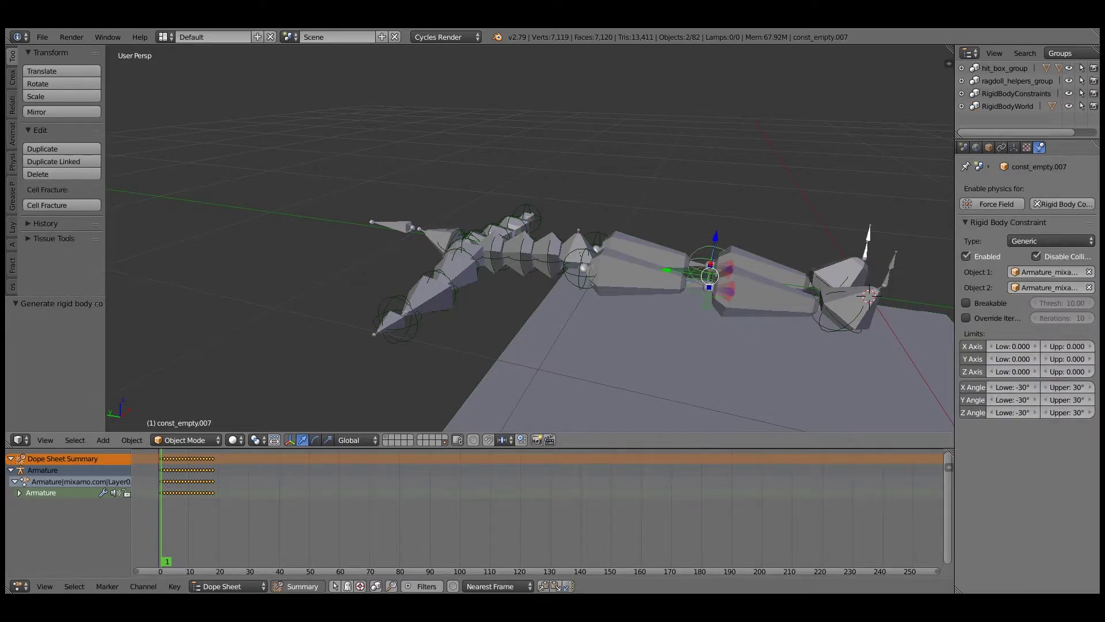
# - Try to set the knees' X angle limits to -38.7° and 22.5° in the Generate rigid body constraints settings
pyautogui.scroll(4, 710, 265)
pyautogui.keyDown('shift'); pyautogui.moveTo(709, 265); pyautogui.dragTo(412, 223, button='middle'); pyautogui.keyUp('shift')
pyautogui.moveTo(630, 267)
pyautogui.mouseDown(button='middle')
pyautogui.moveTo(645, 244)
pyautogui.moveTo(659, 277)
pyautogui.moveTo(619, 269)
pyautogui.mouseUp(button='middle')
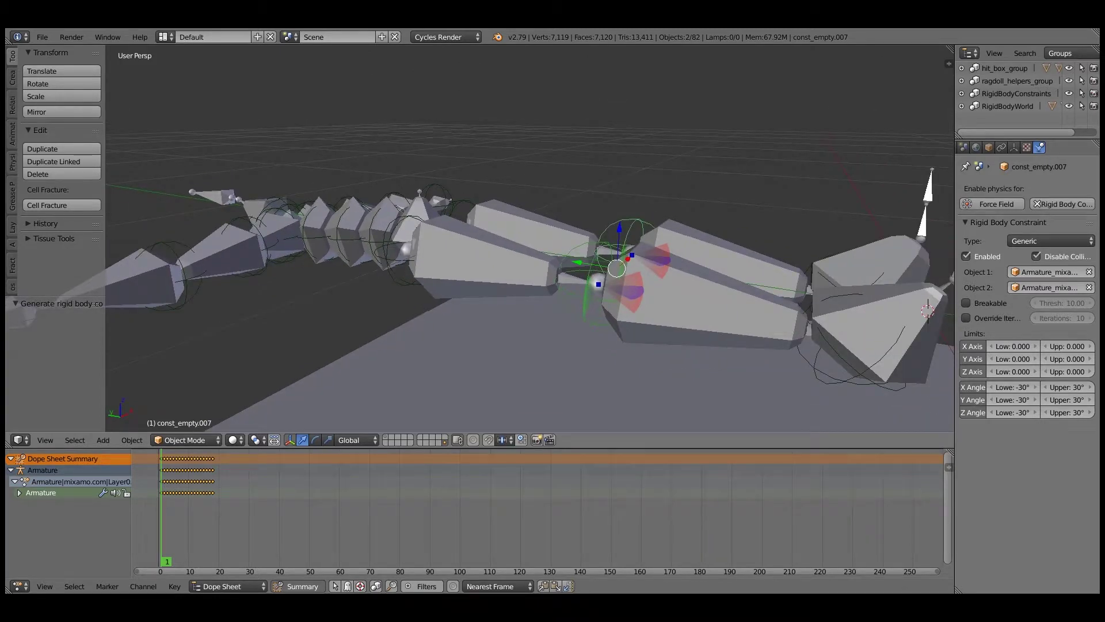
pyautogui.press('F6')
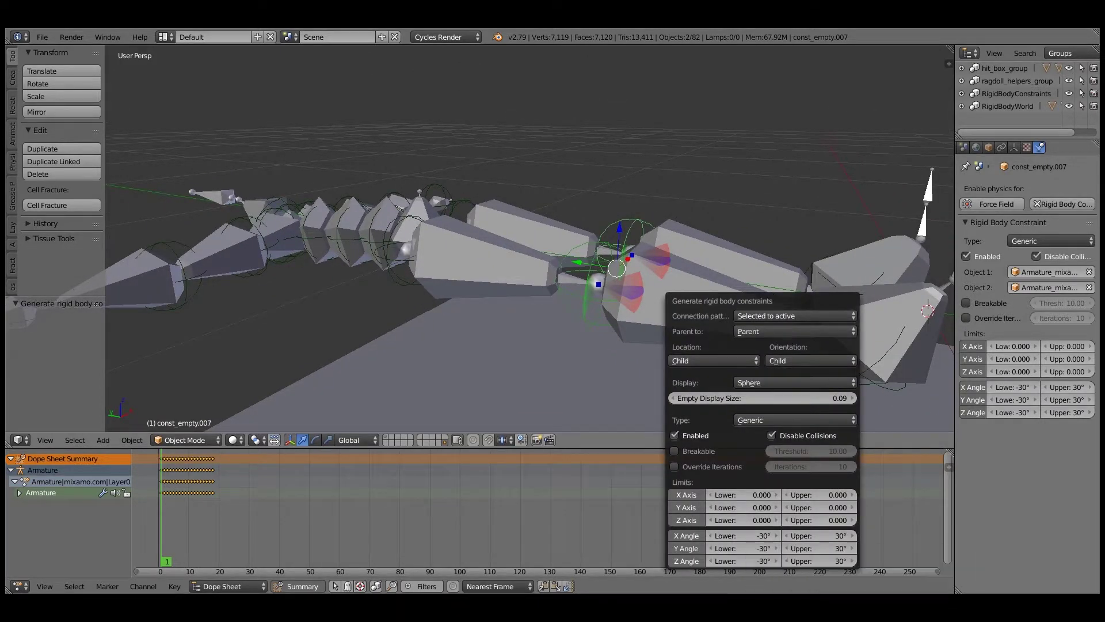
pyautogui.press('F6')
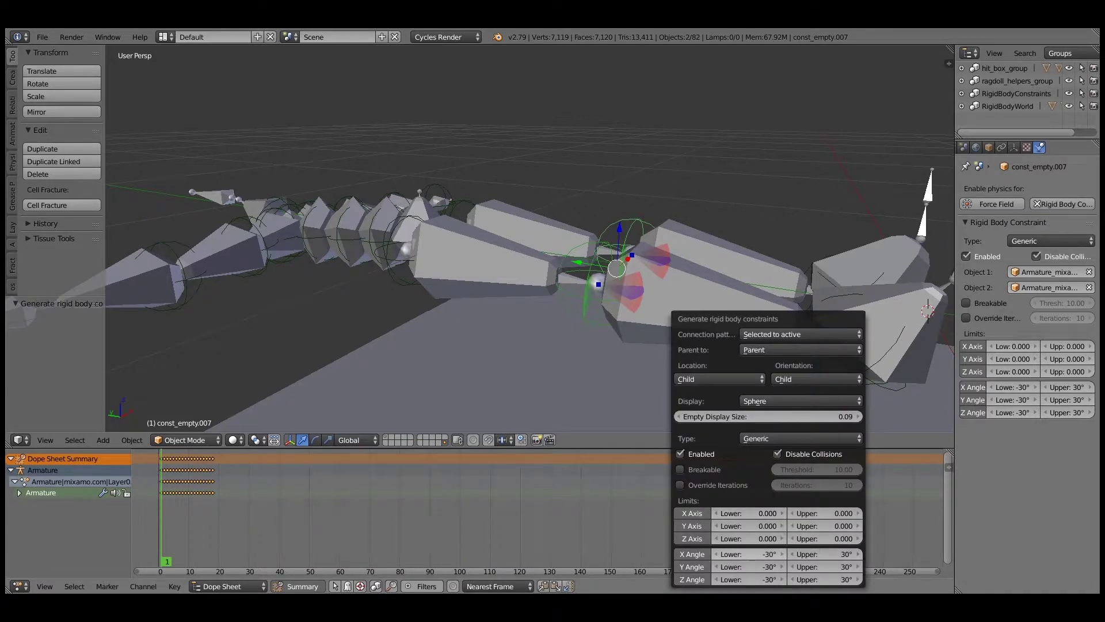
pyautogui.moveTo(748, 554); pyautogui.dragTo(838, 554)
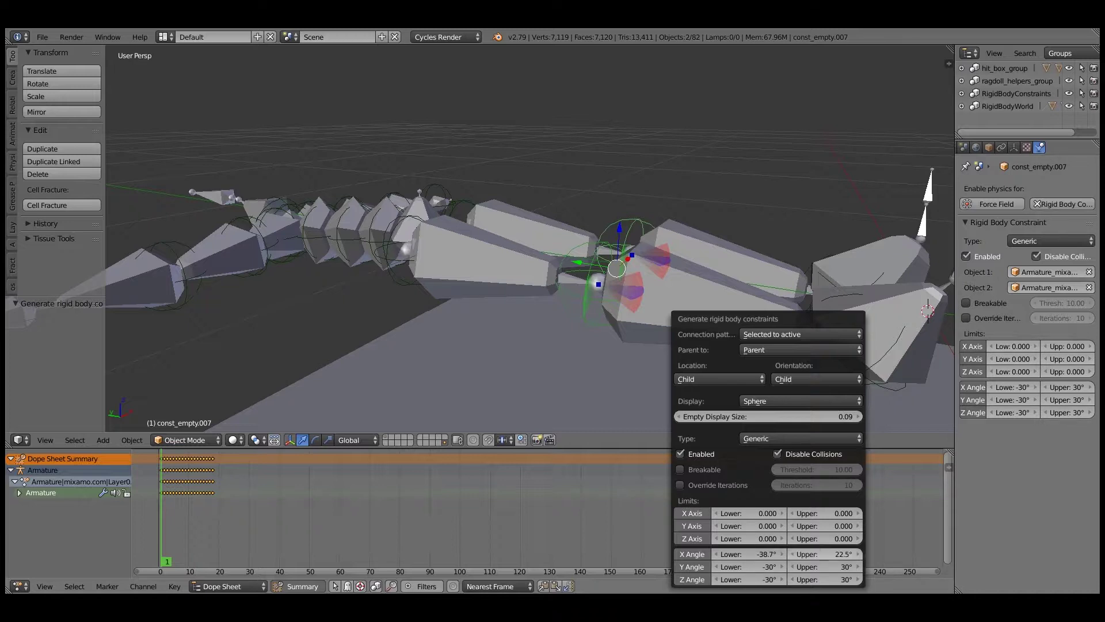
pyautogui.moveTo(748, 554); pyautogui.dragTo(765, 553)
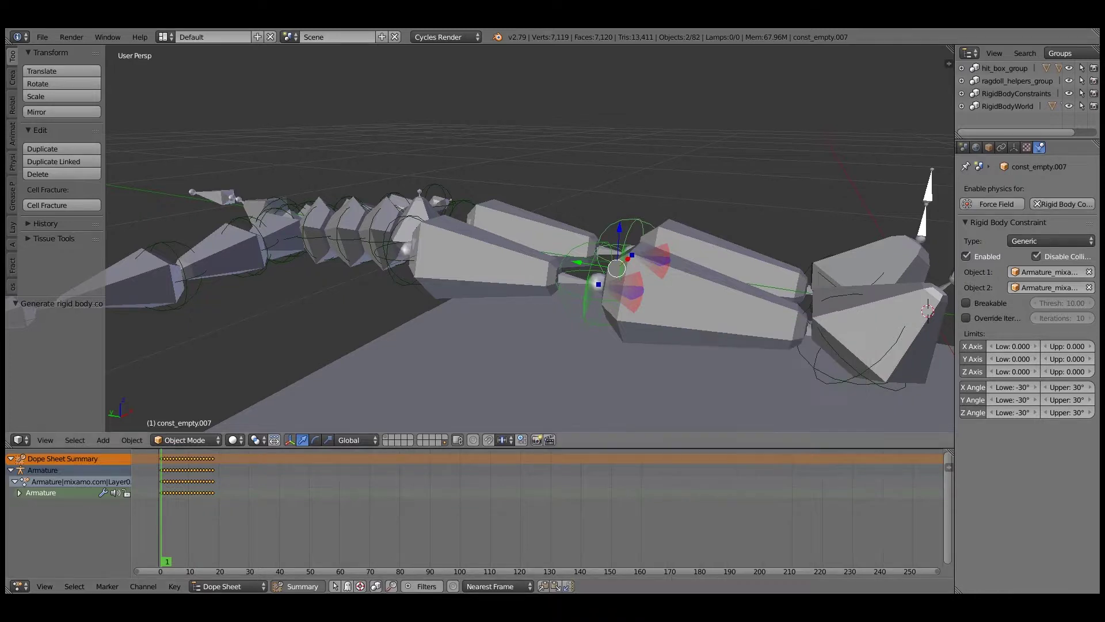
# - Set the knee constraints' X angle limits to -6.3° lower and 124° upper through the ragdoll tools' rigid body constraint settings
pyautogui.moveTo(616, 277); pyautogui.dragTo(587, 322, button='middle')
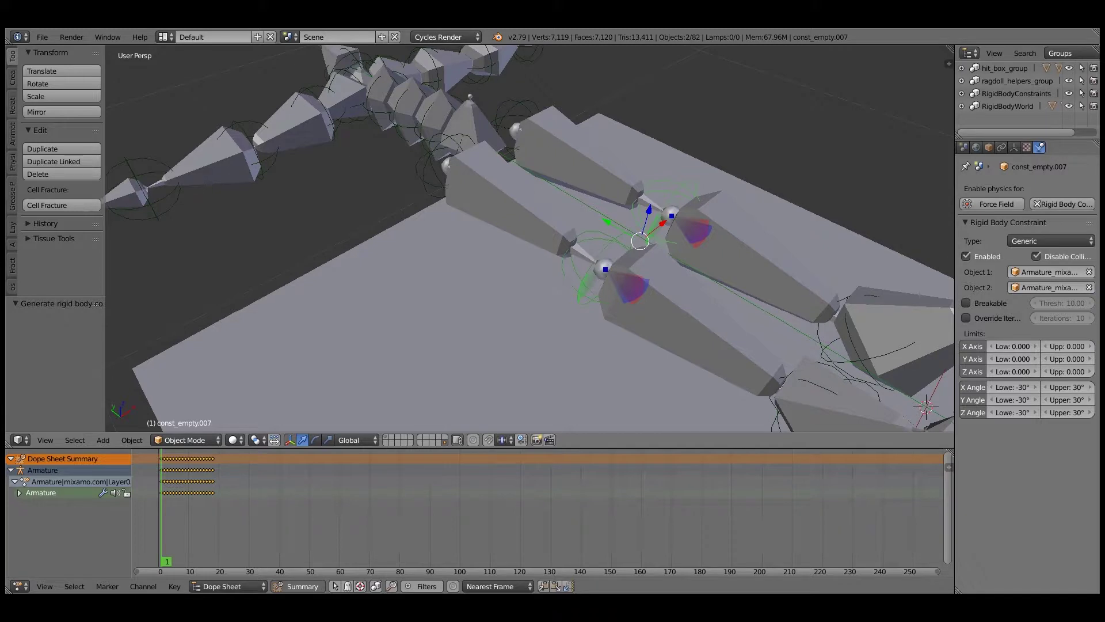
pyautogui.press('space')
pyautogui.press('Return')
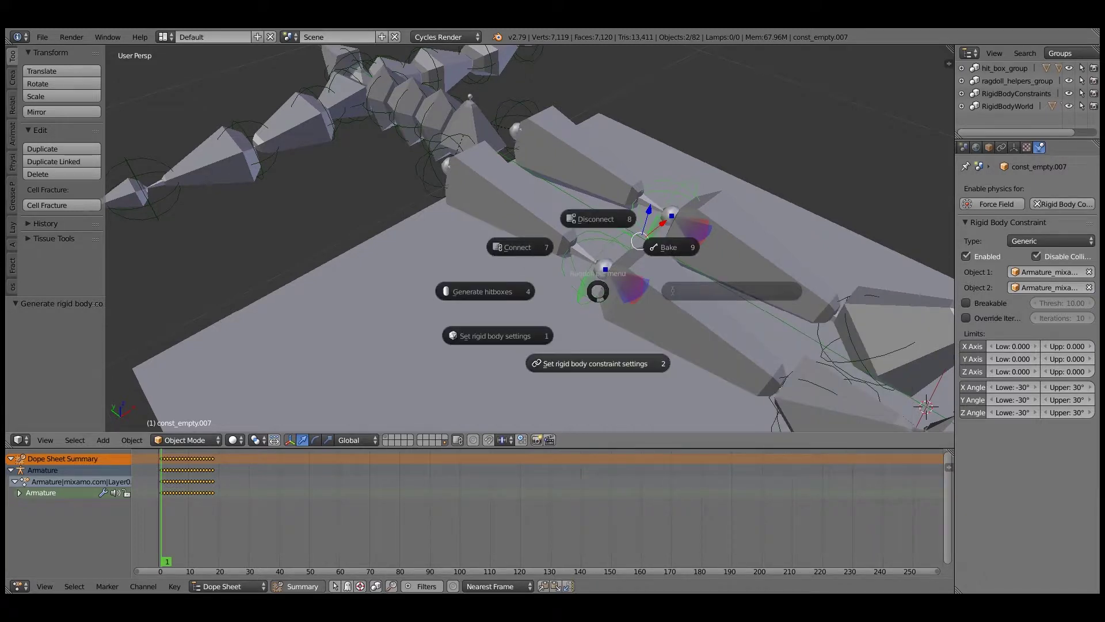
pyautogui.click(598, 363)
pyautogui.moveTo(598, 364); pyautogui.dragTo(642, 277, button='middle')
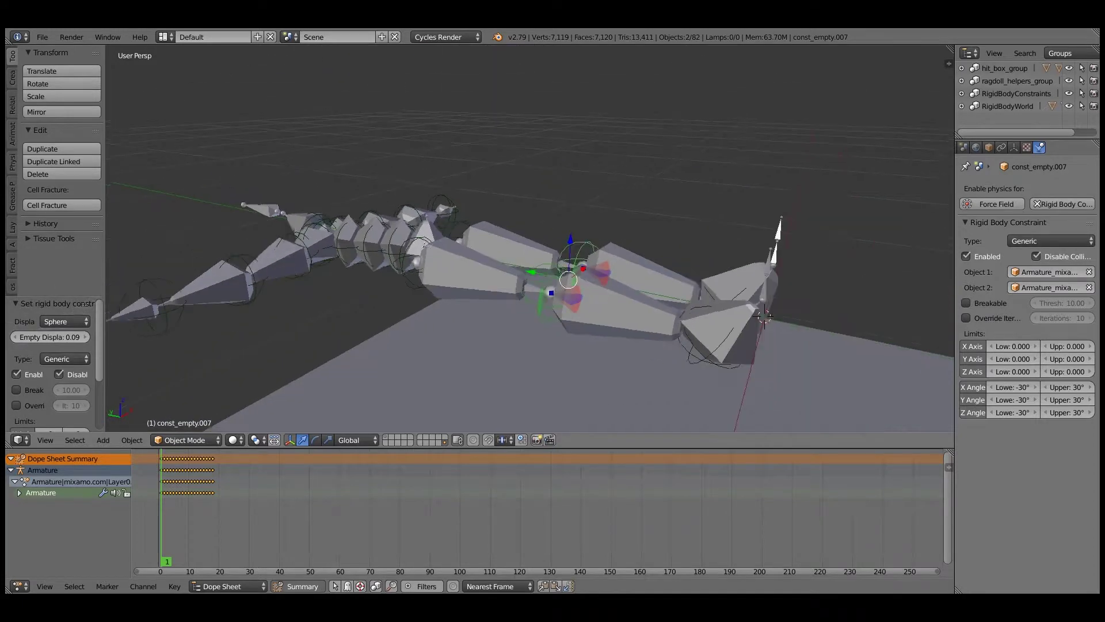
pyautogui.keyDown('shift'); pyautogui.moveTo(745, 358); pyautogui.dragTo(742, 309, button='middle'); pyautogui.keyUp('shift')
pyautogui.press('F6')
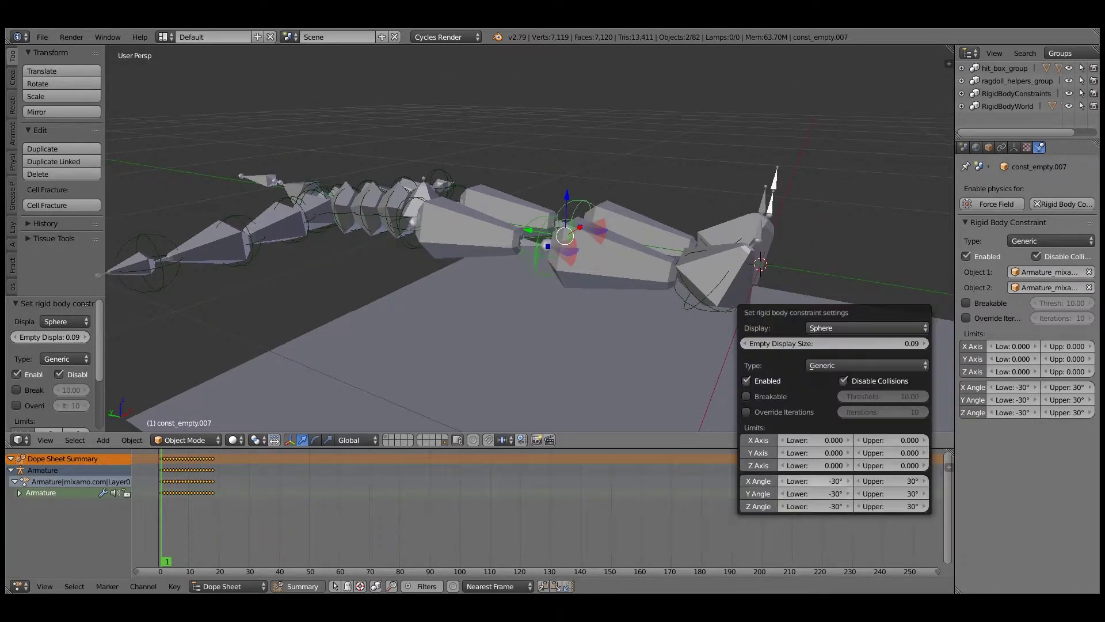
pyautogui.moveTo(820, 481); pyautogui.dragTo(801, 481)
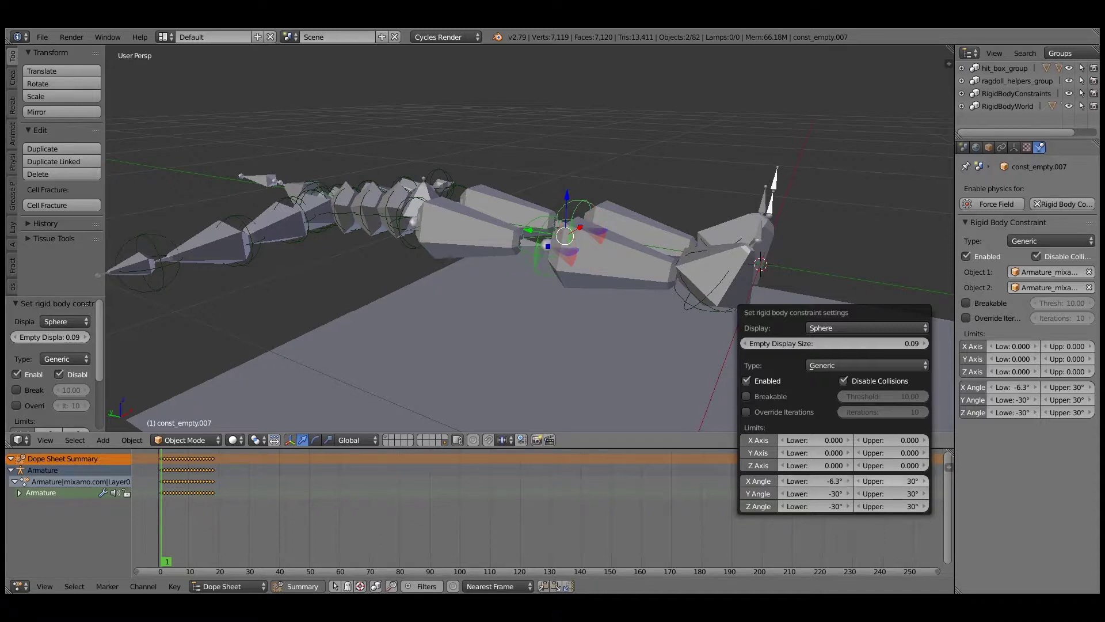
pyautogui.moveTo(891, 481)
pyautogui.mouseDown()
pyautogui.moveTo(921, 481)
pyautogui.moveTo(890, 481)
pyautogui.mouseUp()
# - Set the knee constraints' Y angle limits to 0° lower and 0° upper in the rigid body constraint settings
pyautogui.moveTo(673, 274); pyautogui.dragTo(608, 270, button='middle')
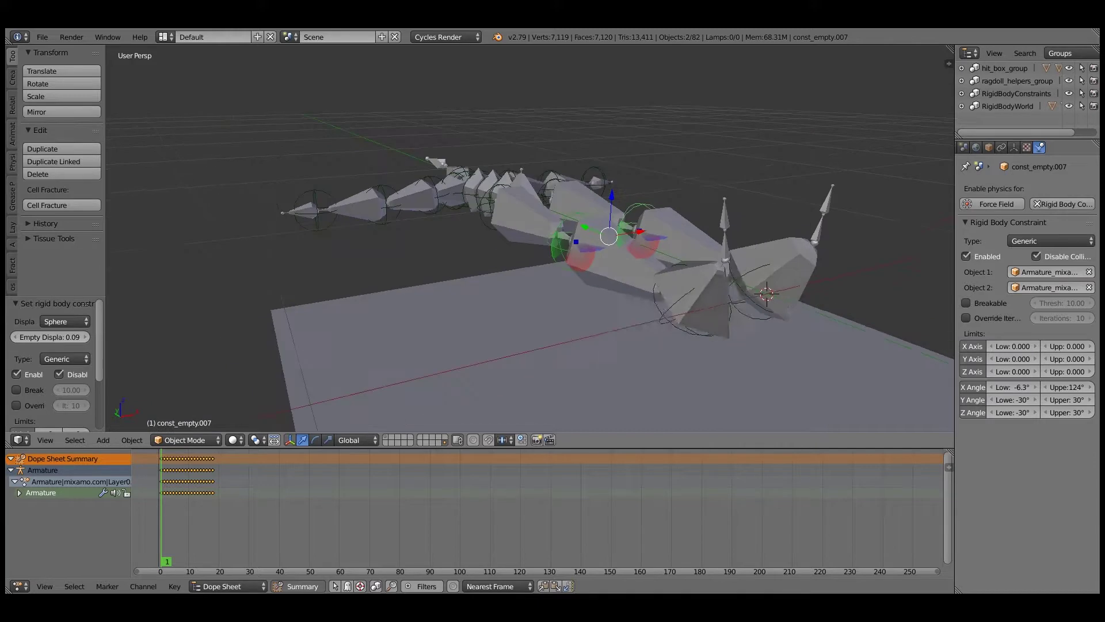
pyautogui.press('F6')
pyautogui.click(684, 457)
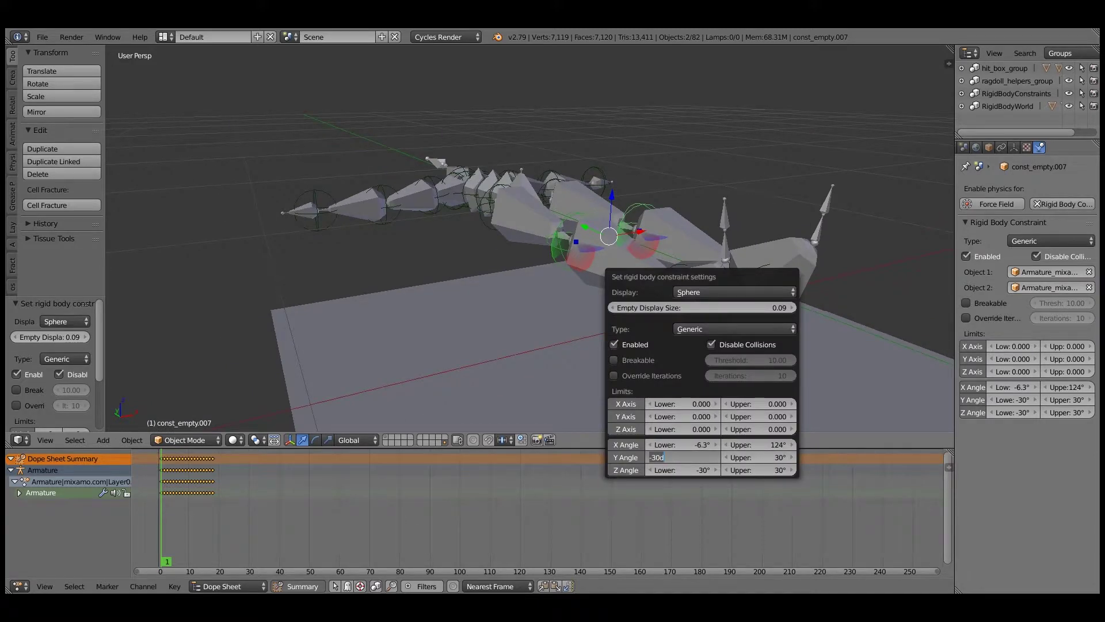
pyautogui.write('0')
pyautogui.press('Return')
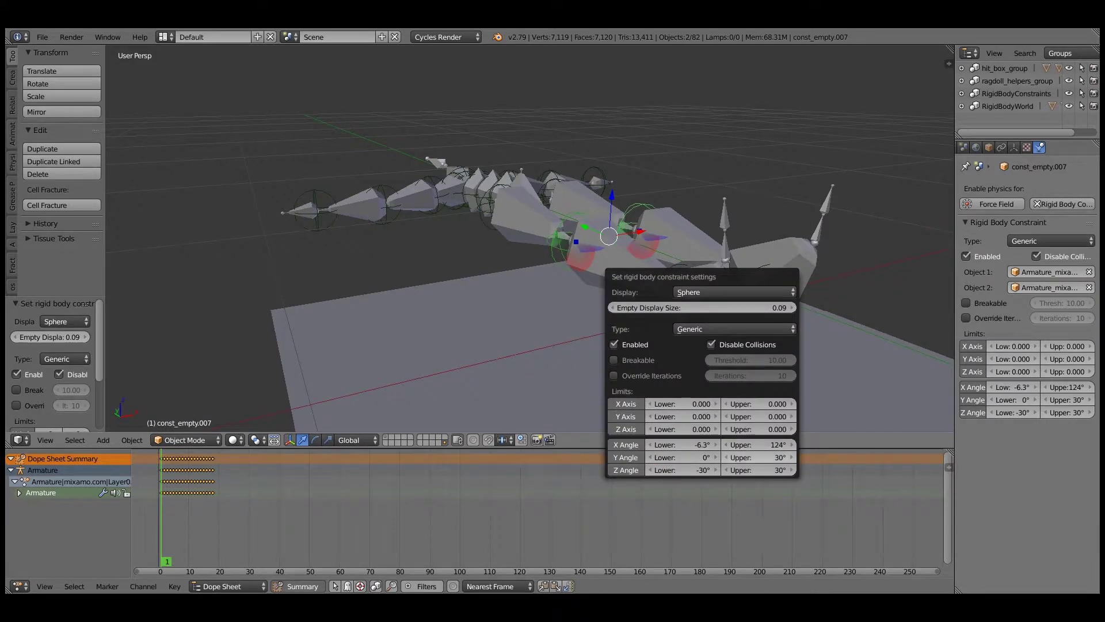
pyautogui.click(759, 458)
pyautogui.write('0')
pyautogui.press('Return')
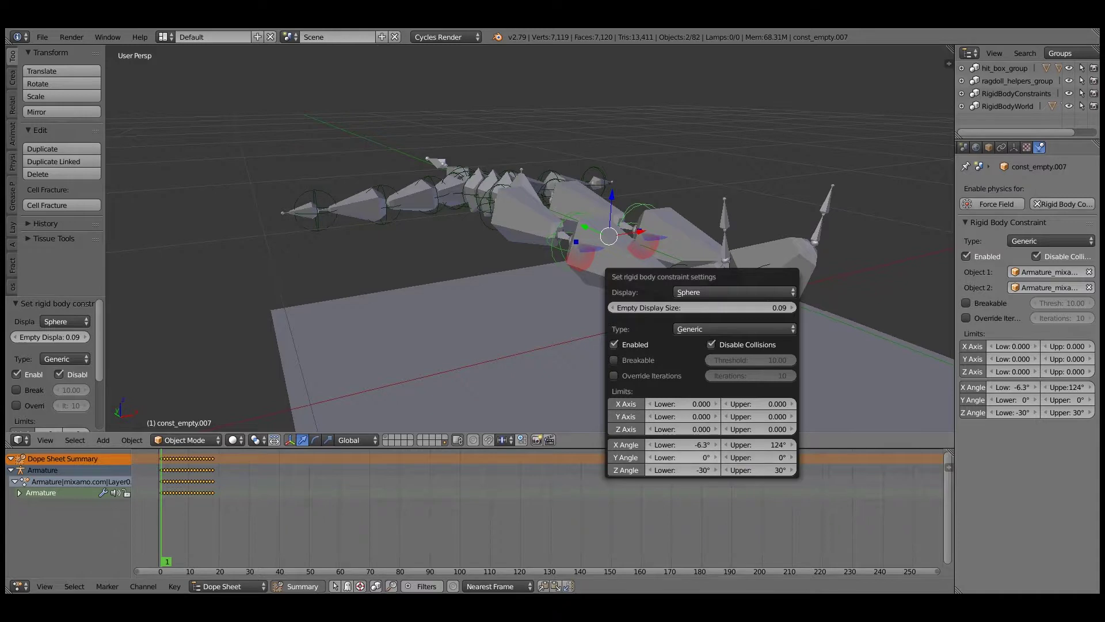
# - Set the knee constraints' Z angle limits to 0° lower and 0° upper
pyautogui.click(684, 470)
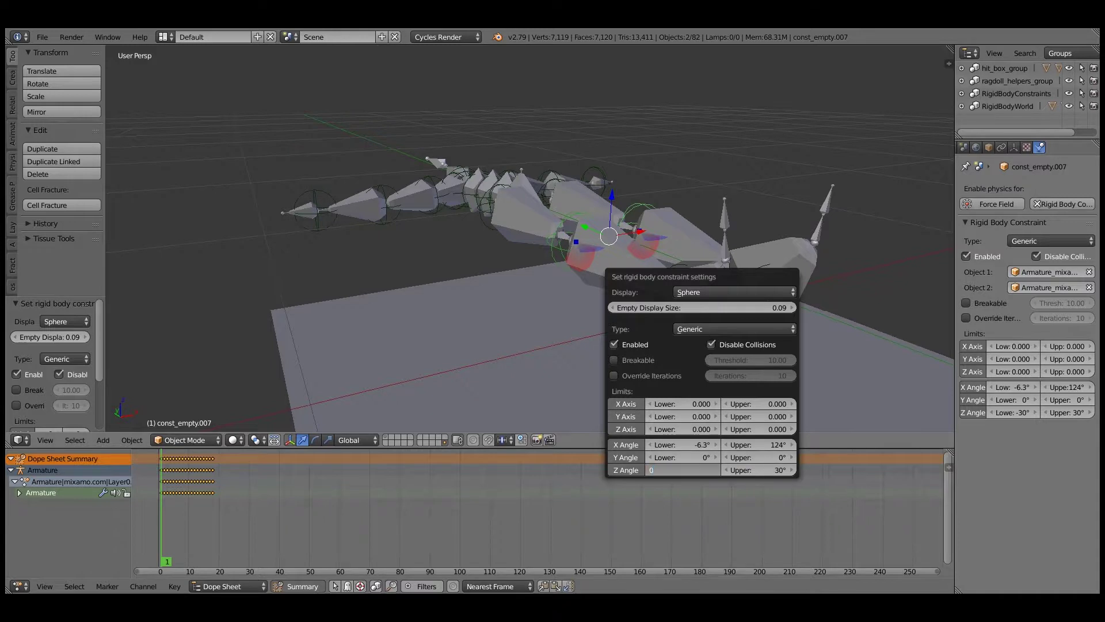
pyautogui.write('0')
pyautogui.press('Return')
pyautogui.click(757, 470)
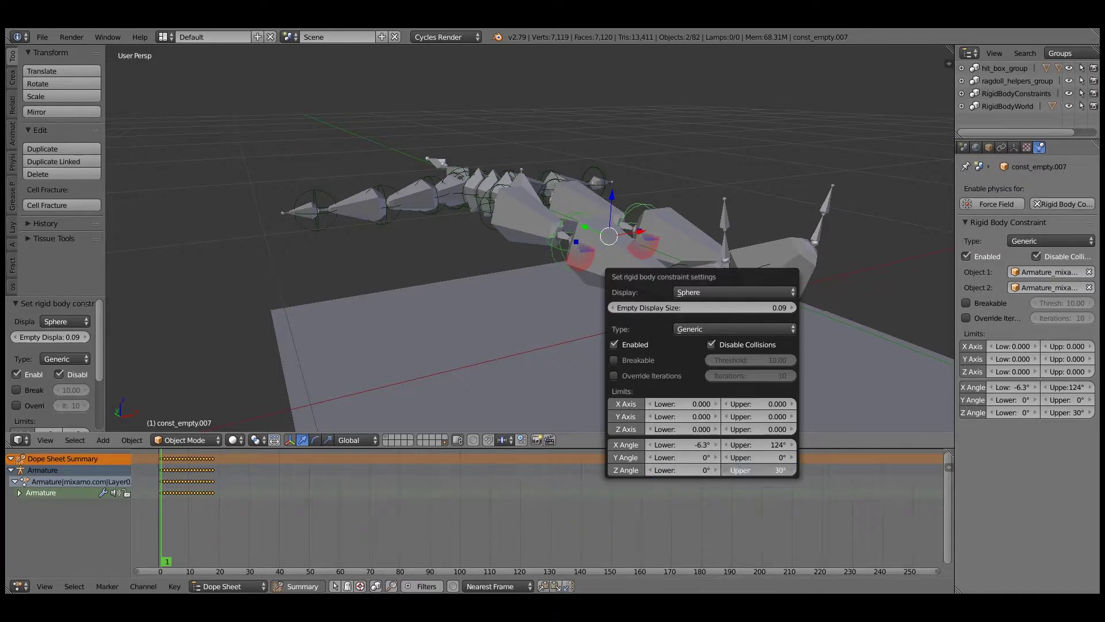
pyautogui.write('0d')
pyautogui.press('Return')
# - Select the floor plane and play the simulation to check how the ragdoll's knees bend
pyautogui.rightClick(593, 368)
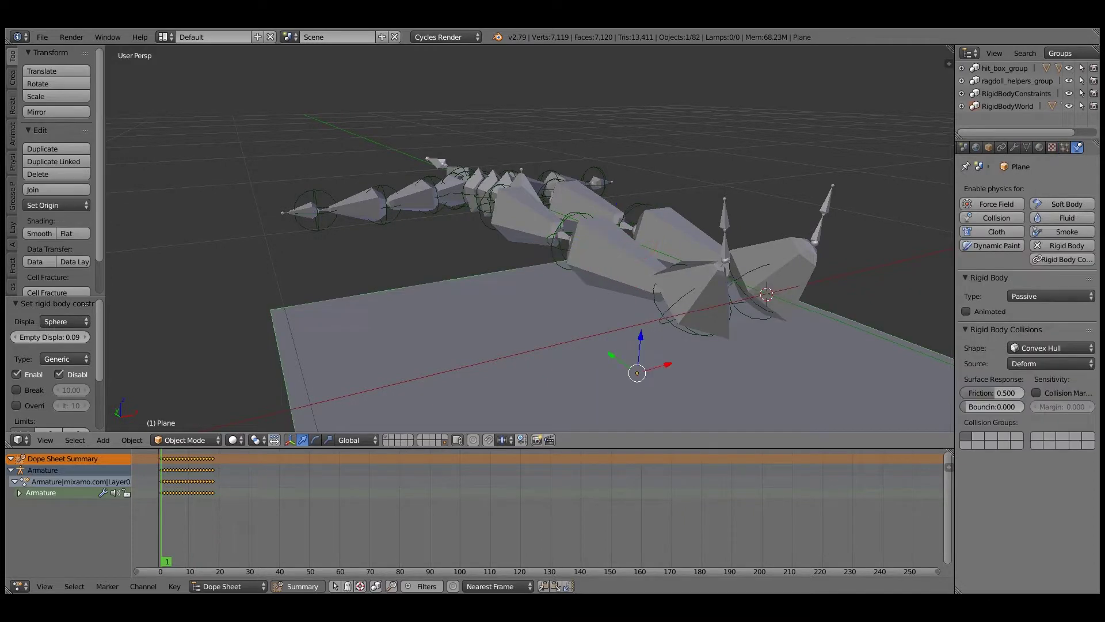
pyautogui.scroll(-2, 593, 357)
pyautogui.moveTo(576, 345); pyautogui.dragTo(714, 339, button='middle')
pyautogui.scroll(-3, 691, 340)
pyautogui.hotkey('alt', 'a')
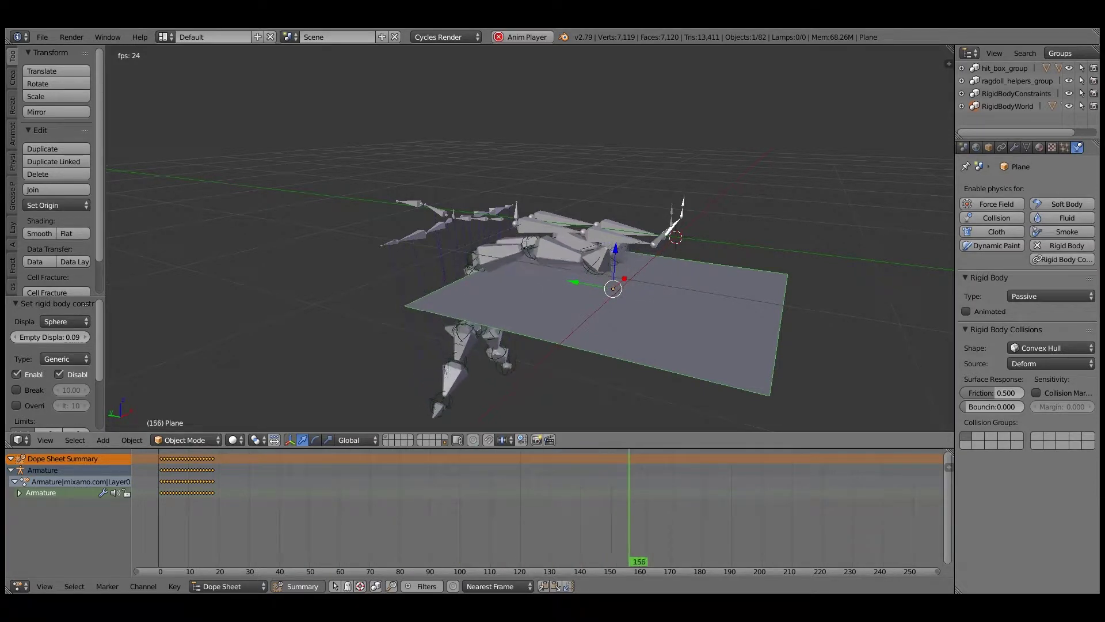
pyautogui.moveTo(518, 259); pyautogui.dragTo(616, 242, button='middle')
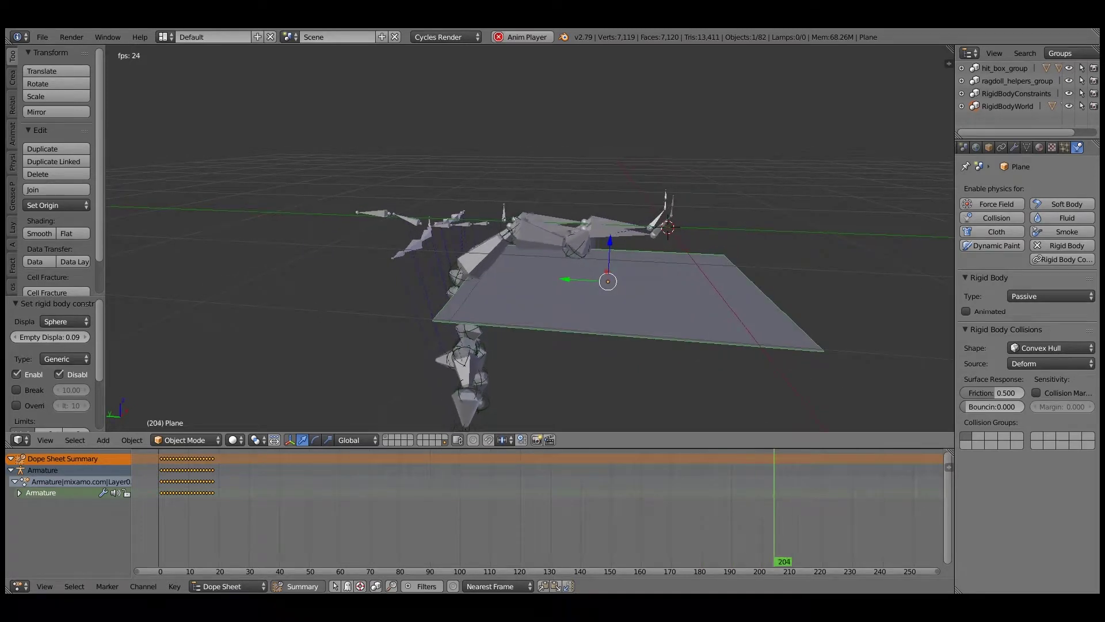
pyautogui.press('Escape')
pyautogui.scroll(2, 530, 239)
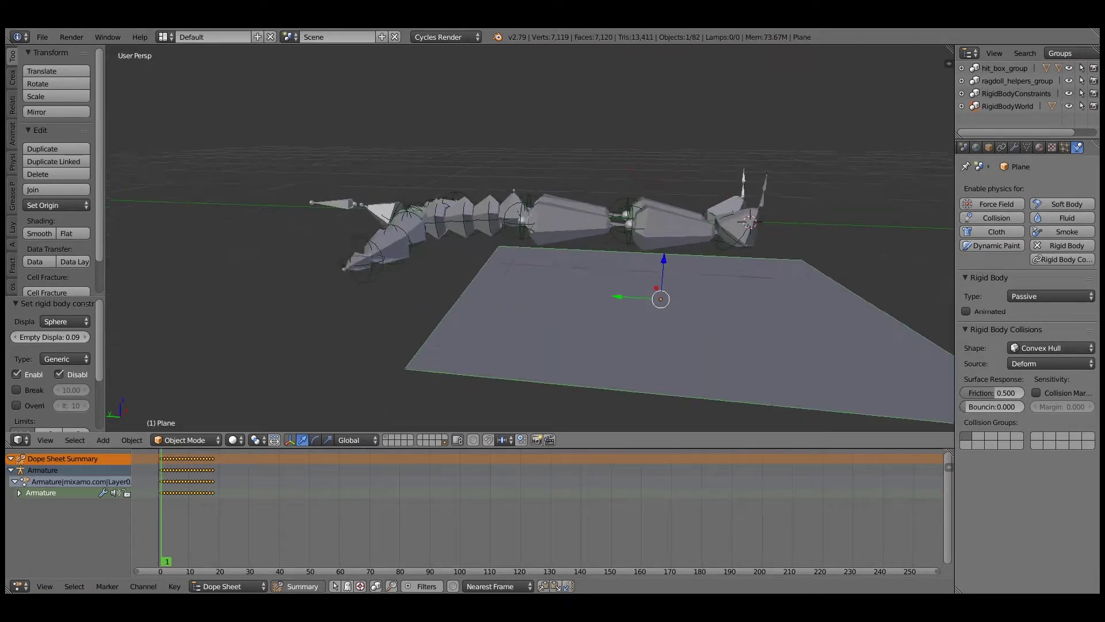
pyautogui.keyDown('shift'); pyautogui.moveTo(531, 228); pyautogui.dragTo(475, 285, button='middle'); pyautogui.keyUp('shift')
pyautogui.rightClick(524, 263)
pyautogui.scroll(2, 476, 285)
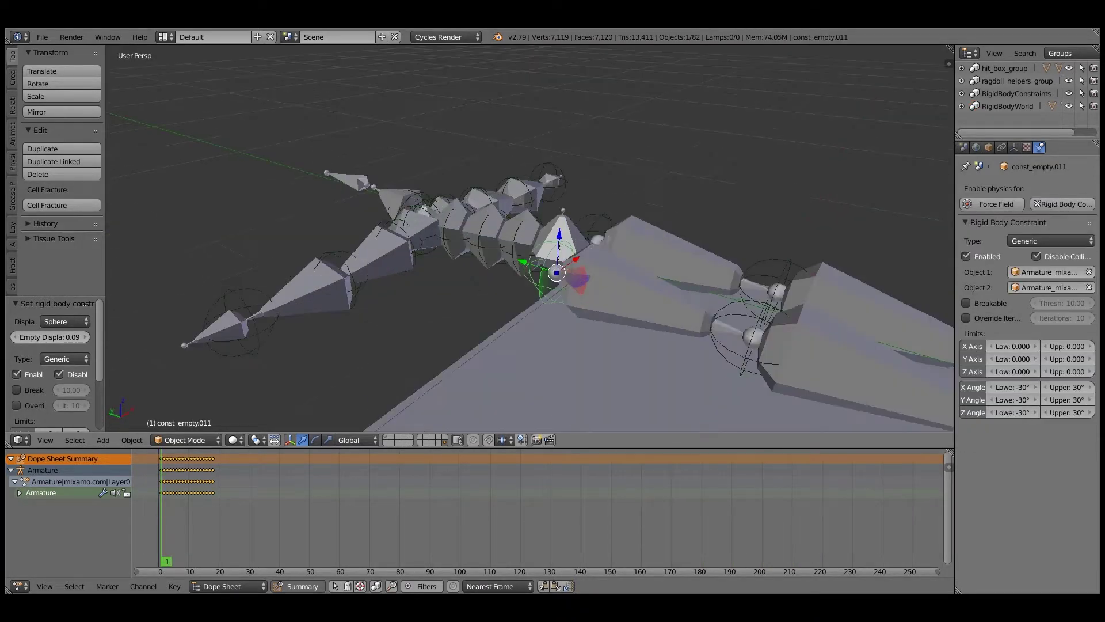
pyautogui.moveTo(553, 219); pyautogui.dragTo(636, 201, button='middle')
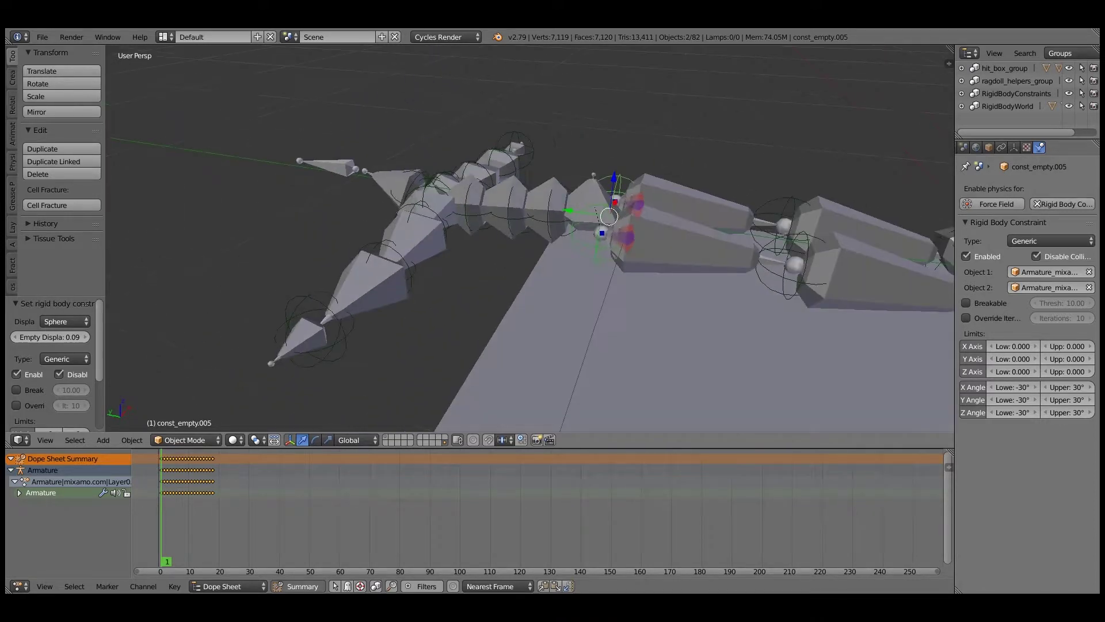
pyautogui.rightClick(602, 233)
# - Select the three rigid body constraint empties along the spine
pyautogui.rightClick(555, 212)
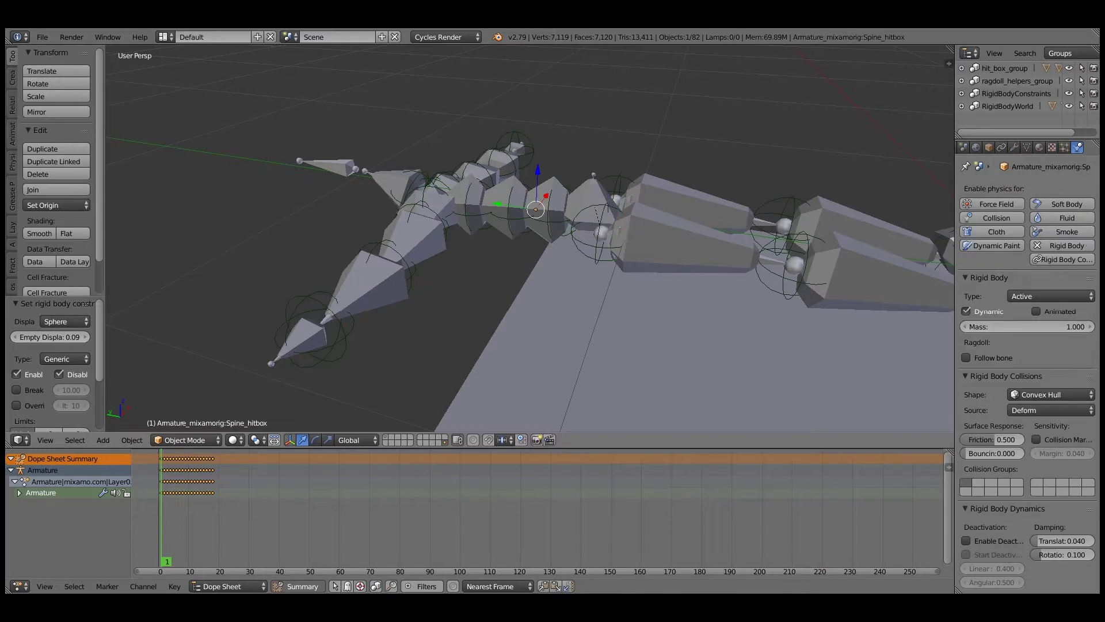
pyautogui.scroll(3, 555, 211)
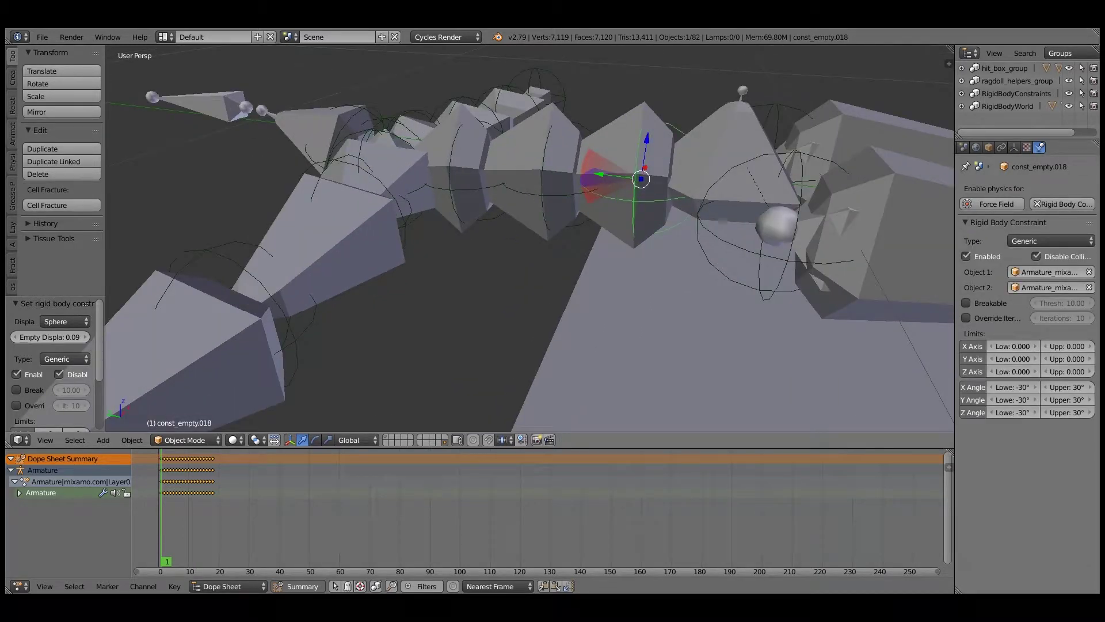
pyautogui.keyDown('shift'); pyautogui.rightClick(545, 194); pyautogui.keyUp('shift')
pyautogui.keyDown('shift'); pyautogui.rightClick(464, 188); pyautogui.keyUp('shift')
pyautogui.moveTo(464, 190); pyautogui.dragTo(457, 242, button='middle')
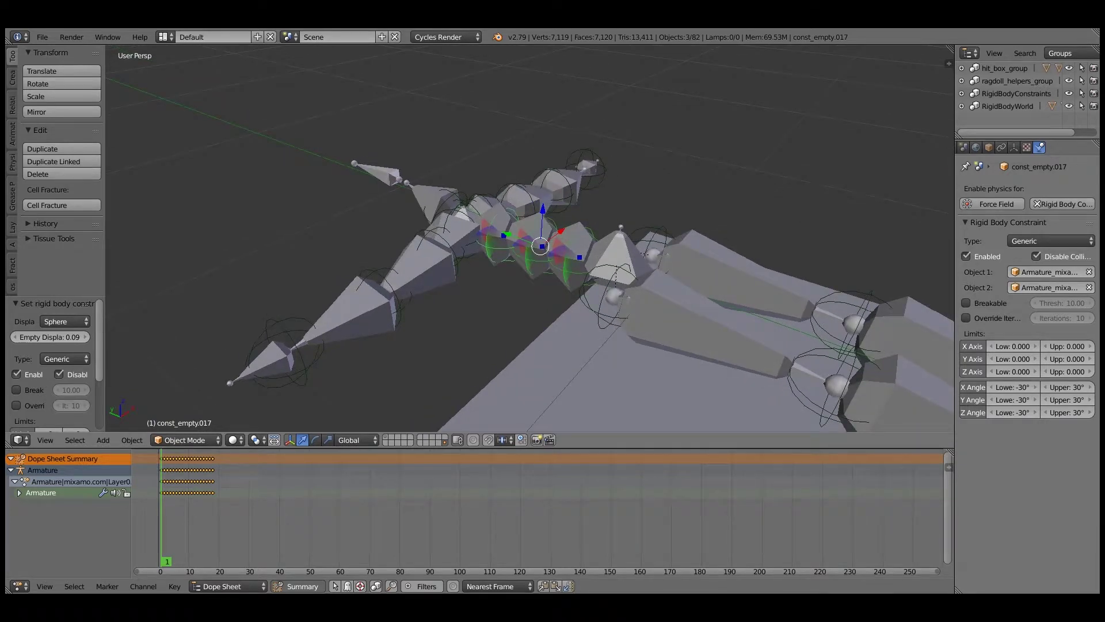
# - Set the spine constraints' upper X angle limit to 87° through the ragdoll tools' rigid body constraint settings
pyautogui.press('space')
pyautogui.press('Return')
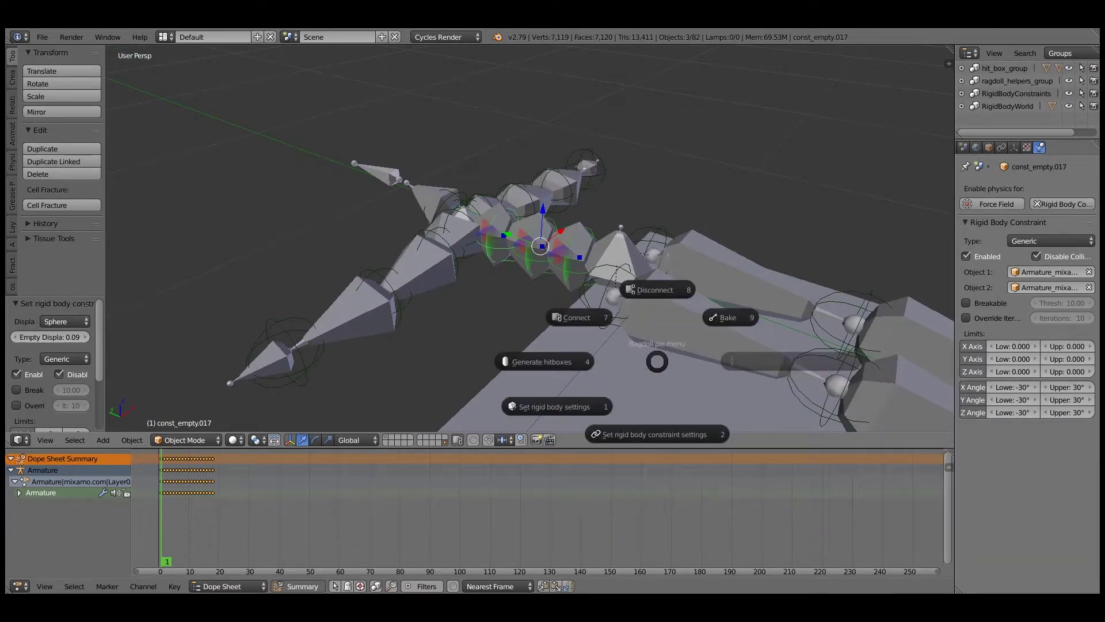
pyautogui.click(657, 434)
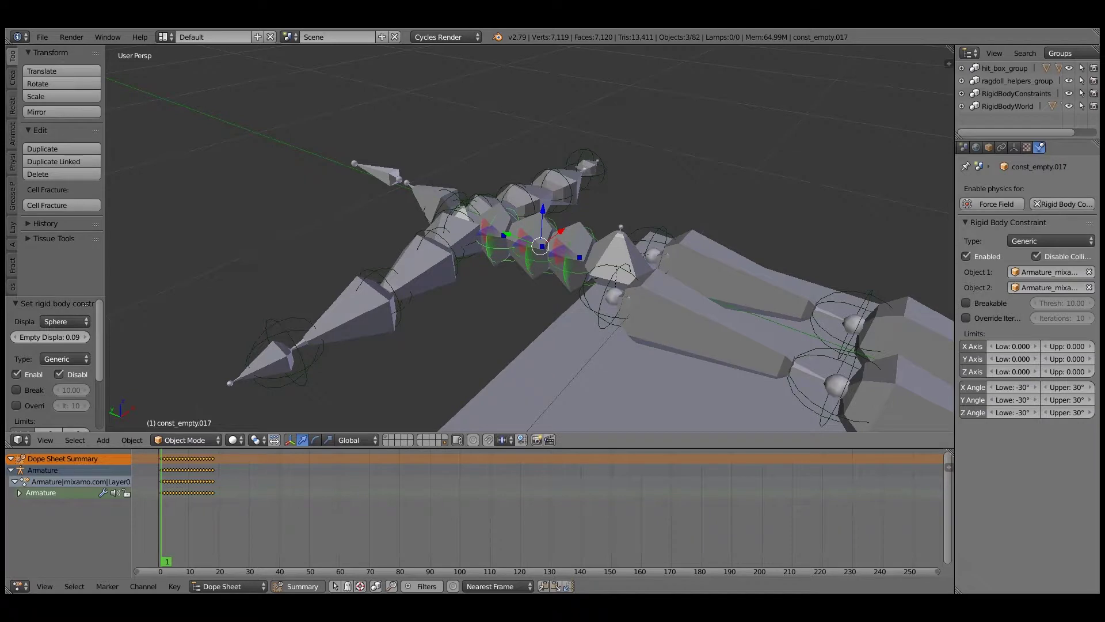
pyautogui.press('F6')
pyautogui.moveTo(541, 276); pyautogui.dragTo(573, 237, button='middle')
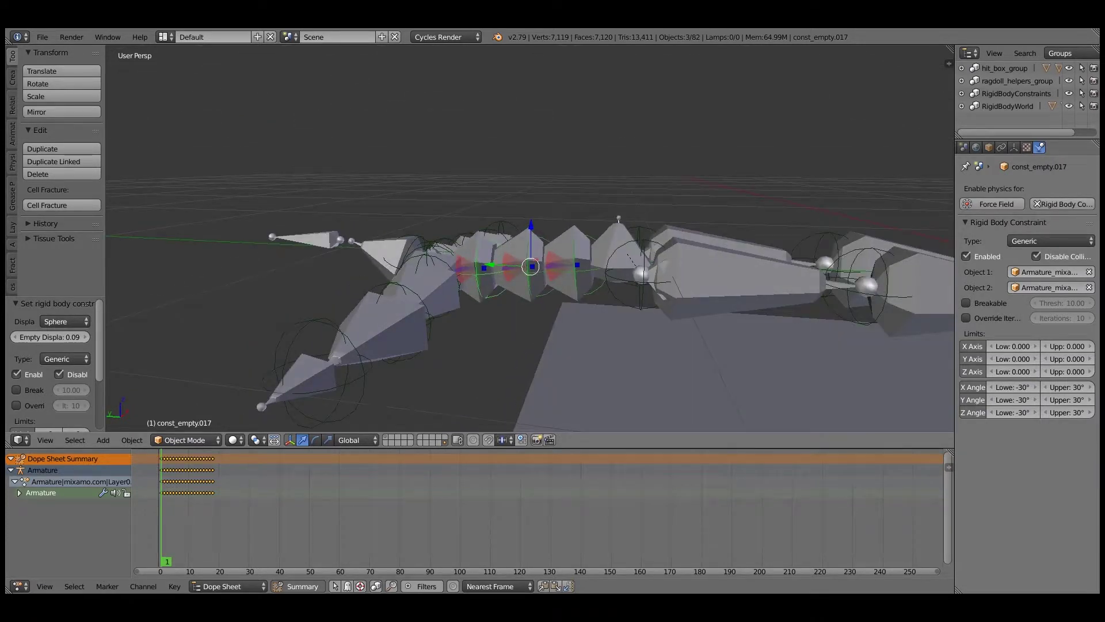
pyautogui.press('F6')
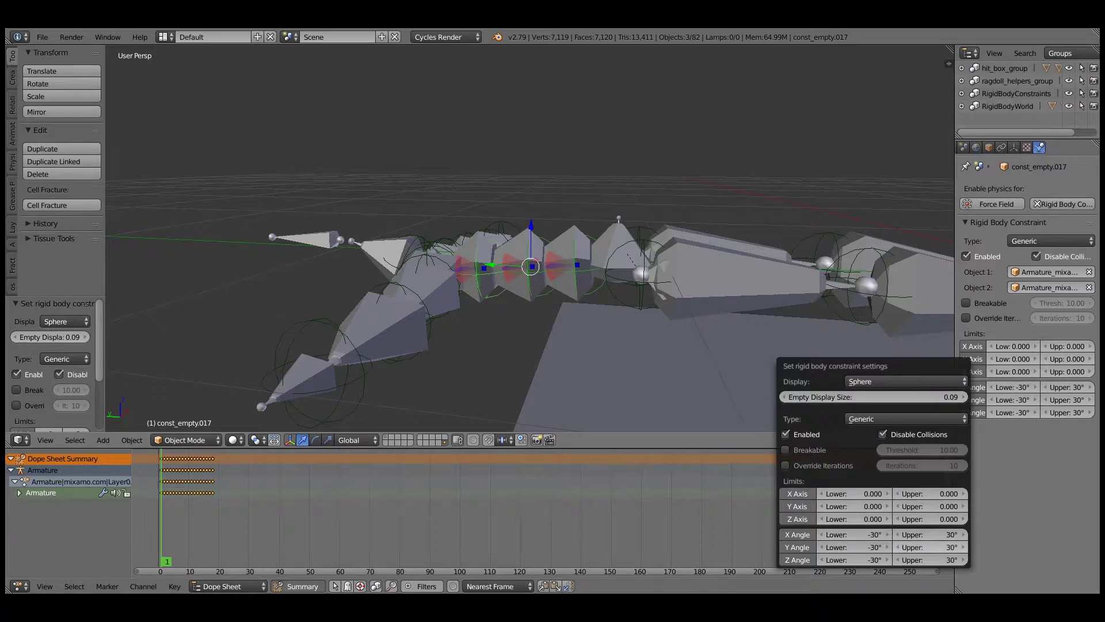
pyautogui.moveTo(930, 535); pyautogui.dragTo(947, 534)
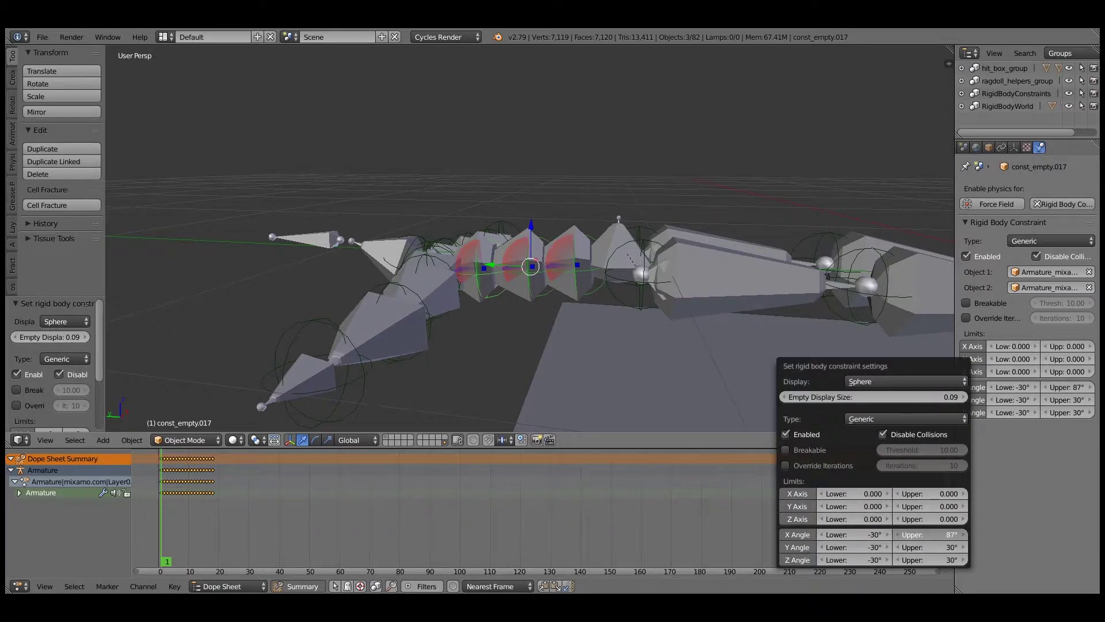
pyautogui.moveTo(948, 534); pyautogui.dragTo(946, 534)
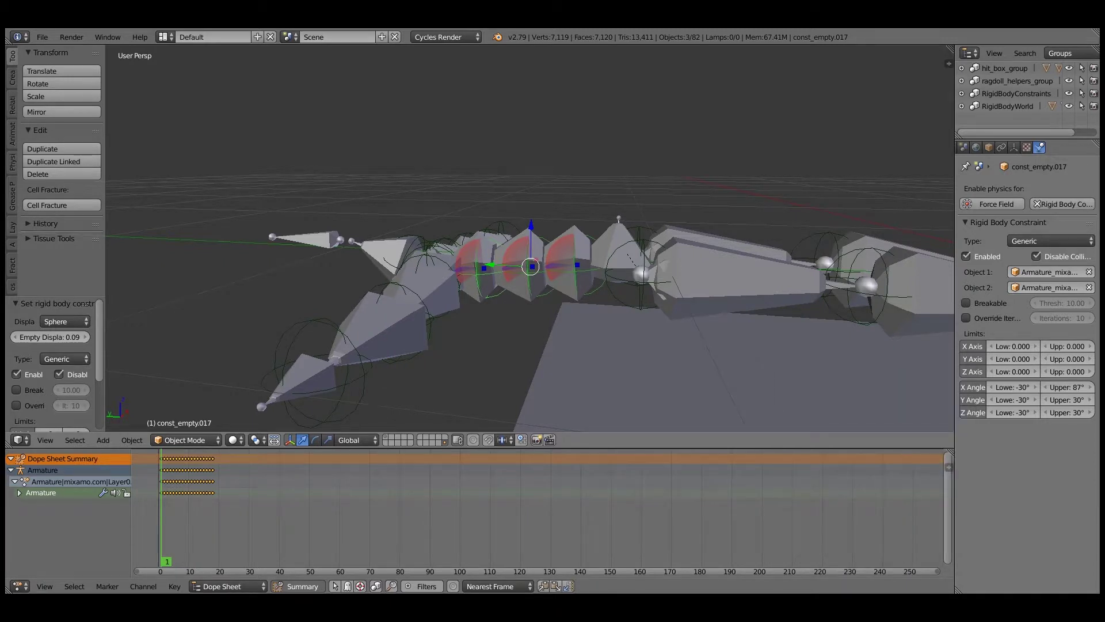
# - Select the rigid body constraint empties at both elbows
pyautogui.moveTo(679, 311); pyautogui.dragTo(555, 360, button='middle')
pyautogui.rightClick(396, 221)
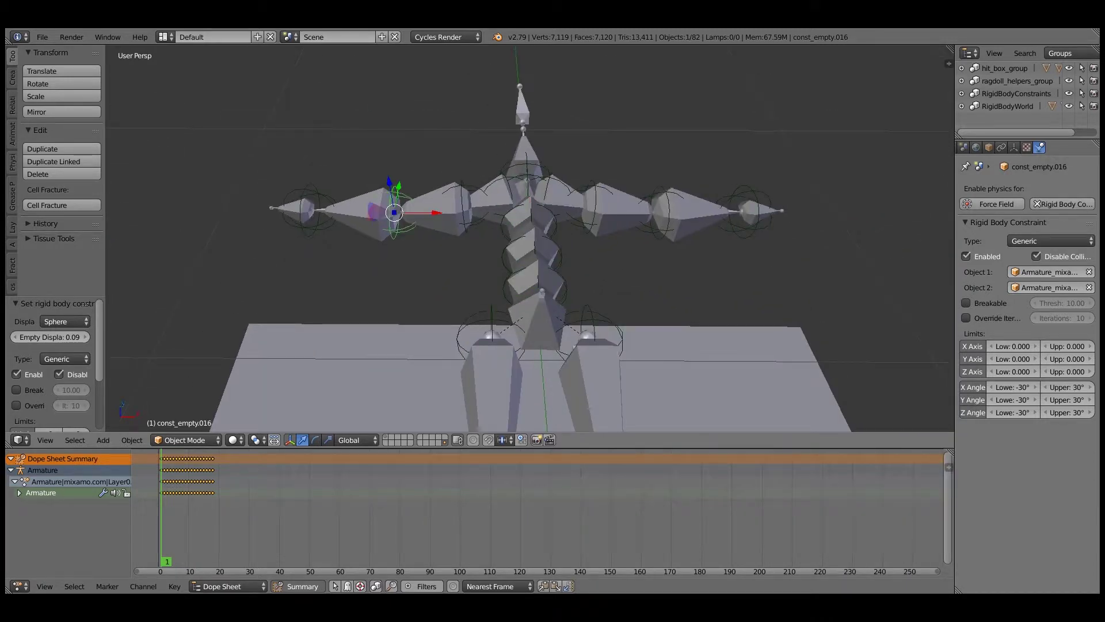
pyautogui.keyDown('shift'); pyautogui.rightClick(661, 214); pyautogui.keyUp('shift')
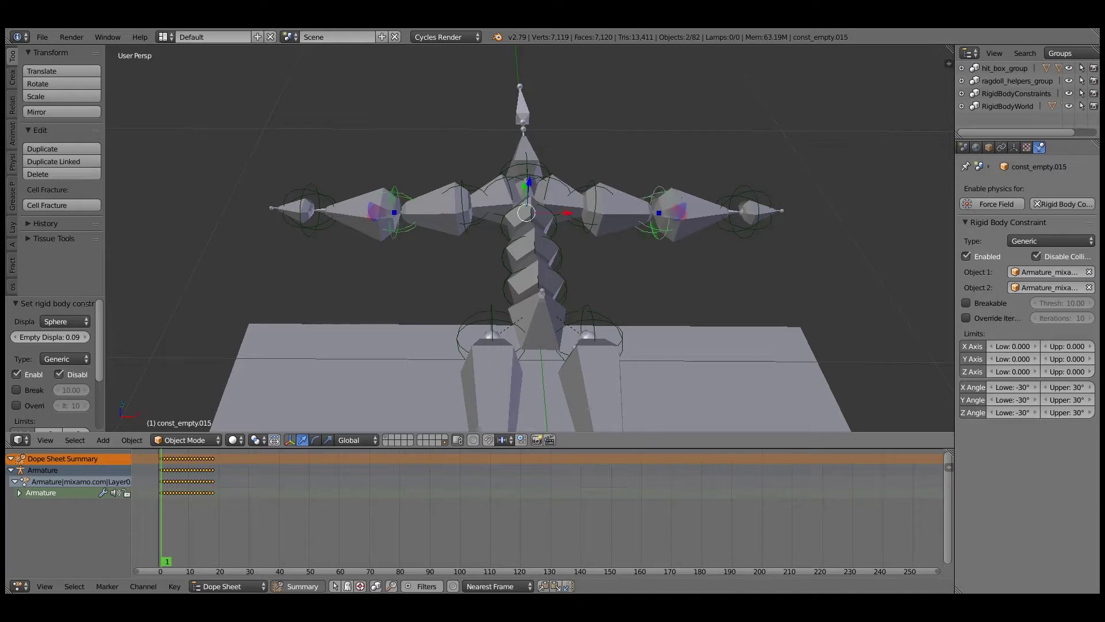
pyautogui.moveTo(599, 308); pyautogui.dragTo(666, 265, button='middle')
# - Set the elbow constraints' Y angle limits to 0.9° lower and 0° upper through the ragdoll tools' rigid body constraint settings
pyautogui.press('space')
pyautogui.press('Return')
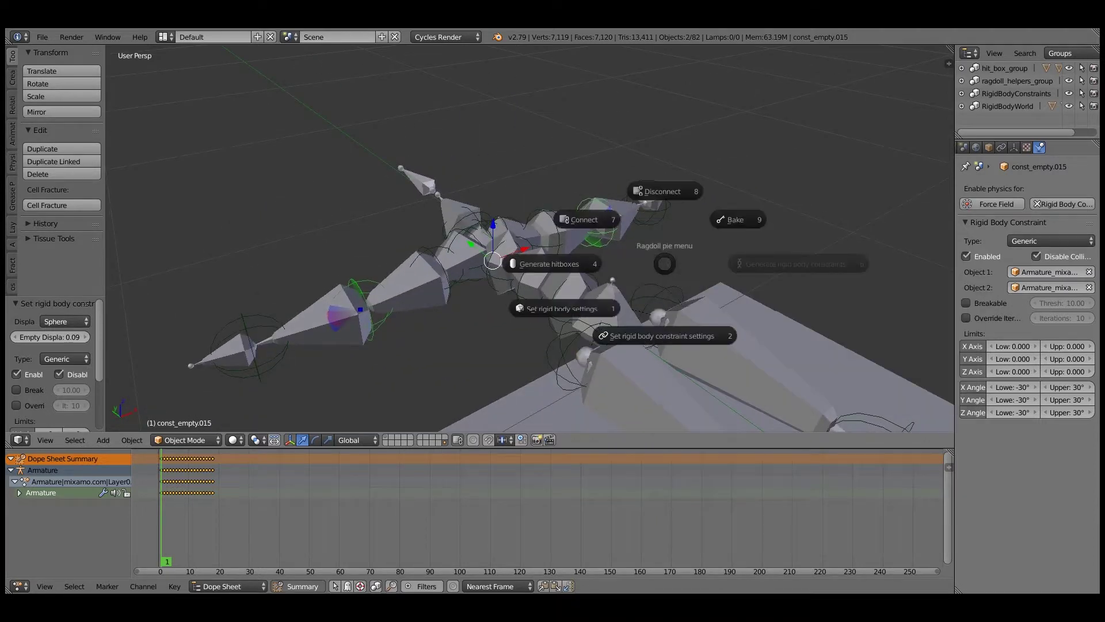
pyautogui.click(663, 335)
pyautogui.moveTo(664, 335); pyautogui.dragTo(674, 298, button='middle')
pyautogui.press('F6')
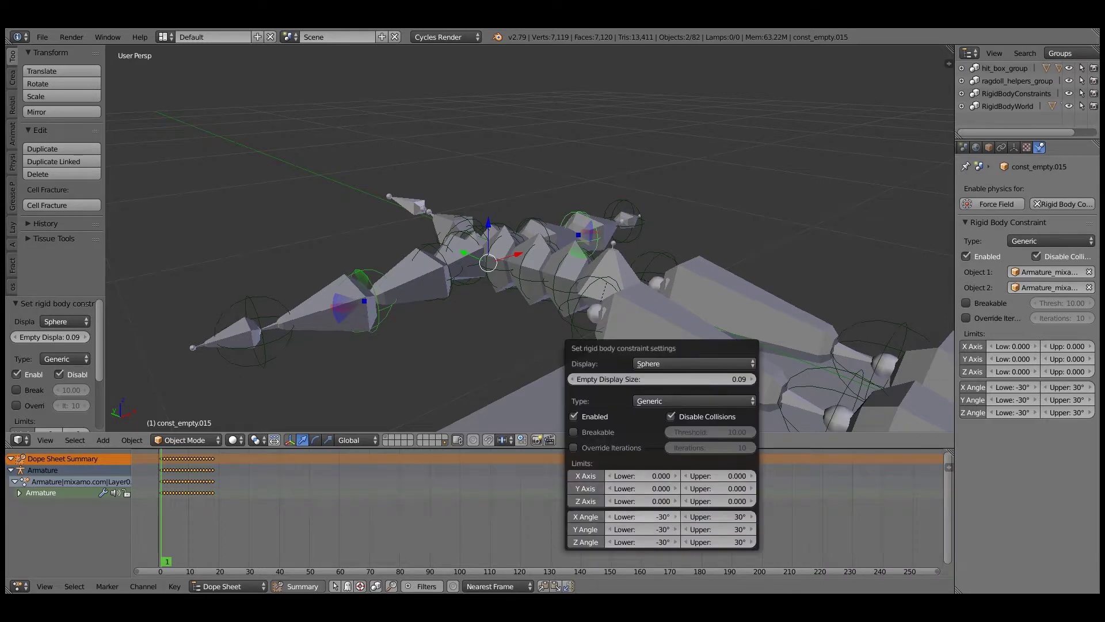
pyautogui.moveTo(642, 529); pyautogui.dragTo(717, 529)
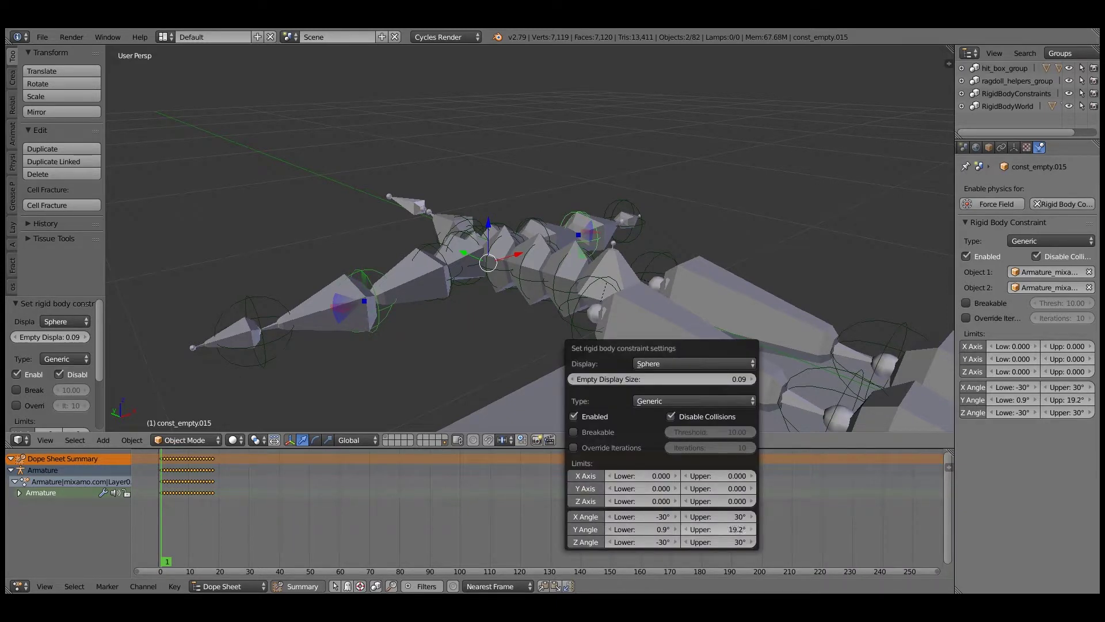
pyautogui.doubleClick(717, 529)
pyautogui.write('0')
pyautogui.press('Return')
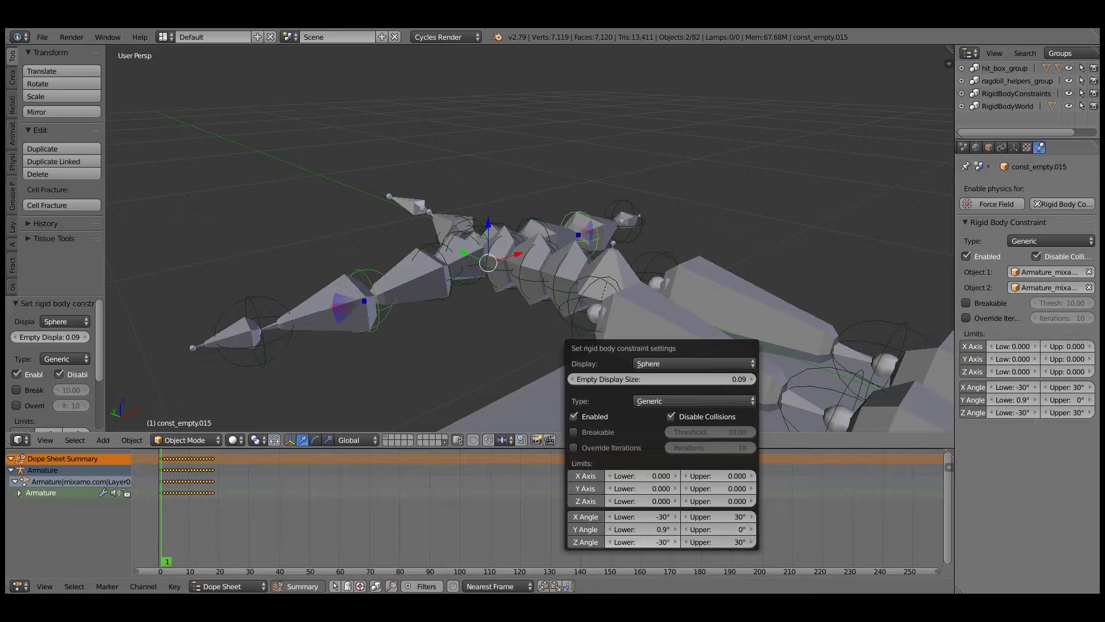
# - Set the elbow constraints' Z angle limits to -4.4° lower and 101° upper, and both X angle limits to 0°
pyautogui.moveTo(642, 541); pyautogui.dragTo(806, 541)
pyautogui.click(642, 516)
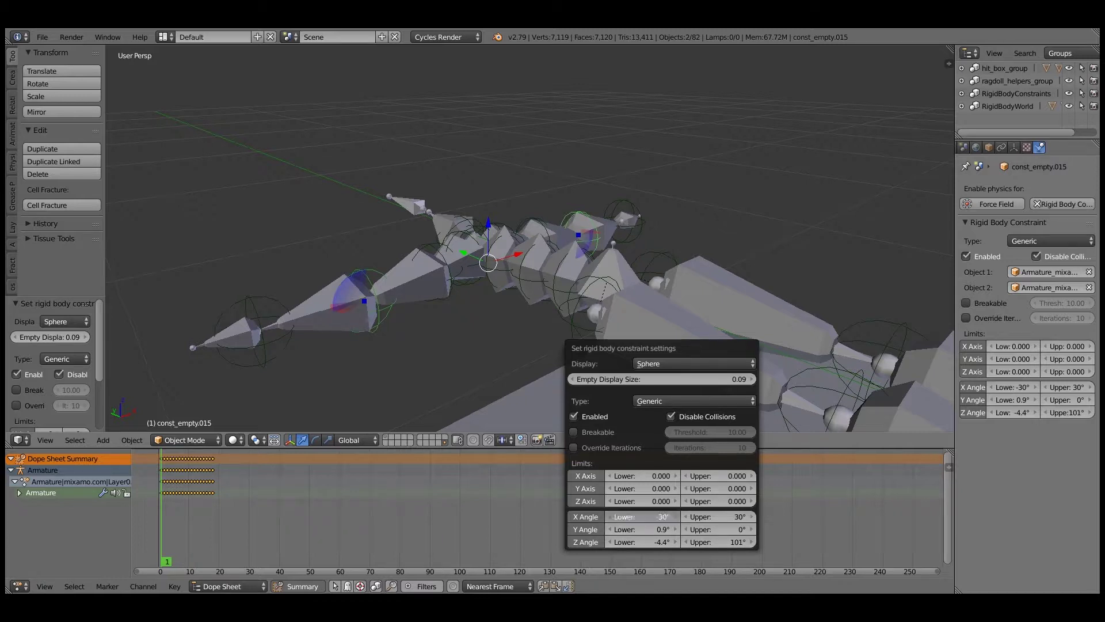
pyautogui.write('0')
pyautogui.press('Return')
pyautogui.press('F6')
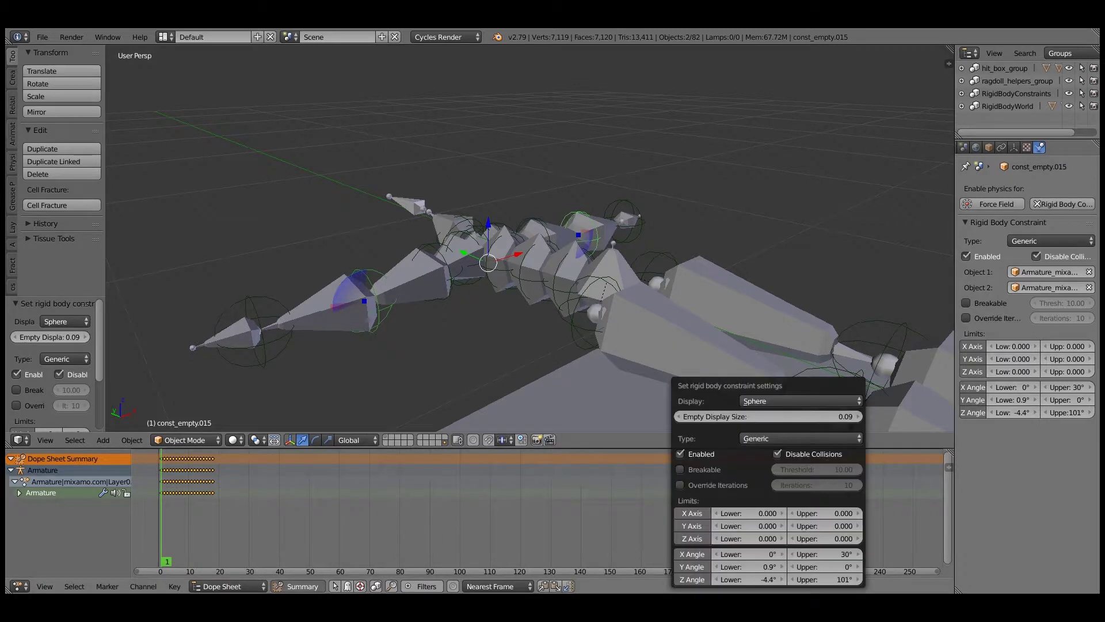
pyautogui.press('F6')
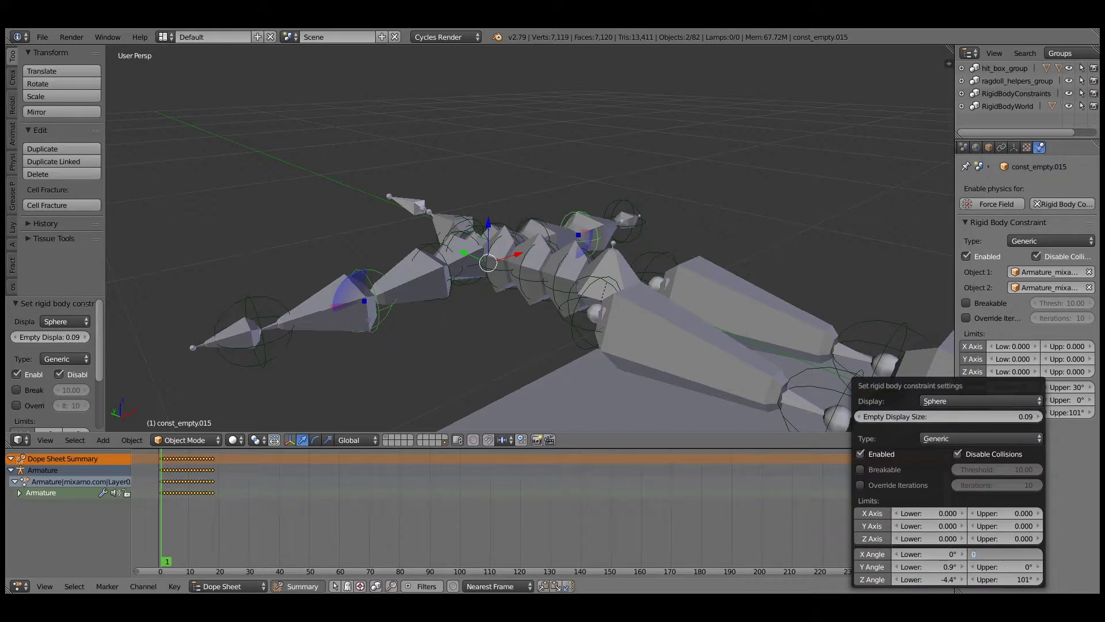
# - Play the simulation from a low side view to check how the ragdoll's spine and elbows move
pyautogui.hotkey('alt', 'a')
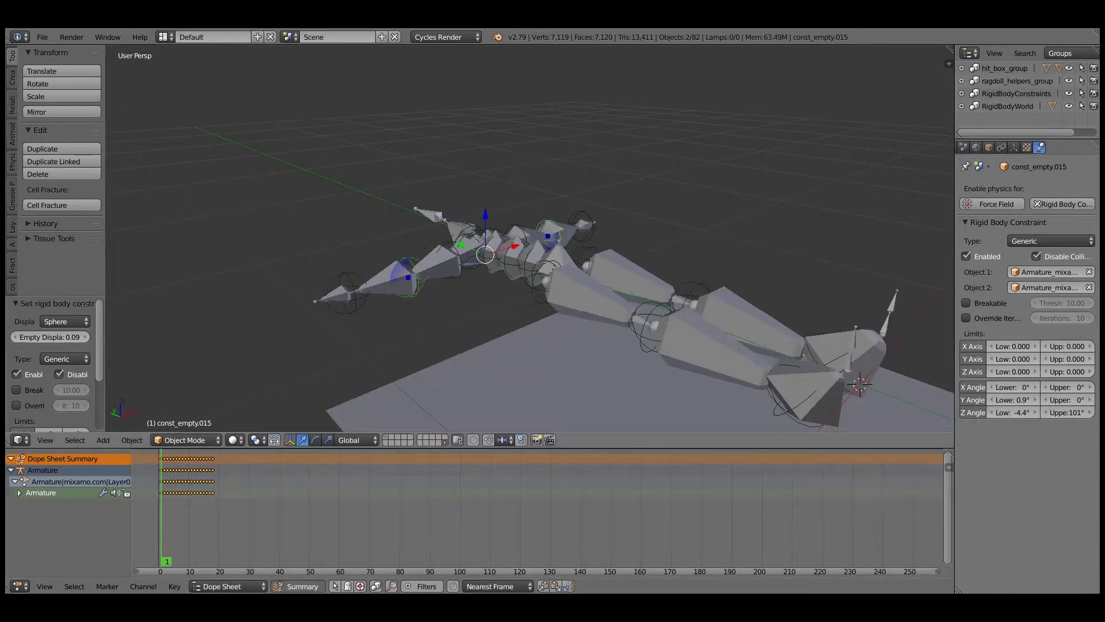
pyautogui.moveTo(530, 253); pyautogui.dragTo(610, 218, button='middle')
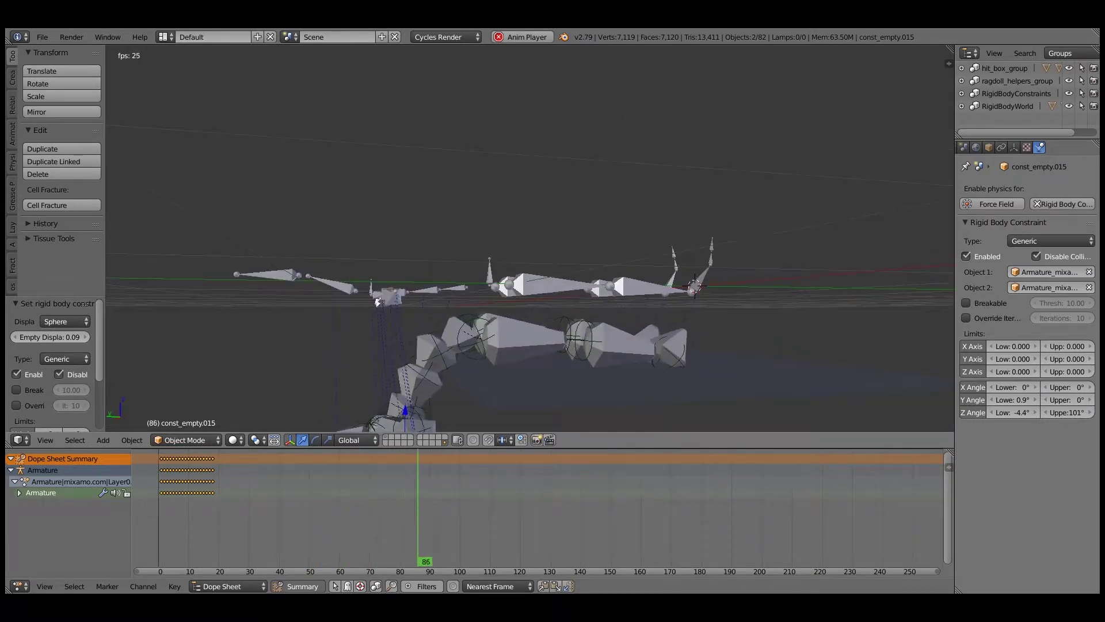
pyautogui.hotkey('alt', 'a')
pyautogui.hotkey('alt', 'a')
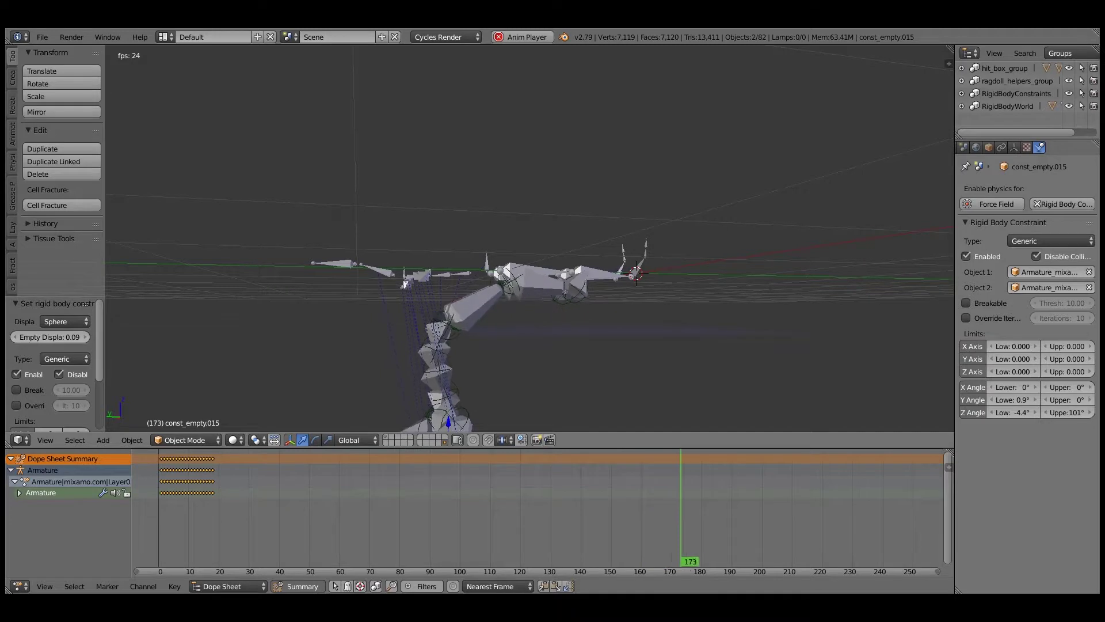
pyautogui.hotkey('alt', 'a')
pyautogui.hotkey('alt', 'a')
pyautogui.hotkey('alt', 'a')
# - Return to the first frame and select the rigid body constraint empties at both hips
pyautogui.rightClick(449, 319)
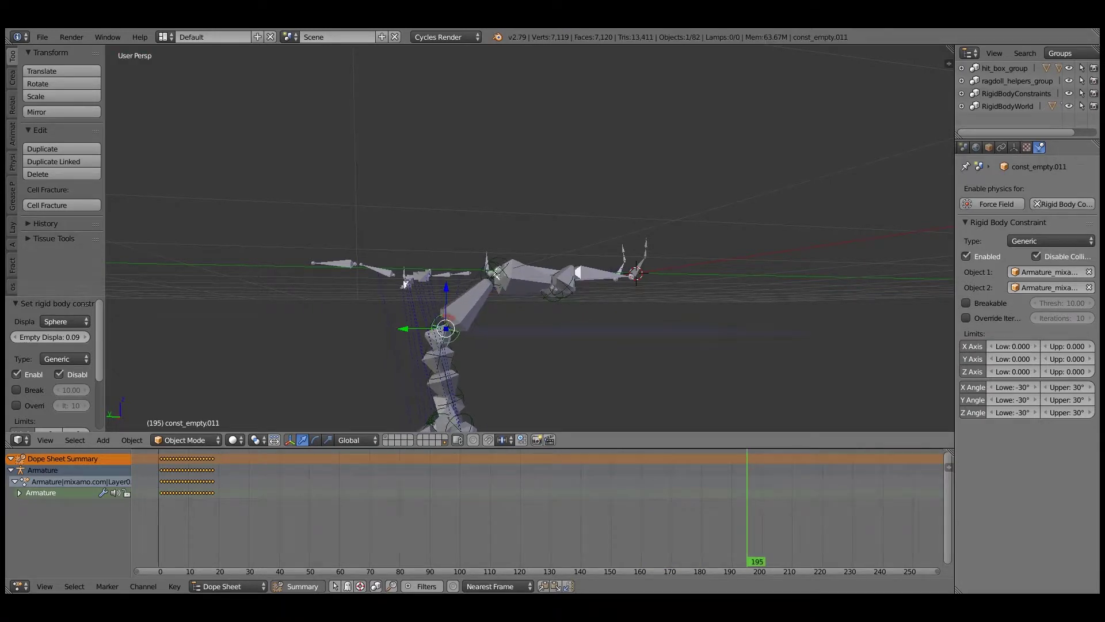
pyautogui.hotkey('shift', 'Left')
pyautogui.moveTo(576, 241); pyautogui.dragTo(467, 322, button='middle')
pyautogui.scroll(3, 507, 299)
pyautogui.keyDown('shift'); pyautogui.rightClick(576, 254); pyautogui.keyUp('shift')
pyautogui.moveTo(575, 253); pyautogui.dragTo(636, 204, button='middle')
# - Run Generate hitboxes from the ragdoll tools with the hip constraint empties selected
pyautogui.press('space')
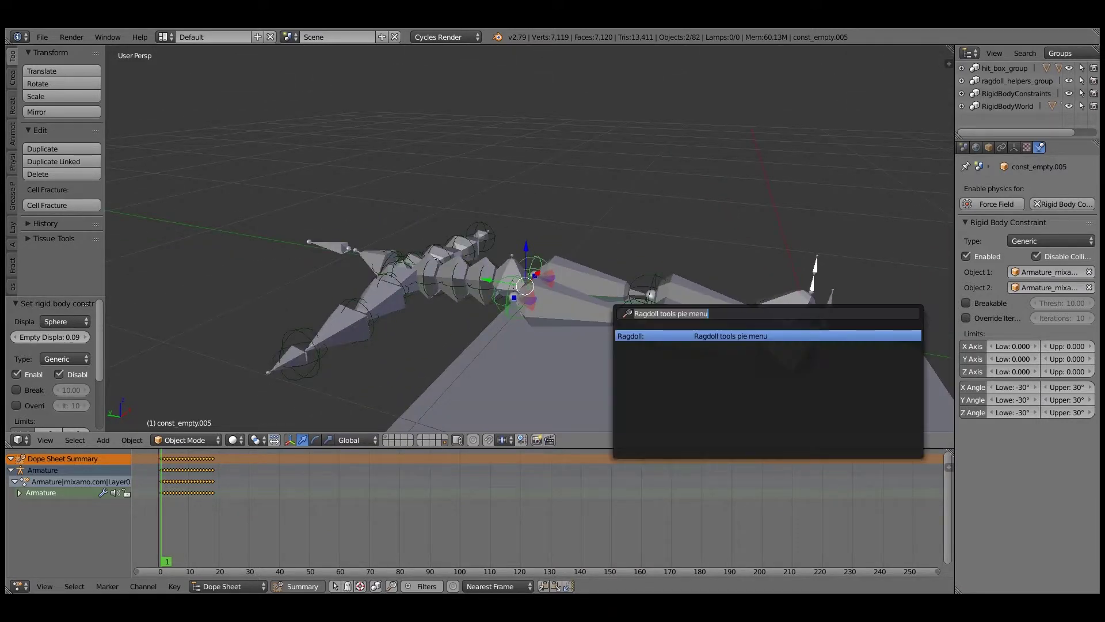
pyautogui.press('Return')
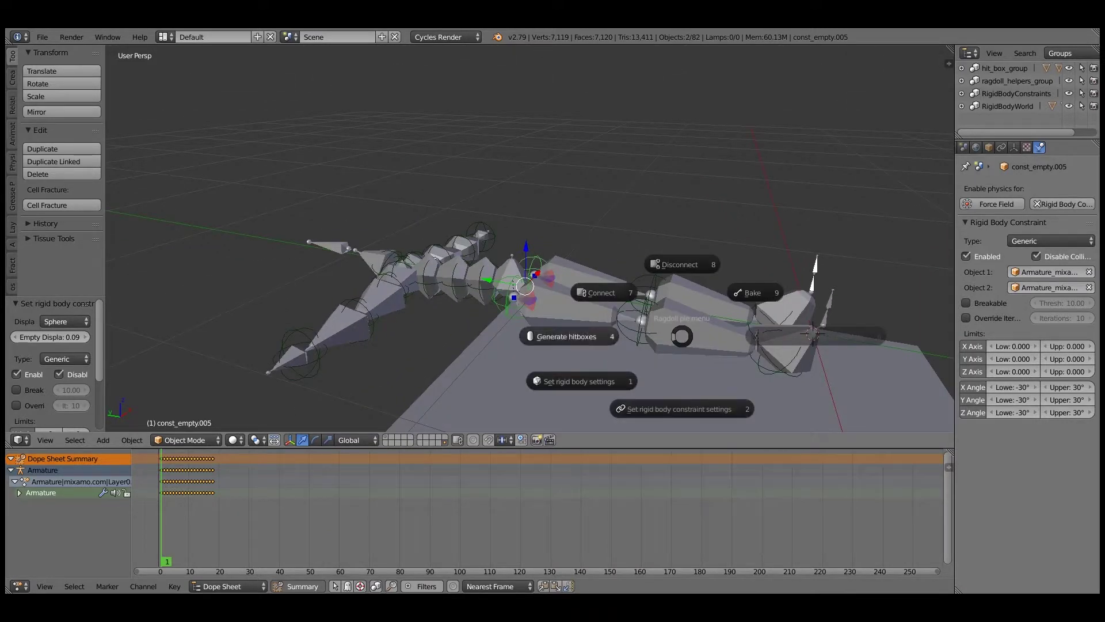
pyautogui.click(568, 336)
pyautogui.scroll(-3, 568, 337)
pyautogui.moveTo(568, 336); pyautogui.dragTo(512, 359, button='middle')
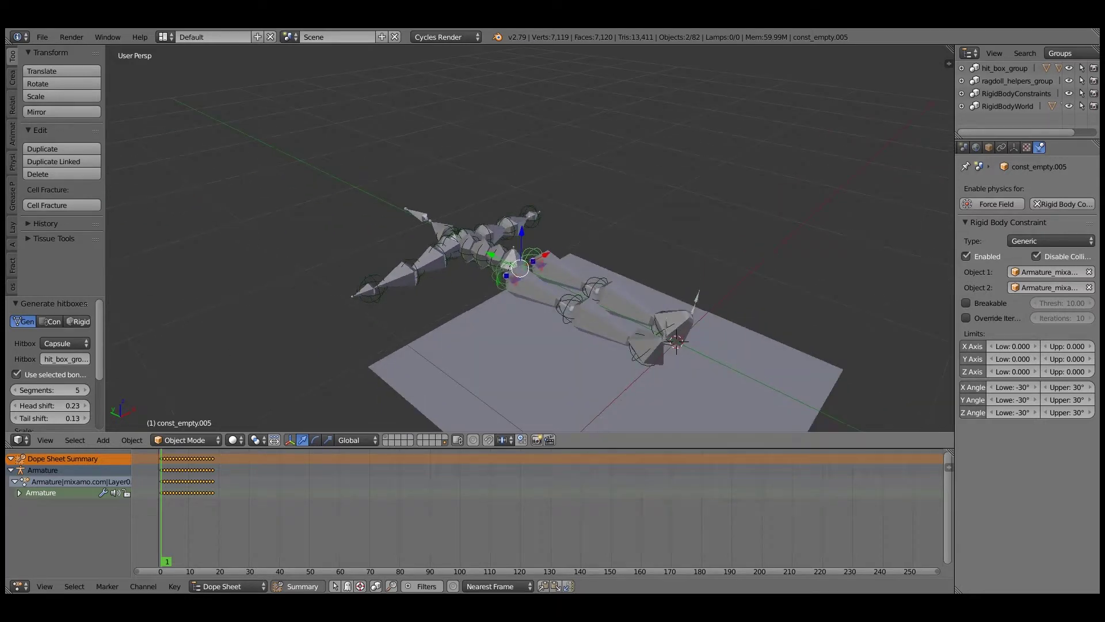
pyautogui.scroll(-1, 529, 288)
pyautogui.scroll(2, 529, 288)
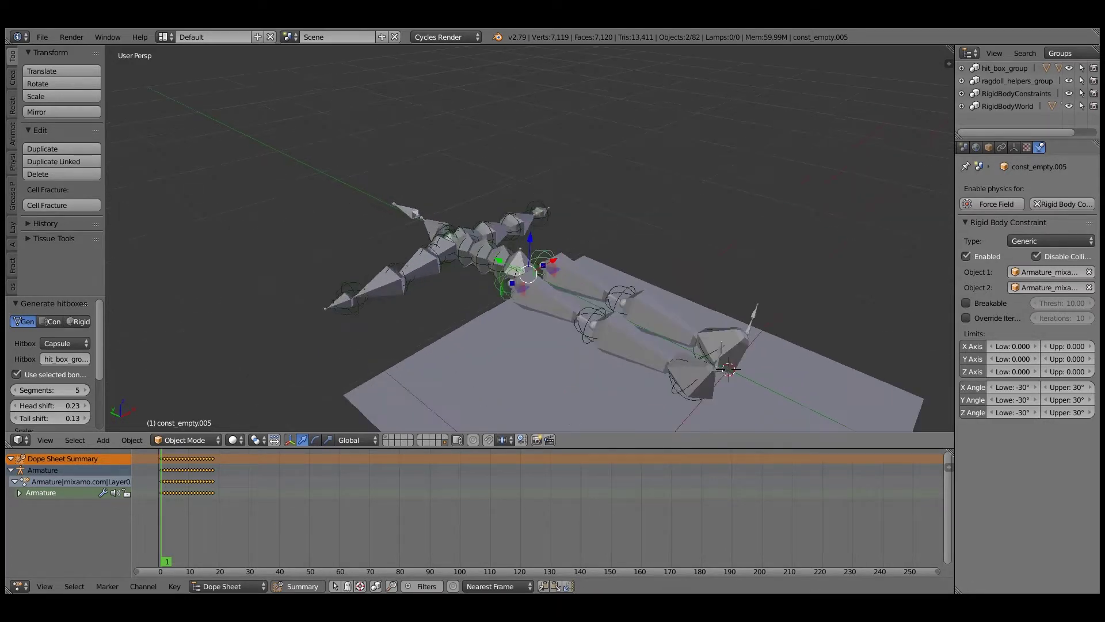
# - Unhide the character mesh and set the armature's skeleton to Pose Position
pyautogui.rightClick(518, 358)
pyautogui.hotkey('alt', 'h')
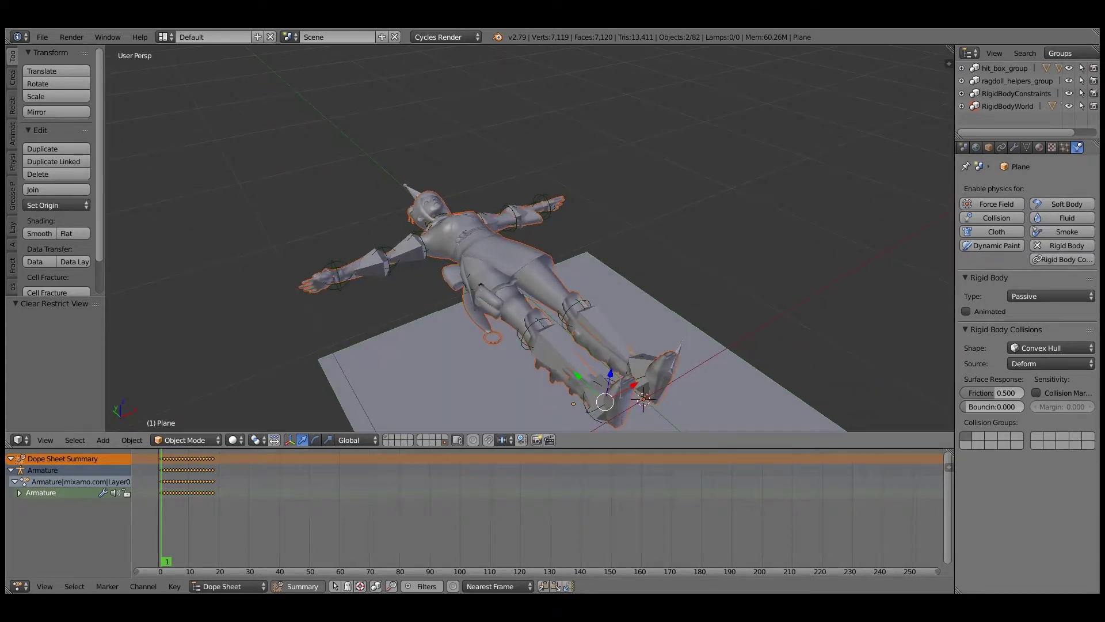
pyautogui.rightClick(605, 401)
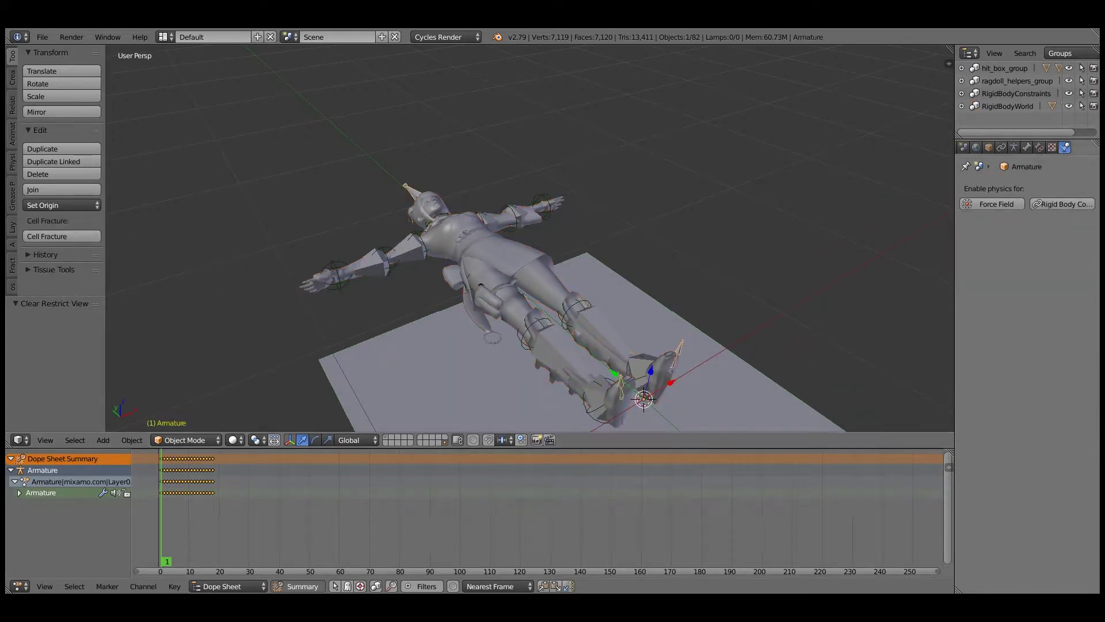
pyautogui.click(1027, 148)
pyautogui.click(1015, 148)
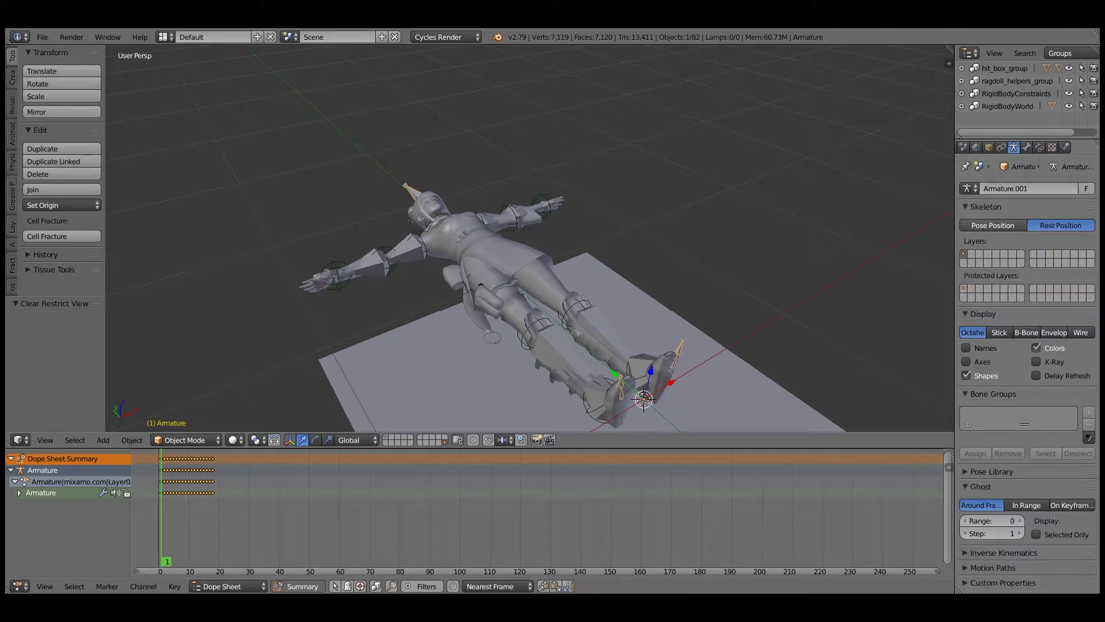
pyautogui.click(993, 226)
# - Select all hitboxes belonging to hit_box_group, starting from the right arm hitbox
pyautogui.moveTo(691, 288); pyautogui.dragTo(740, 263, button='middle')
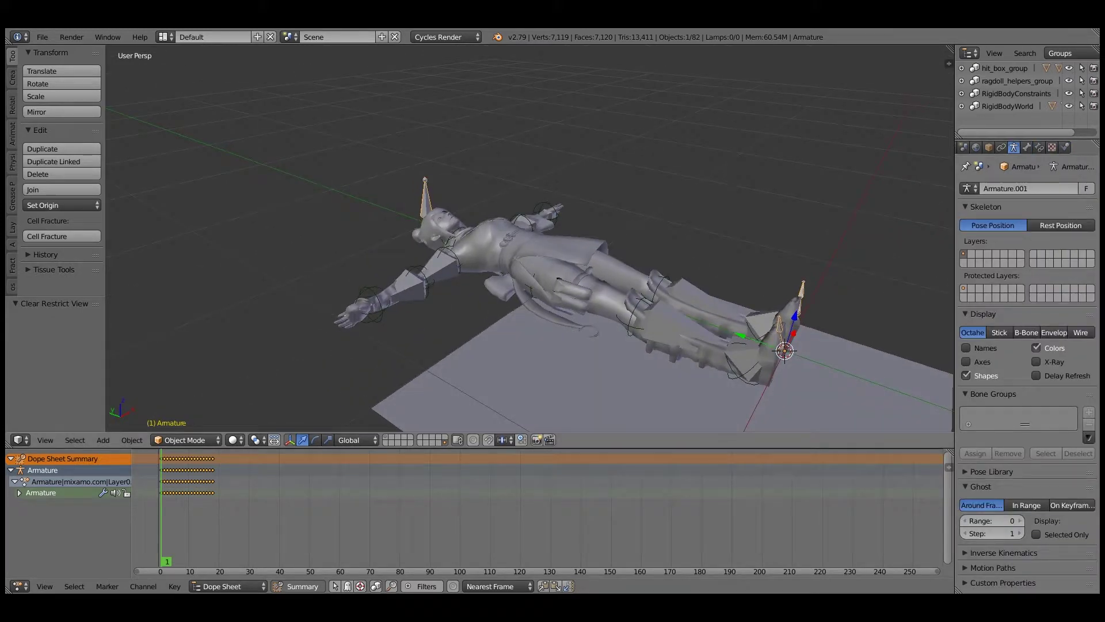
pyautogui.moveTo(740, 264)
pyautogui.mouseDown(button='middle')
pyautogui.moveTo(757, 277)
pyautogui.moveTo(771, 249)
pyautogui.moveTo(758, 262)
pyautogui.mouseUp(button='middle')
pyautogui.rightClick(437, 276)
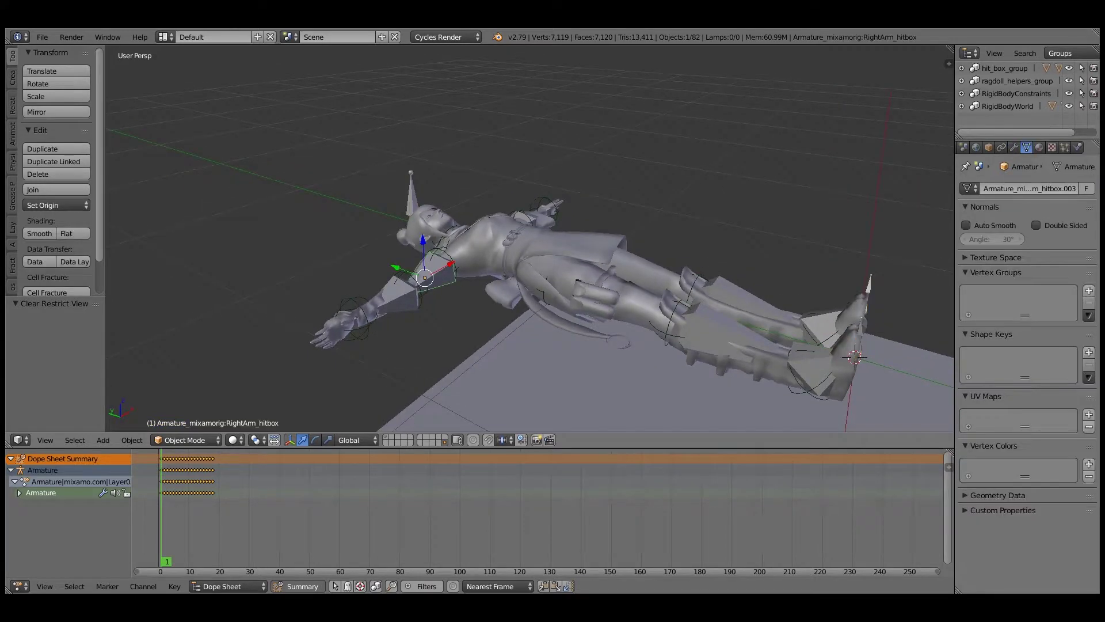
pyautogui.hotkey('shift', 'g')
pyautogui.click(420, 279)
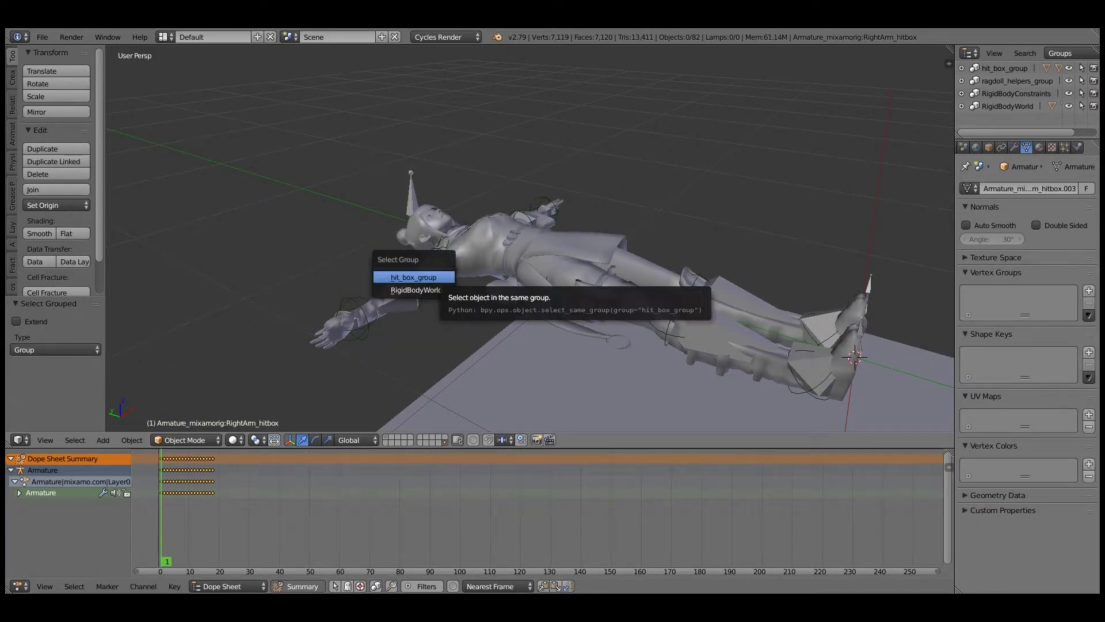
pyautogui.click(413, 277)
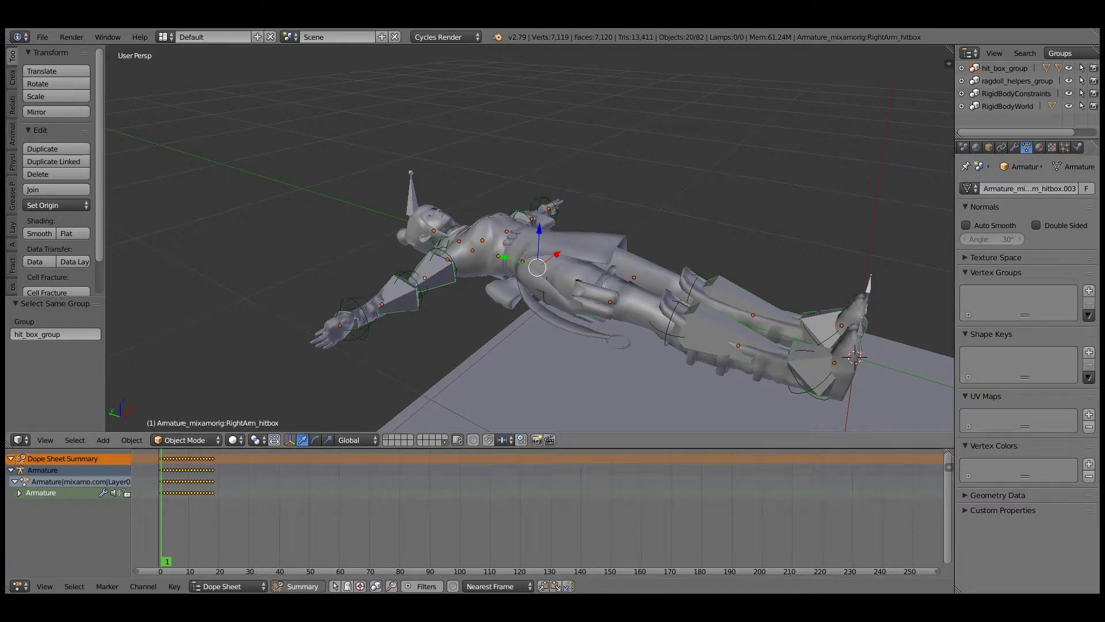
# - Enable Follow bone for the right arm hitbox, copy the setting to all selected hitboxes, and play the animation to check them
pyautogui.click(1077, 147)
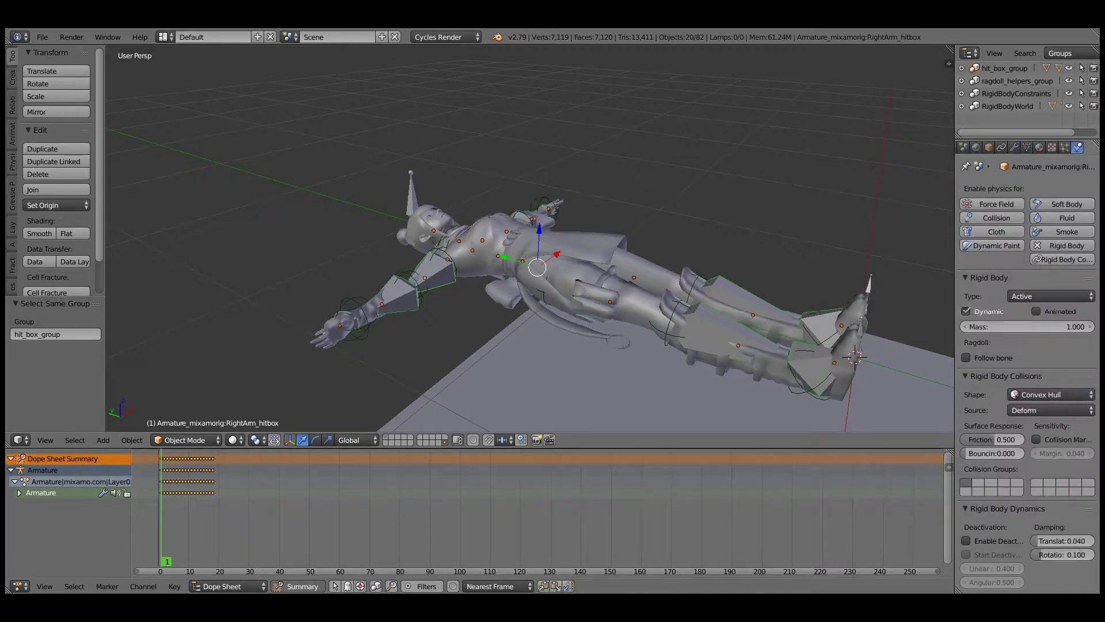
pyautogui.click(967, 357)
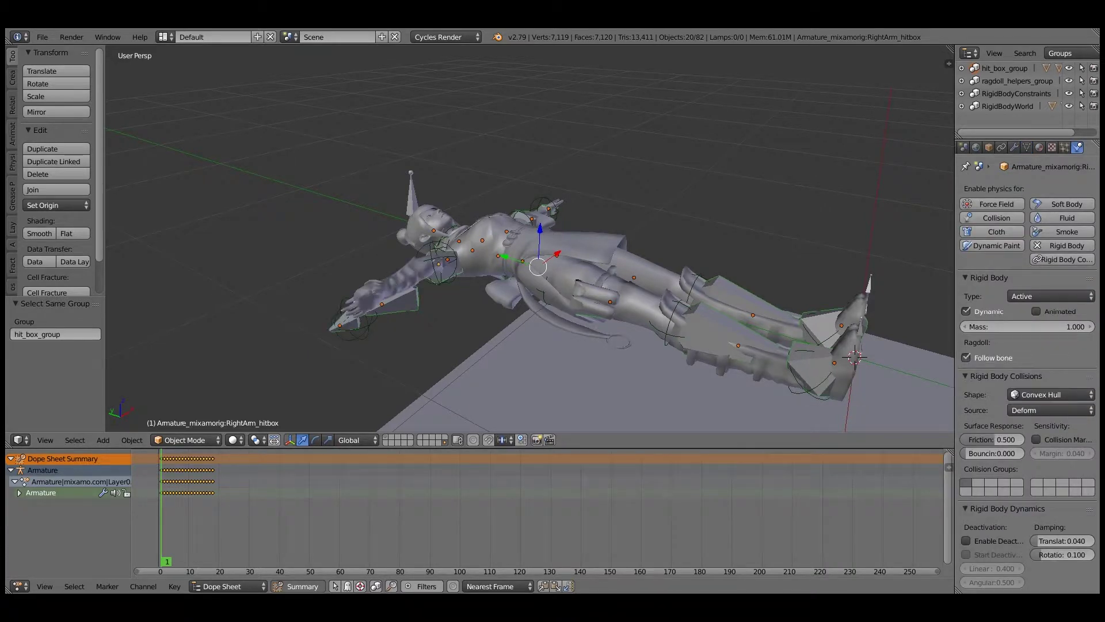
pyautogui.rightClick(979, 357)
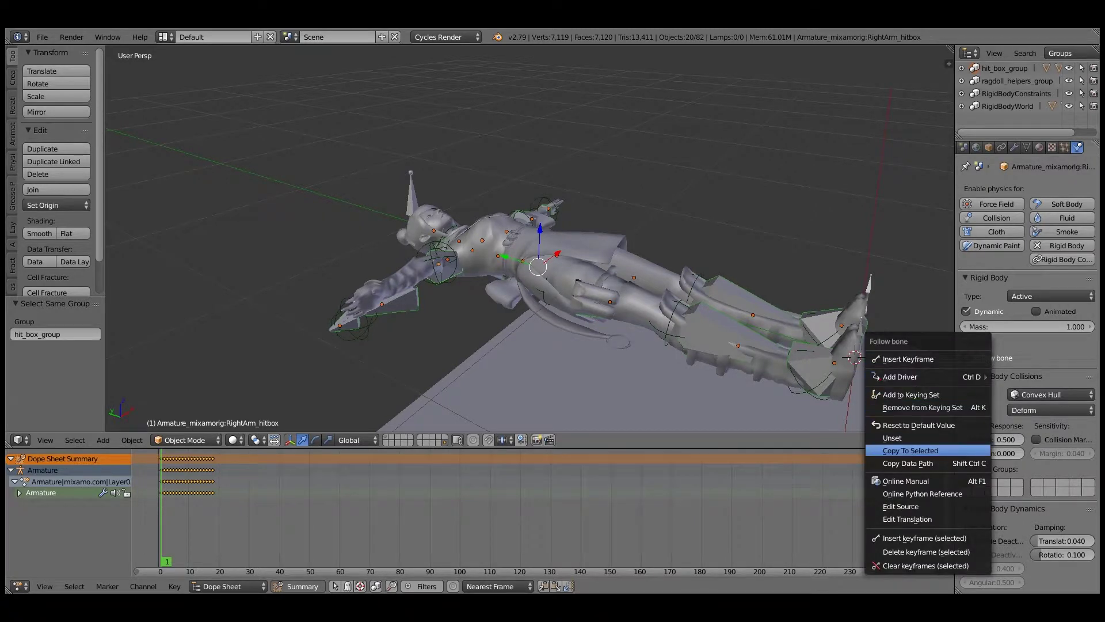
pyautogui.click(910, 450)
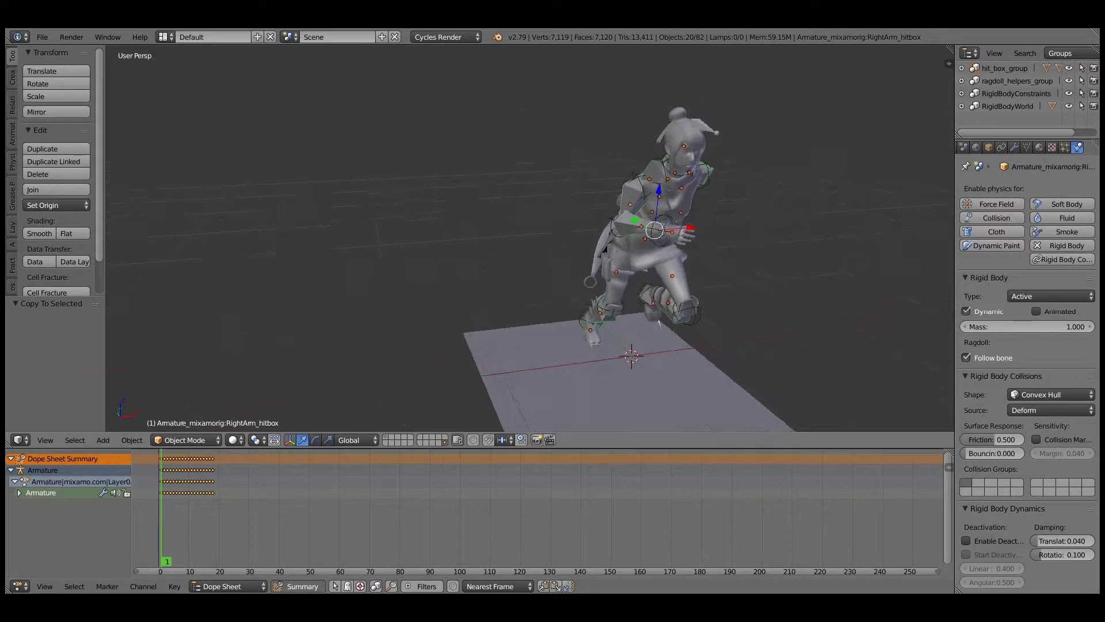
pyautogui.hotkey('alt', 'a')
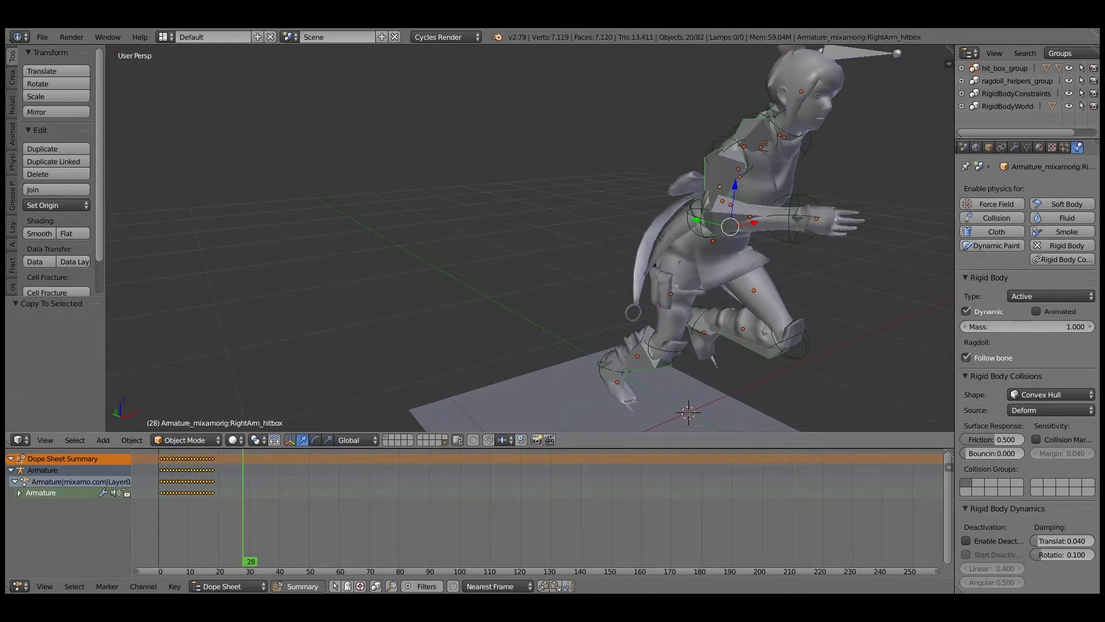
pyautogui.press('Escape')
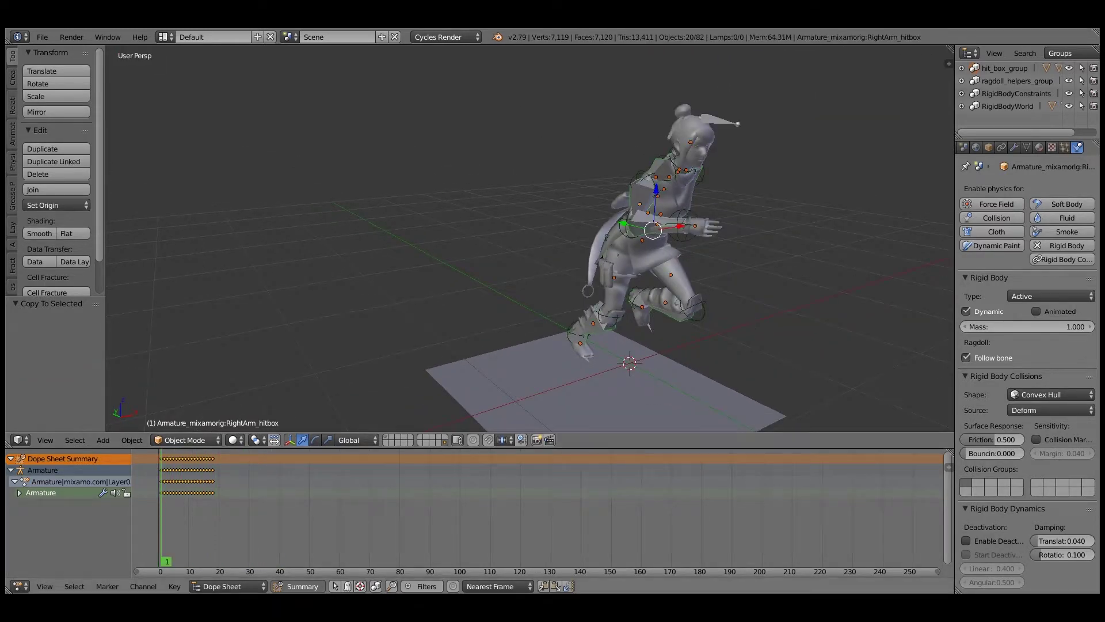
# - In the Action Editor, assign the Armature|mixamo.com|Layer0 action to the active right arm hitbox and push it down
pyautogui.click(228, 586)
pyautogui.click(233, 557)
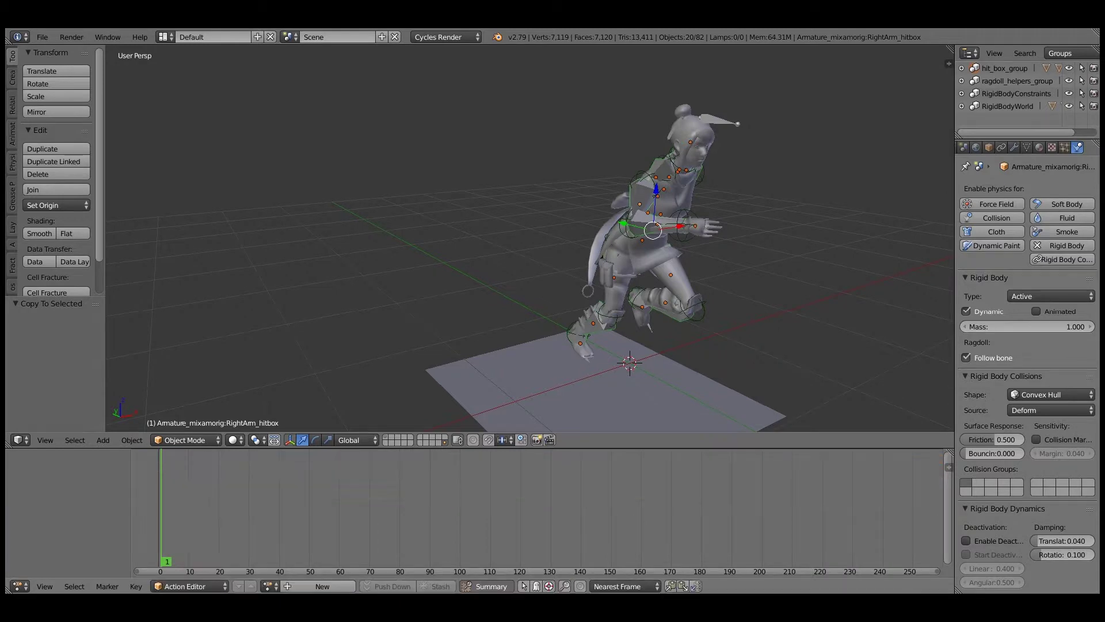
pyautogui.click(270, 586)
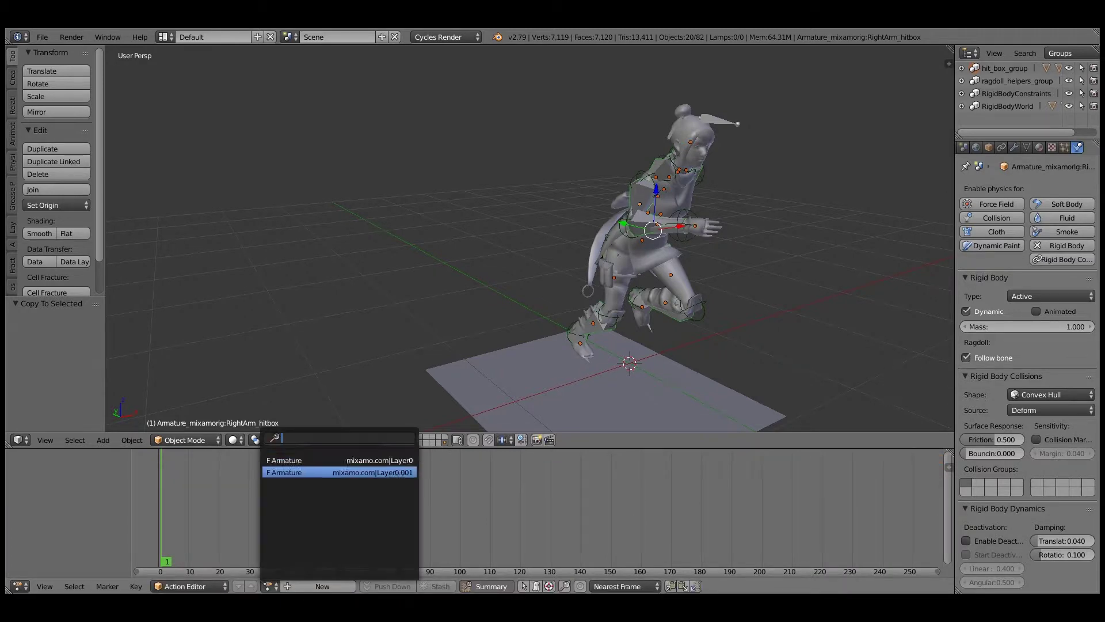
pyautogui.click(299, 459)
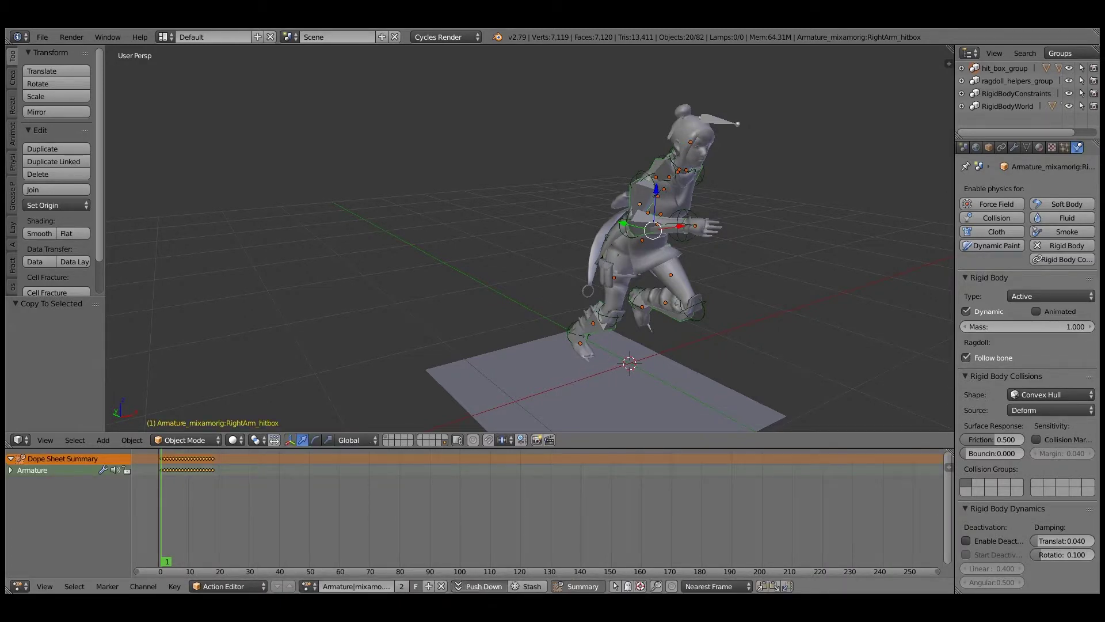
pyautogui.click(479, 586)
# - Switch to the NLA Editor and push the armature's run action down into a strip
pyautogui.click(20, 585)
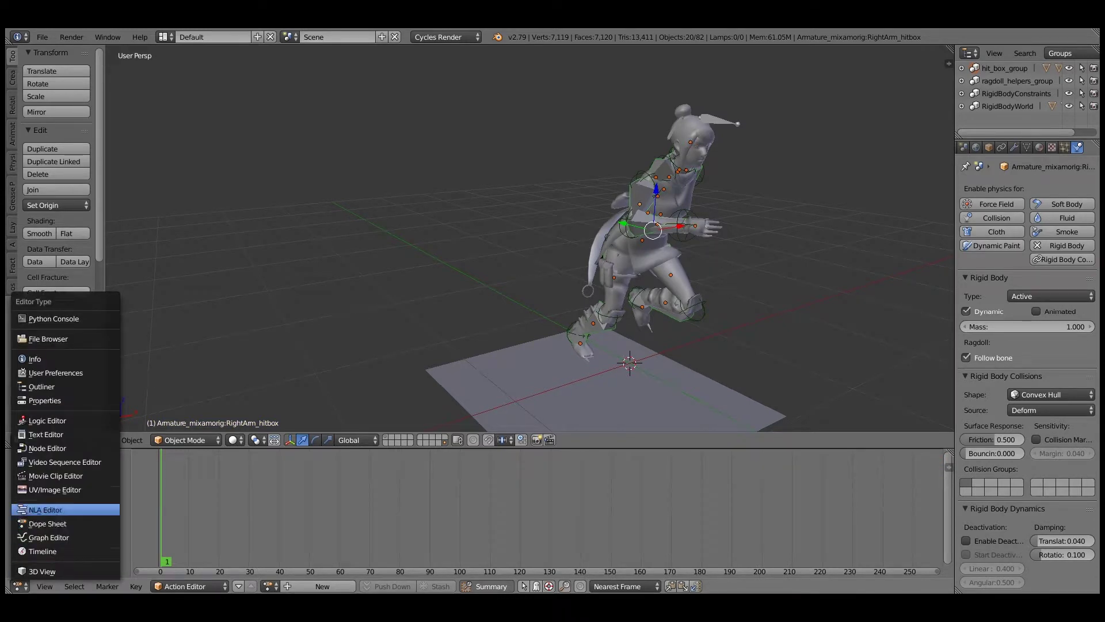
pyautogui.click(40, 506)
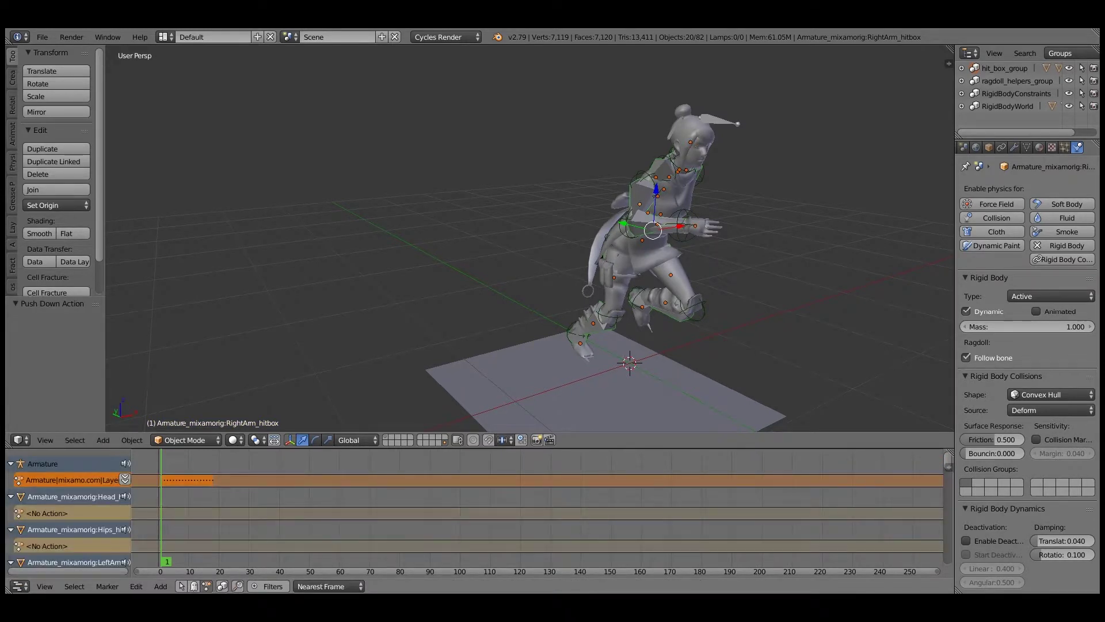
pyautogui.scroll(-5, 538, 506)
pyautogui.scroll(5, 538, 507)
pyautogui.click(125, 479)
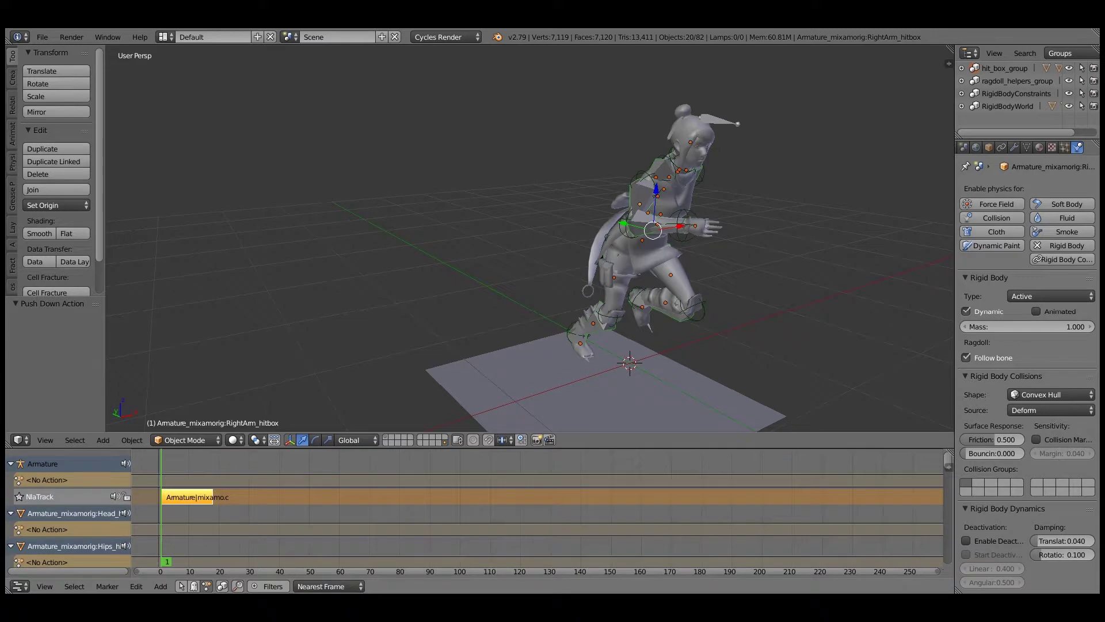
# - Set the armature's run strip to repeat 26.8 times in its playback settings
pyautogui.press('n')
pyautogui.scroll(-1, 537, 507)
pyautogui.scroll(-11, 892, 518)
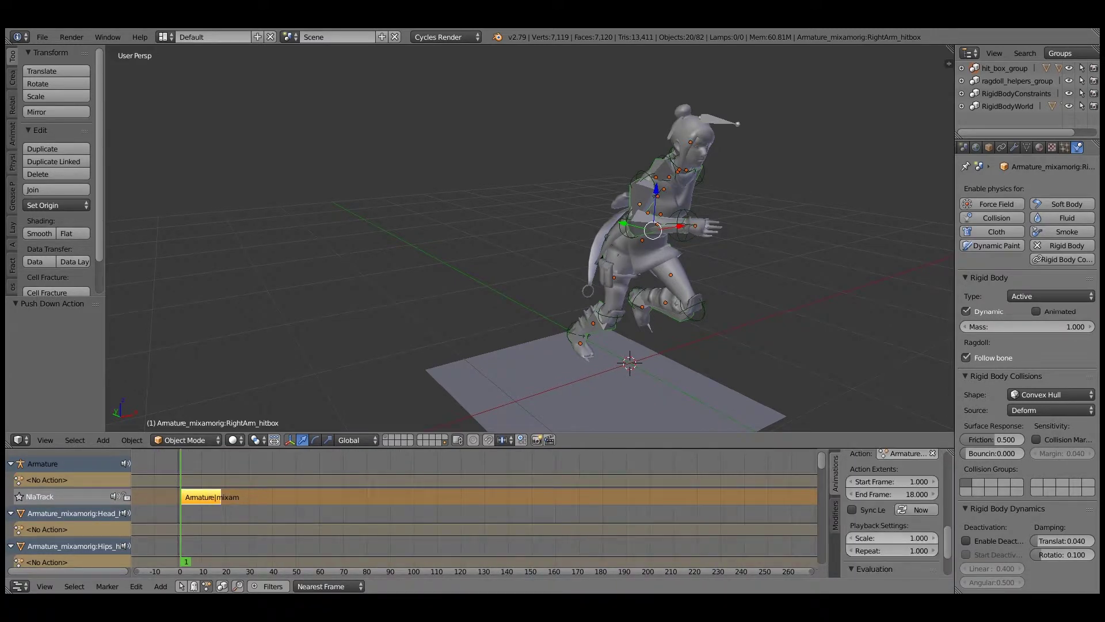
pyautogui.moveTo(893, 551); pyautogui.dragTo(956, 550)
# - Play the looping run animation and check from the front how the hitboxes follow the character
pyautogui.hotkey('alt', 'a')
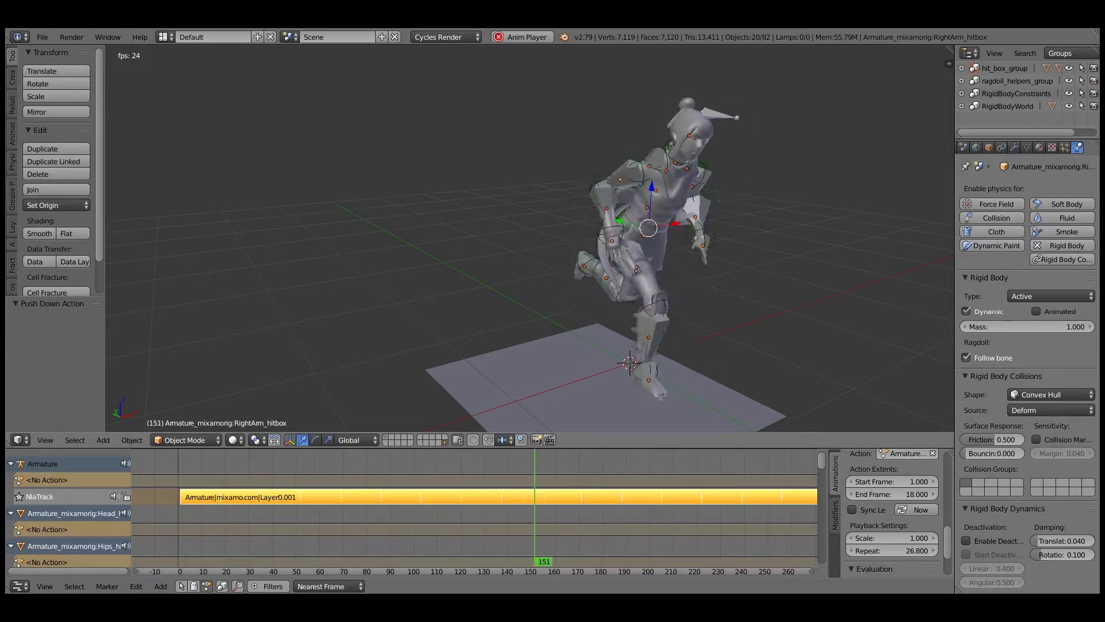
pyautogui.moveTo(529, 242); pyautogui.dragTo(472, 239, button='middle')
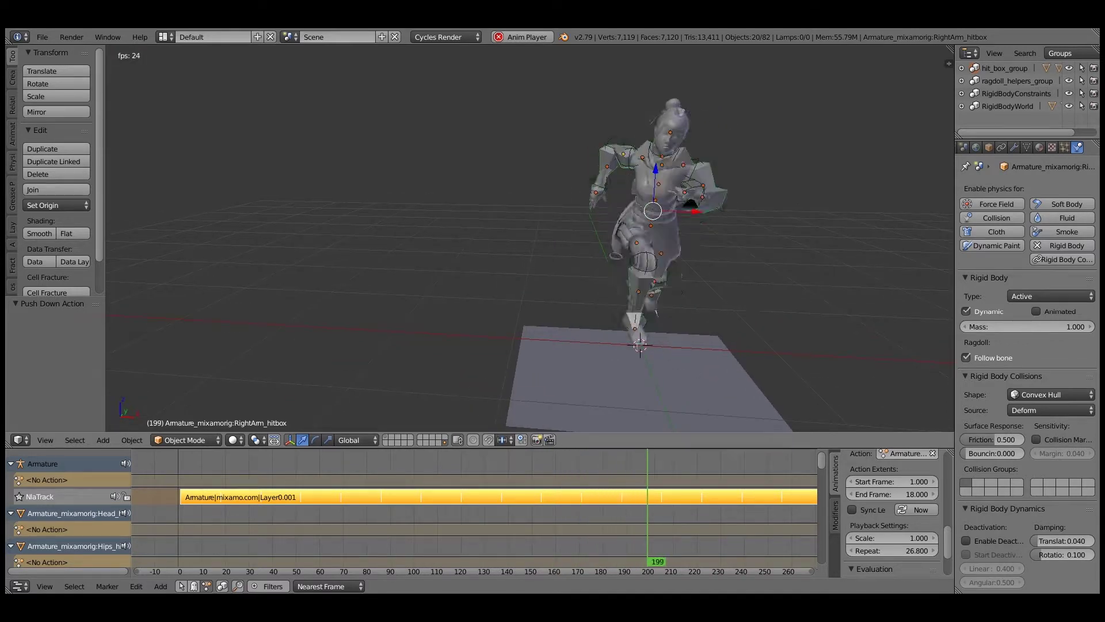
pyautogui.press('Escape')
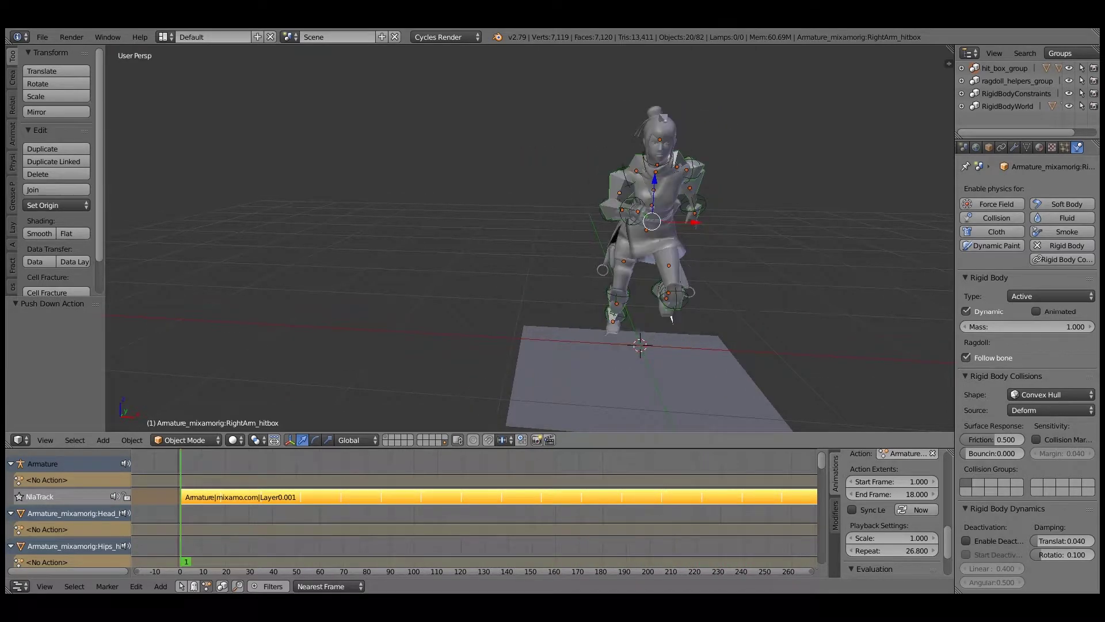
# - Move the ground plane to layer 1 and show only that layer
pyautogui.moveTo(582, 288); pyautogui.dragTo(630, 282, button='middle')
pyautogui.rightClick(639, 377)
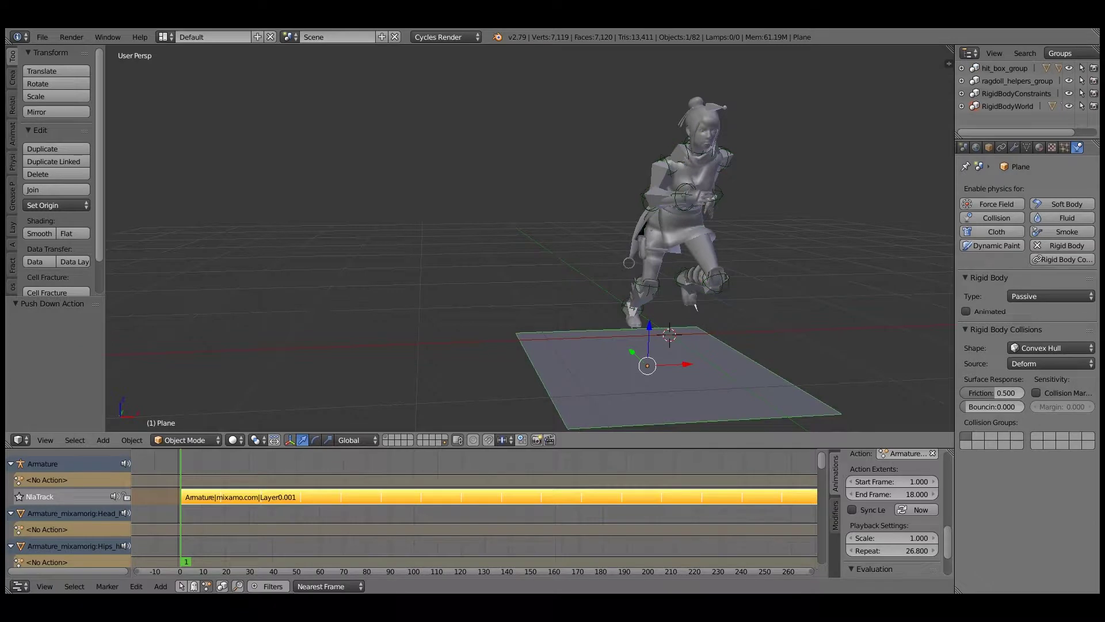
pyautogui.press('m')
pyautogui.press('1')
pyautogui.press('Return')
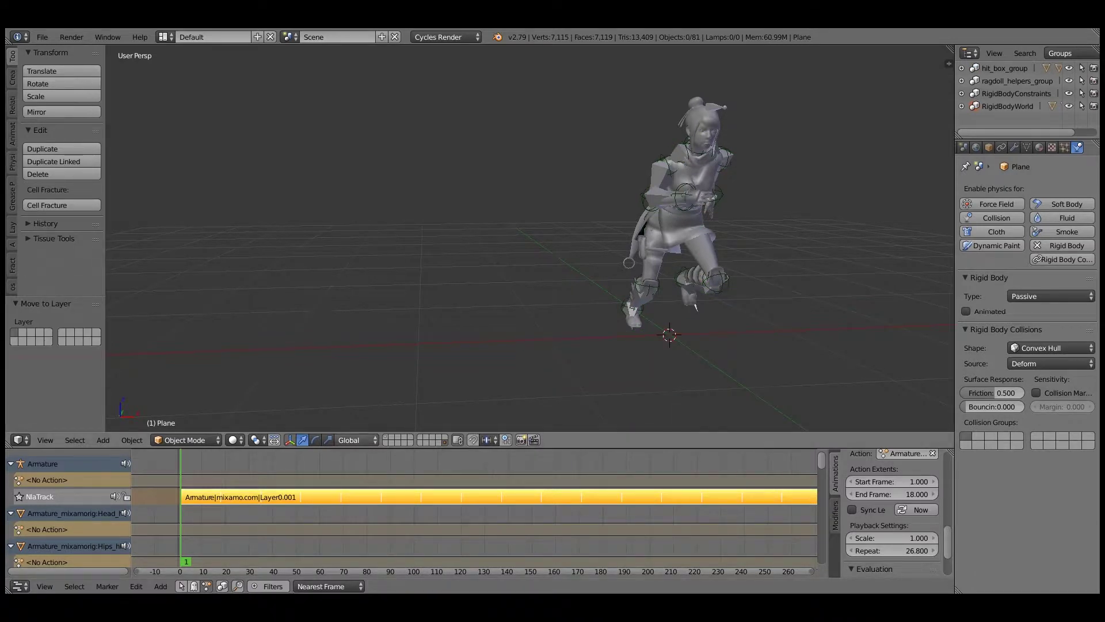
pyautogui.press('1')
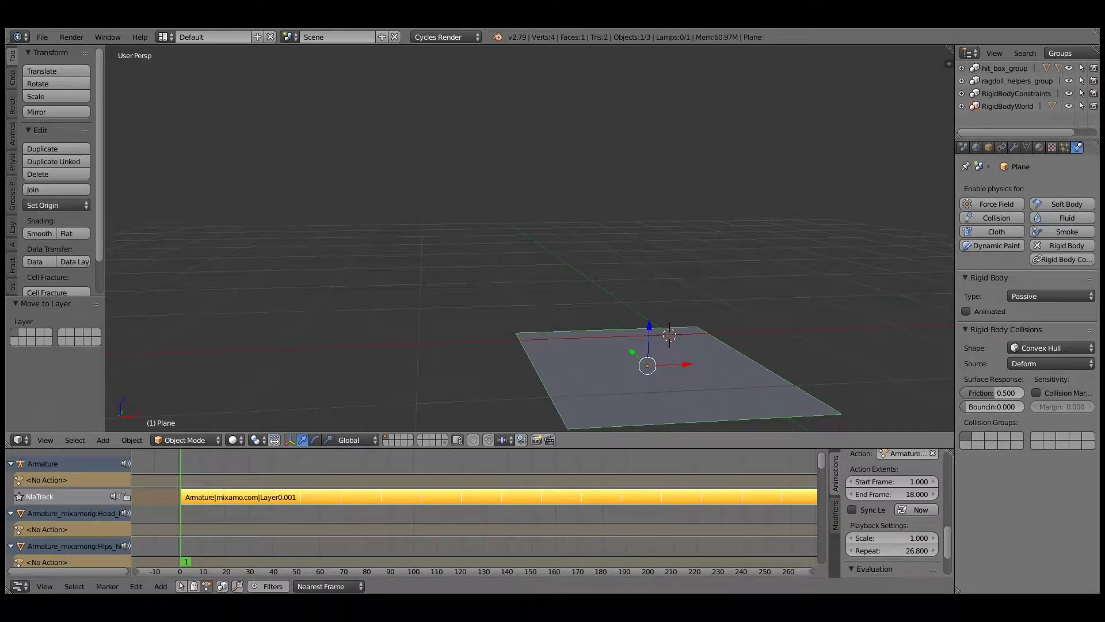
# - Clear the ground plane's location to the origin and scale it up uniformly by about 4.57
pyautogui.hotkey('alt', 'g')
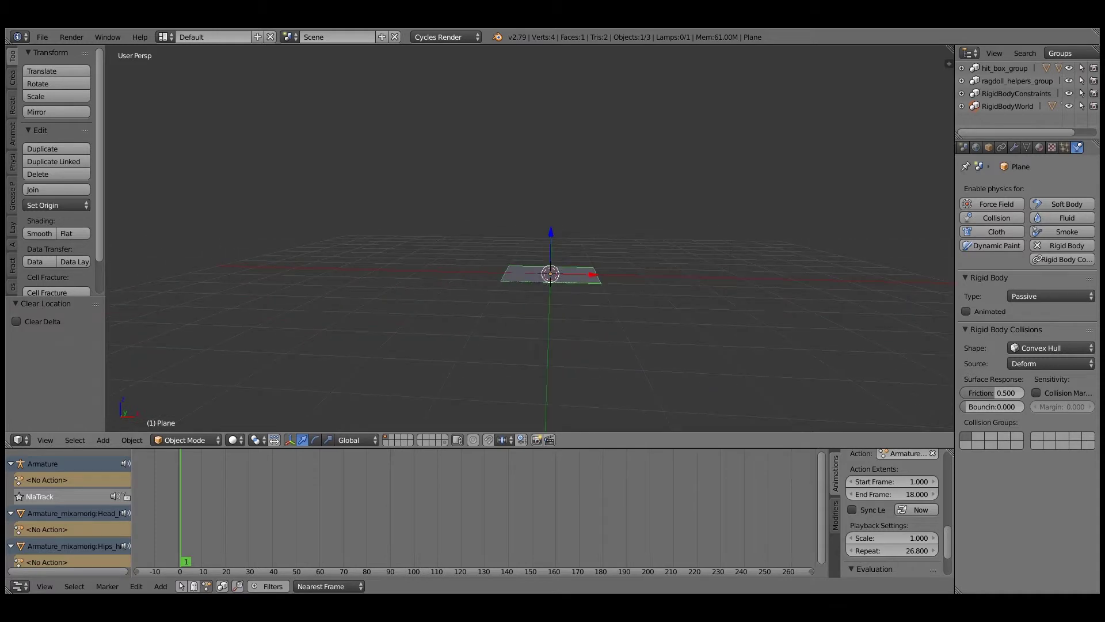
pyautogui.press('s')
pyautogui.click(702, 353)
pyautogui.keyDown('shift'); pyautogui.moveTo(612, 268); pyautogui.dragTo(609, 312, button='middle'); pyautogui.keyUp('shift')
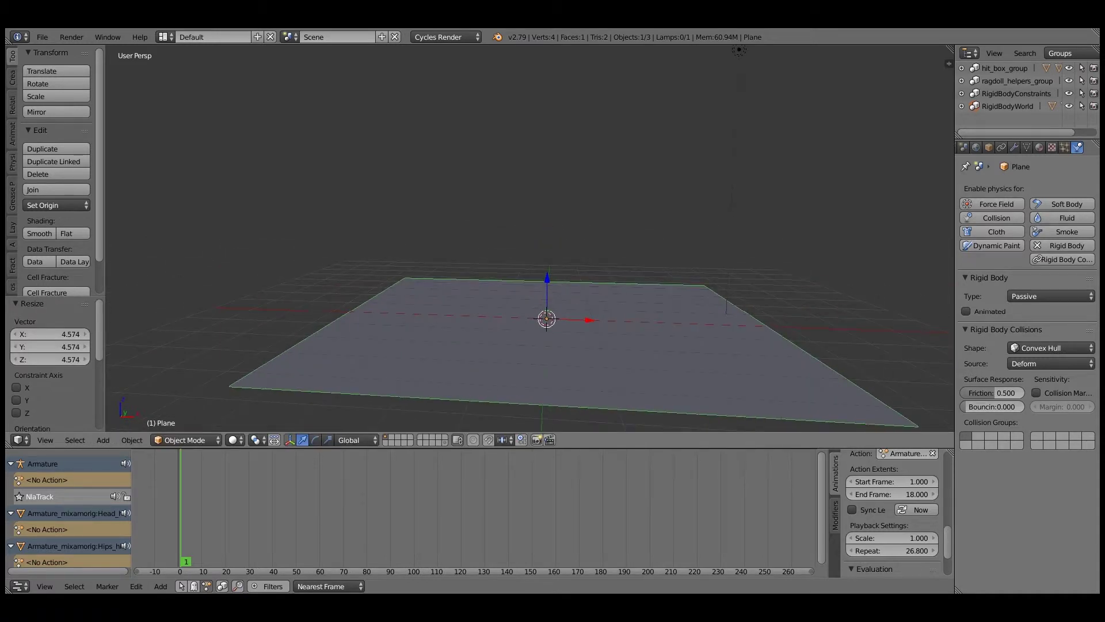
# - Scale the ground plane up uniformly by about 2.28
pyautogui.hotkey('shift', 'a')
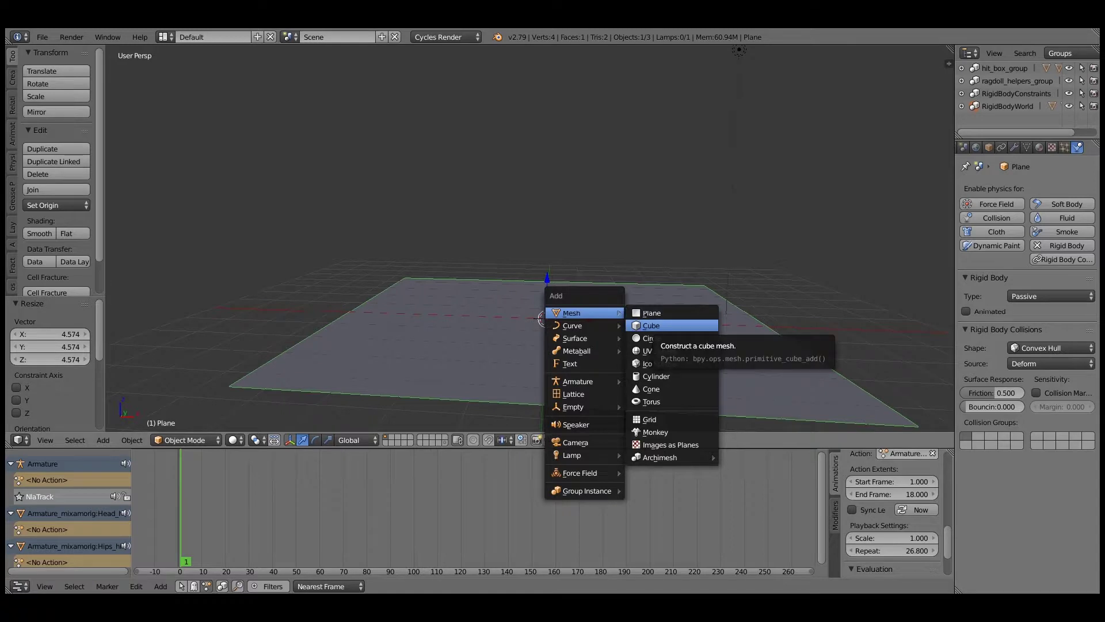
pyautogui.press('Escape')
pyautogui.scroll(-4, 564, 305)
pyautogui.press('s')
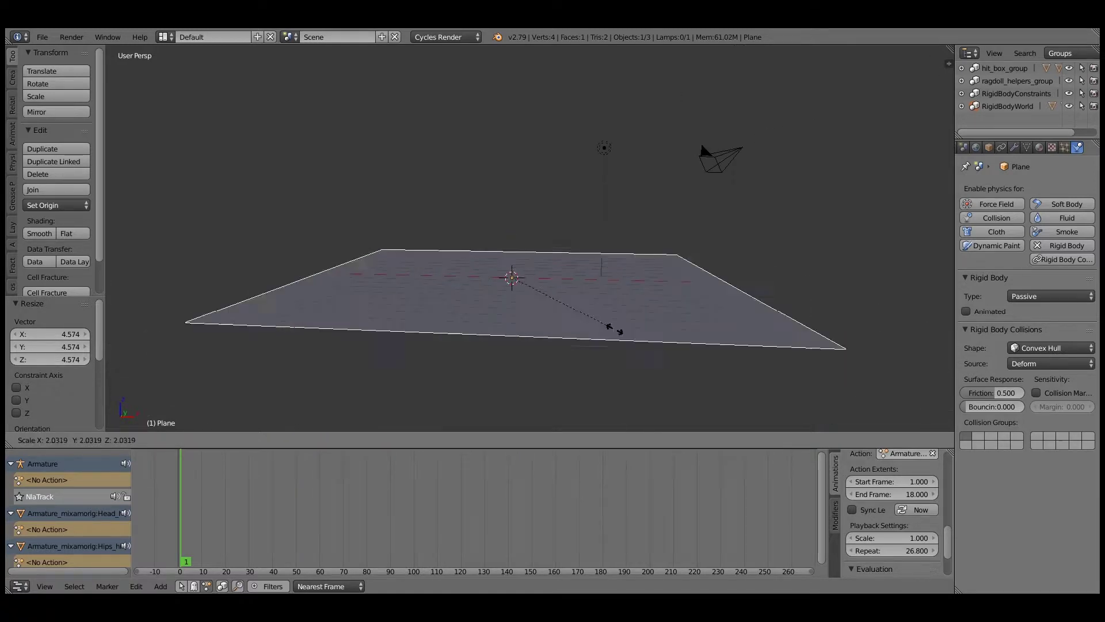
pyautogui.click(628, 336)
pyautogui.keyDown('shift'); pyautogui.moveTo(534, 269); pyautogui.dragTo(550, 306, button='middle'); pyautogui.keyUp('shift')
# - Add a mesh cube at the origin and raise it about 0.06 along Z
pyautogui.hotkey('shift', 'a')
pyautogui.moveTo(550, 306)
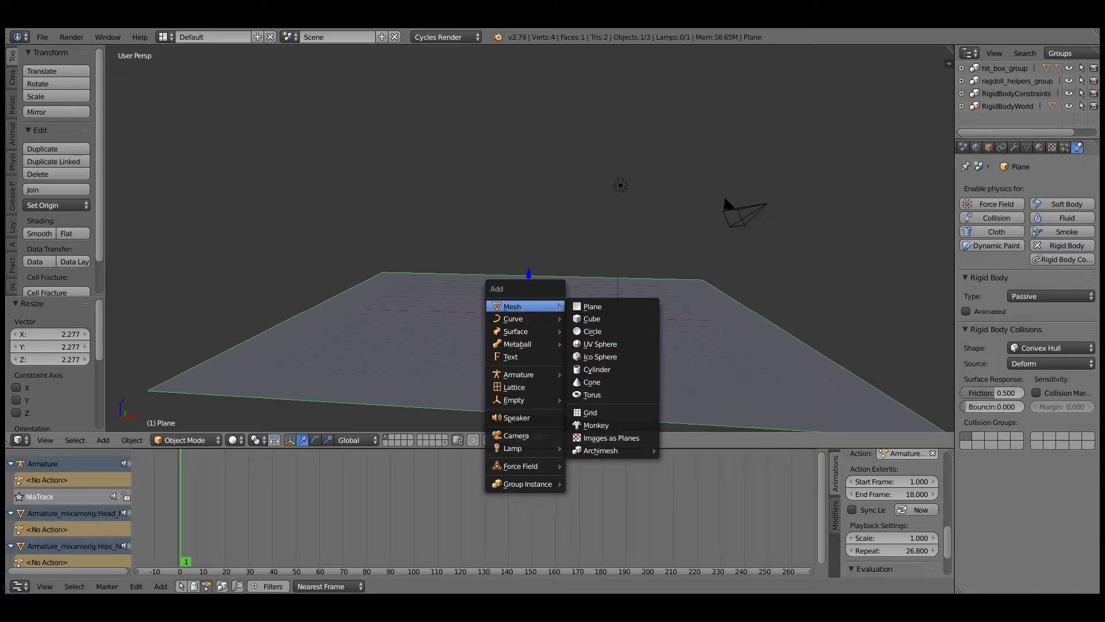
pyautogui.click(593, 318)
pyautogui.moveTo(529, 275)
pyautogui.mouseDown()
pyautogui.moveTo(529, 255)
pyautogui.moveTo(529, 272)
pyautogui.mouseUp()
pyautogui.press('Return')
# - Move all of the cube's geometry about -6.24 along X in Edit Mode, leaving its origin at the centre
pyautogui.press('Tab')
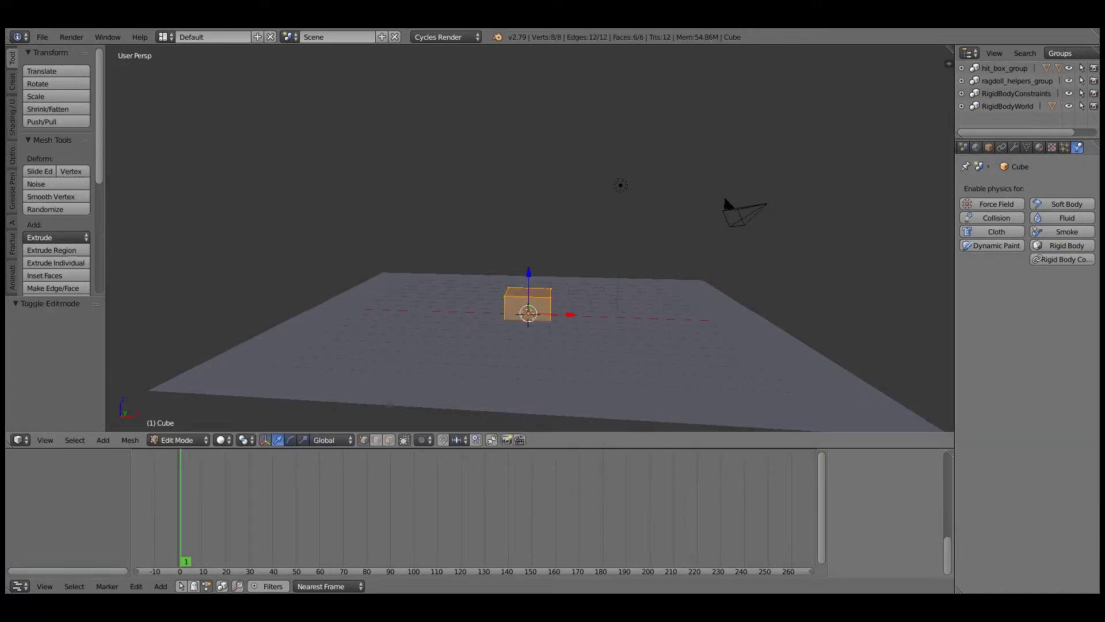
pyautogui.press('g')
pyautogui.press('x')
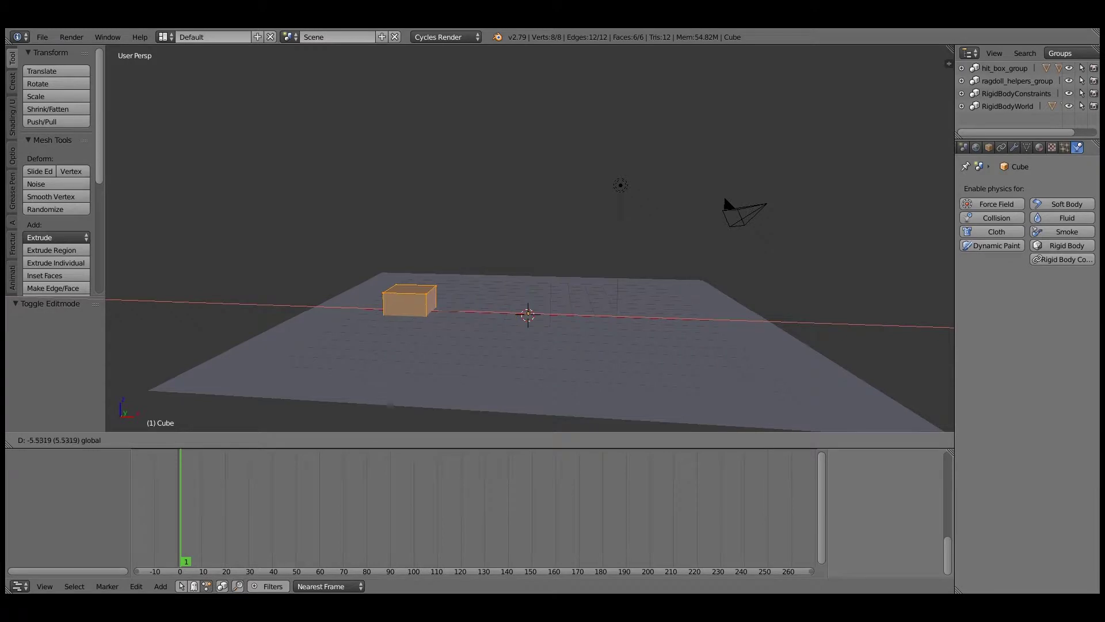
pyautogui.press('Return')
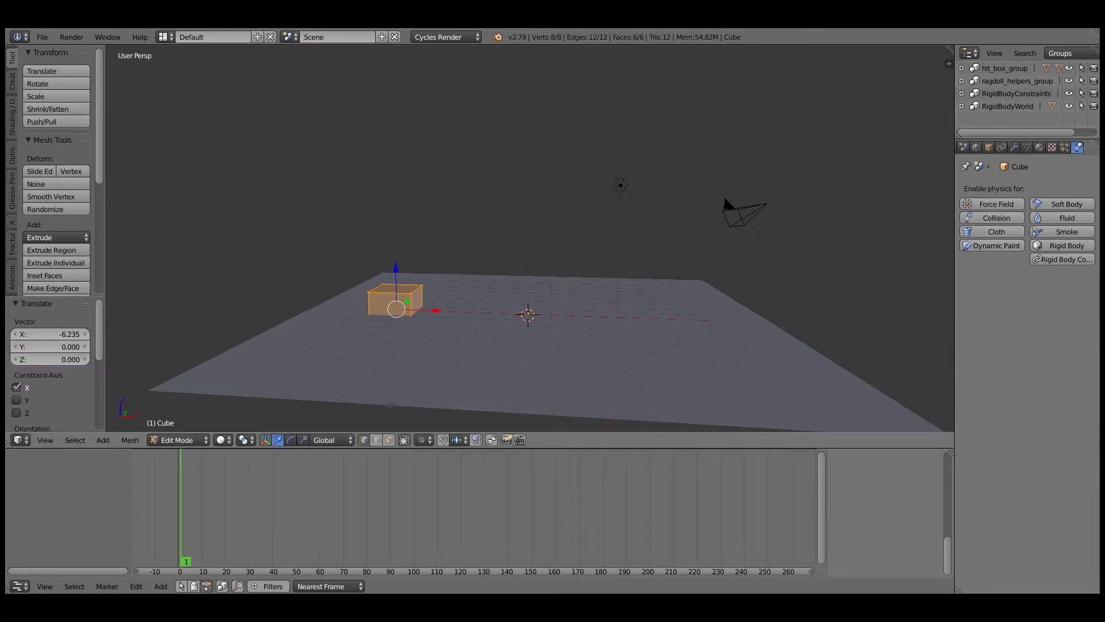
pyautogui.press('Tab')
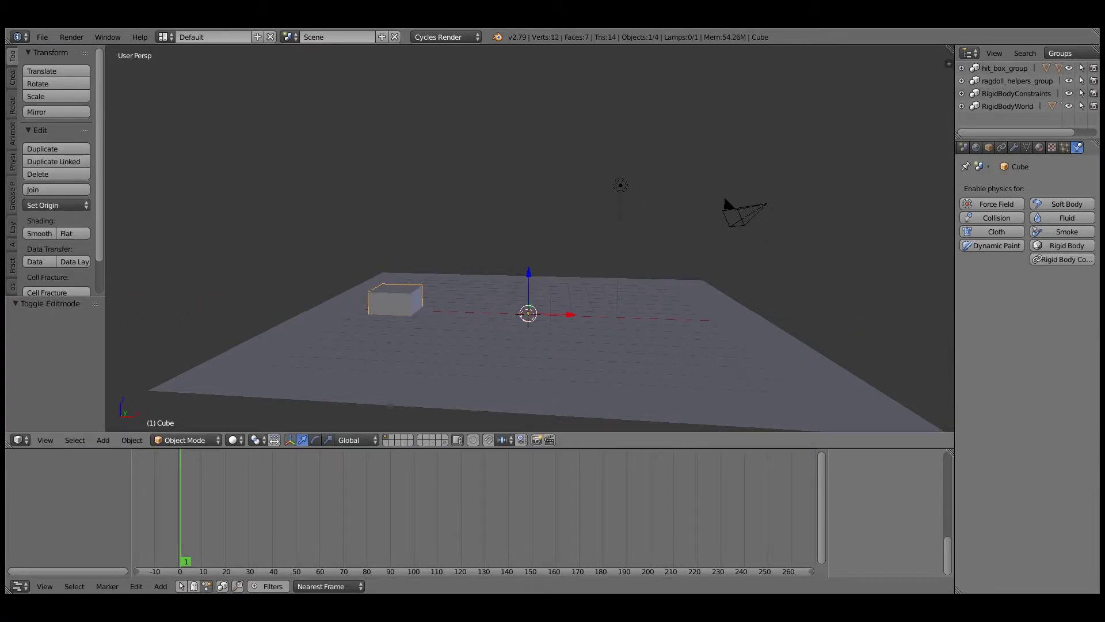
# - Insert a rotation keyframe for the cube at frame 1 and expand its rotation channels in the Graph Editor
pyautogui.press('i')
pyautogui.press('Return')
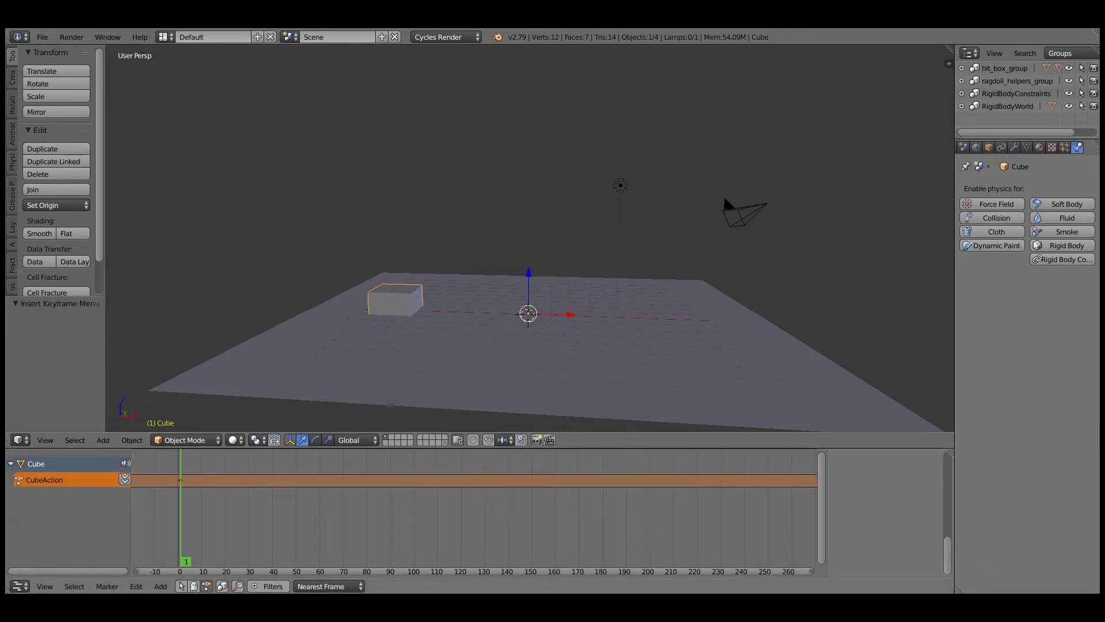
pyautogui.click(19, 586)
pyautogui.click(40, 537)
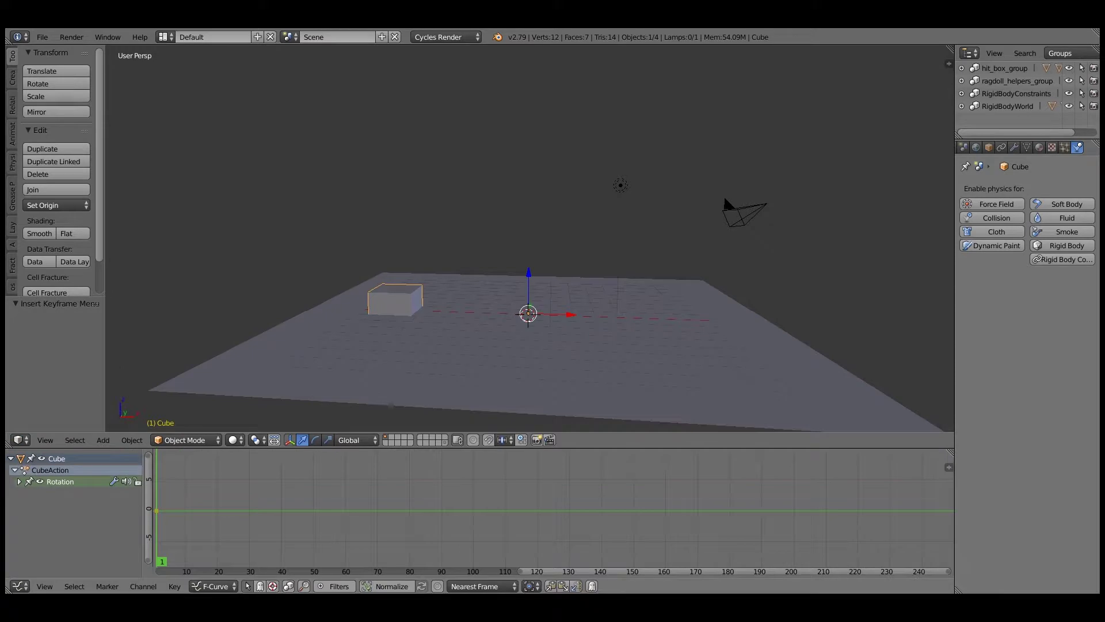
pyautogui.click(19, 482)
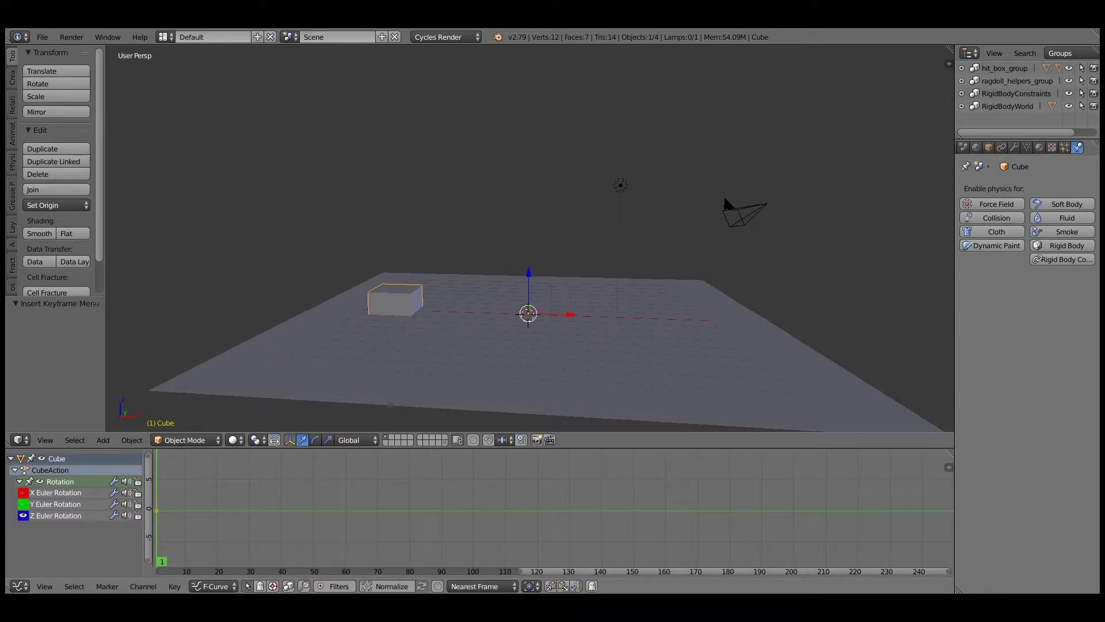
# - Try adding a Generator modifier to the cube's keyed rotation curve
pyautogui.press('n')
pyautogui.click(836, 504)
pyautogui.click(877, 474)
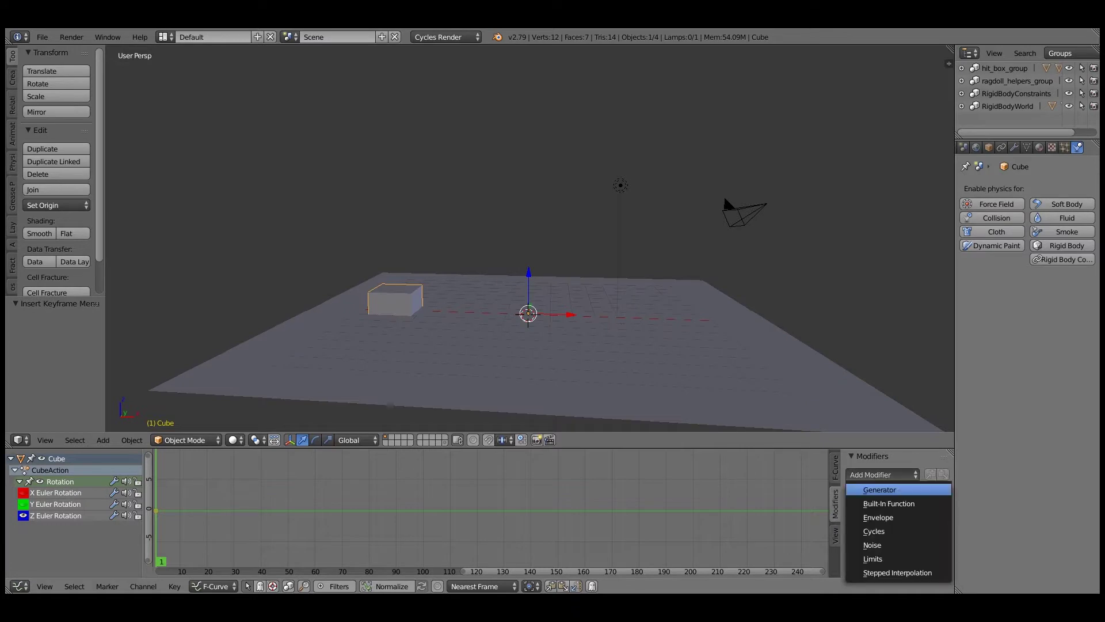
pyautogui.click(881, 491)
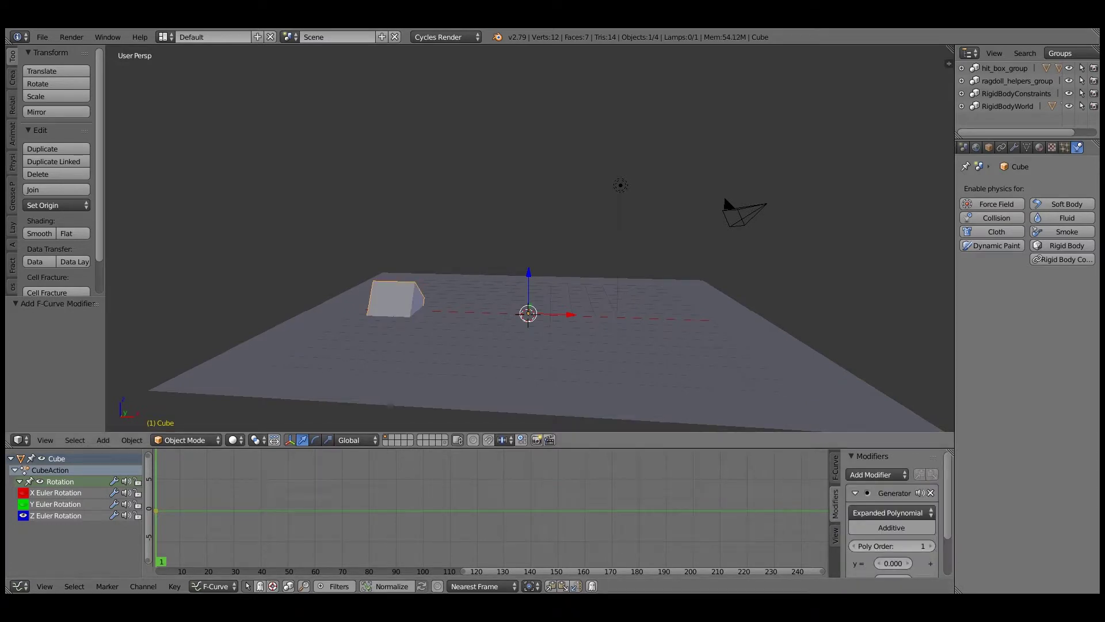
pyautogui.hotkey('ctrl', 'z')
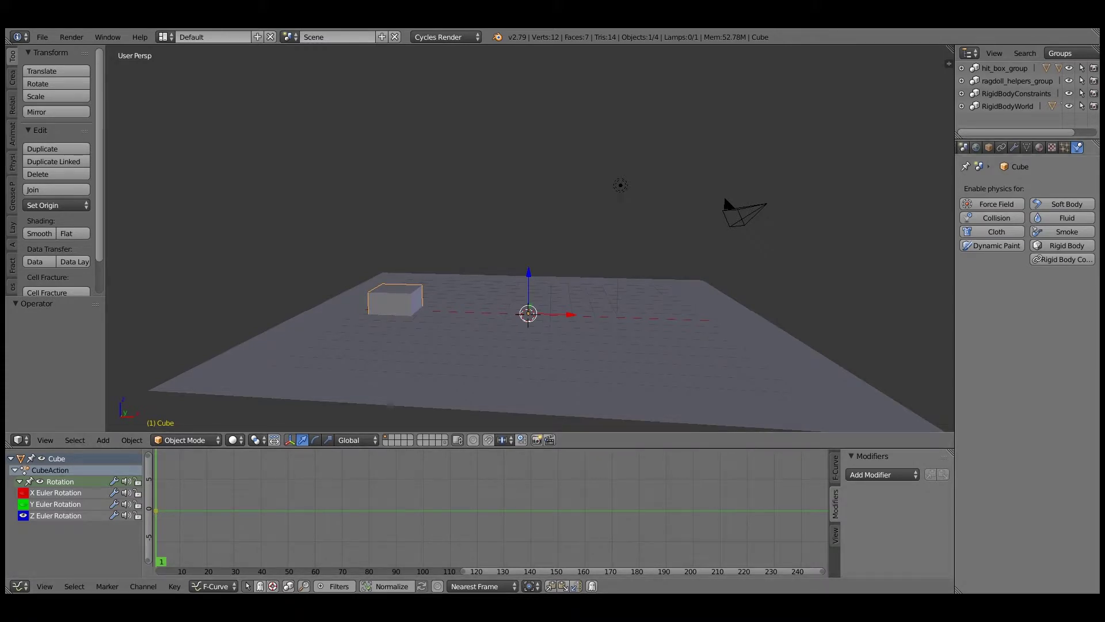
# - Delete only the X rotation keyframe of the cube
pyautogui.press('n')
pyautogui.rightClick(887, 134)
pyautogui.press('Down')
pyautogui.press('Down')
pyautogui.press('Down')
pyautogui.press('Down')
pyautogui.press('Down')
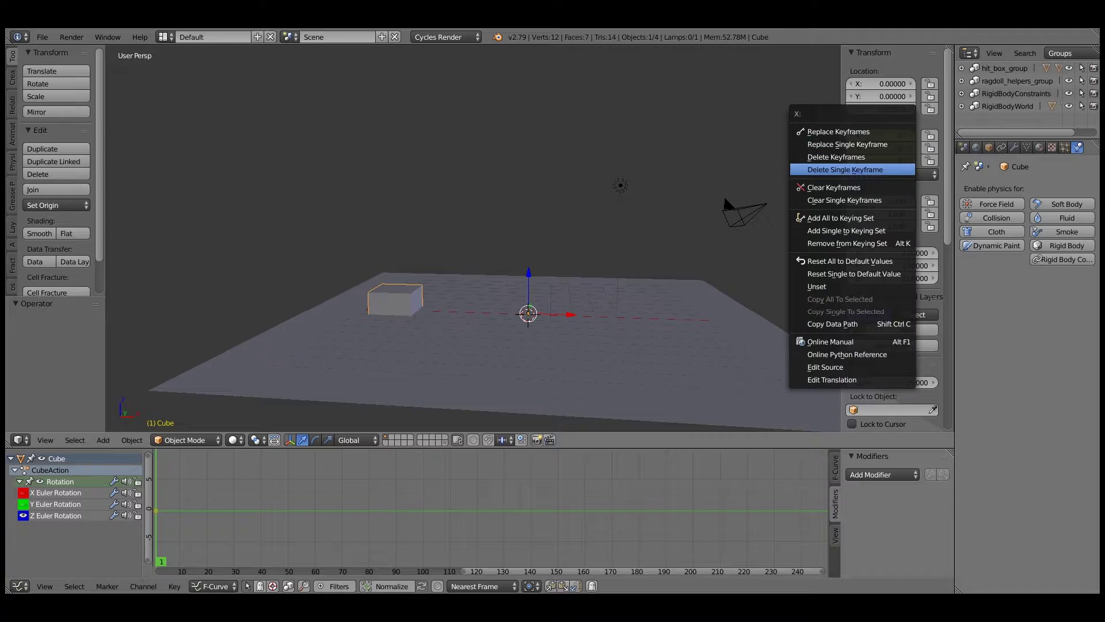
pyautogui.press('Return')
# - Add a Plain Axes empty at the origin
pyautogui.hotkey('shift', 'a')
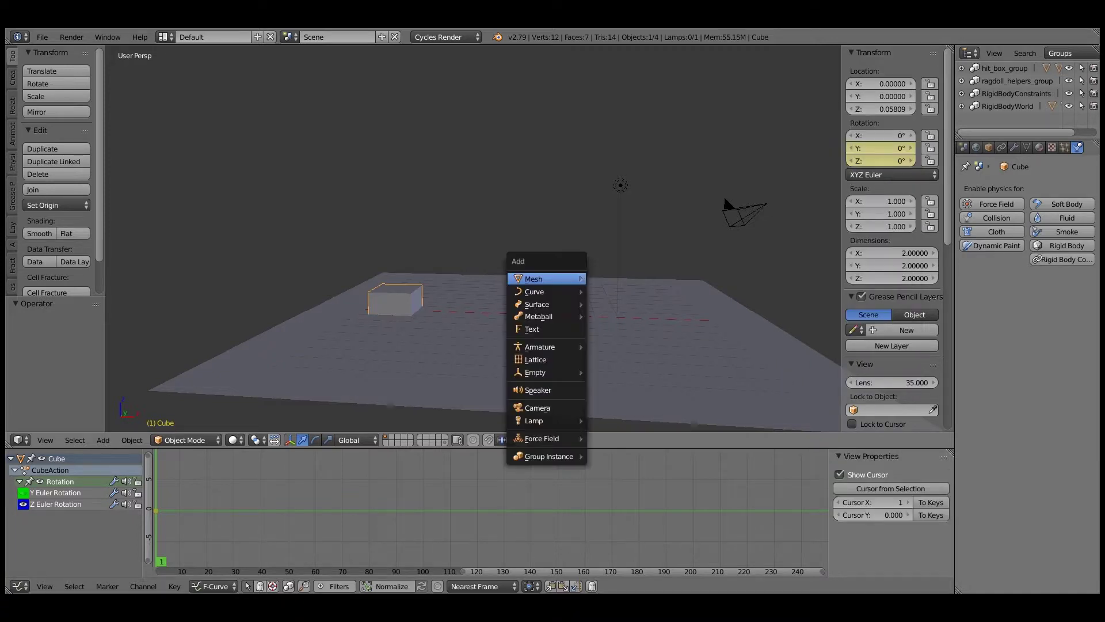
pyautogui.moveTo(544, 372)
pyautogui.press('Return')
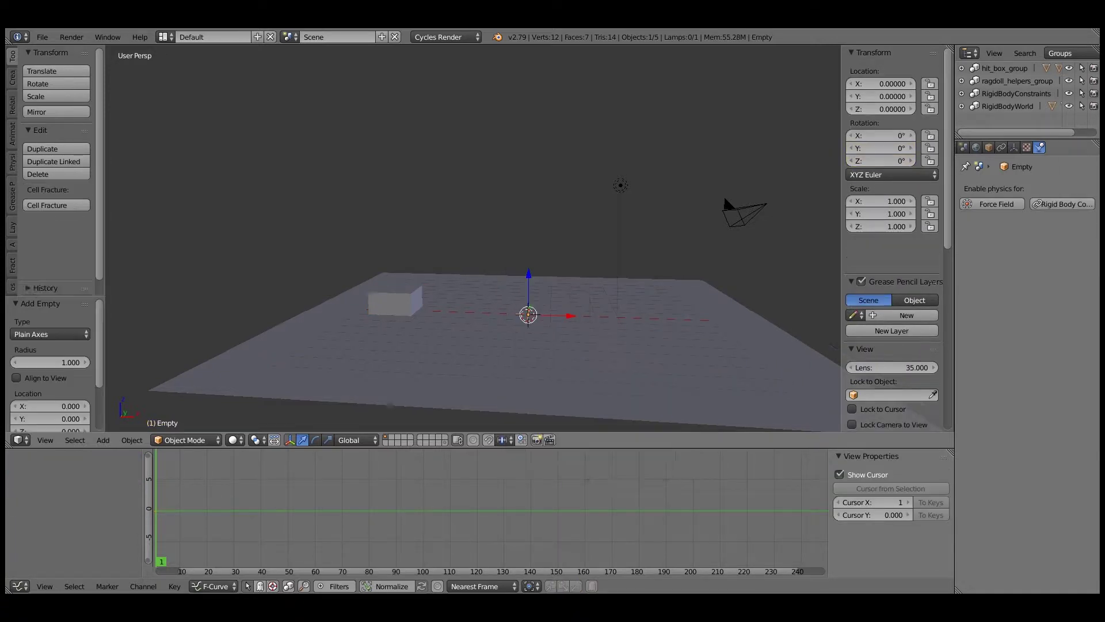
# - Parent the cube to the empty as Object, working in wireframe display
pyautogui.rightClick(395, 303)
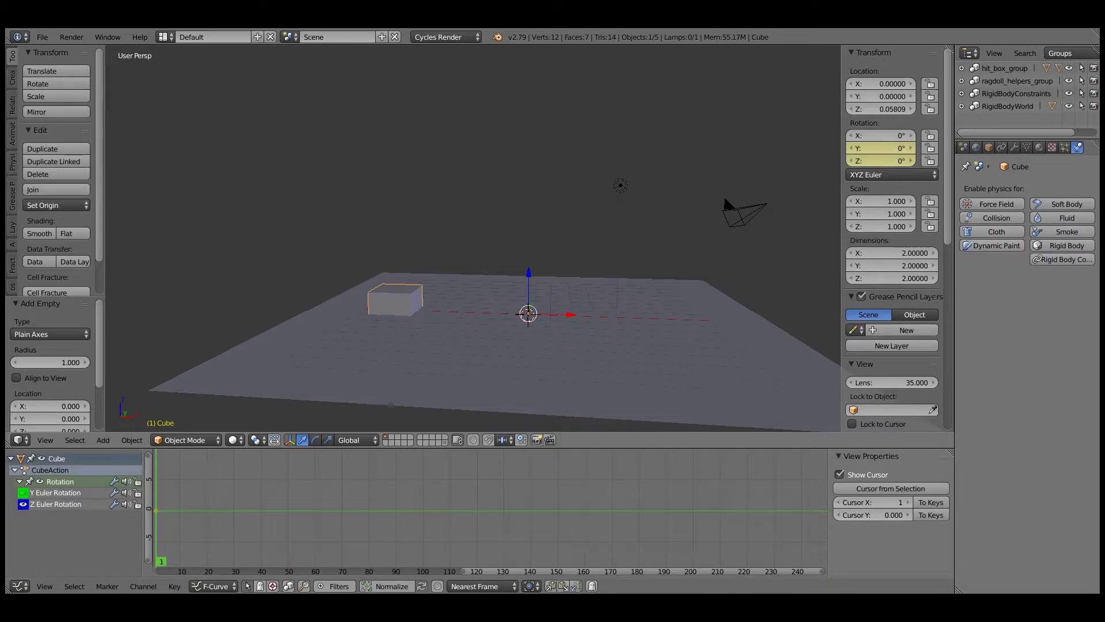
pyautogui.keyDown('shift'); pyautogui.click(529, 314); pyautogui.keyUp('shift')
pyautogui.scroll(4, 528, 313)
pyautogui.press('z')
pyautogui.moveTo(528, 314); pyautogui.dragTo(536, 313, button='middle')
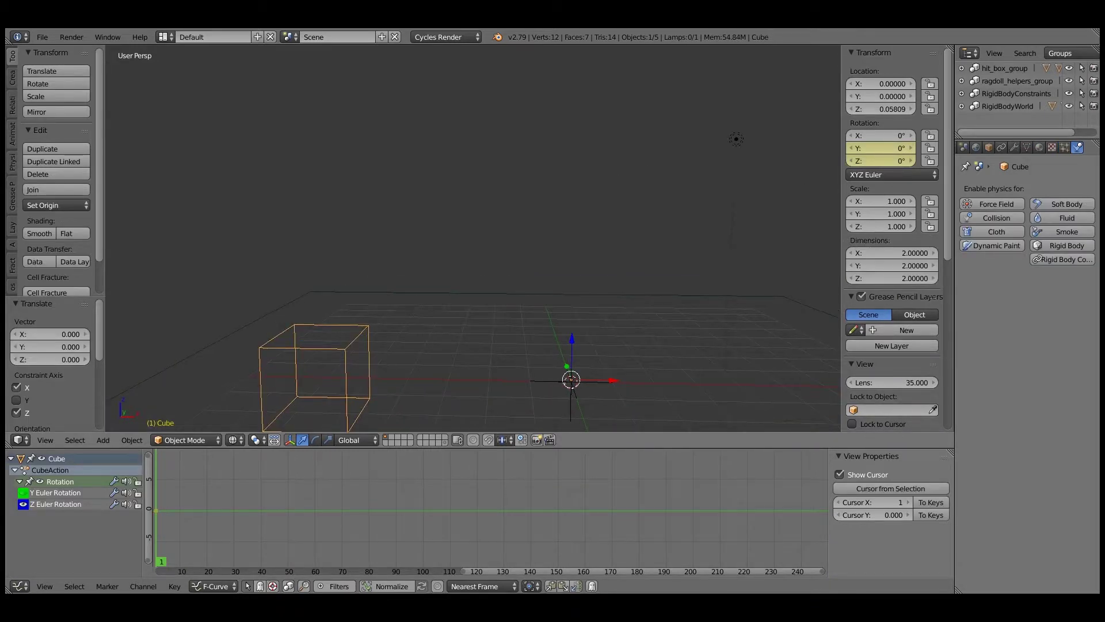
pyautogui.keyDown('shift'); pyautogui.rightClick(571, 380); pyautogui.keyUp('shift')
pyautogui.hotkey('ctrl', 'p')
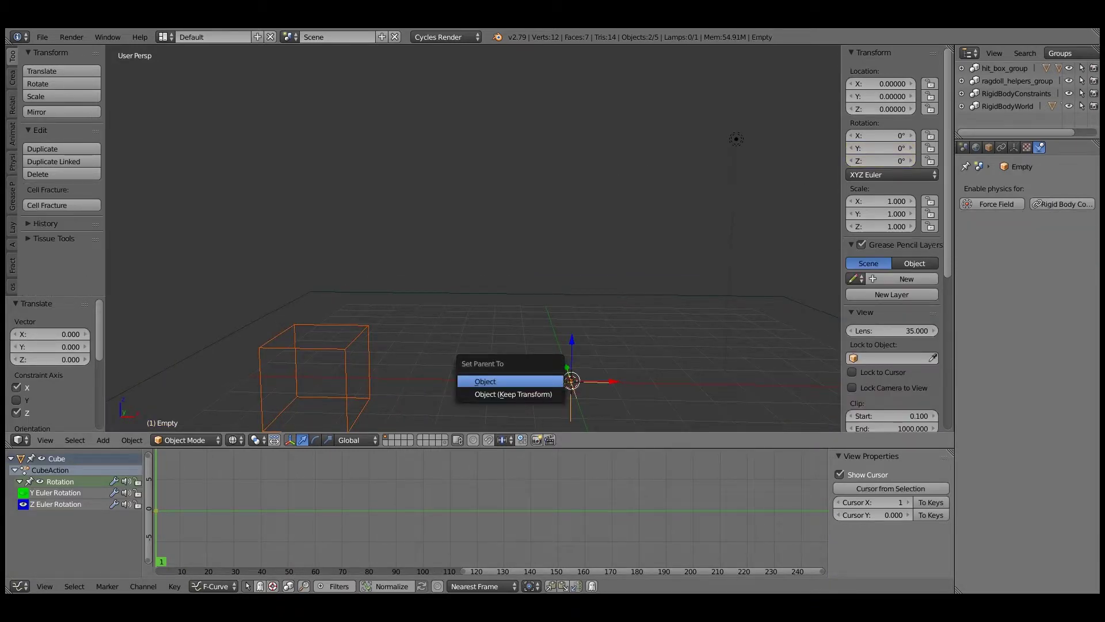
pyautogui.click(541, 381)
pyautogui.scroll(-3, 541, 382)
# - Keyframe only the empty's Z rotation and add a Generator modifier to that curve
pyautogui.press('a')
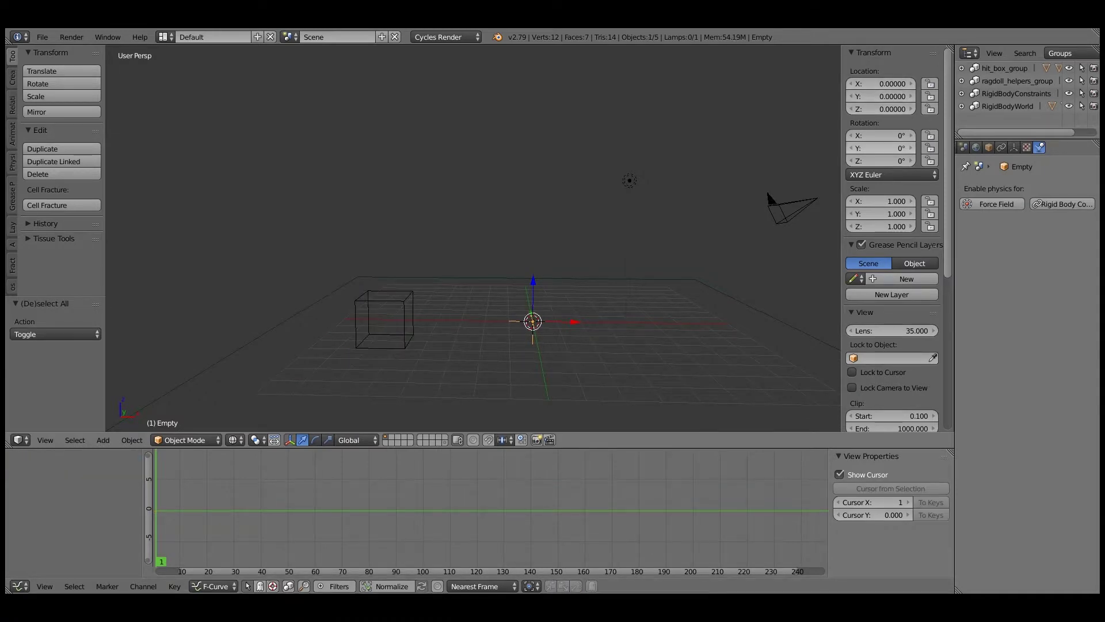
pyautogui.rightClick(881, 161)
pyautogui.click(837, 176)
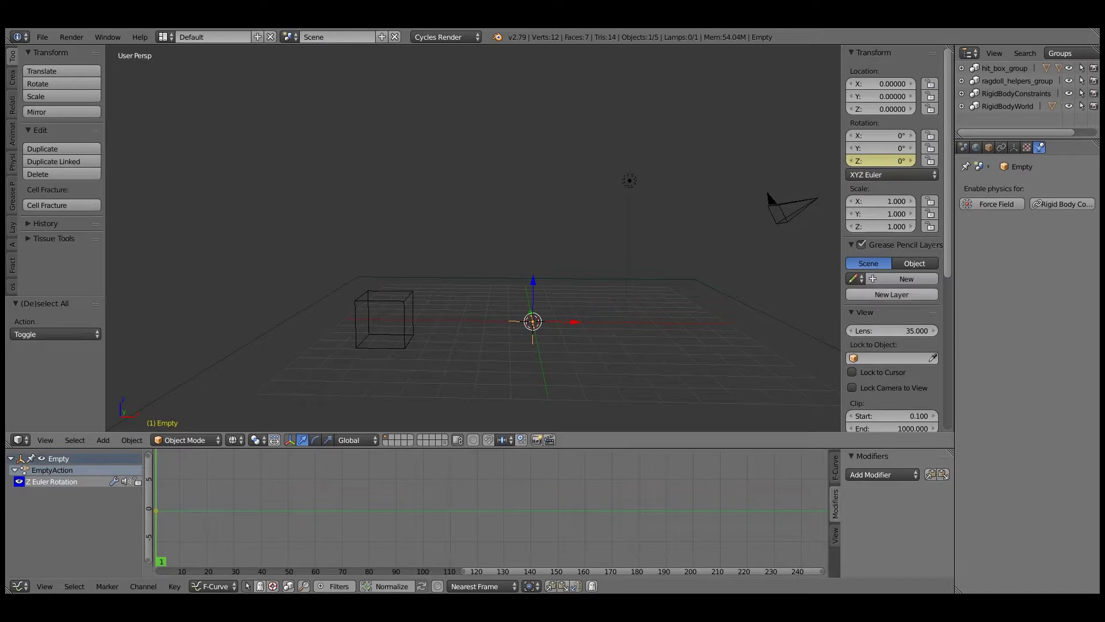
pyautogui.click(881, 474)
pyautogui.click(880, 489)
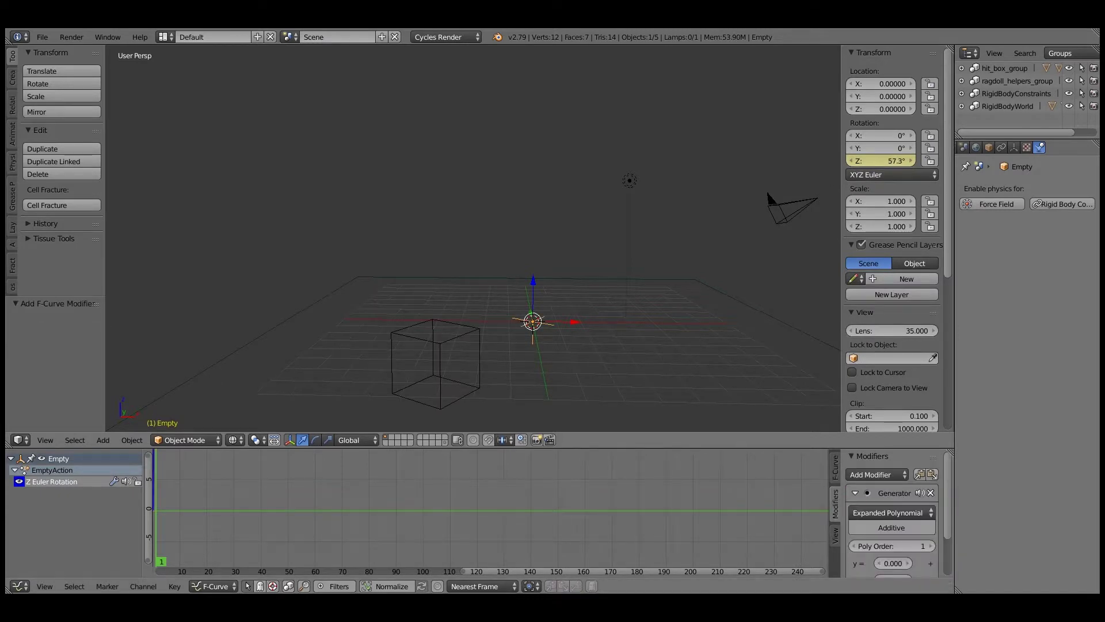
# - Play the animation and set the Generator modifier's x coefficient to 0.2
pyautogui.hotkey('alt', 'a')
pyautogui.scroll(-2, 892, 518)
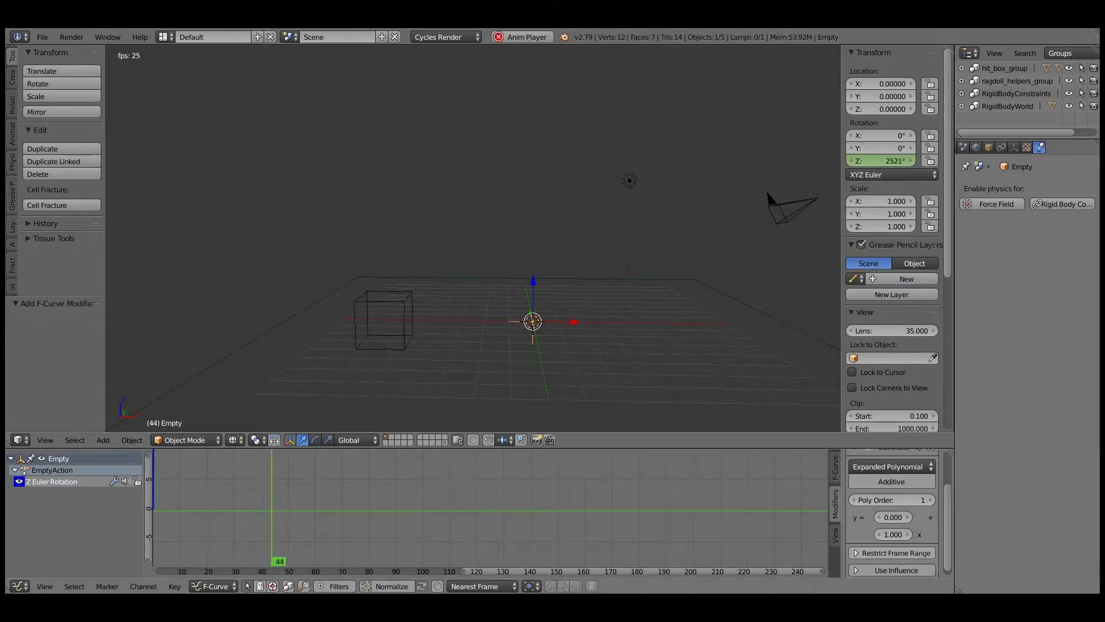
pyautogui.doubleClick(892, 535)
pyautogui.press('BackSpace')
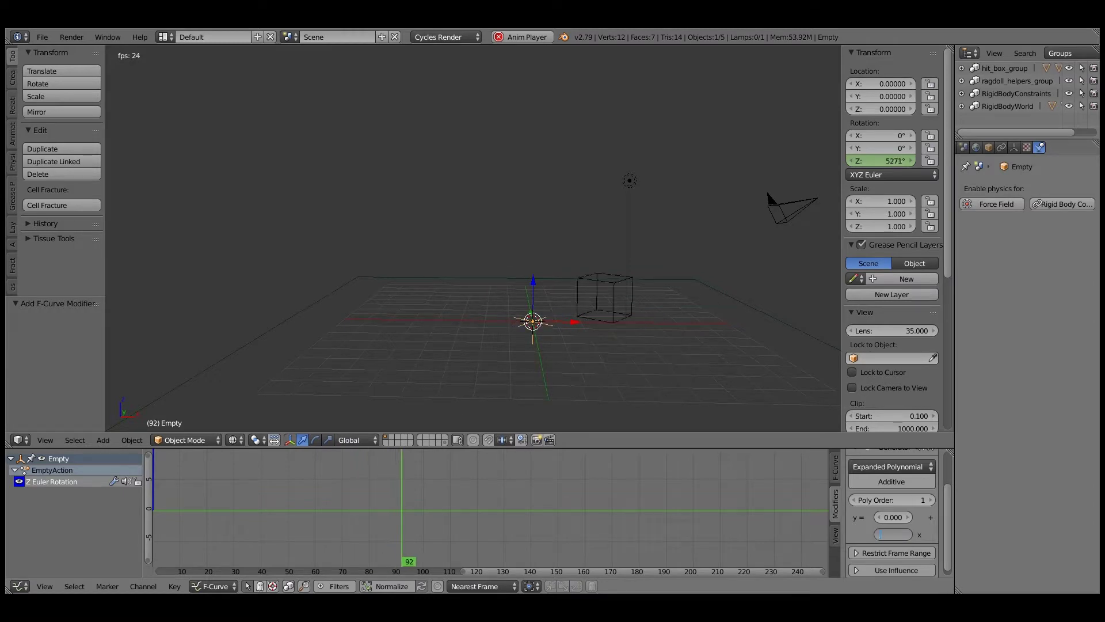
pyautogui.write('0.2')
pyautogui.press('Return')
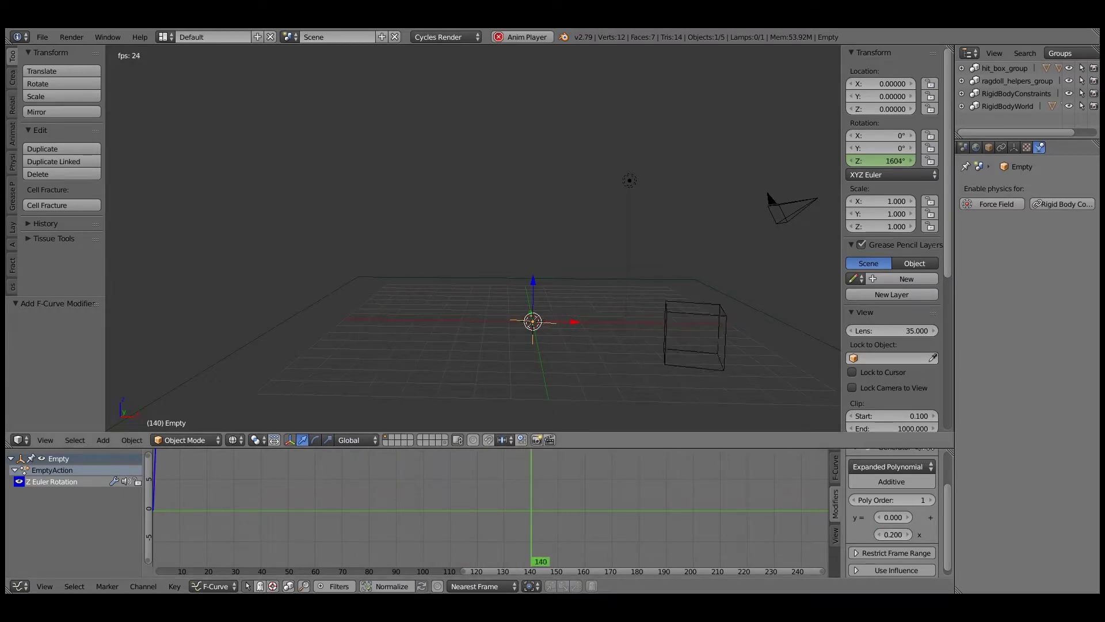
# - Restart playback from frame 1 and check from an angle how the cube circles the empty
pyautogui.hotkey('alt', 'a')
pyautogui.hotkey('shift', 'Left')
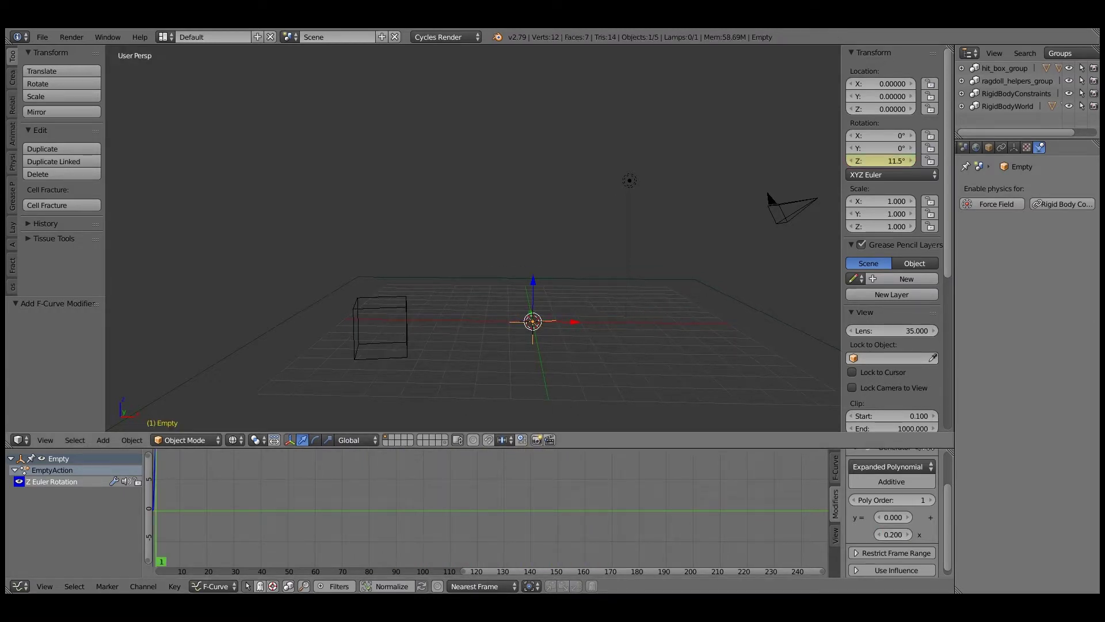
pyautogui.scroll(-3, 474, 238)
pyautogui.hotkey('alt', 'a')
pyautogui.moveTo(473, 259); pyautogui.dragTo(567, 285, button='middle')
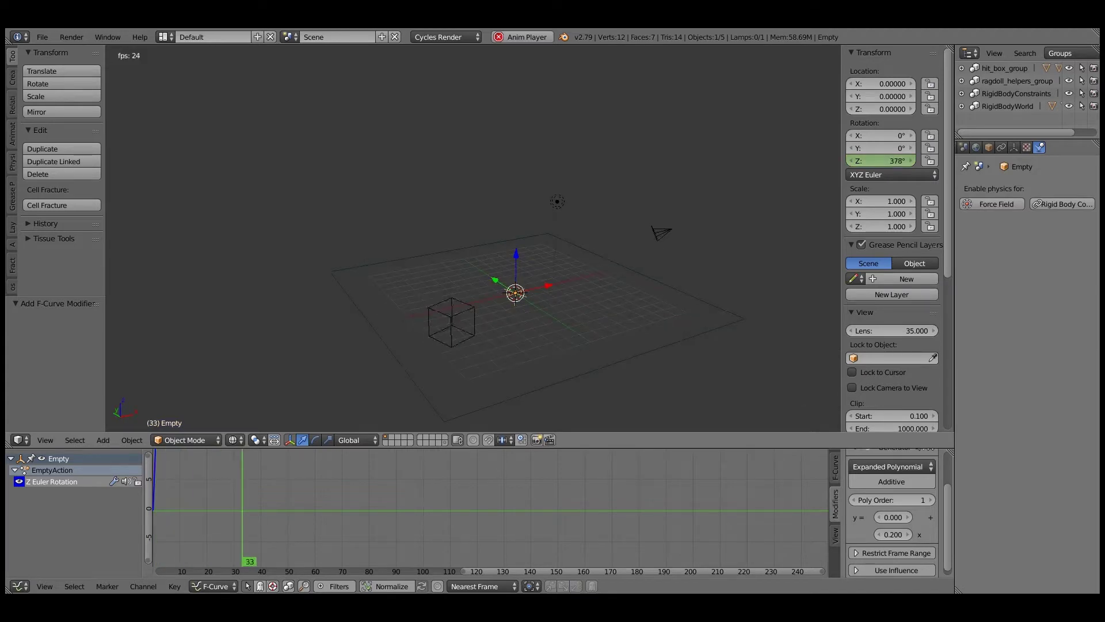
# - Make the cube an active rigid body with Animated enabled and play the animation briefly
pyautogui.rightClick(475, 251)
pyautogui.hotkey('alt', 'a')
pyautogui.rightClick(473, 256)
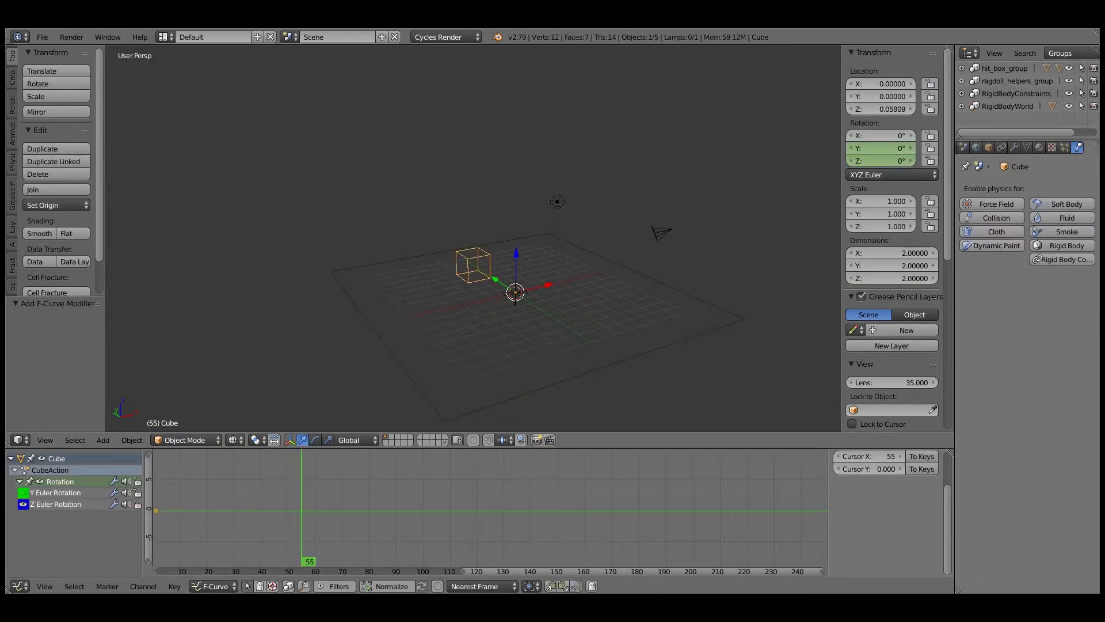
pyautogui.click(1062, 245)
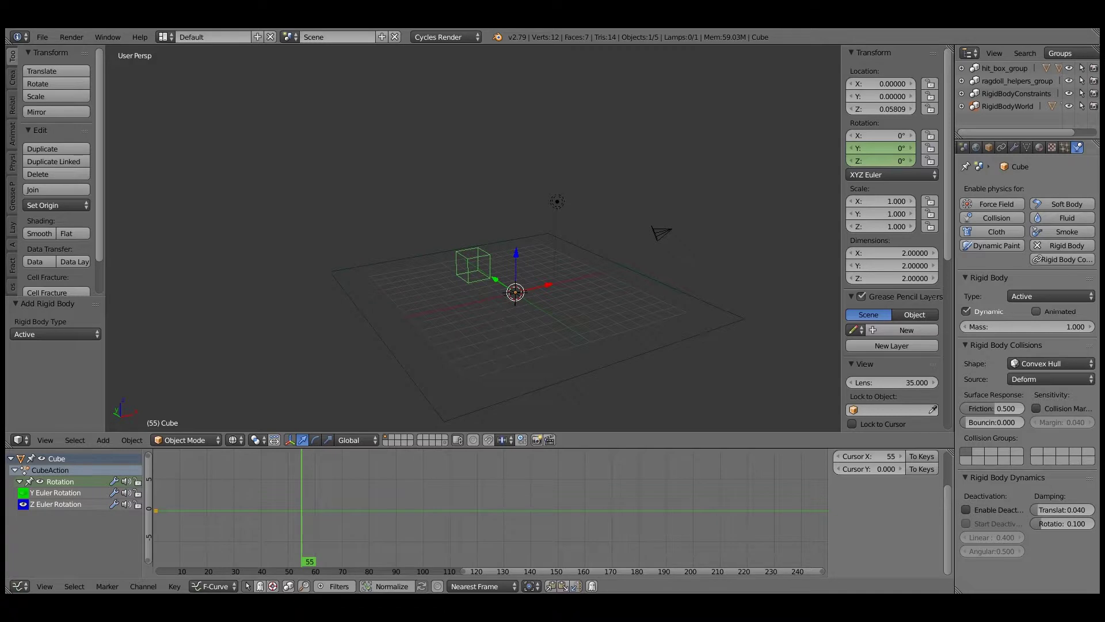
pyautogui.hotkey('alt', 'a')
pyautogui.hotkey('alt', 'a')
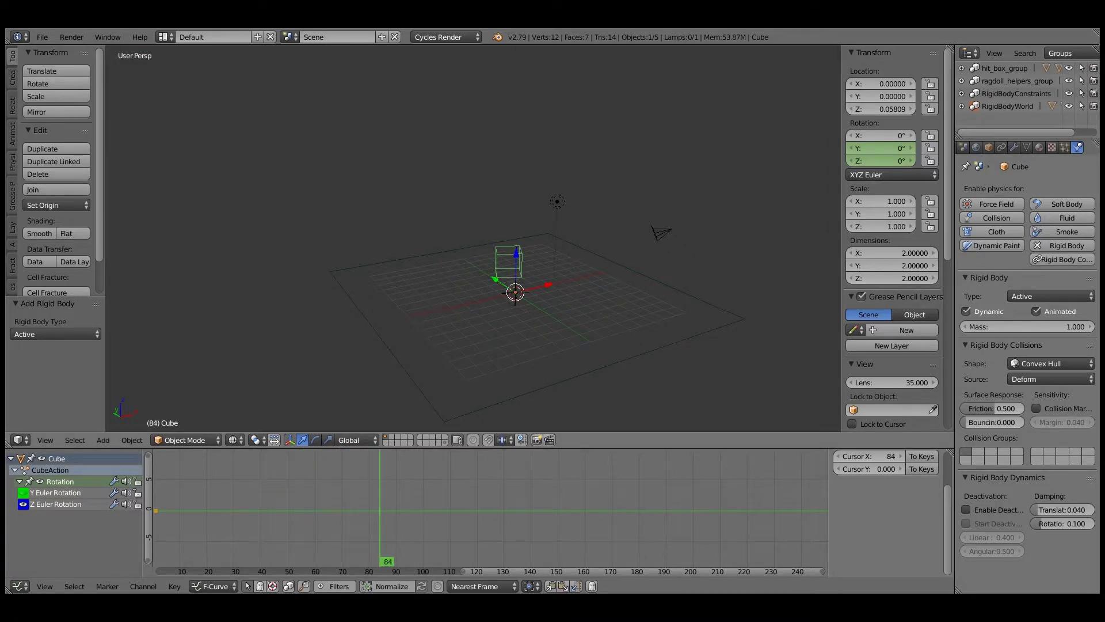
# - Enlarge the ground plane uniformly in two stages to a scale of about 35.1
pyautogui.rightClick(598, 287)
pyautogui.press('s')
pyautogui.click(847, 431)
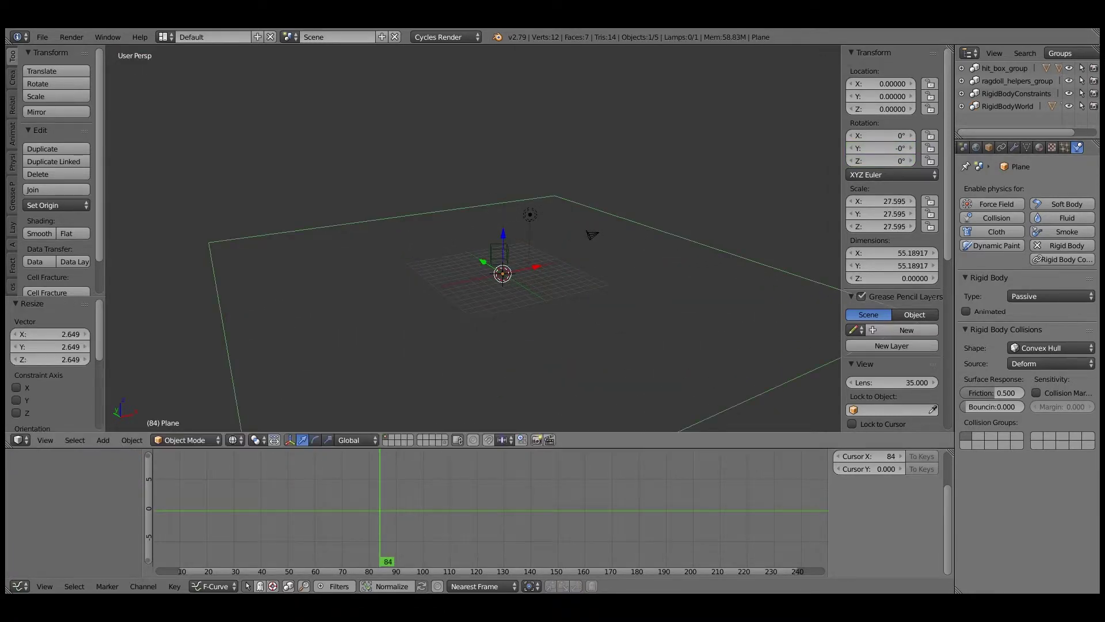
pyautogui.scroll(-3, 737, 380)
pyautogui.press('s')
pyautogui.click(797, 403)
# - Play the animation and check the circling cube over the enlarged ground plane
pyautogui.moveTo(797, 403); pyautogui.dragTo(755, 380, button='middle')
pyautogui.scroll(2, 751, 386)
pyautogui.hotkey('alt', 'a')
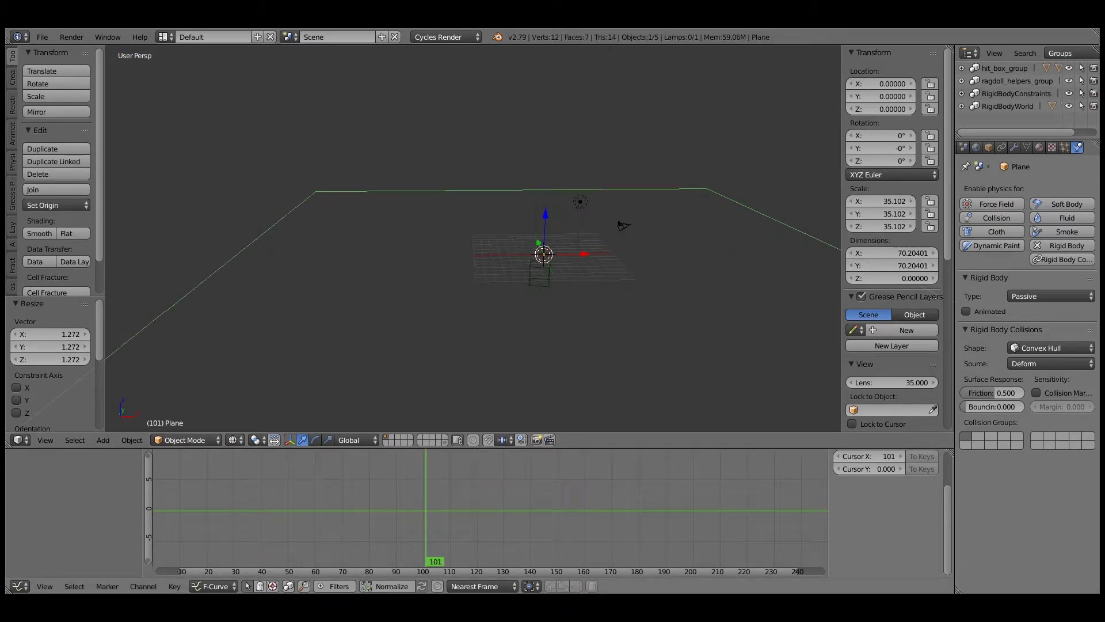
pyautogui.hotkey('alt', 'a')
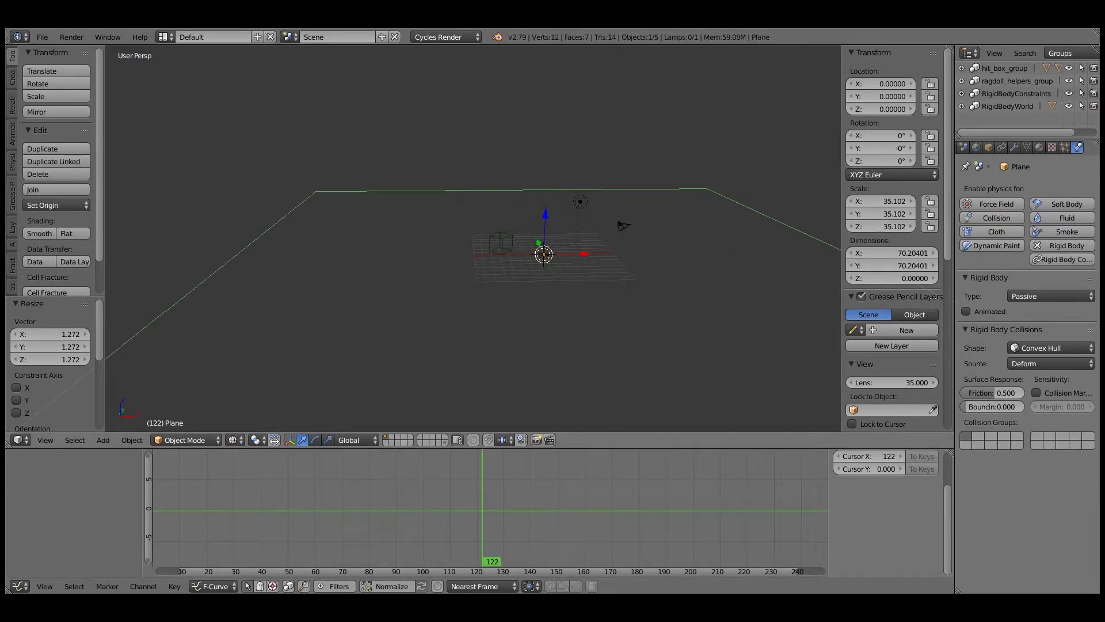
# - Show only the empty layer 2 in top view and add a Path curve at the origin
pyautogui.press('2')
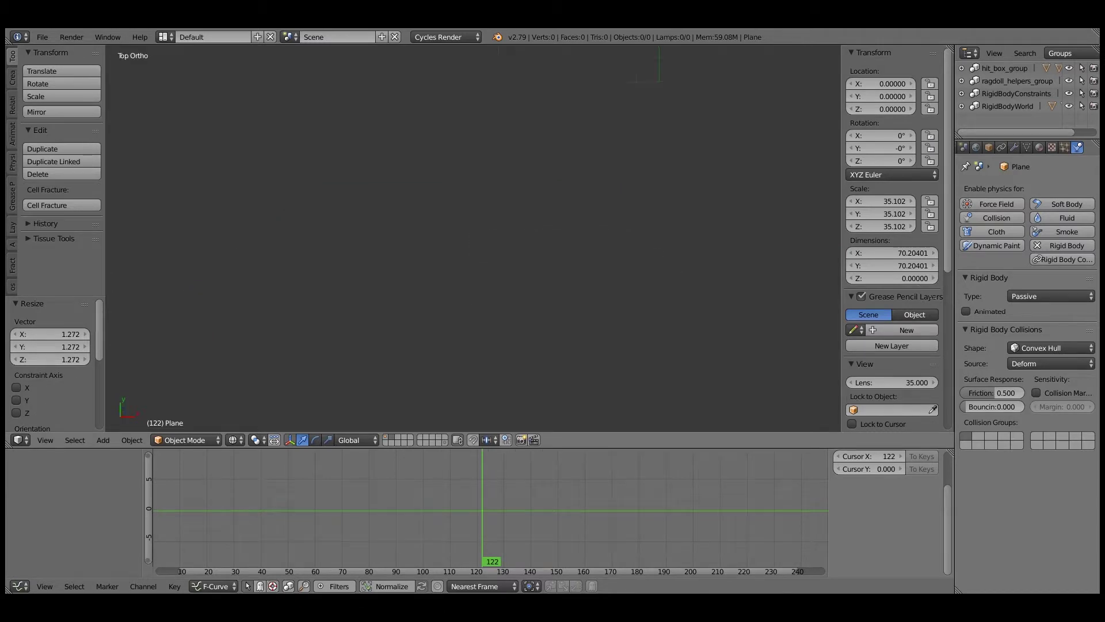
pyautogui.hotkey('shift', 'a')
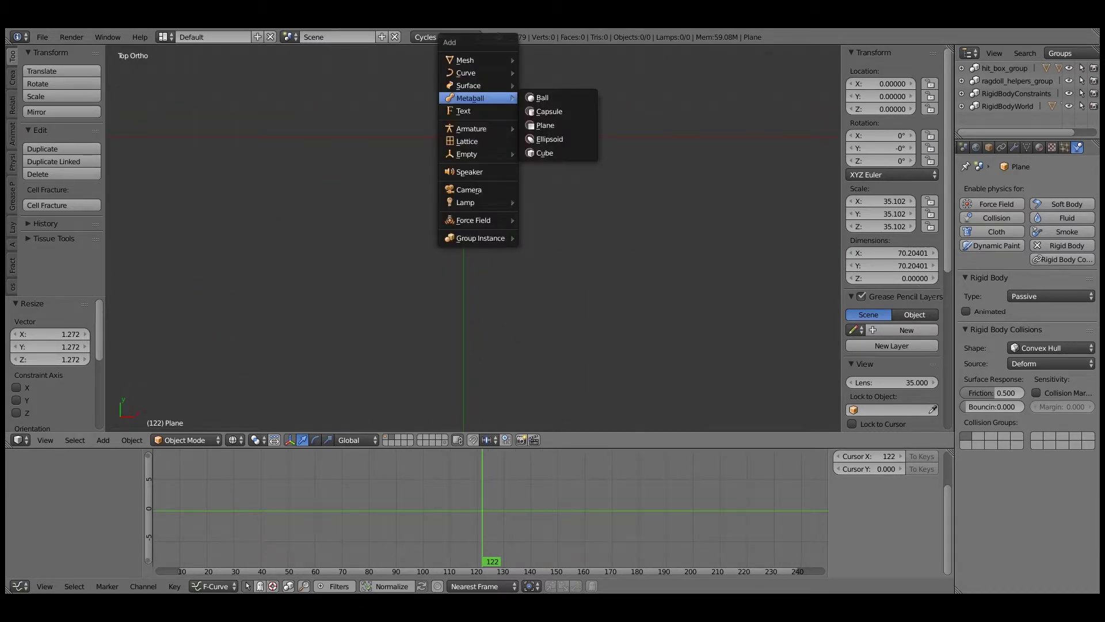
pyautogui.moveTo(477, 72)
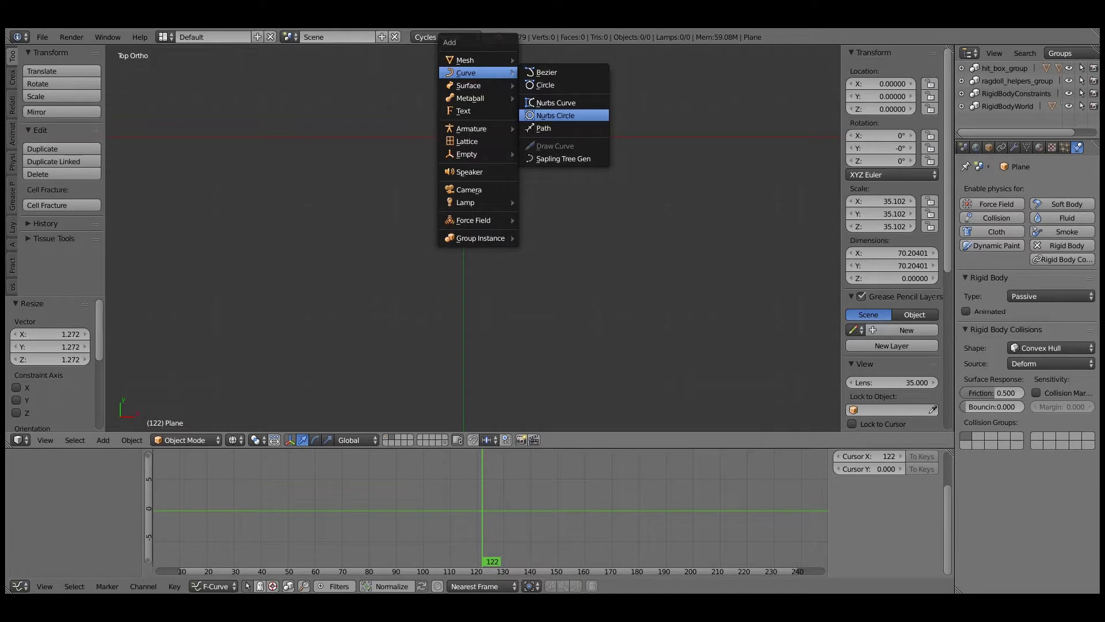
pyautogui.click(553, 127)
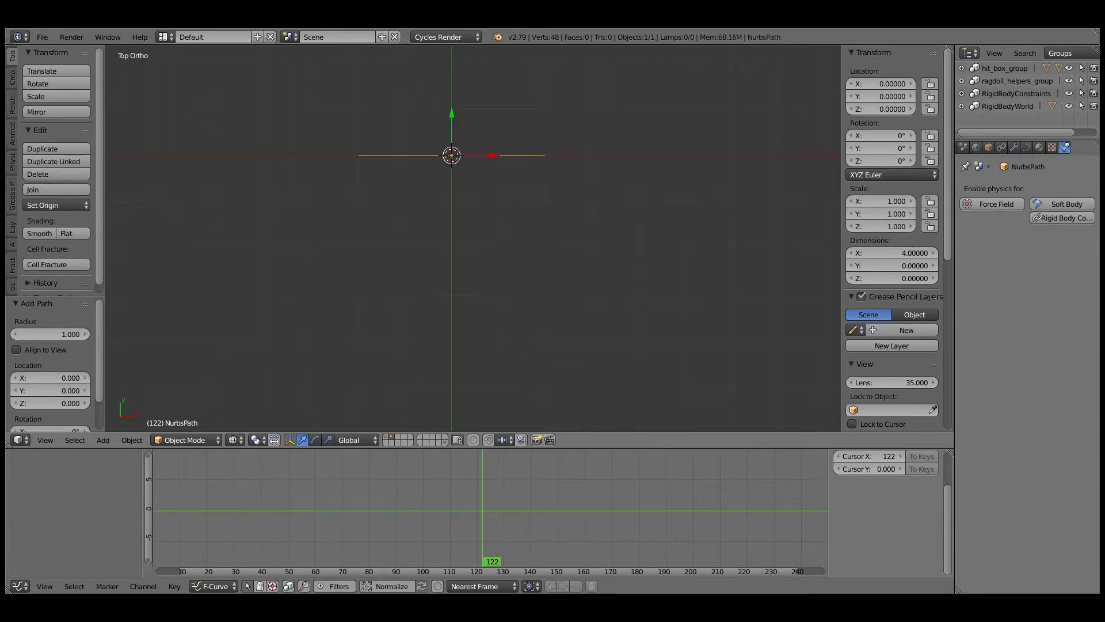
# - Rotate all of the path's control points about the origin toward the Y axis in Edit Mode
pyautogui.press('Tab')
pyautogui.press('a')
pyautogui.press('a')
pyautogui.press('r')
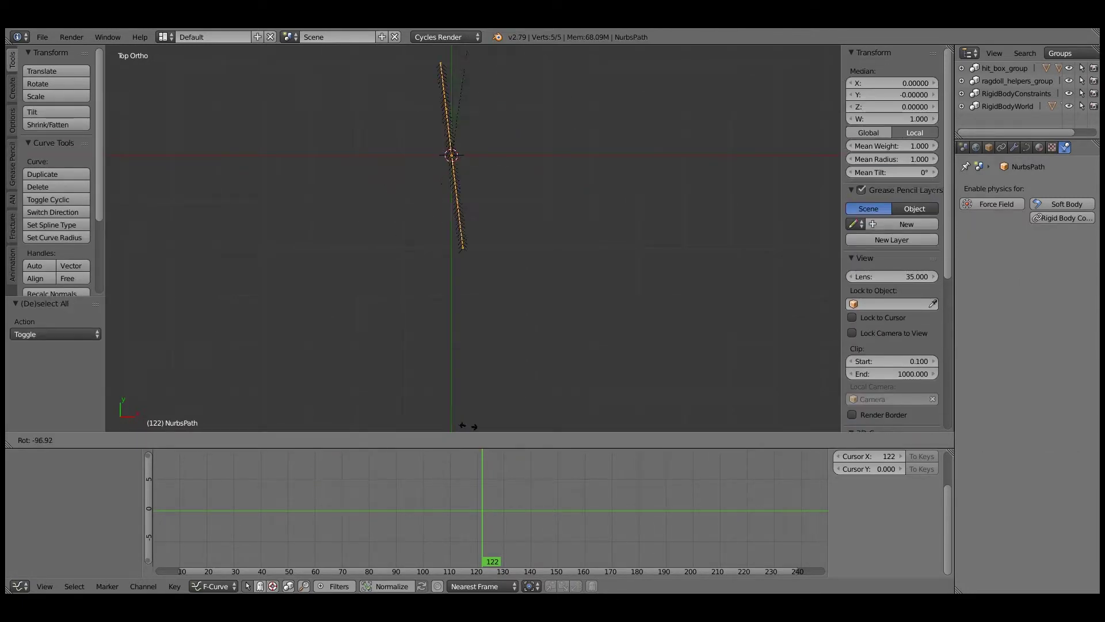
# - Finish rotating the path so it lies roughly along X, and move it about 4.35 units in positive X
pyautogui.press('Return')
pyautogui.press('g')
pyautogui.click(642, 161)
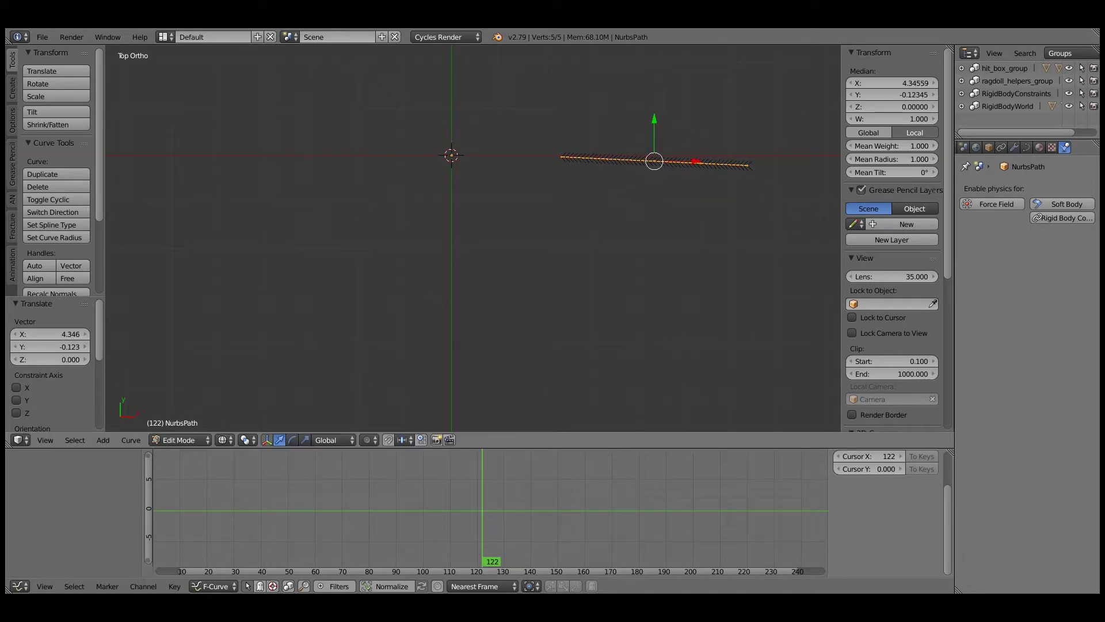
# - Stretch the path along the X axis in two passes, by factors of about 3.43 and 3.35
pyautogui.scroll(-3, 641, 161)
pyautogui.press('s')
pyautogui.rightClick(694, 160)
pyautogui.press('s')
pyautogui.press('x')
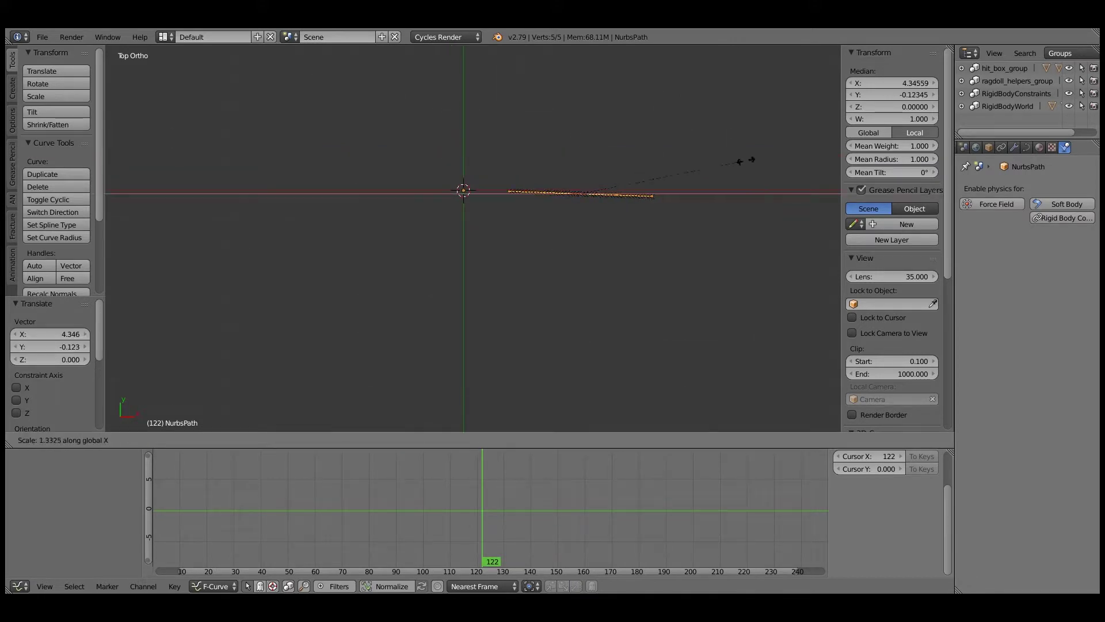
pyautogui.click(837, 184)
pyautogui.scroll(-5, 829, 184)
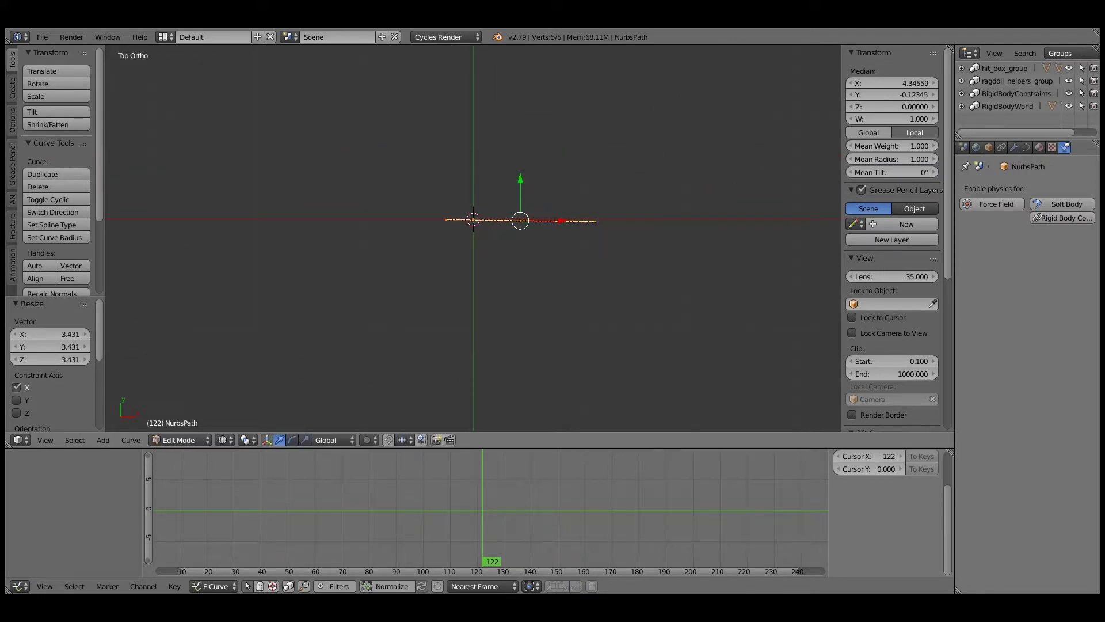
pyautogui.press('s')
pyautogui.press('x')
pyautogui.press('Return')
# - Move the stretched path about 15.98 units along X so it starts just behind the origin
pyautogui.press('g')
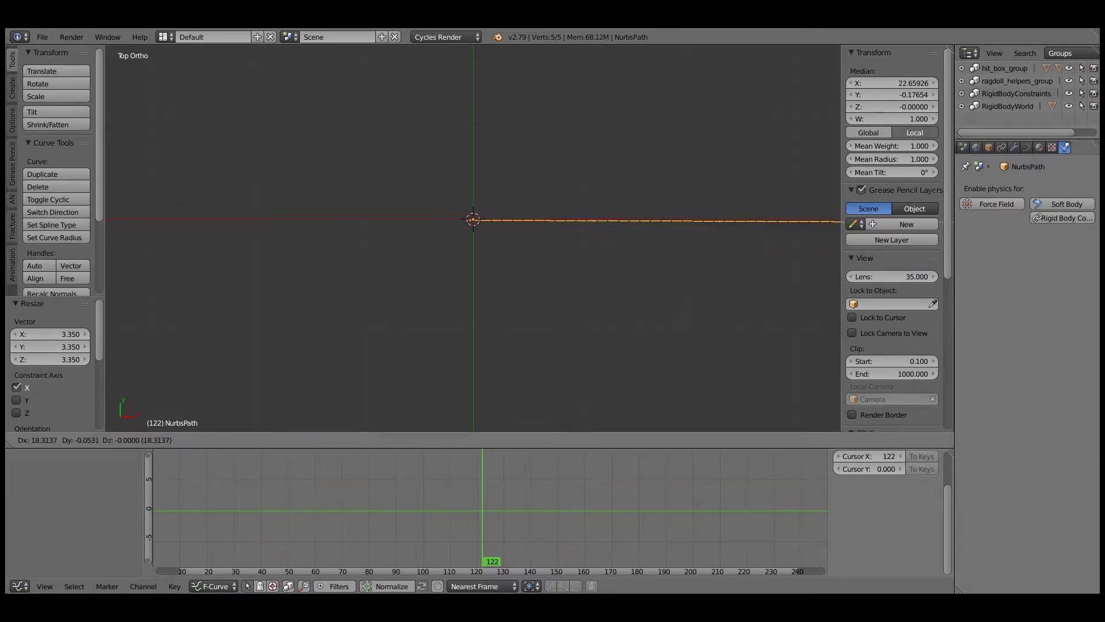
pyautogui.press('Return')
pyautogui.keyDown('shift'); pyautogui.moveTo(633, 230); pyautogui.dragTo(540, 230, button='middle'); pyautogui.keyUp('shift')
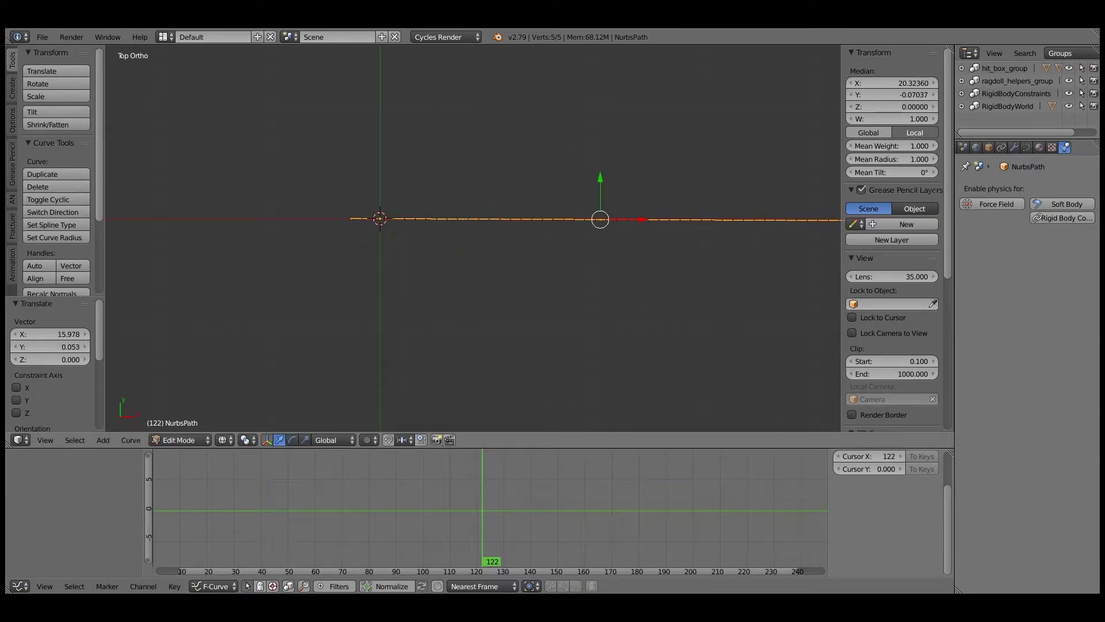
# - Bend the path by moving its middle control point about 2.76 in X and 3.98 in Y with wide smooth proportional falloff
pyautogui.rightClick(475, 219)
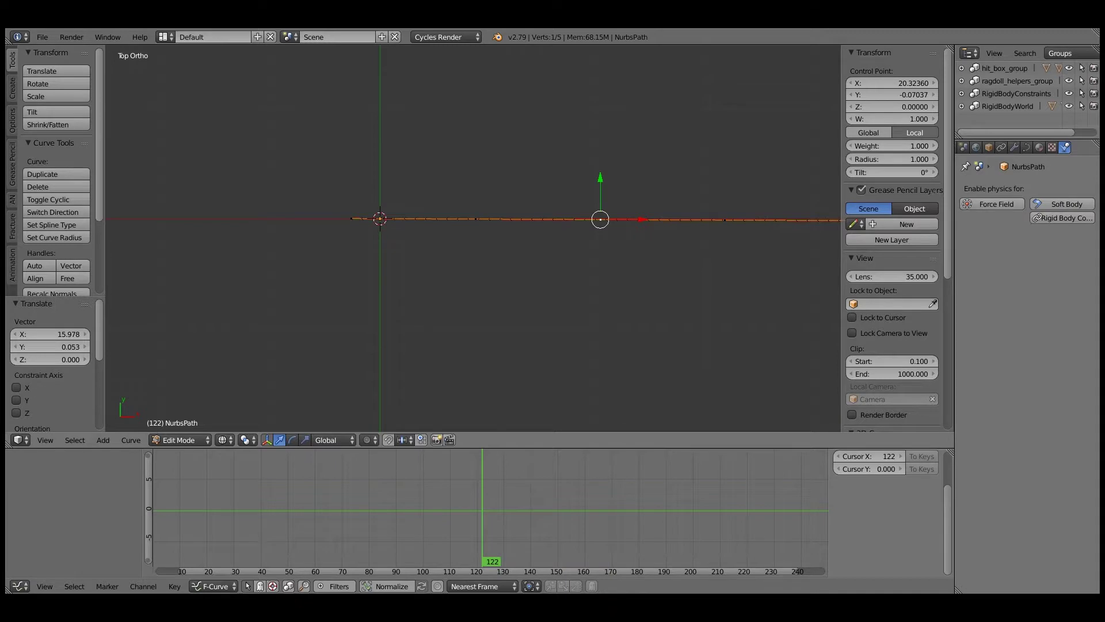
pyautogui.press('g')
pyautogui.scroll(-5, 623, 177)
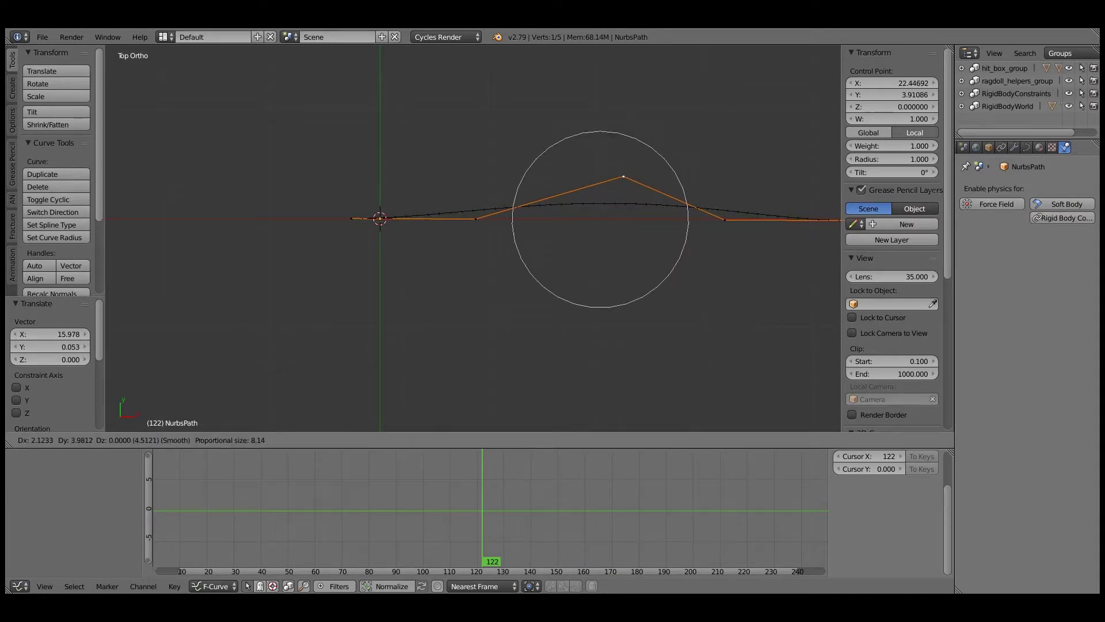
pyautogui.scroll(-12, 623, 177)
pyautogui.press('Return')
pyautogui.keyDown('ctrl'); pyautogui.scroll(-4, 518, 219); pyautogui.keyUp('ctrl')
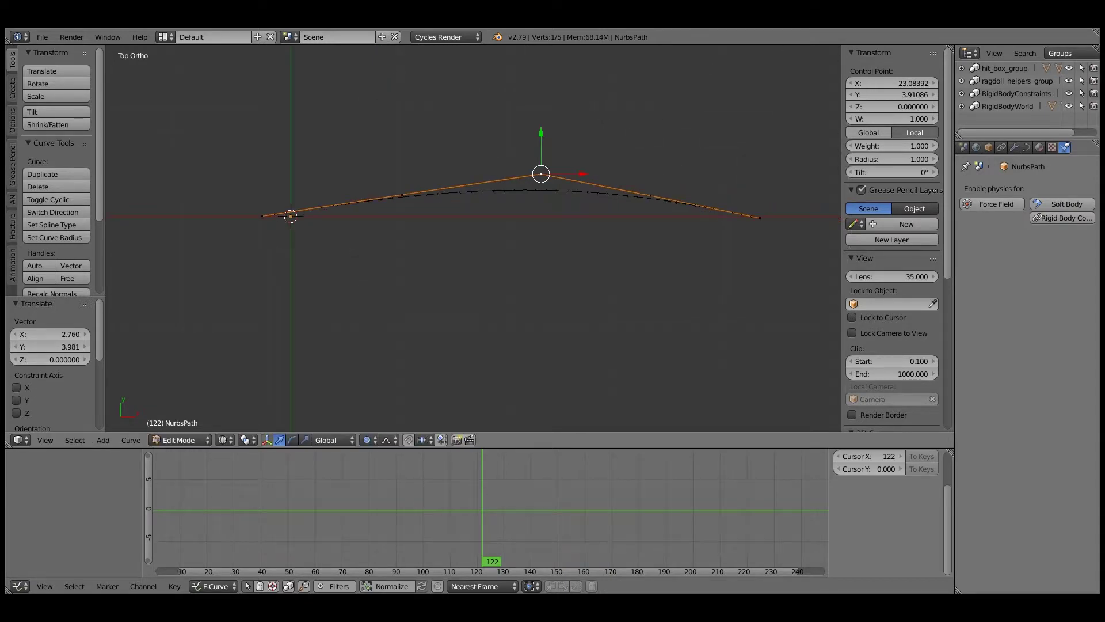
# - Select all control points of the path, set the mean tilt to about -0.401°, and leave Edit Mode
pyautogui.keyDown('shift'); pyautogui.moveTo(651, 222); pyautogui.dragTo(443, 222, button='middle'); pyautogui.keyUp('shift')
pyautogui.scroll(3, 474, 230)
pyautogui.press('Tab')
pyautogui.moveTo(558, 242); pyautogui.dragTo(490, 190, button='middle')
pyautogui.press('Tab')
pyautogui.scroll(5, 489, 179)
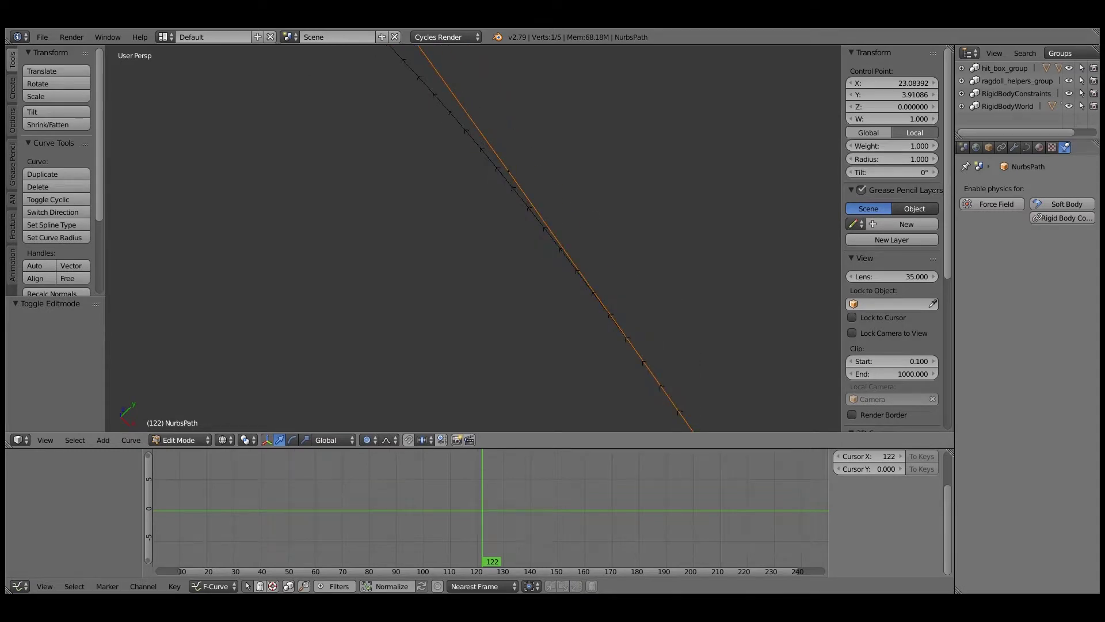
pyautogui.scroll(-4, 489, 179)
pyautogui.moveTo(489, 242); pyautogui.dragTo(495, 167, button='middle')
pyautogui.press('a')
pyautogui.press('a')
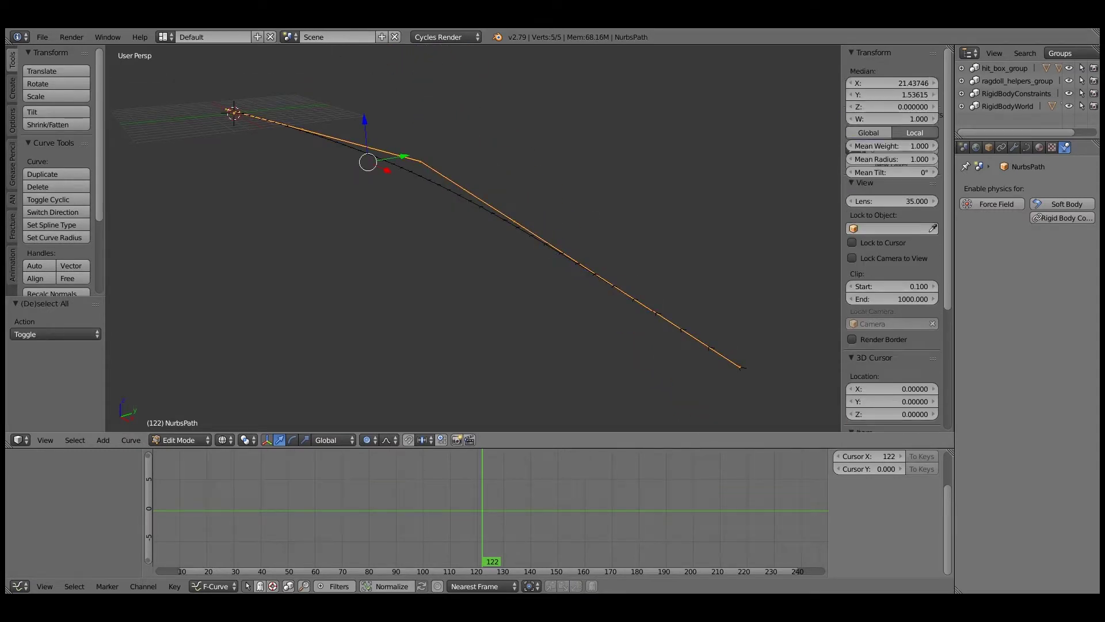
pyautogui.moveTo(893, 172); pyautogui.dragTo(901, 172)
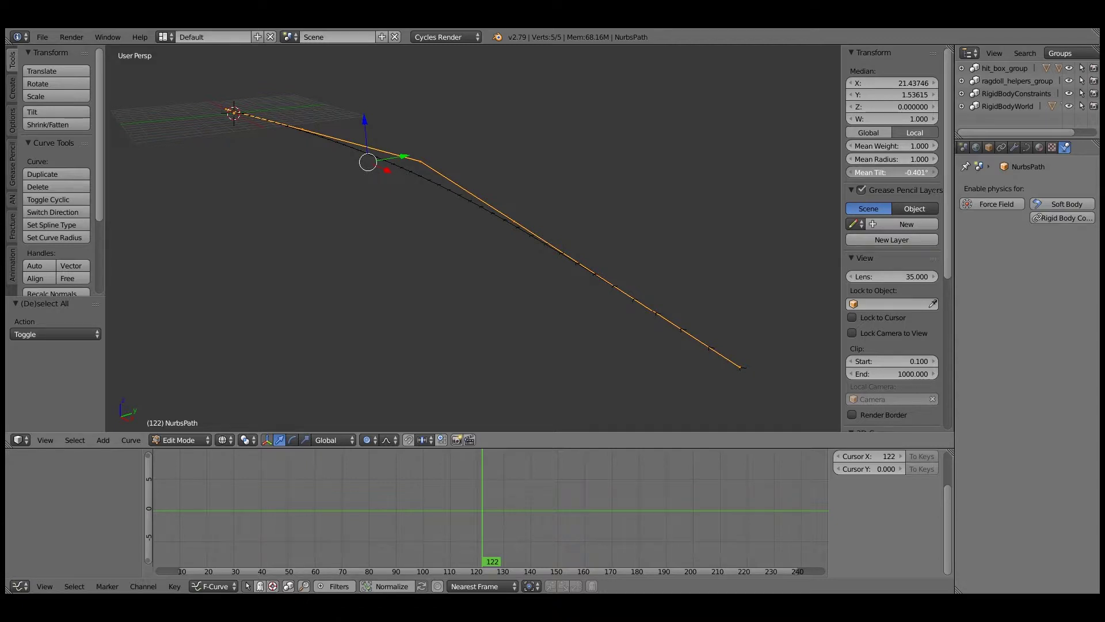
pyautogui.press('Tab')
pyautogui.moveTo(489, 230); pyautogui.dragTo(570, 201, button='middle')
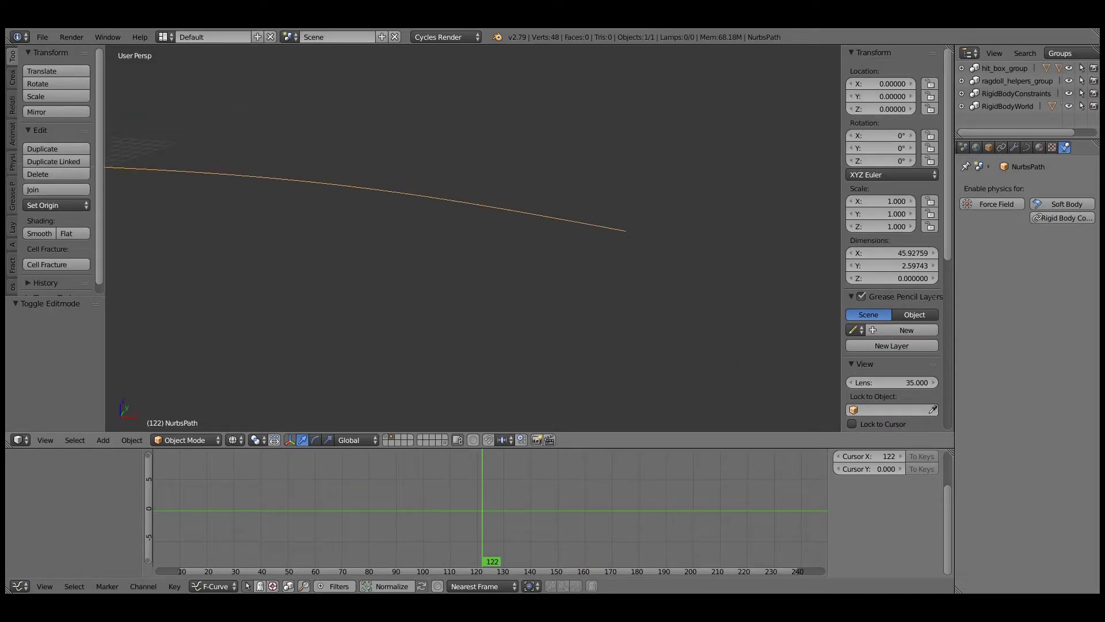
# - Show the character's layer and open its armature in Edit Mode
pyautogui.keyDown('shift'); pyautogui.moveTo(403, 207); pyautogui.dragTo(777, 282, button='middle'); pyautogui.keyUp('shift')
pyautogui.press('1')
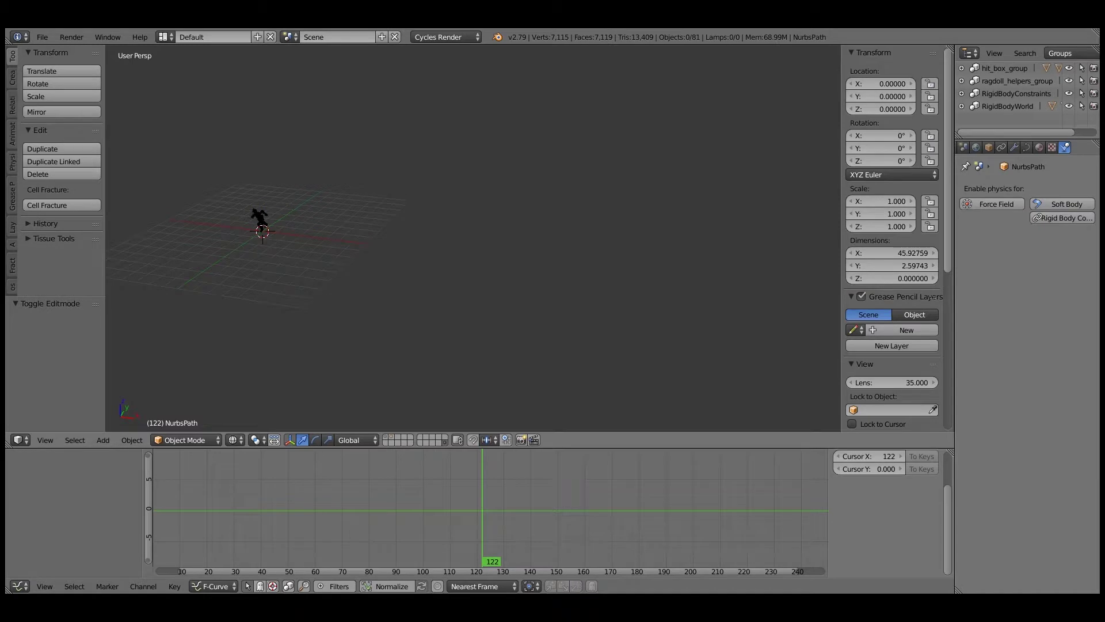
pyautogui.scroll(4, 472, 239)
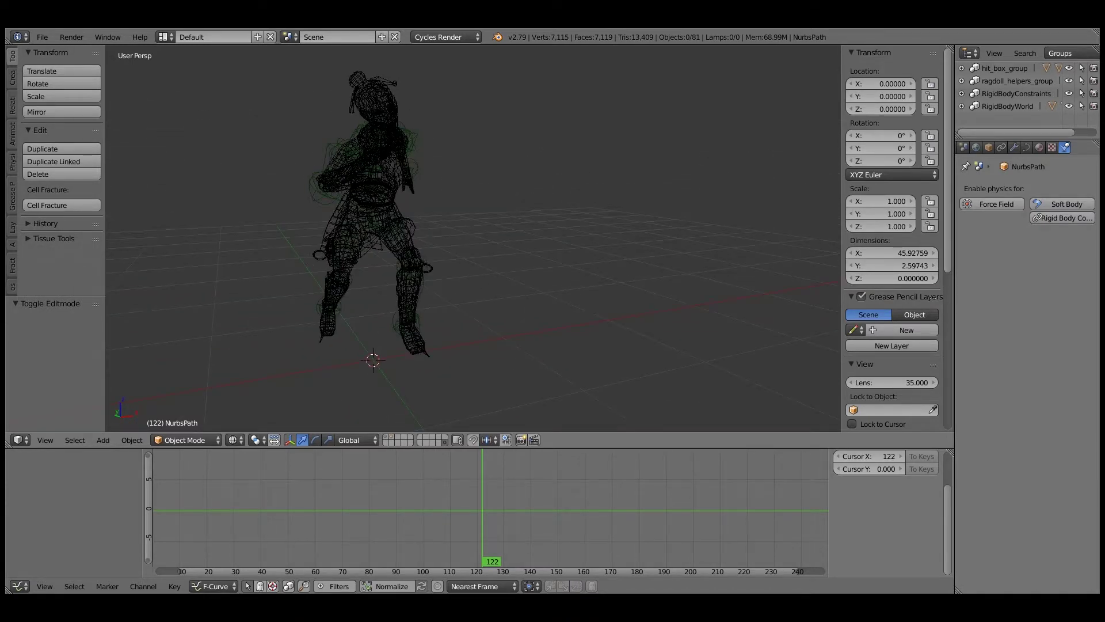
pyautogui.rightClick(395, 84)
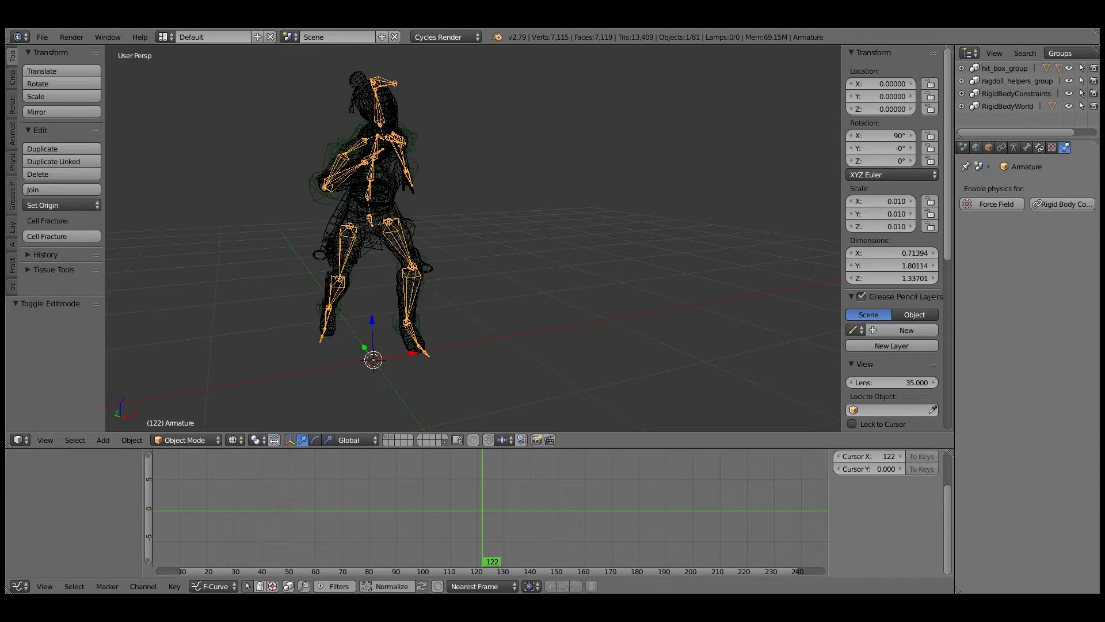
pyautogui.press('Tab')
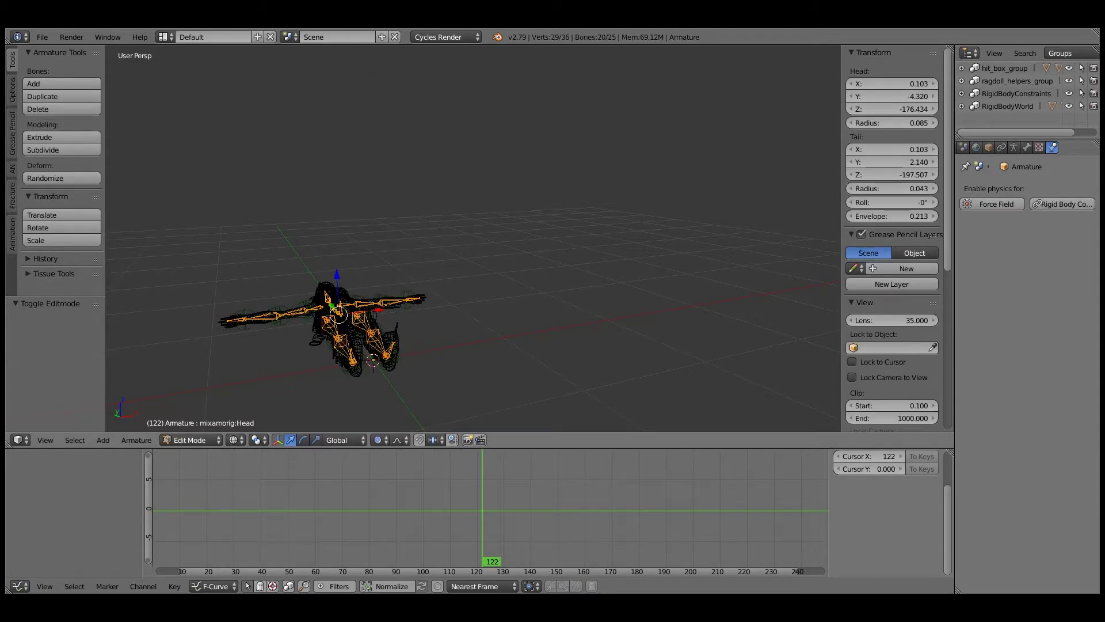
# - Add a new bone at the origin and shorten it by lowering its tip about 0.71 along Z
pyautogui.keyDown('shift'); pyautogui.moveTo(368, 322); pyautogui.dragTo(433, 285, button='middle'); pyautogui.keyUp('shift')
pyautogui.hotkey('shift', 'a')
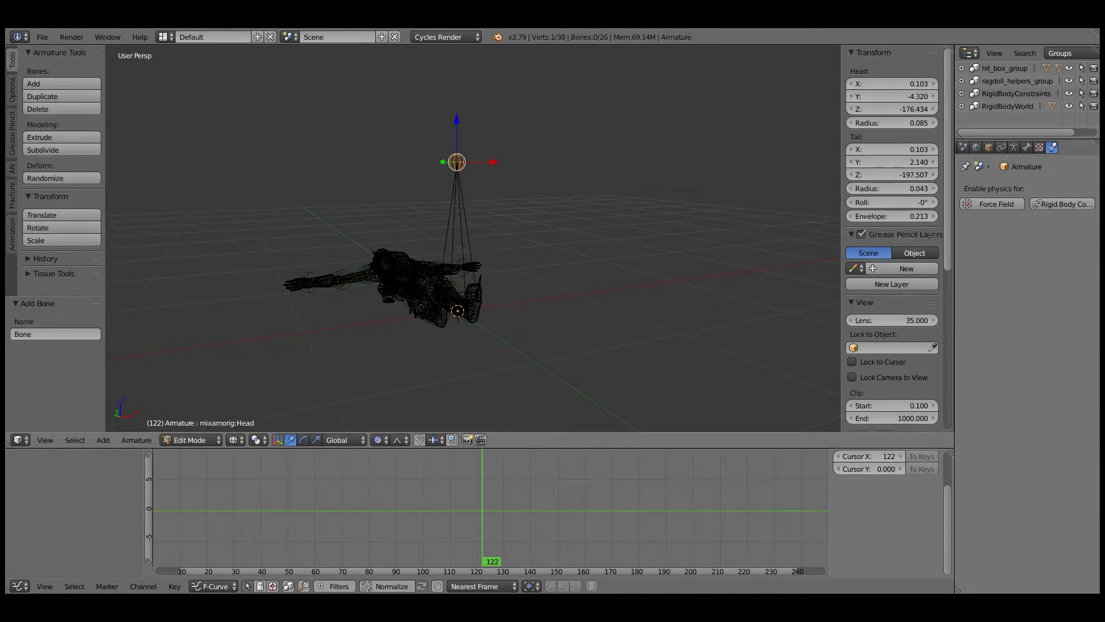
pyautogui.press('g')
pyautogui.press('z')
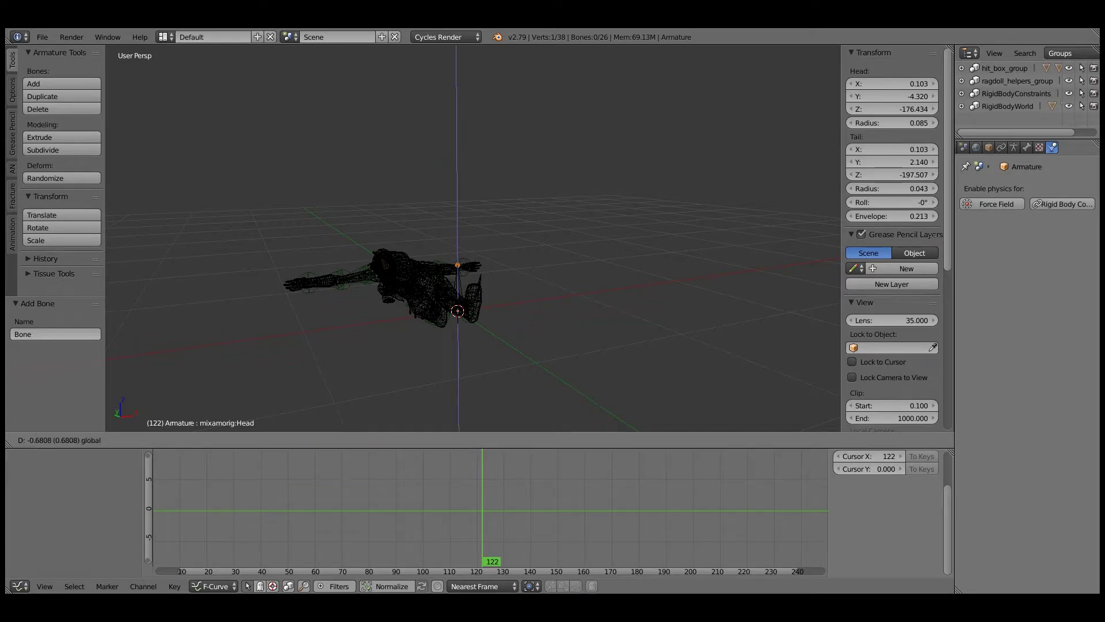
pyautogui.press('Return')
pyautogui.scroll(3, 472, 236)
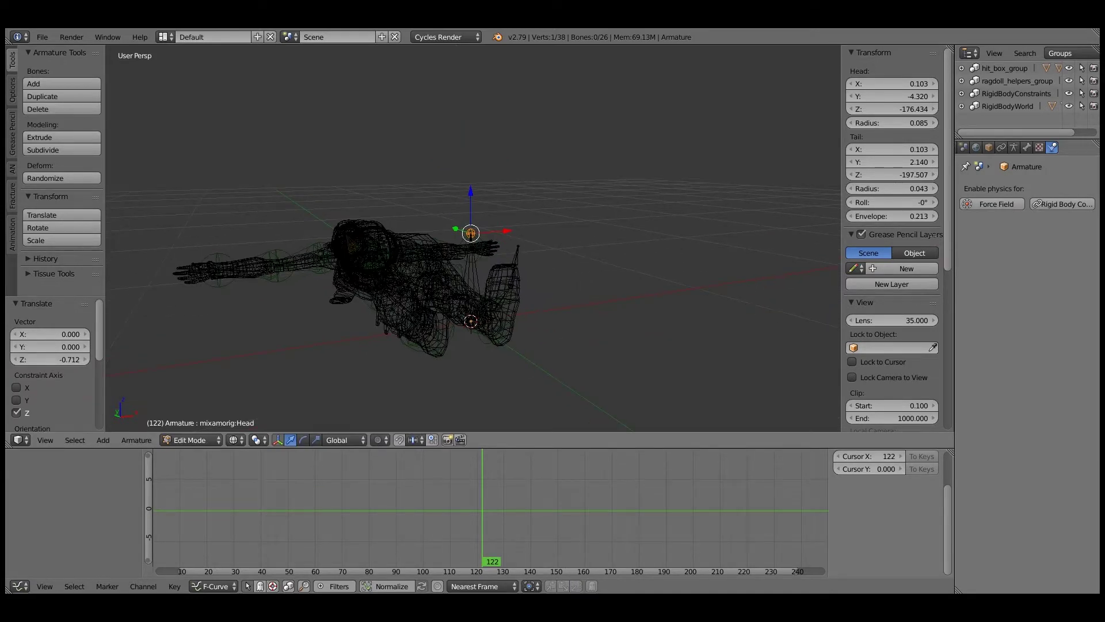
# - Rotate the new bone 90° about the global X axis
pyautogui.rightClick(470, 277)
pyautogui.press('r')
pyautogui.press('x')
pyautogui.press('9')
pyautogui.press('0')
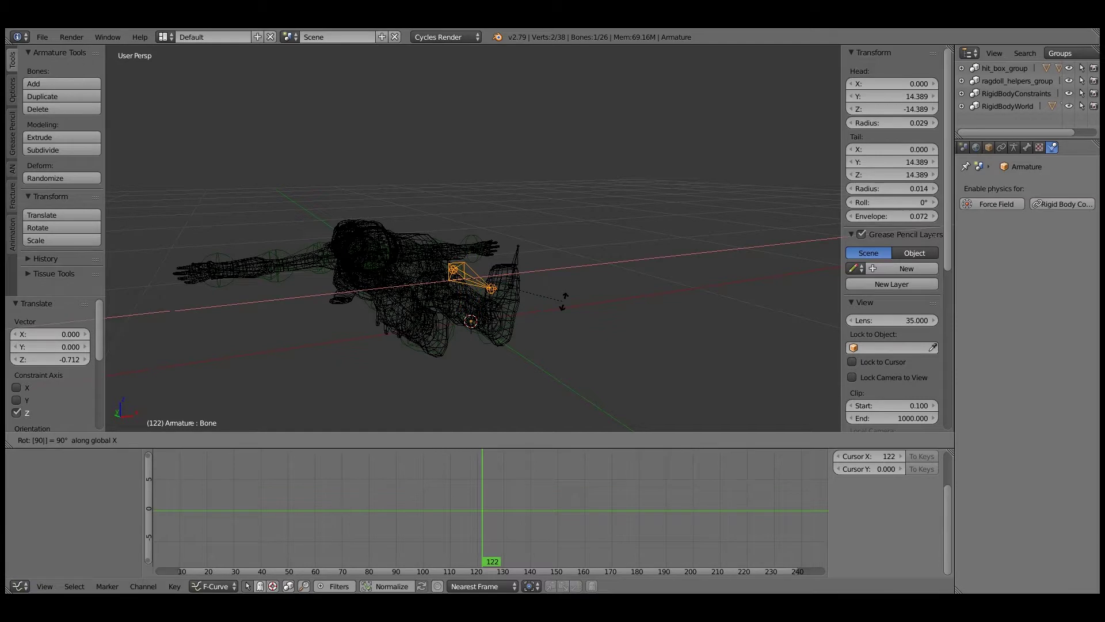
pyautogui.press('Return')
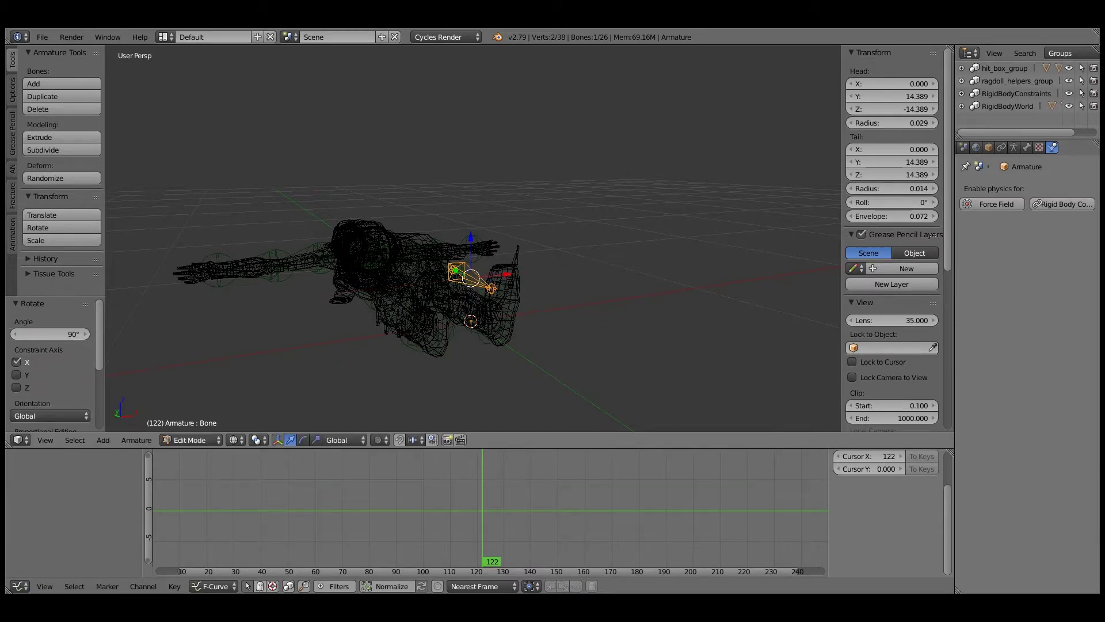
# - Lower the new bone about 0.15 along Z to ground level and check its placement between the feet in solid shading
pyautogui.press('g')
pyautogui.press('z')
pyautogui.press('Return')
pyautogui.press('z')
pyautogui.moveTo(506, 236); pyautogui.dragTo(434, 314, button='middle')
pyautogui.scroll(3, 435, 314)
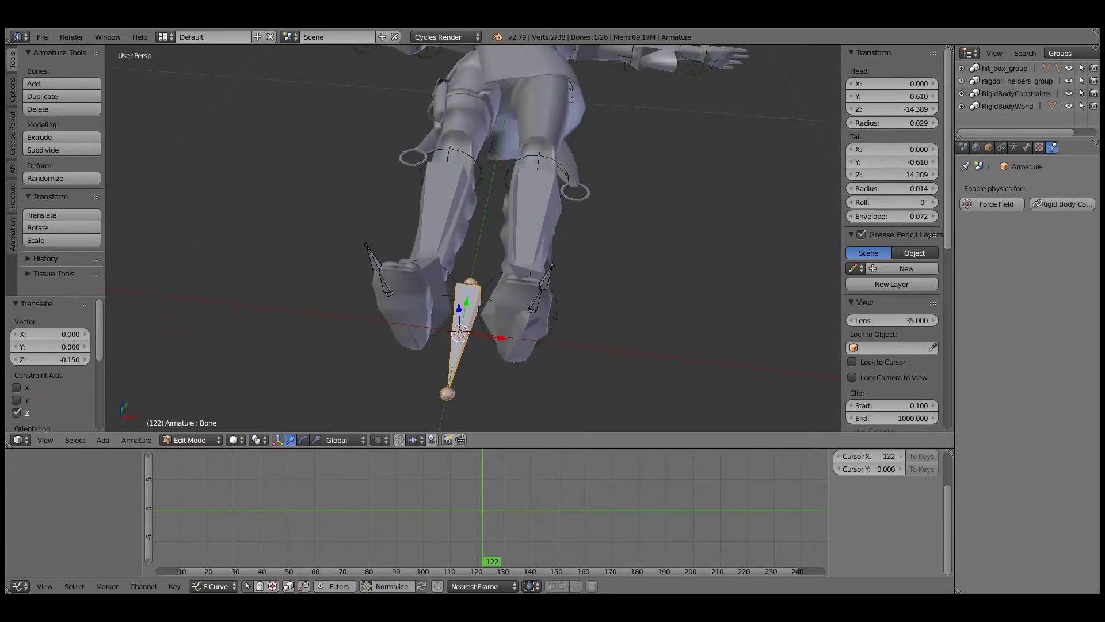
pyautogui.moveTo(449, 259); pyautogui.dragTo(461, 317, button='middle')
# - Parent the hips bone to the new ground bone with its offset kept, and leave Edit Mode
pyautogui.press('z')
pyautogui.rightClick(510, 153)
pyautogui.moveTo(511, 156); pyautogui.dragTo(509, 190, button='middle')
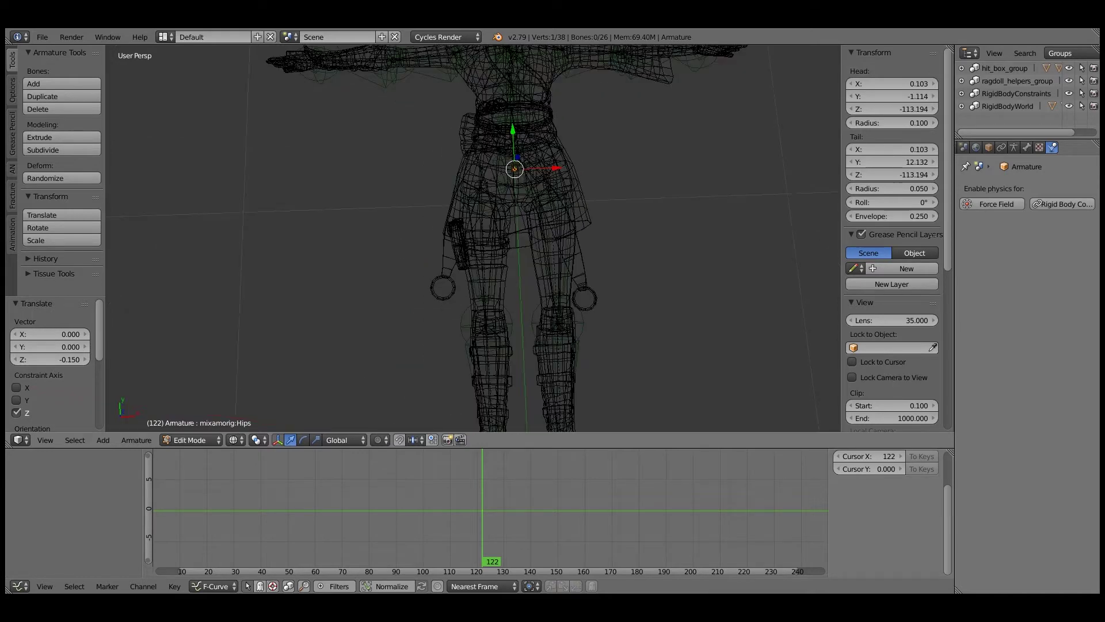
pyautogui.press('a')
pyautogui.moveTo(512, 148); pyautogui.dragTo(593, 121, button='middle')
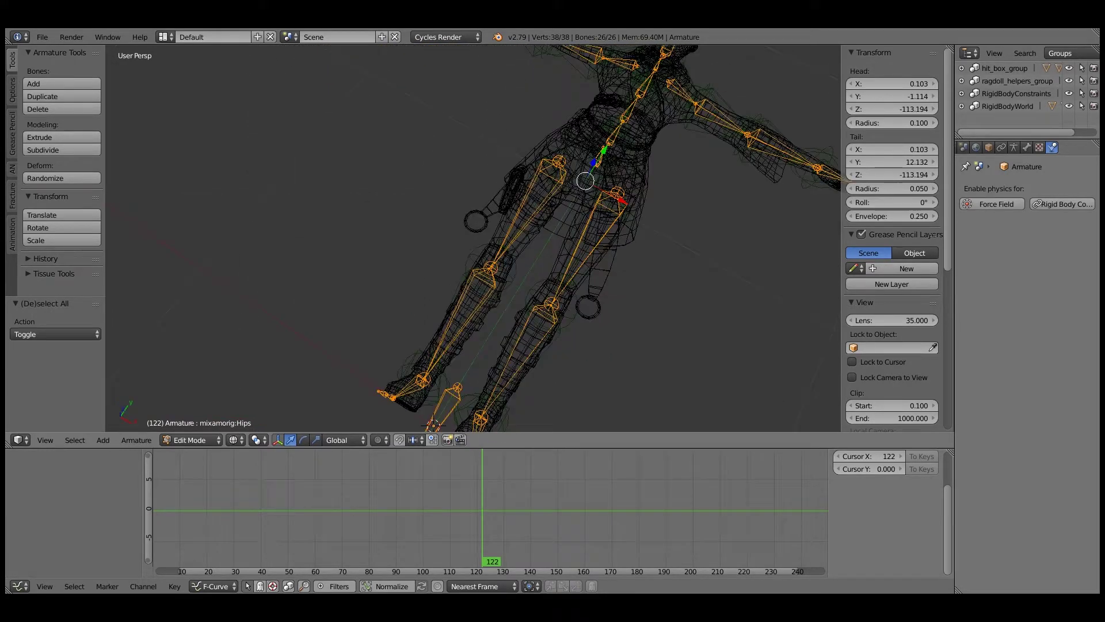
pyautogui.moveTo(518, 247); pyautogui.dragTo(478, 173, button='middle')
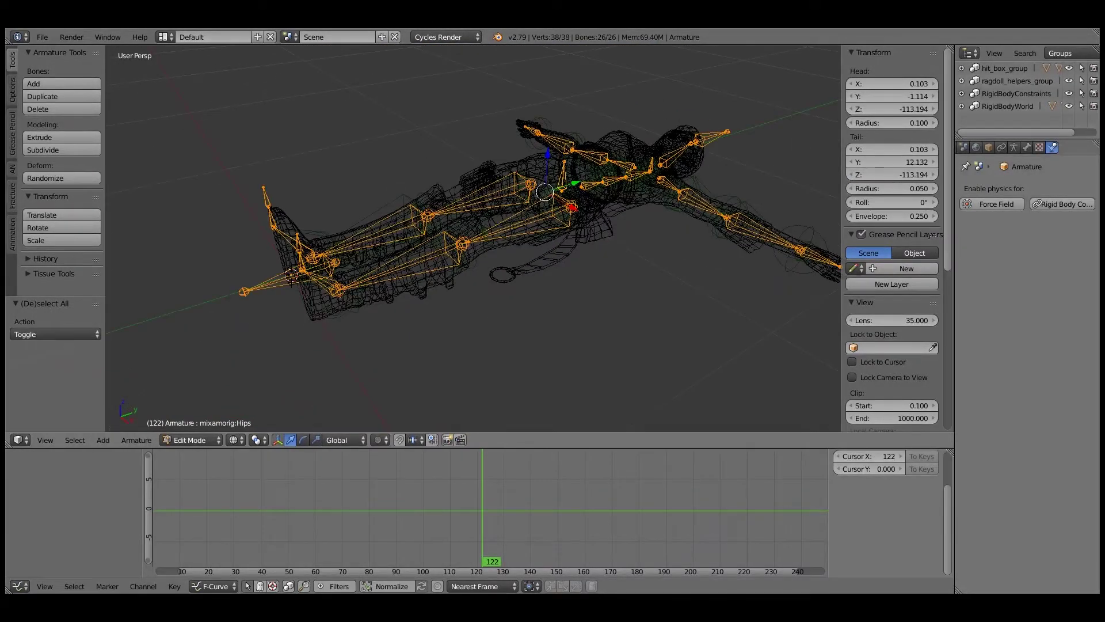
pyautogui.press('a')
pyautogui.rightClick(564, 176)
pyautogui.moveTo(565, 176); pyautogui.dragTo(711, 242, button='middle')
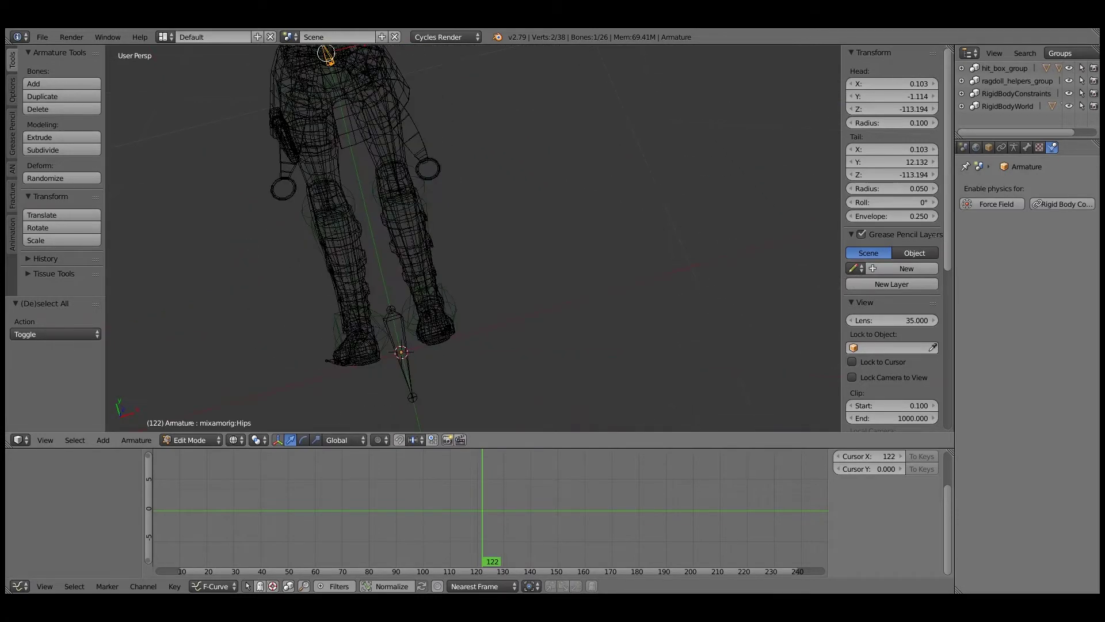
pyautogui.keyDown('shift'); pyautogui.rightClick(402, 352); pyautogui.keyUp('shift')
pyautogui.hotkey('ctrl', 'p')
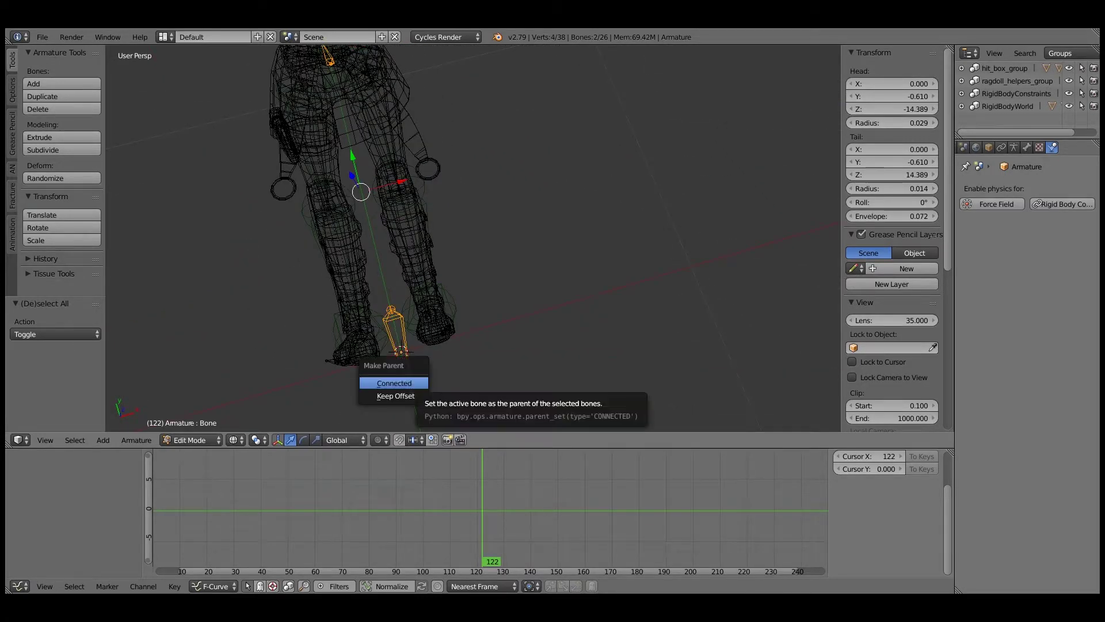
pyautogui.click(401, 352)
pyautogui.press('Tab')
# - Test the new root bone in Pose Mode with a trial move that is cancelled, and play the character's animation
pyautogui.scroll(-4, 401, 352)
pyautogui.moveTo(401, 352); pyautogui.dragTo(426, 285, button='middle')
pyautogui.press('a')
pyautogui.click(184, 440)
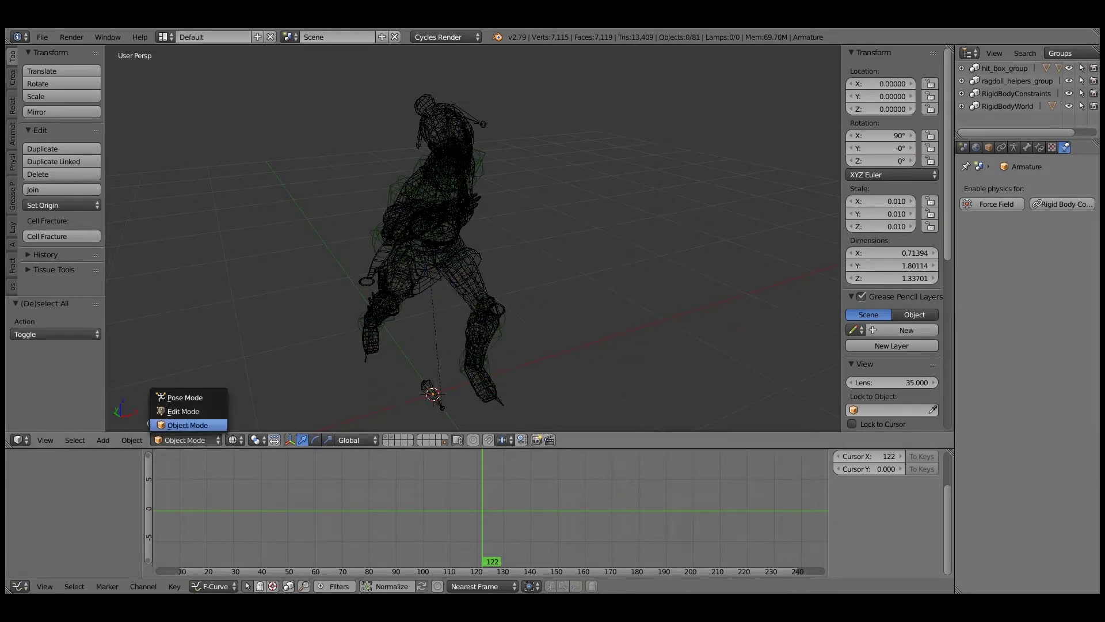
pyautogui.click(173, 392)
pyautogui.rightClick(426, 383)
pyautogui.press('g')
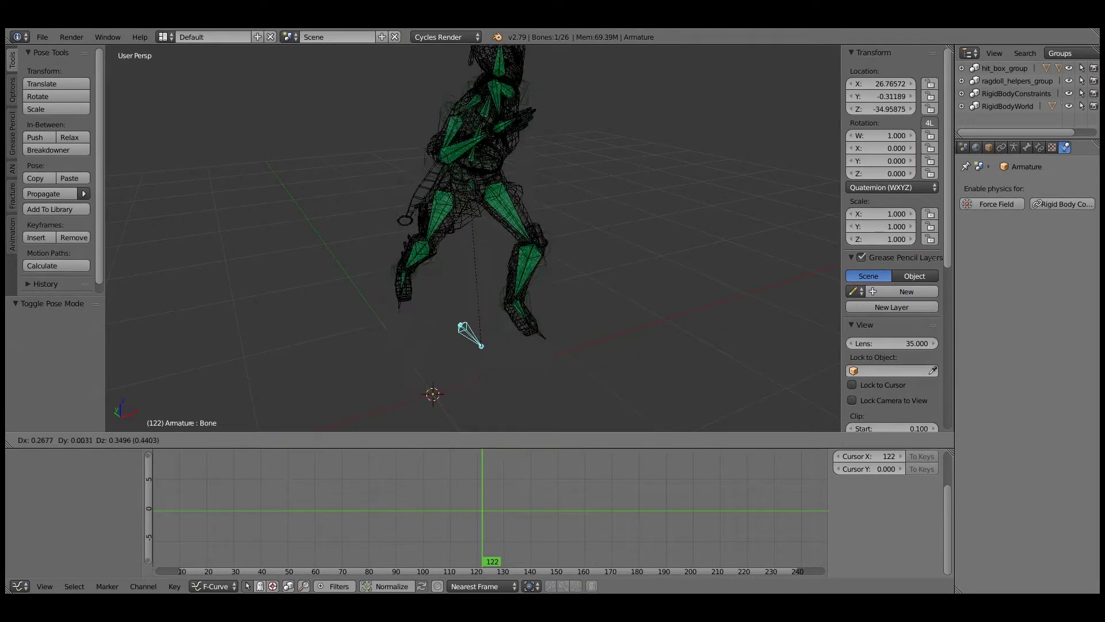
pyautogui.press('Escape')
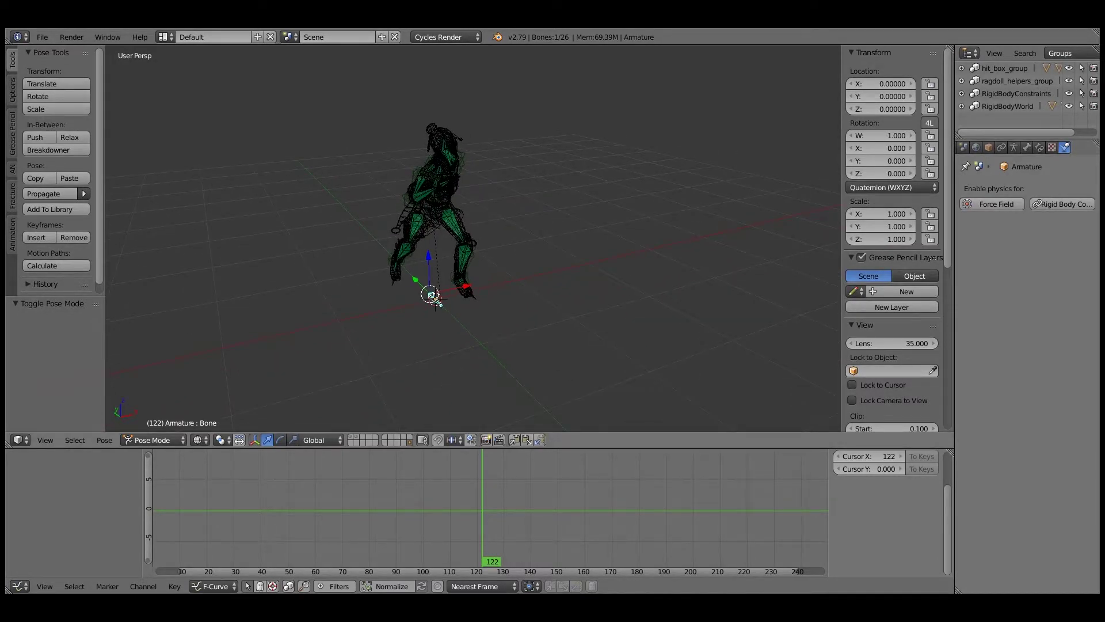
pyautogui.hotkey('alt', 'a')
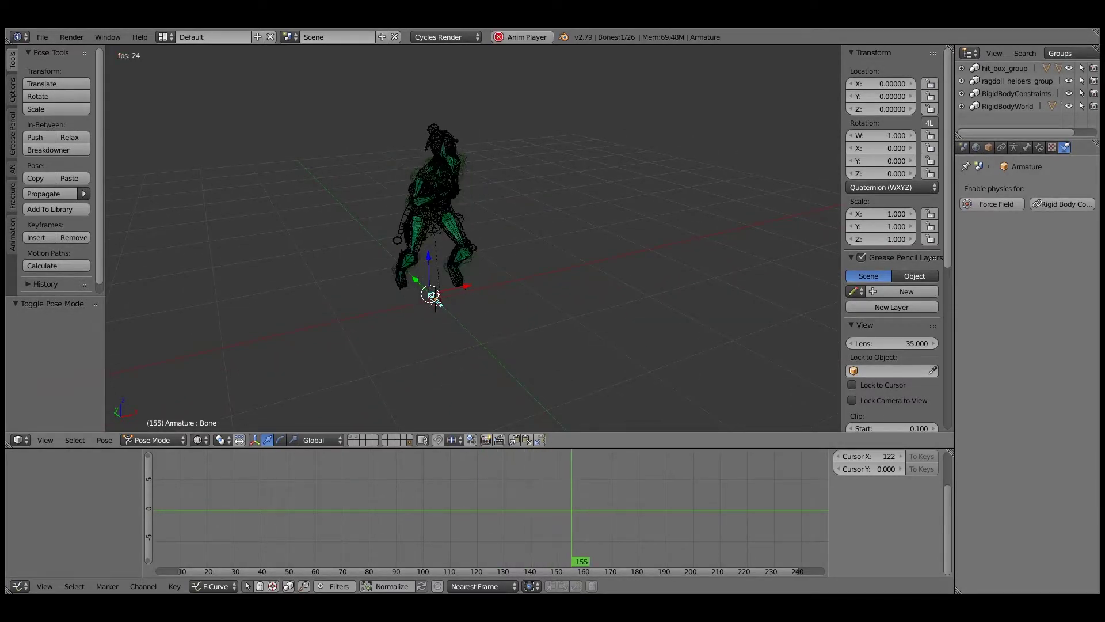
pyautogui.hotkey('alt', 'a')
# - Show the path's layer and select the curved path to inspect it
pyautogui.press('2')
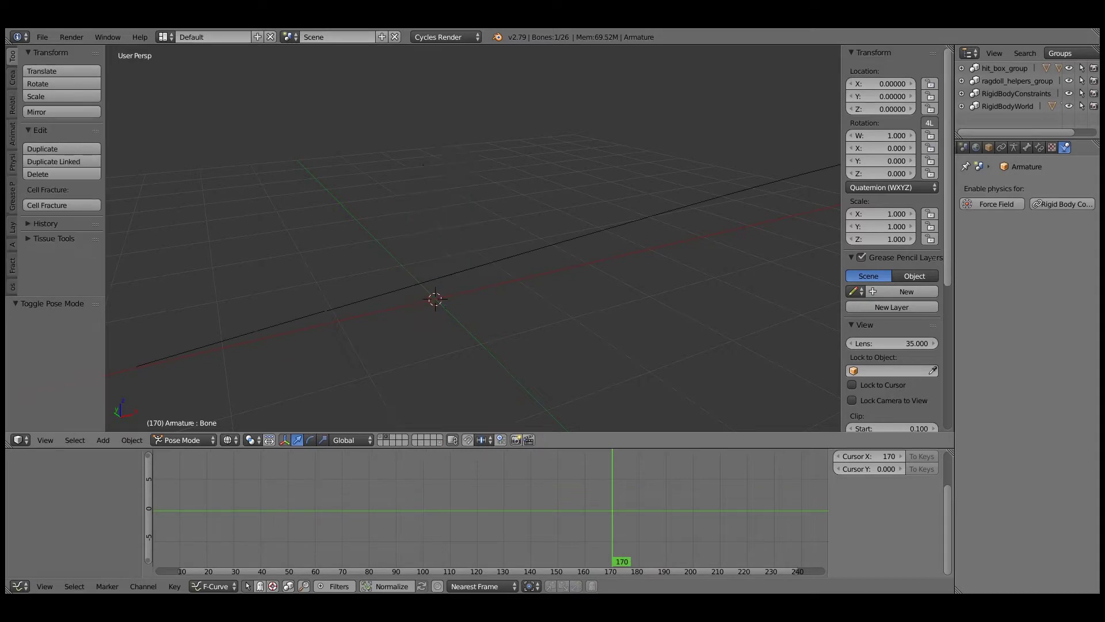
pyautogui.scroll(-3, 473, 238)
pyautogui.moveTo(473, 248); pyautogui.dragTo(444, 243, button='middle')
pyautogui.rightClick(518, 251)
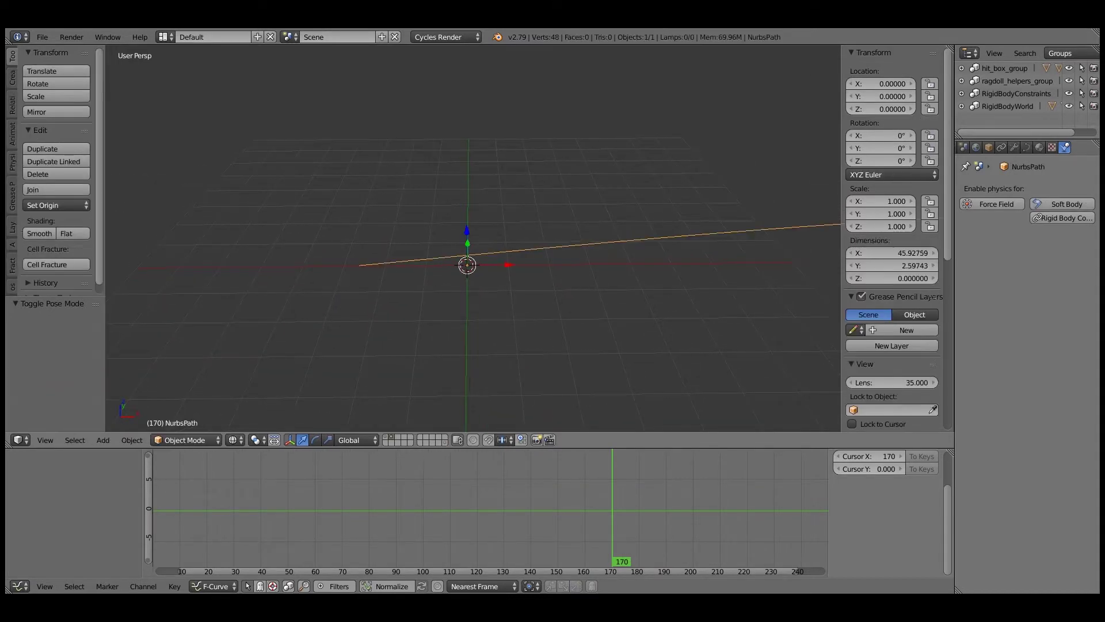
pyautogui.moveTo(518, 251); pyautogui.dragTo(497, 234, button='middle')
# - Show the character's layer, try duplicating all of its objects, and undo the duplication
pyautogui.click(444, 443)
pyautogui.scroll(5, 473, 247)
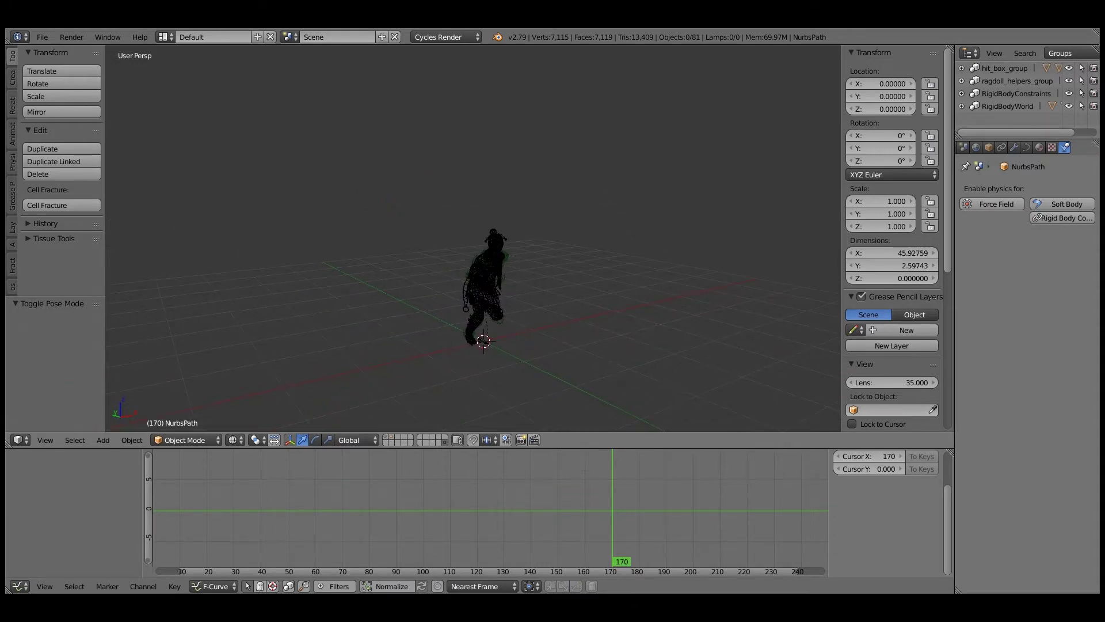
pyautogui.press('a')
pyautogui.hotkey('shift', 'd')
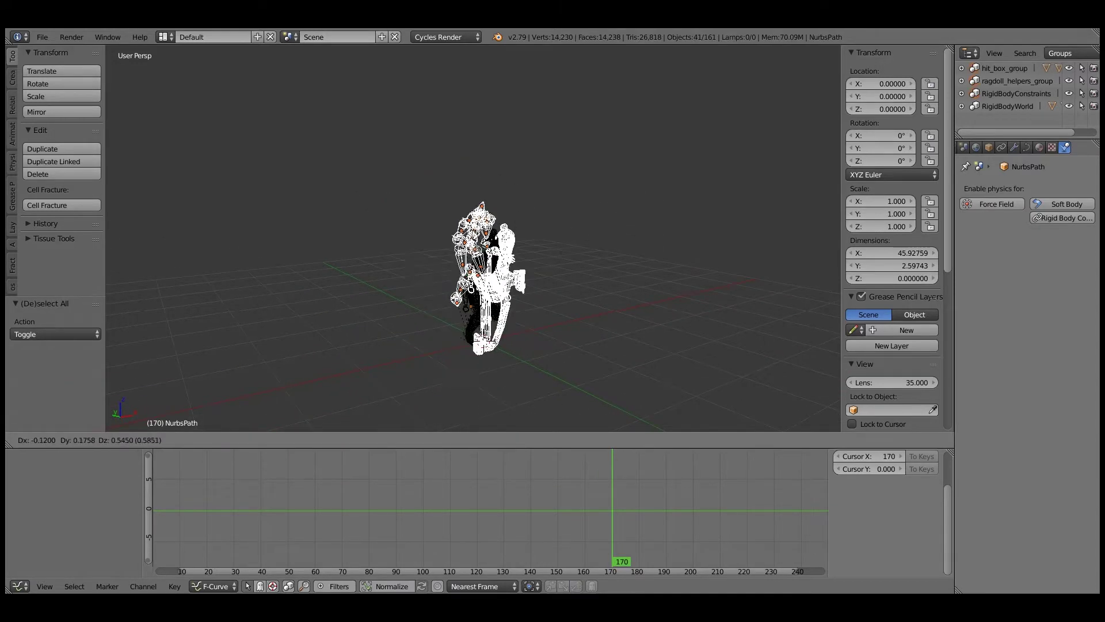
pyautogui.press('Escape')
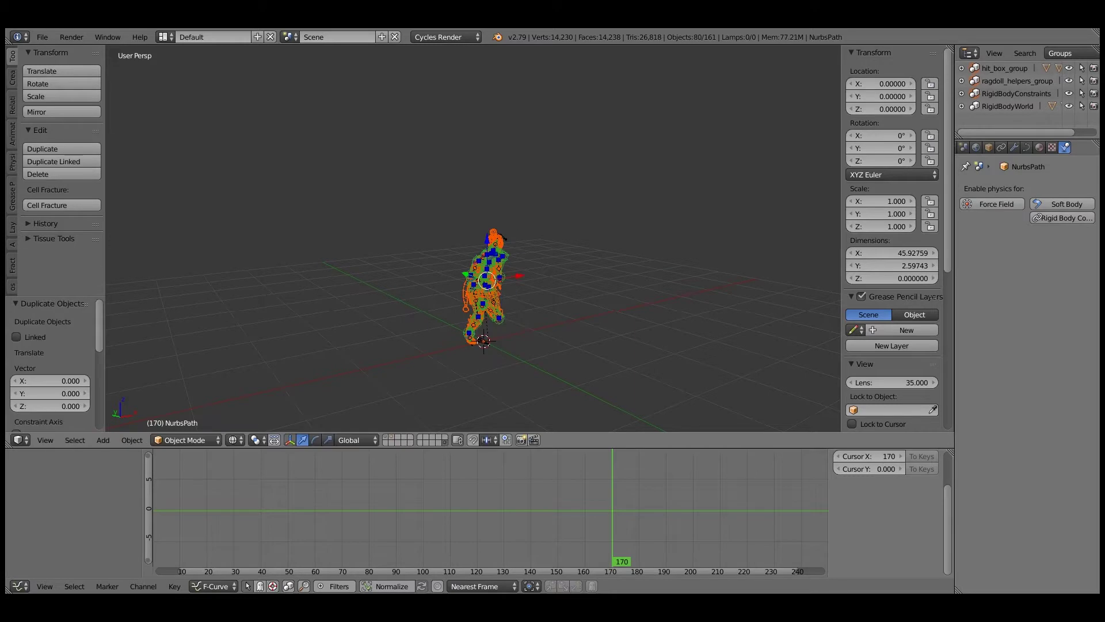
pyautogui.hotkey('ctrl', 'z')
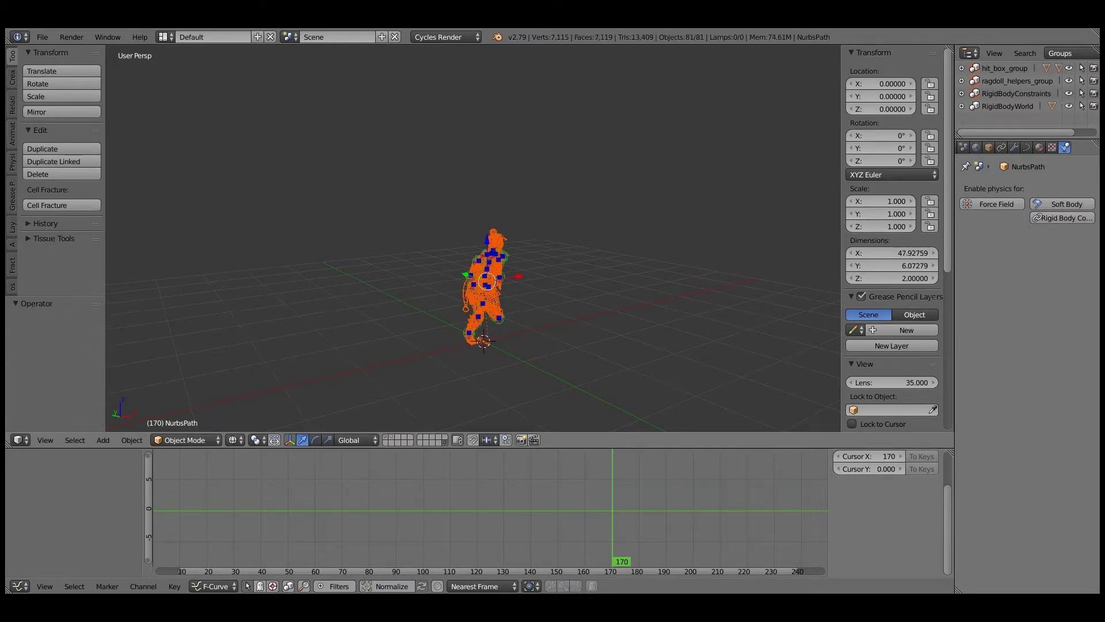
# - Deselect everything and save the Blender file to the Desktop as "tut"
pyautogui.scroll(1, 487, 300)
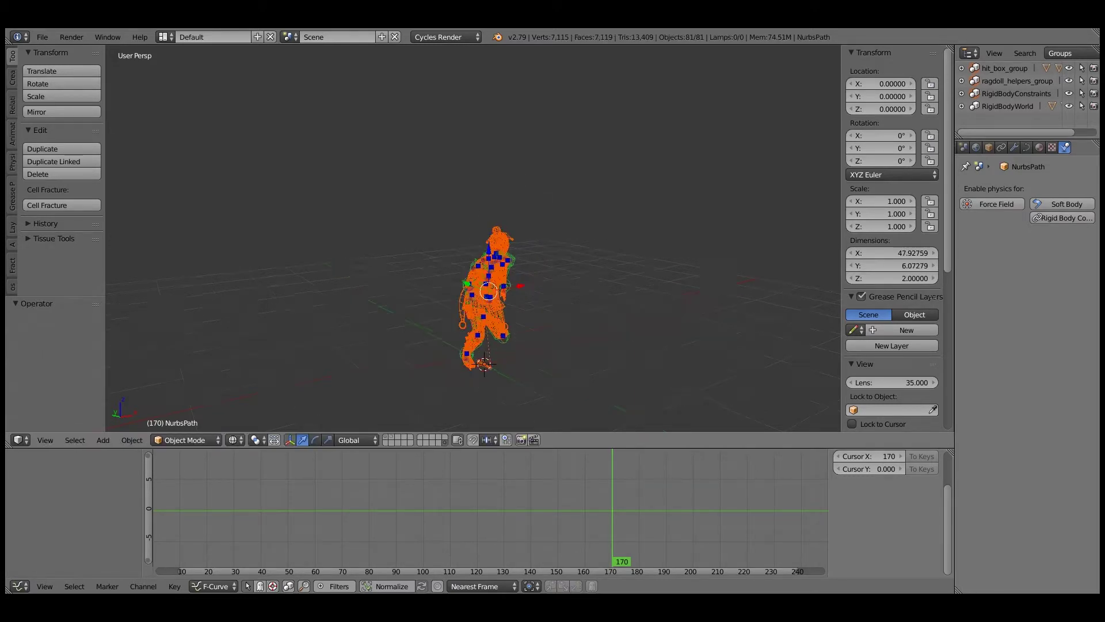
pyautogui.press('a')
pyautogui.keyDown('shift'); pyautogui.moveTo(473, 322); pyautogui.dragTo(498, 272, button='middle'); pyautogui.keyUp('shift')
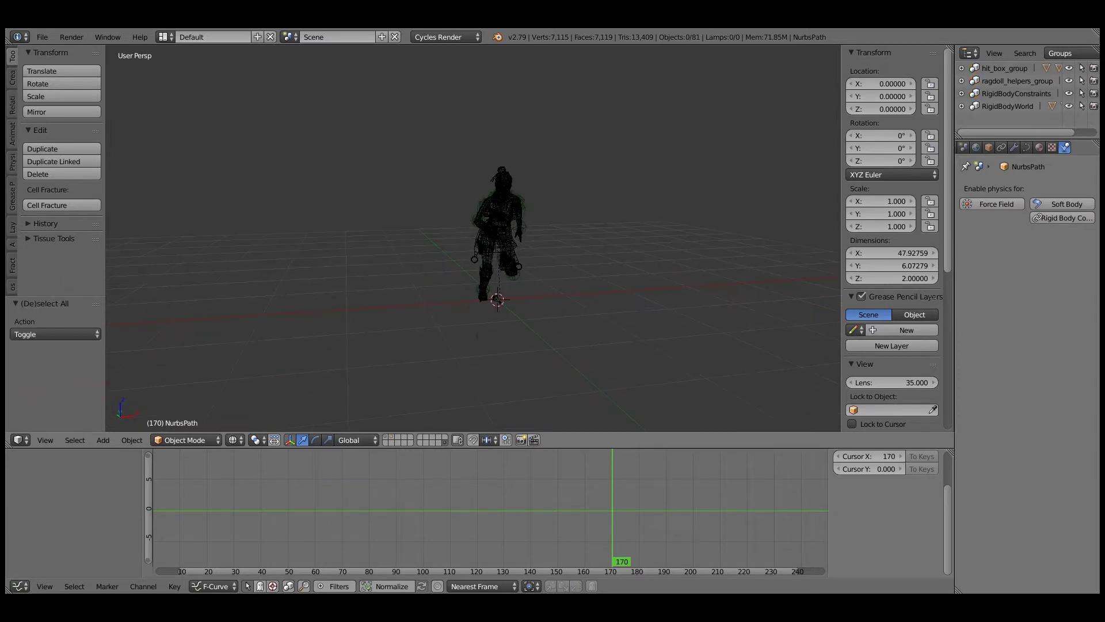
pyautogui.hotkey('ctrl', 's')
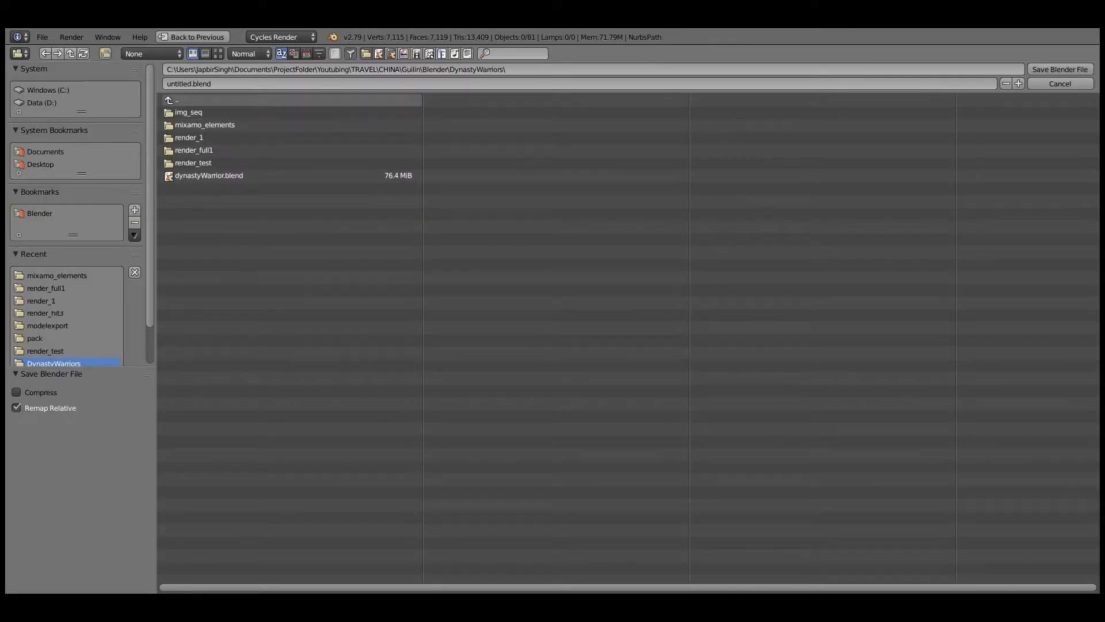
pyautogui.click(40, 165)
pyautogui.click(230, 84)
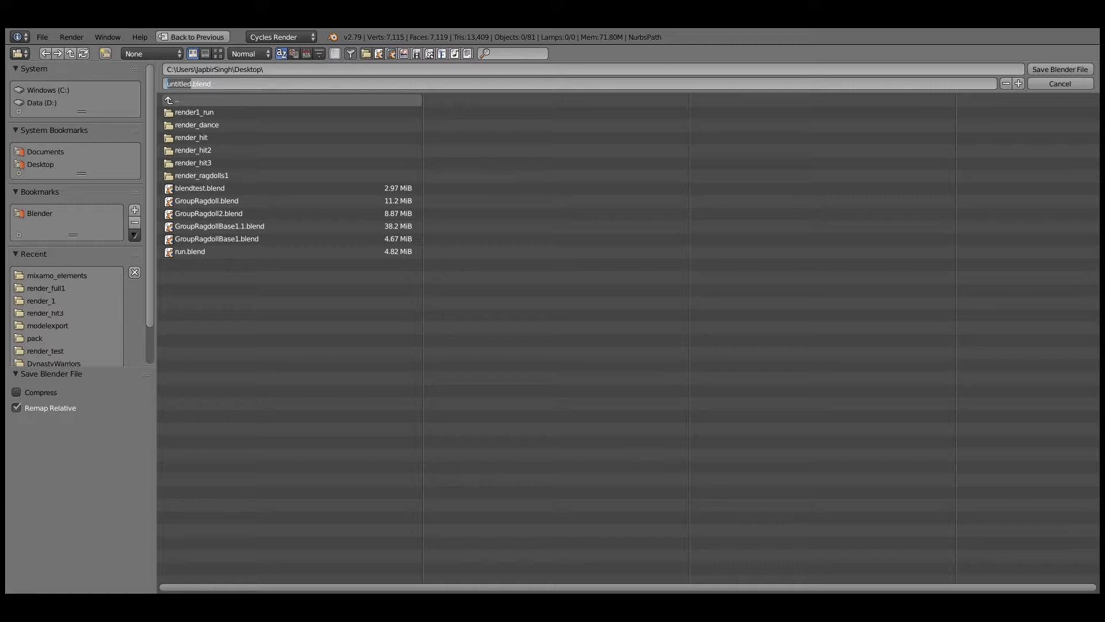
pyautogui.write('tut')
pyautogui.press('Return')
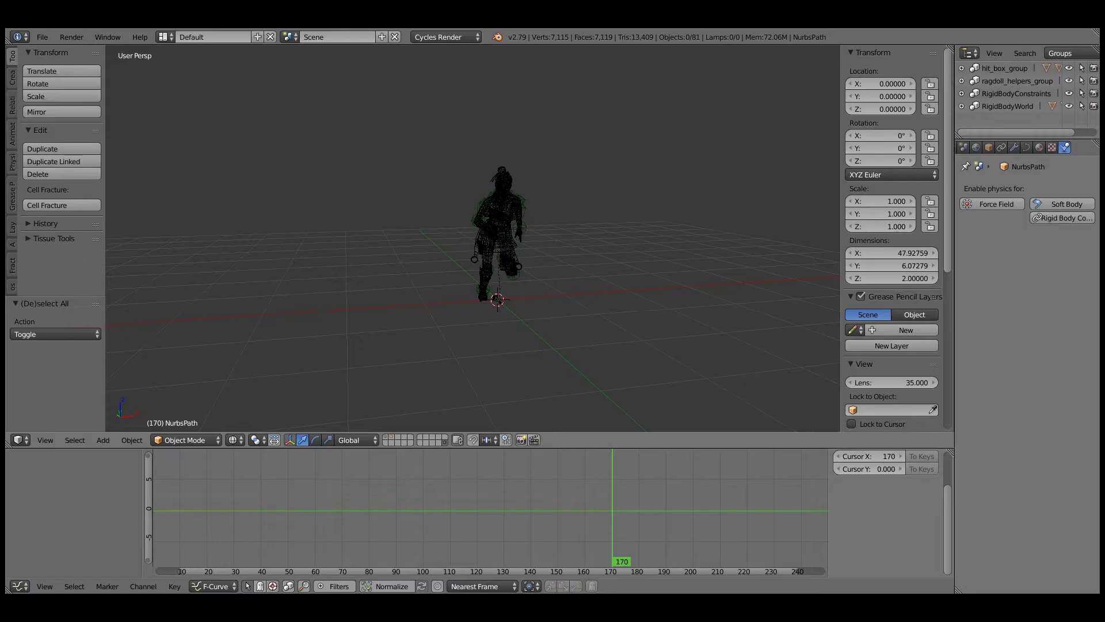
# - Try again to duplicate every selected character object in wireframe, and undo it
pyautogui.press('a')
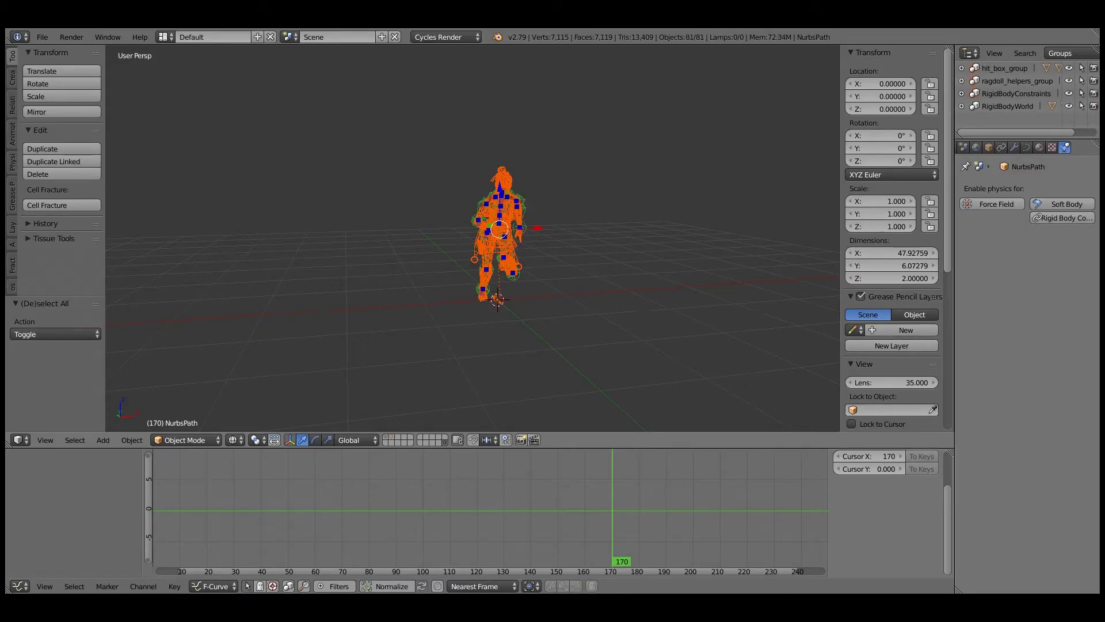
pyautogui.hotkey('shift', 'd')
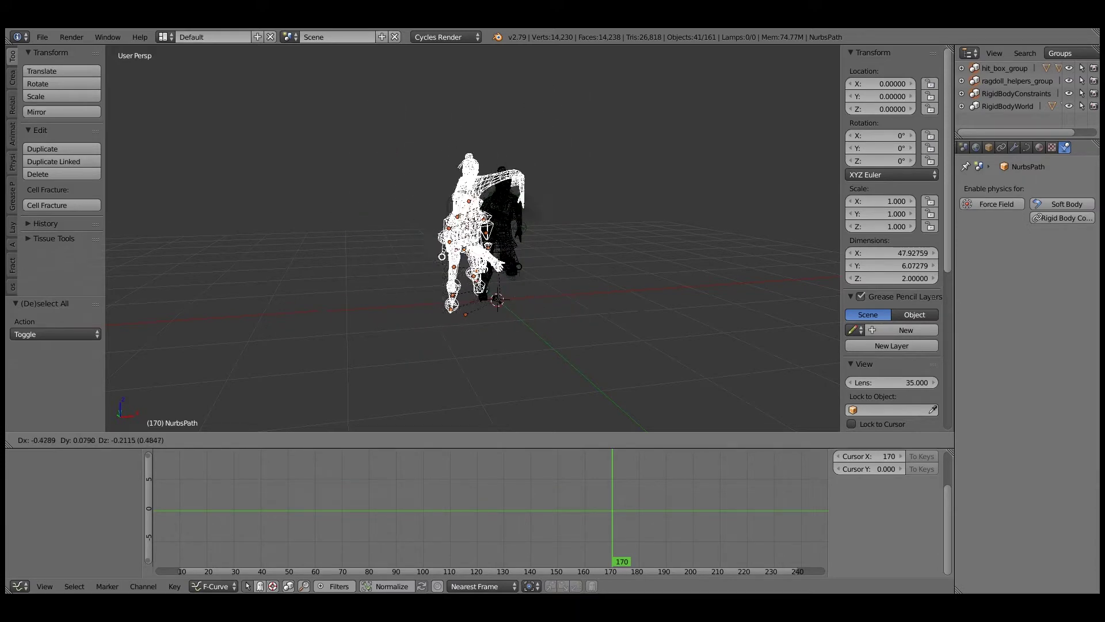
pyautogui.press('Escape')
pyautogui.hotkey('ctrl', 'z')
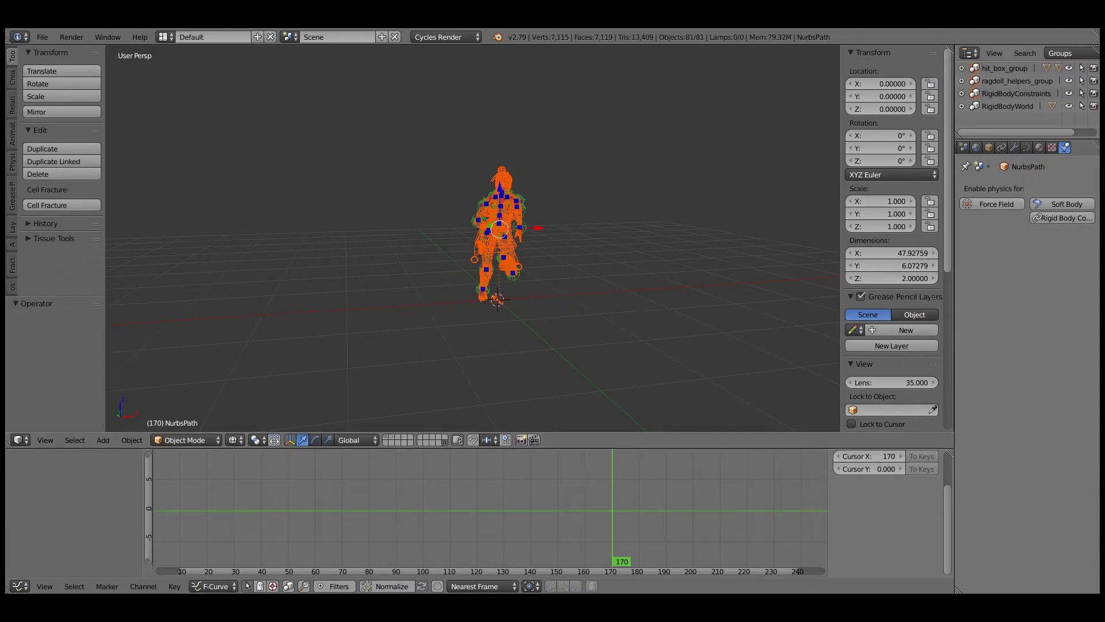
# - Display all scenes in the Outliner and switch the viewport to solid shading
pyautogui.click(1065, 53)
pyautogui.click(1024, 68)
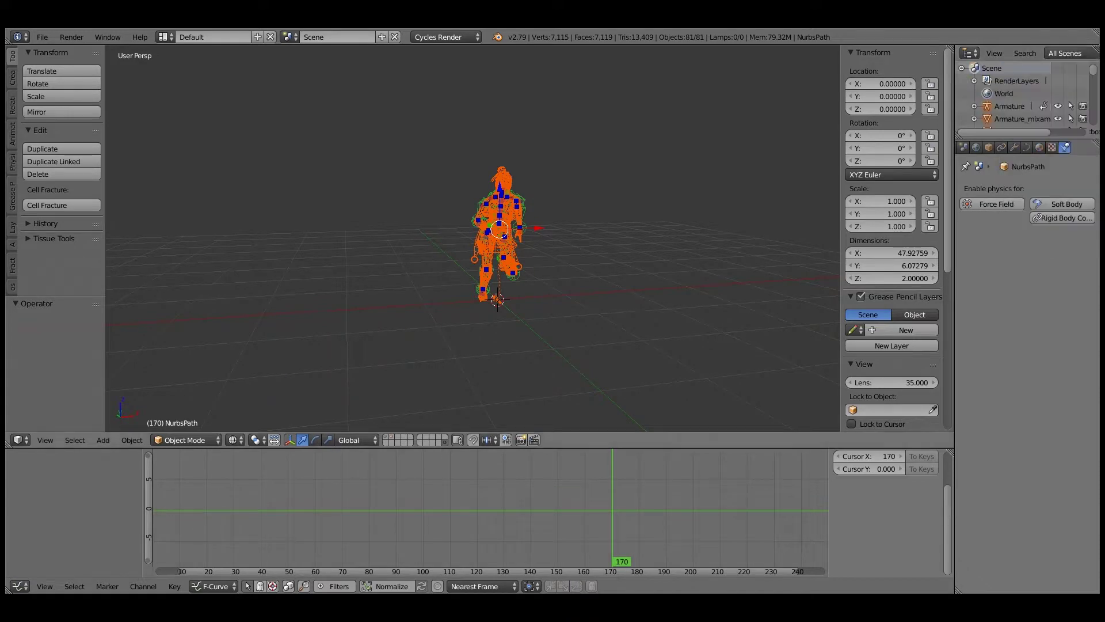
pyautogui.press('a')
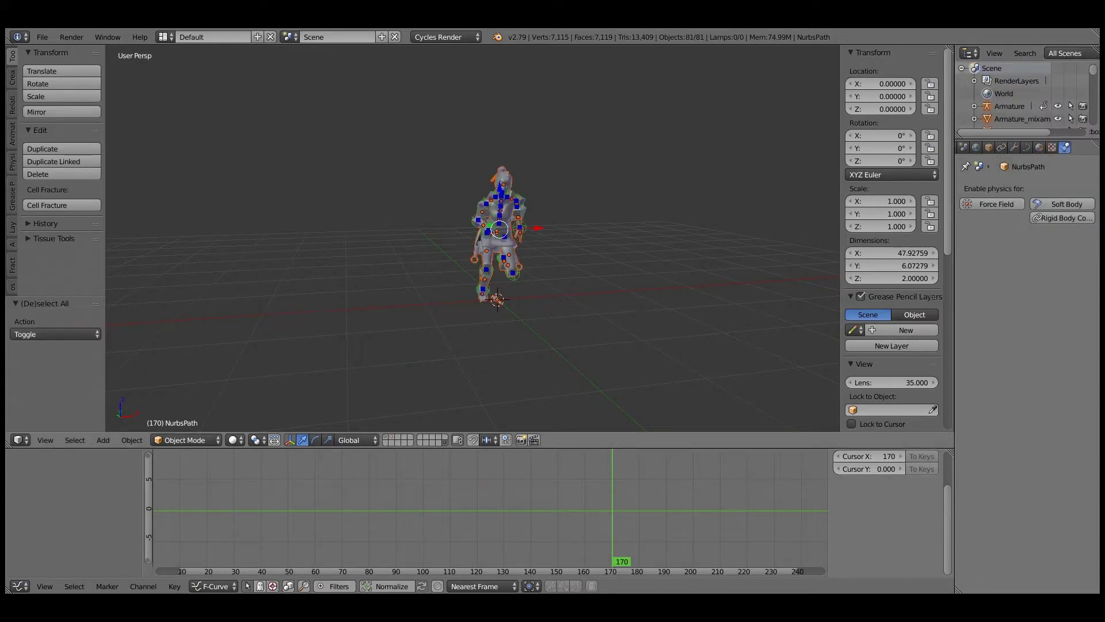
# - Try duplicating the shaded character and moving the whole set about 0.76 along X, undoing both trials
pyautogui.hotkey('shift', 'd')
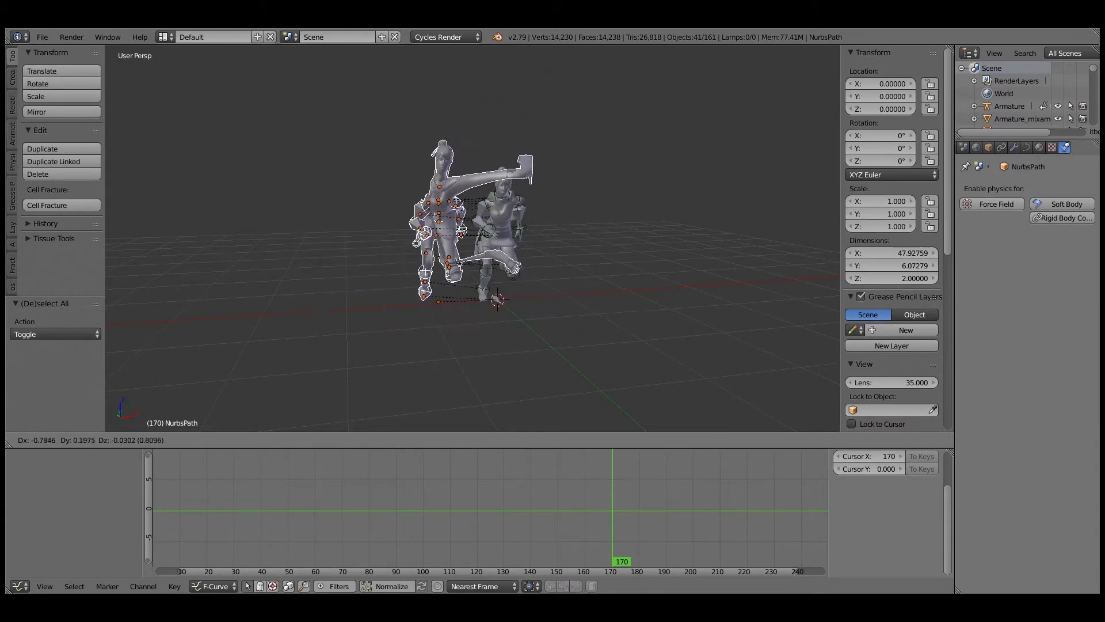
pyautogui.press('Escape')
pyautogui.hotkey('ctrl', 'z')
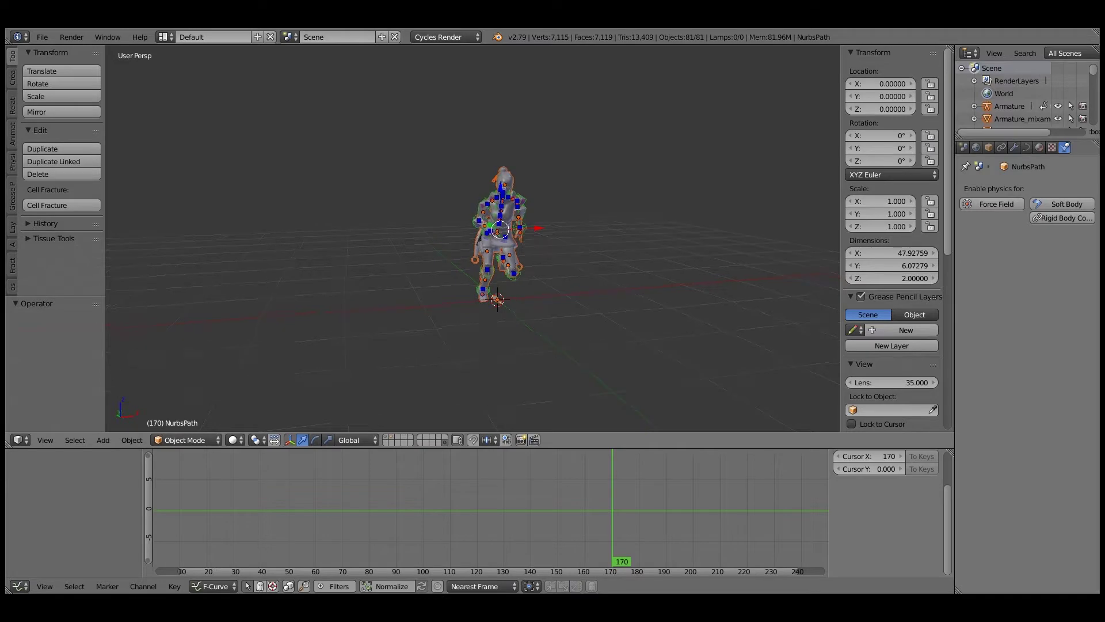
pyautogui.moveTo(473, 238); pyautogui.dragTo(507, 245, button='middle')
pyautogui.press('a')
pyautogui.press('a')
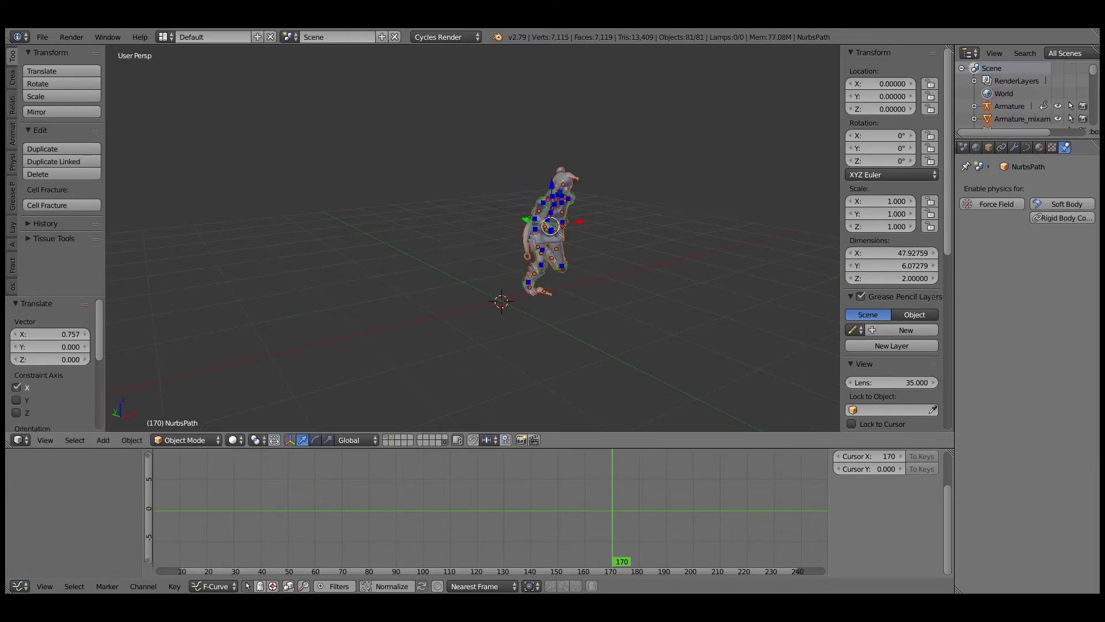
pyautogui.press('a')
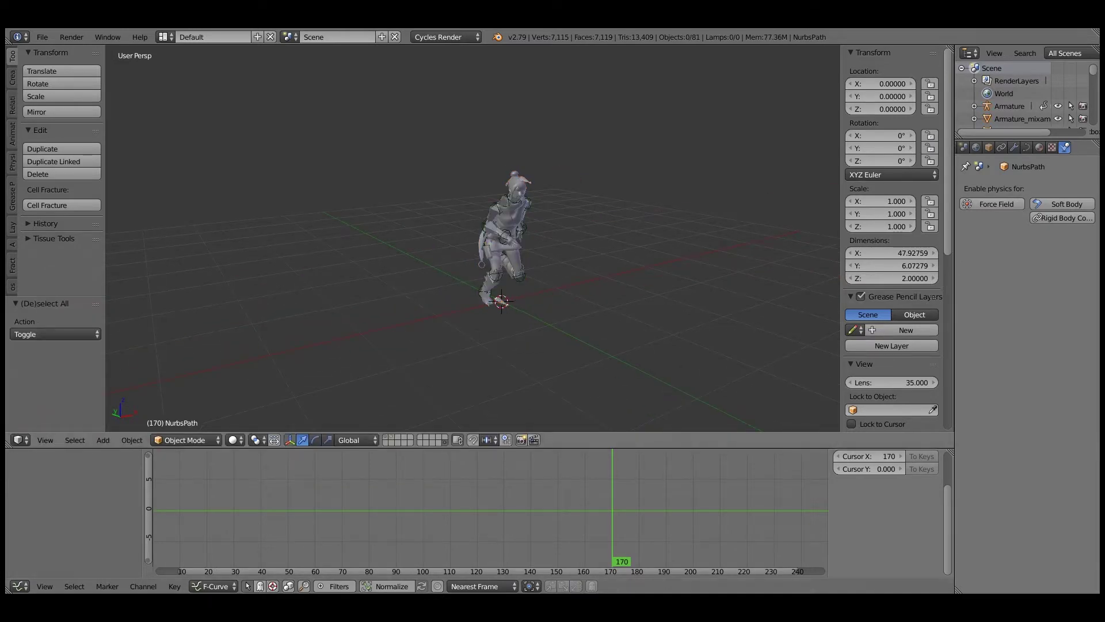
# - Select the character's armature and switch it from Pose Mode to Object Mode
pyautogui.press('a')
pyautogui.scroll(4, 472, 239)
pyautogui.rightClick(584, 105)
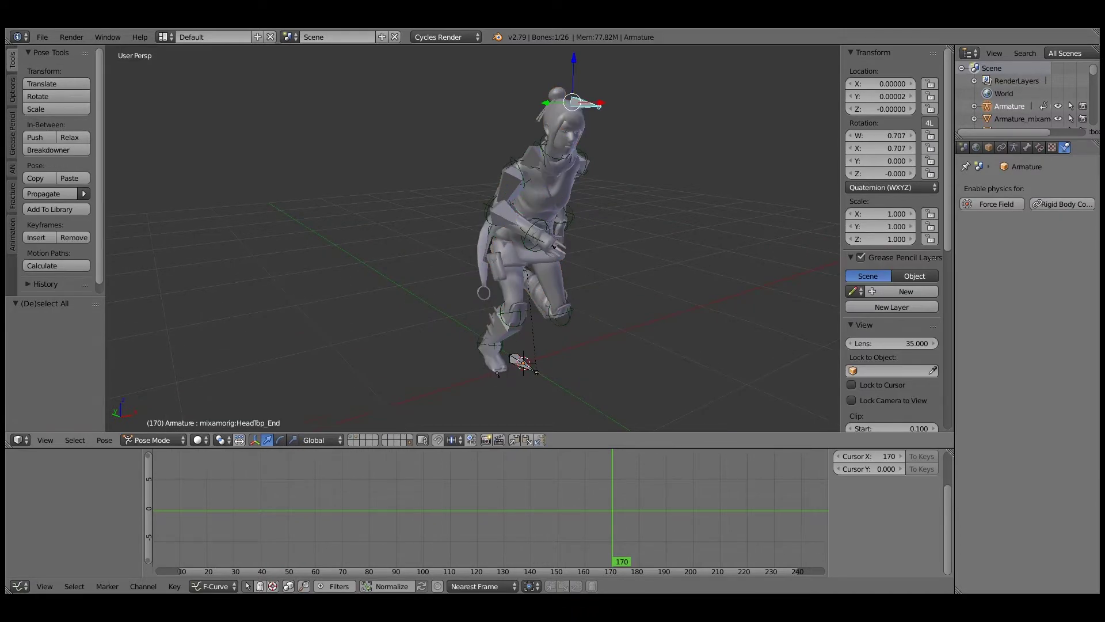
pyautogui.click(154, 440)
pyautogui.click(155, 424)
pyautogui.scroll(-3, 472, 239)
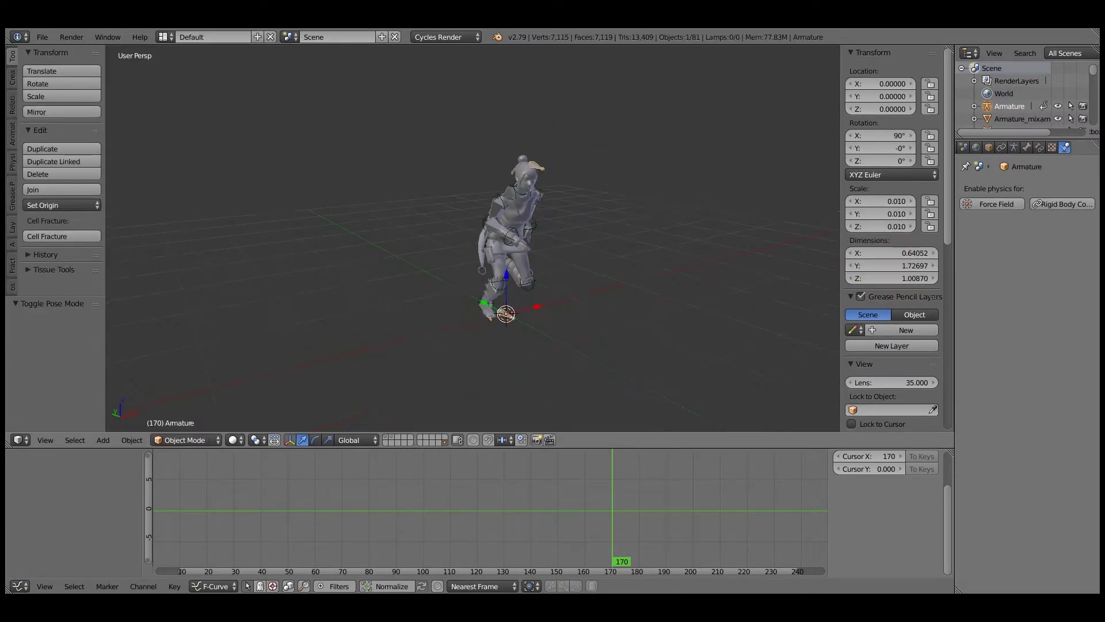
# - Duplicate all character objects in place, including the armature, move the copies to layer 2 and show that layer
pyautogui.press('a')
pyautogui.press('a')
pyautogui.hotkey('shift', 'd')
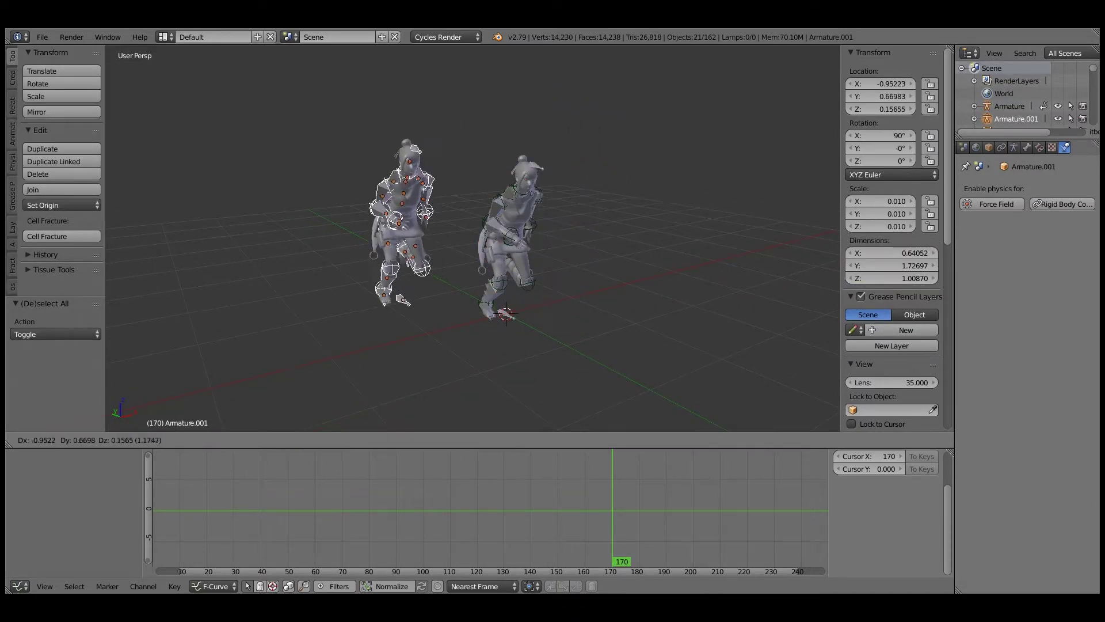
pyautogui.press('Escape')
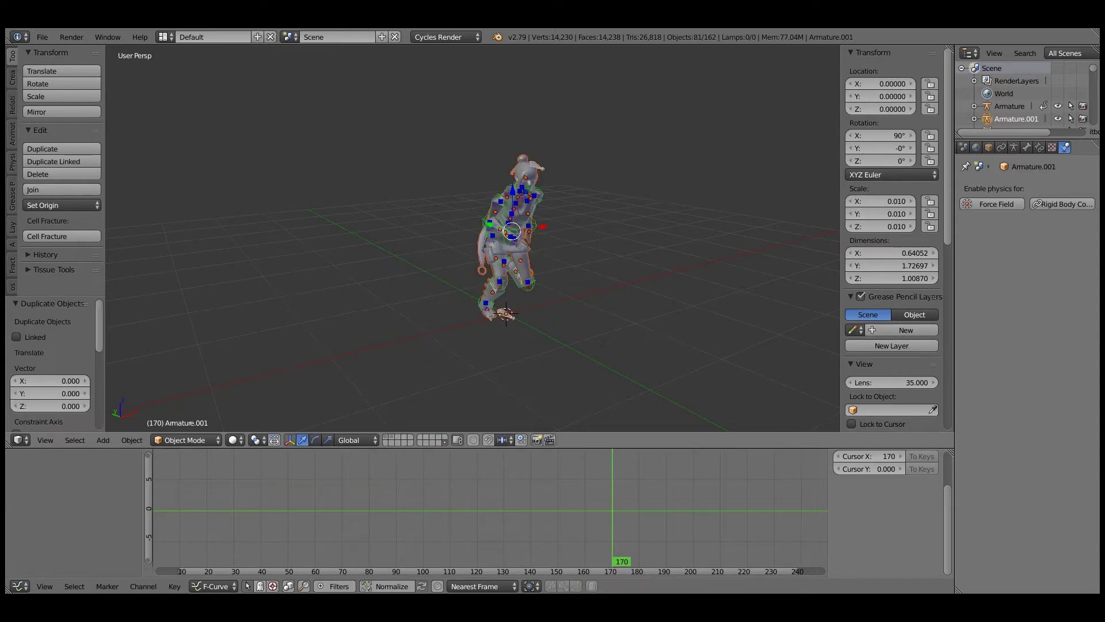
pyautogui.press('m')
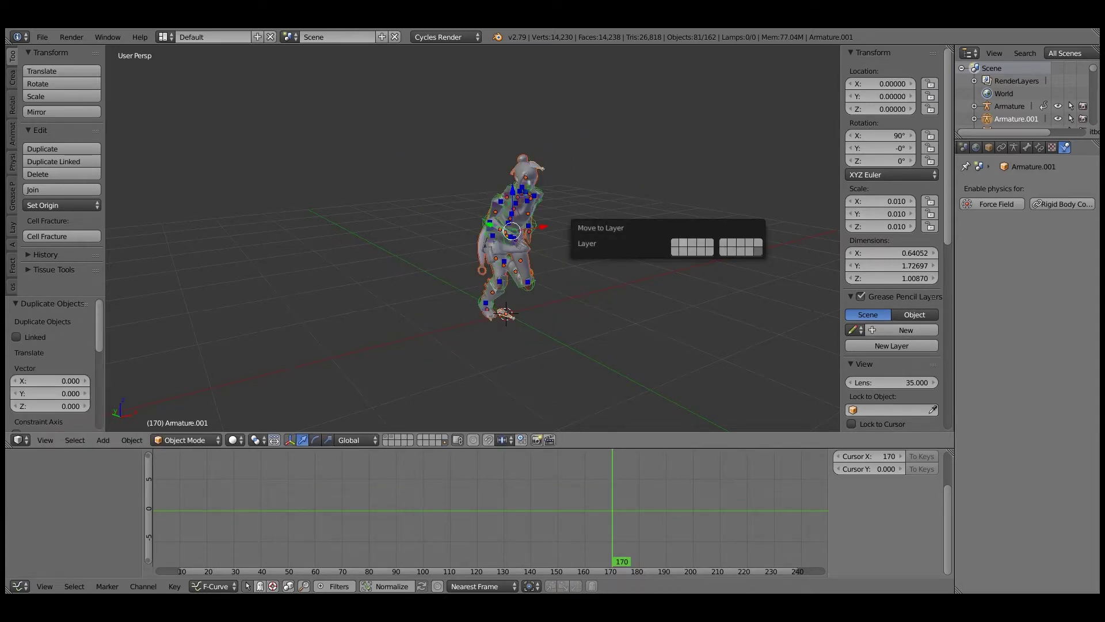
pyautogui.click(684, 243)
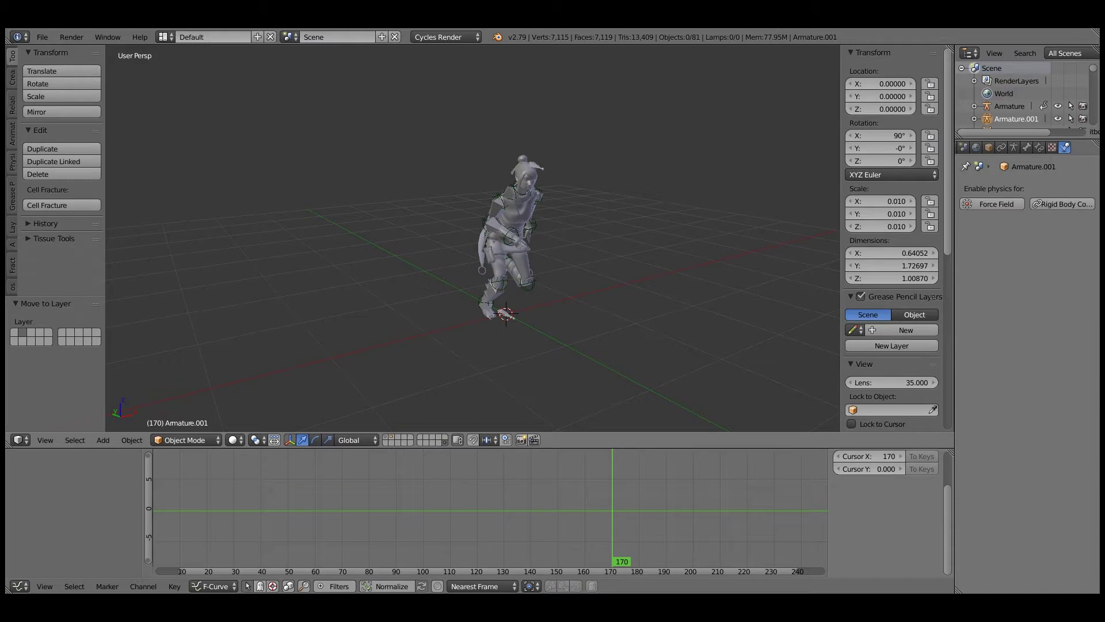
pyautogui.press('2')
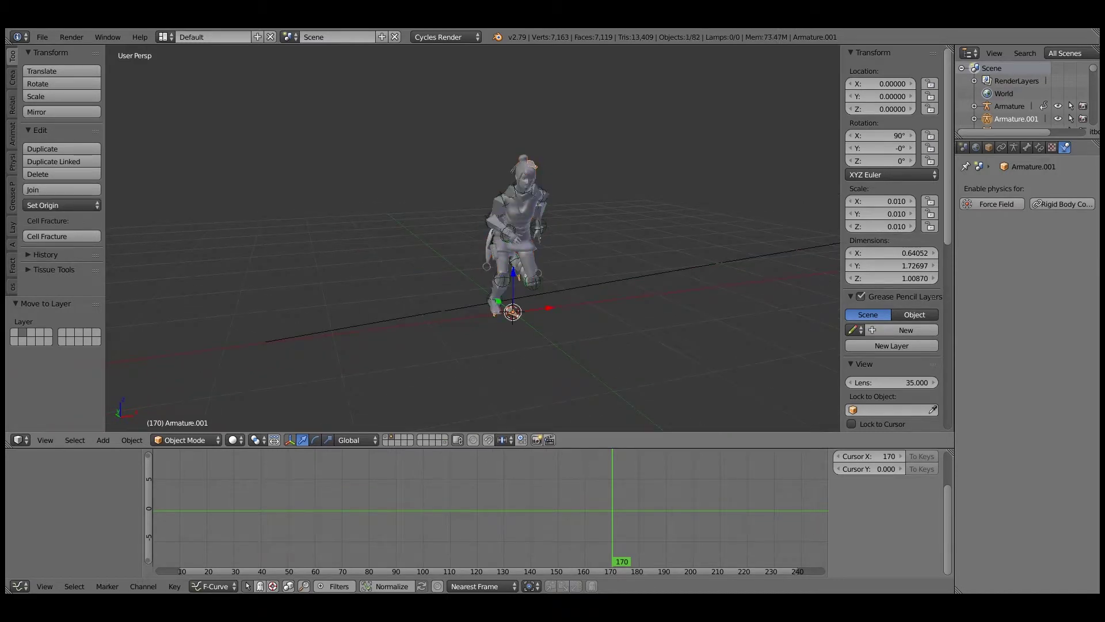
# - In Pose Mode, add a Follow Path constraint to the duplicated armature's root bone with NurbsPath as its target
pyautogui.click(184, 440)
pyautogui.click(178, 394)
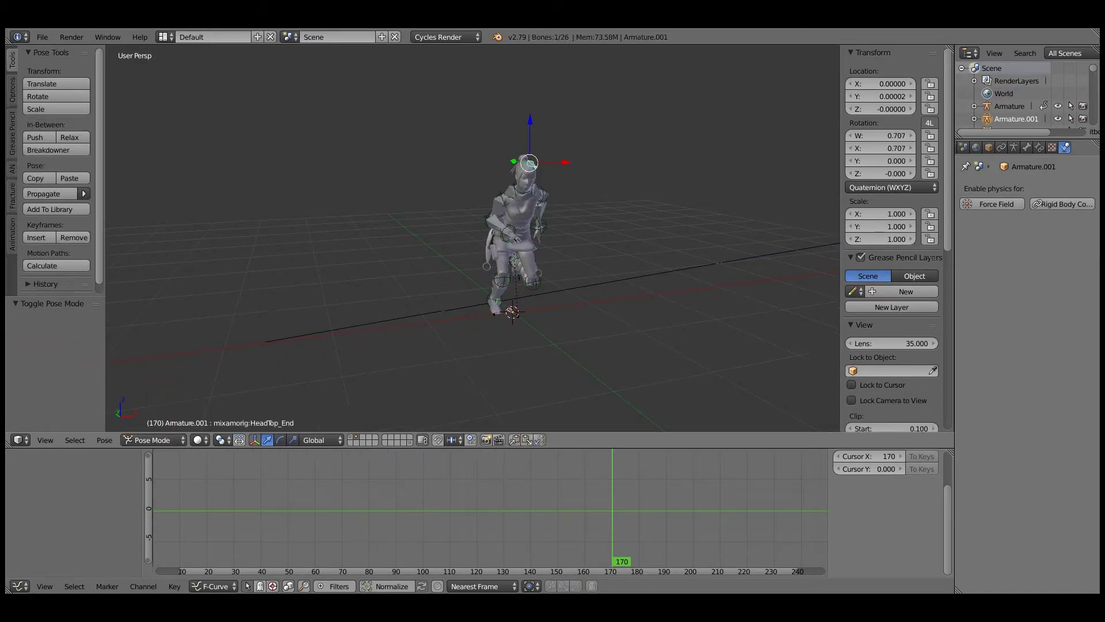
pyautogui.click(1039, 147)
pyautogui.click(1027, 188)
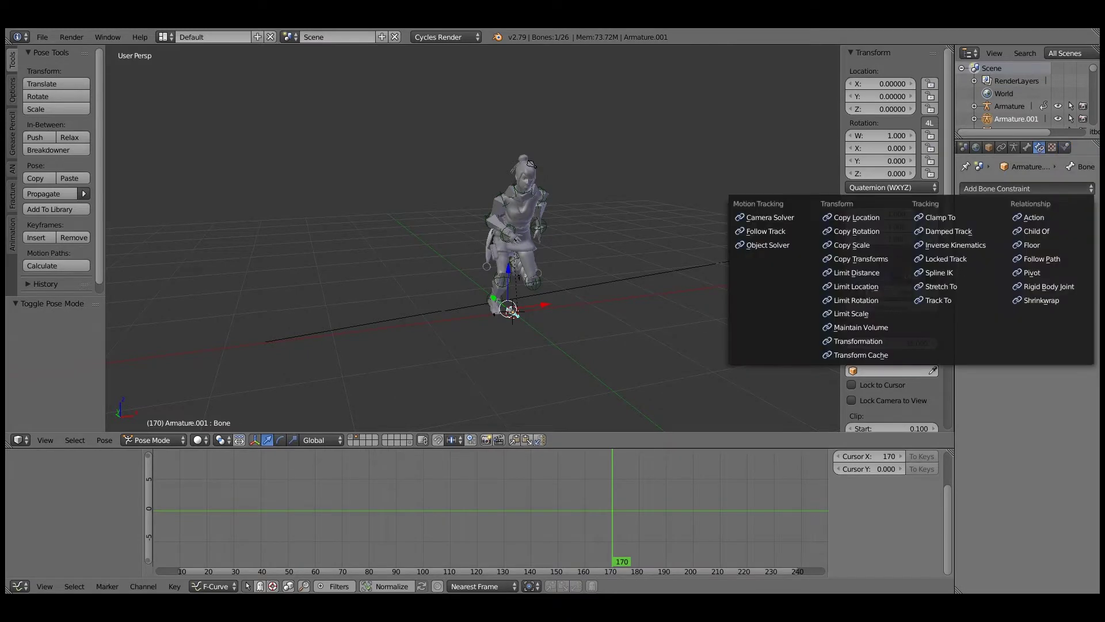
pyautogui.click(1041, 259)
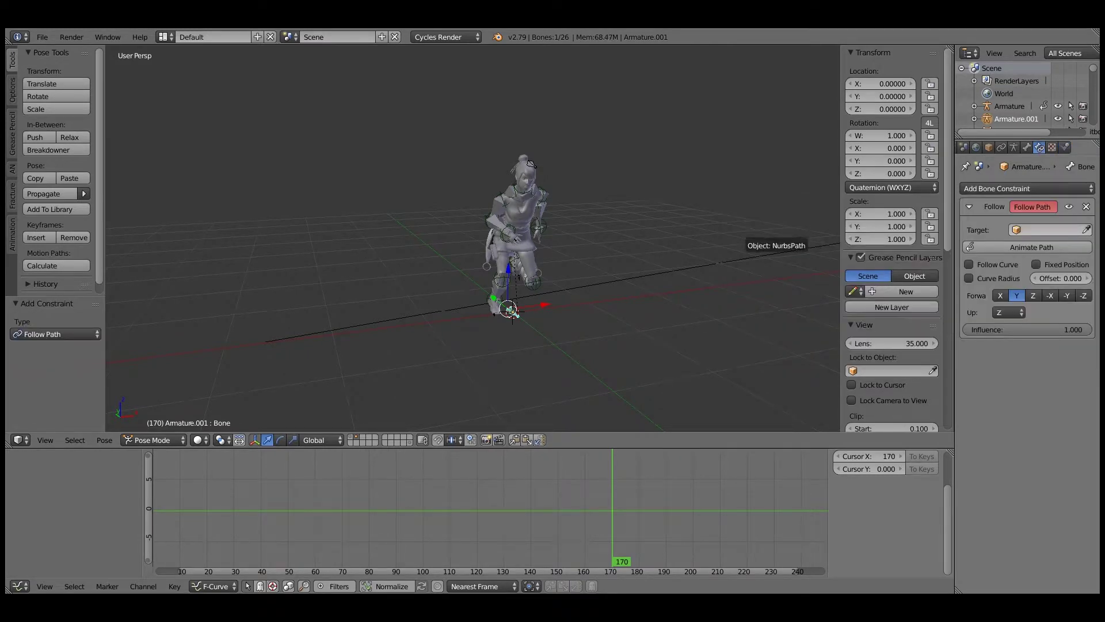
pyautogui.click(747, 257)
pyautogui.scroll(-4, 746, 257)
pyautogui.keyDown('shift'); pyautogui.moveTo(747, 258); pyautogui.dragTo(532, 351, button='middle'); pyautogui.keyUp('shift')
pyautogui.scroll(-7, 531, 351)
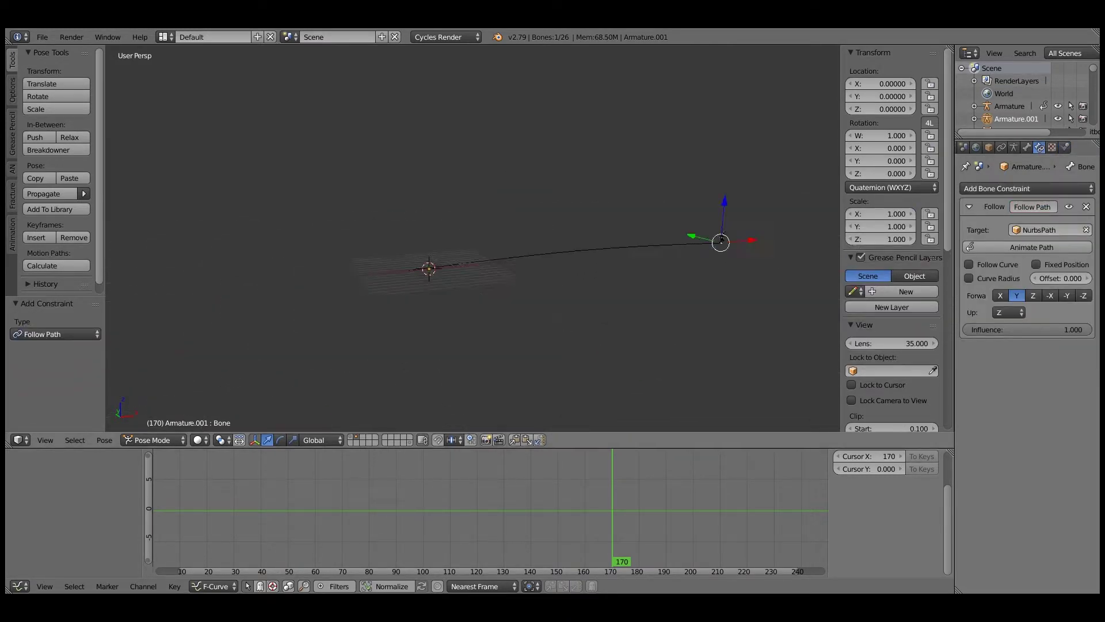
# - Animate the path for the Follow Path constraint and play back the character's motion along the curve
pyautogui.hotkey('alt', 'a')
pyautogui.click(1031, 247)
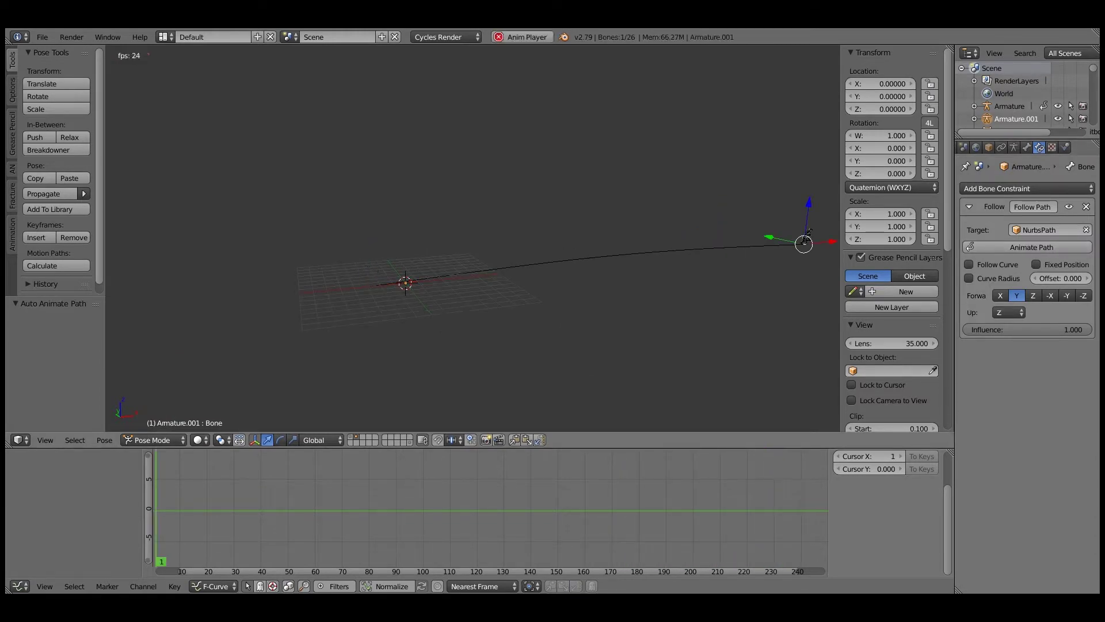
pyautogui.scroll(5, 473, 238)
pyautogui.keyDown('shift'); pyautogui.moveTo(506, 259); pyautogui.dragTo(442, 258, button='middle'); pyautogui.keyUp('shift')
pyautogui.hotkey('alt', 'a')
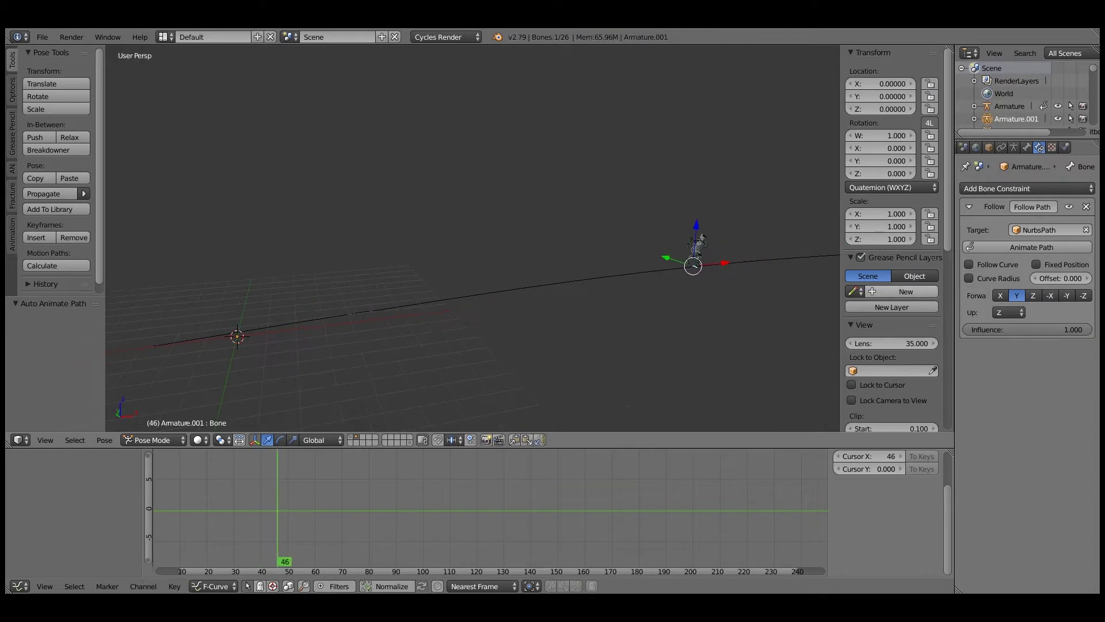
pyautogui.hotkey('alt', 'a')
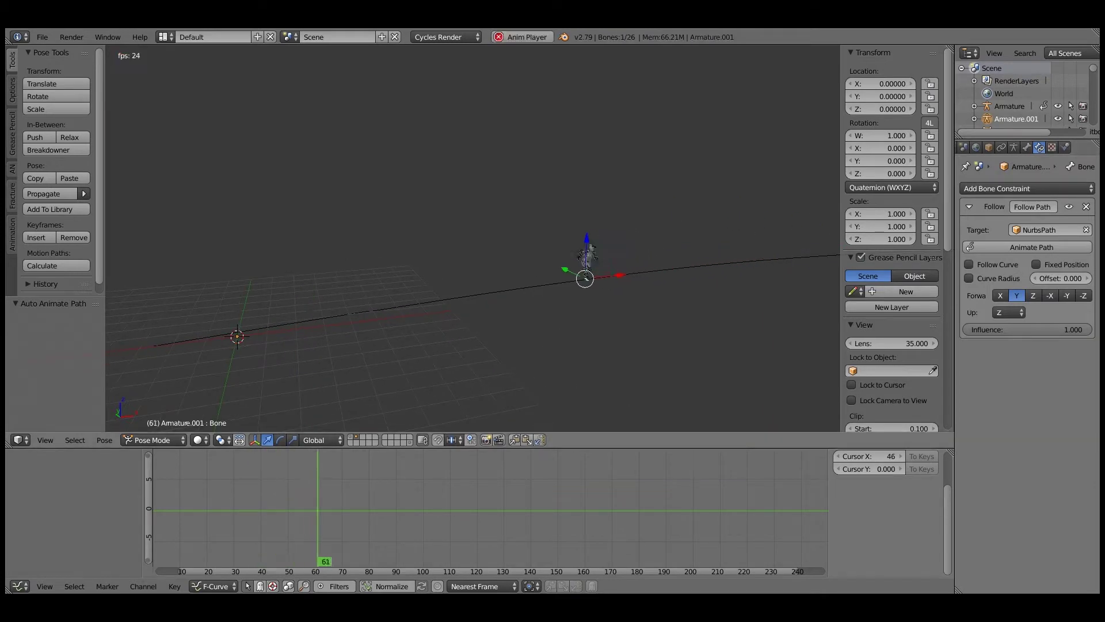
# - Enable Follow Curve on the constraint, try the X and Y forward axes, set it to -Y and play the animation
pyautogui.hotkey('alt', 'a')
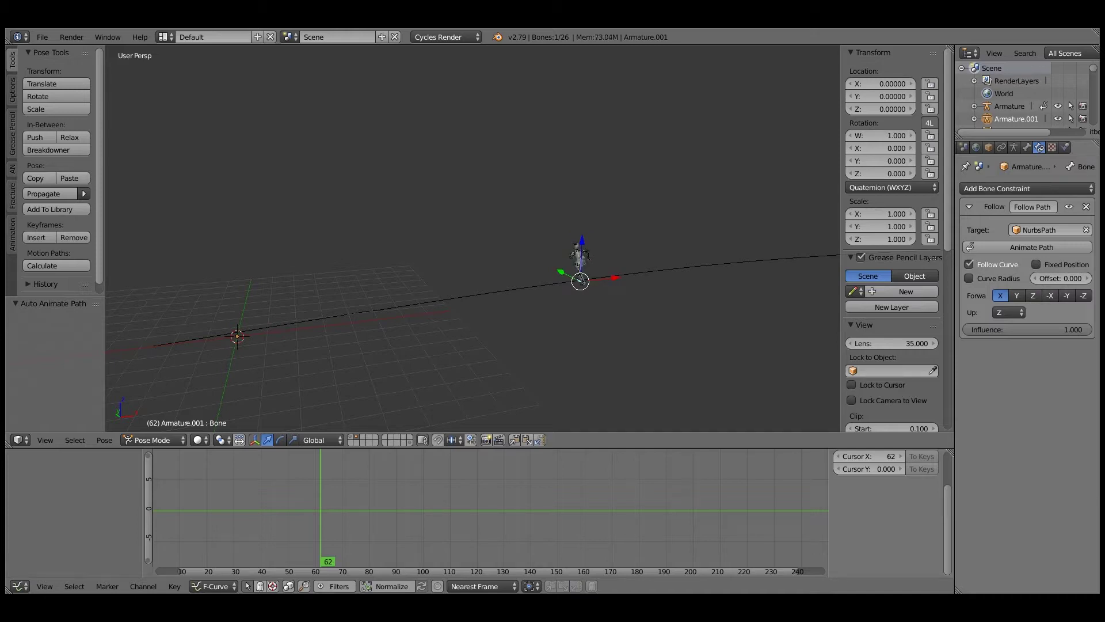
pyautogui.hotkey('alt', 'a')
pyautogui.hotkey('alt', 'a')
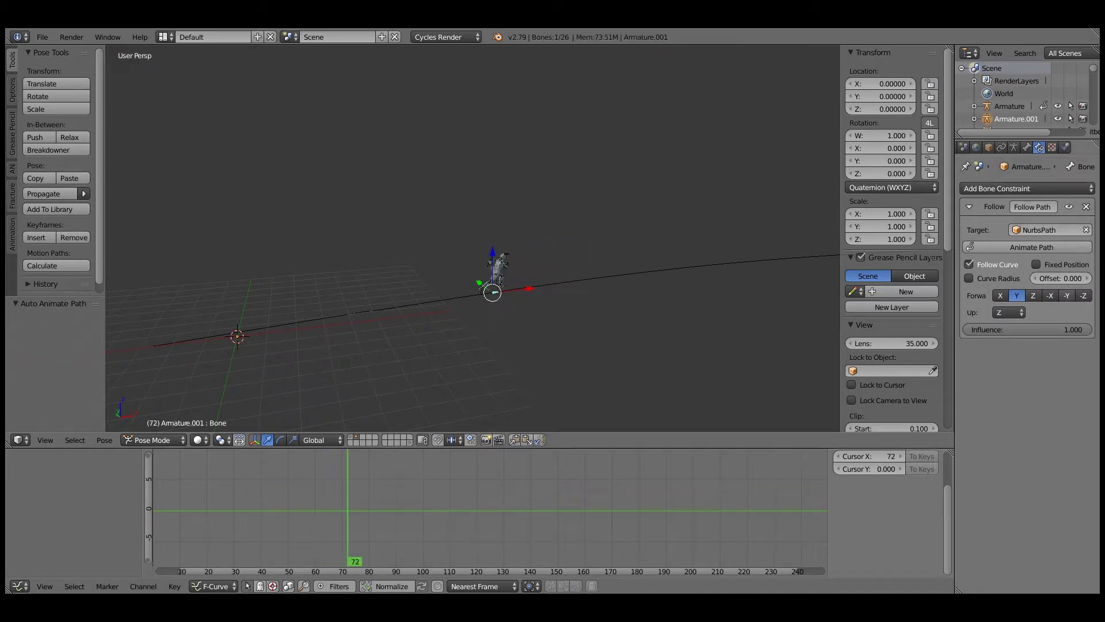
pyautogui.click(1067, 295)
pyautogui.hotkey('alt', 'a')
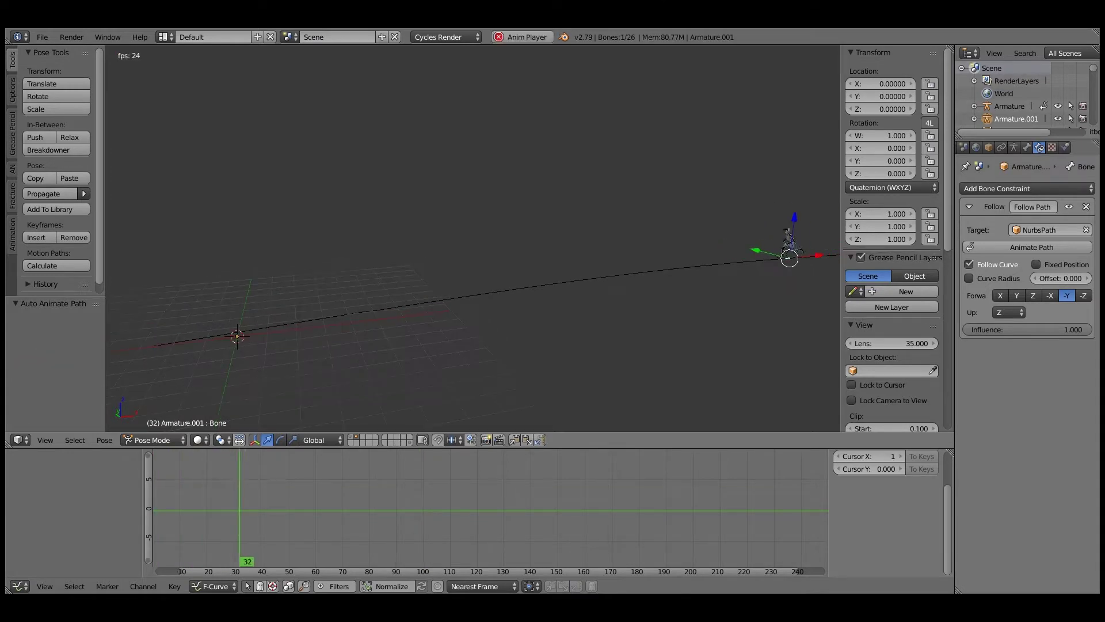
# - Deselect the bones, switch to wireframe shading and play back the character's run along the curve
pyautogui.press('a')
pyautogui.press('z')
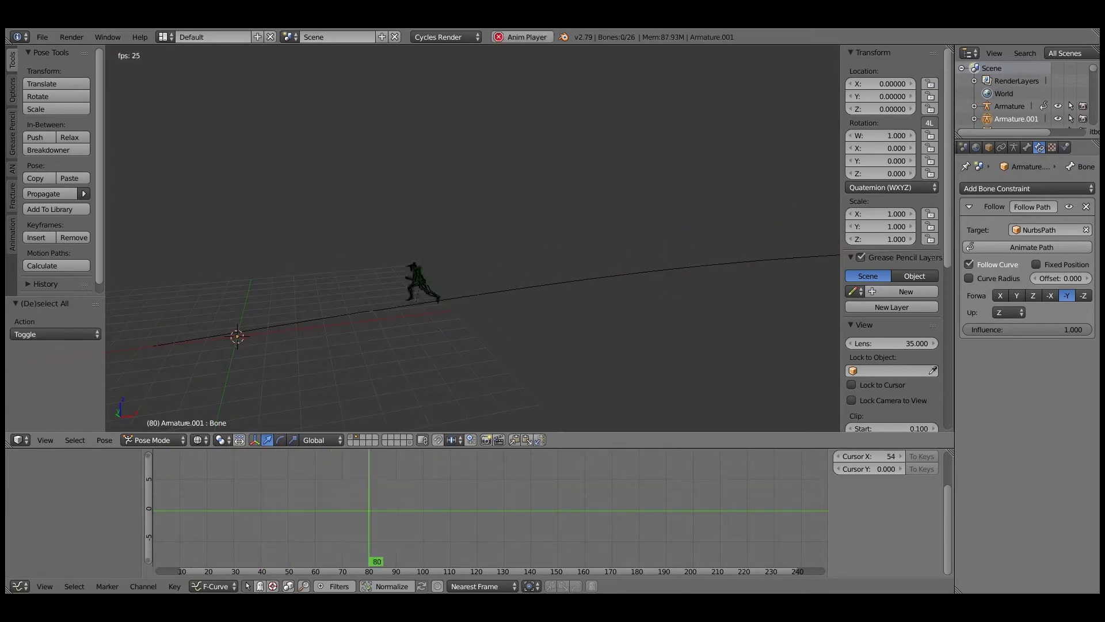
pyautogui.hotkey('alt', 'a')
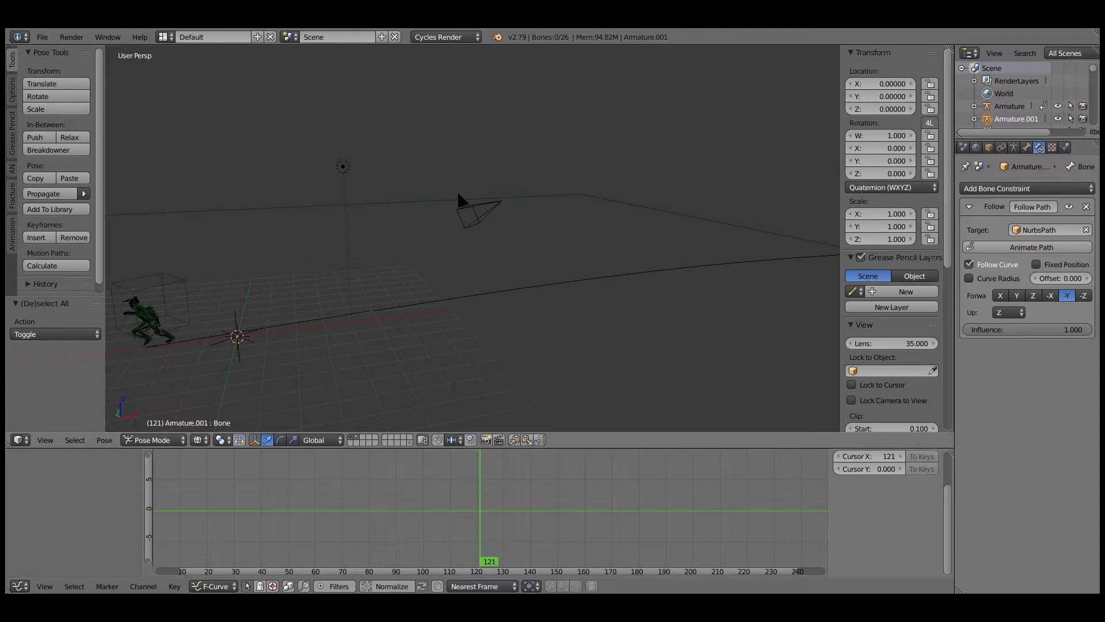
pyautogui.hotkey('shift', 'Left')
pyautogui.hotkey('alt', 'a')
pyautogui.scroll(-1, 474, 238)
pyautogui.scroll(-1, 465, 212)
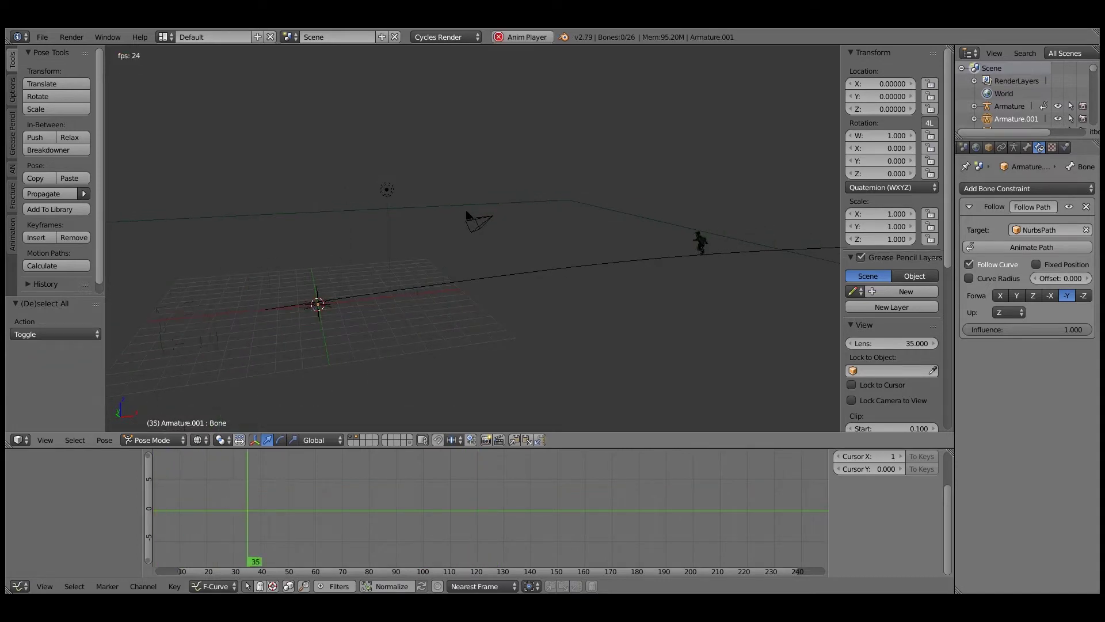
pyautogui.moveTo(474, 238); pyautogui.dragTo(447, 230, button='middle')
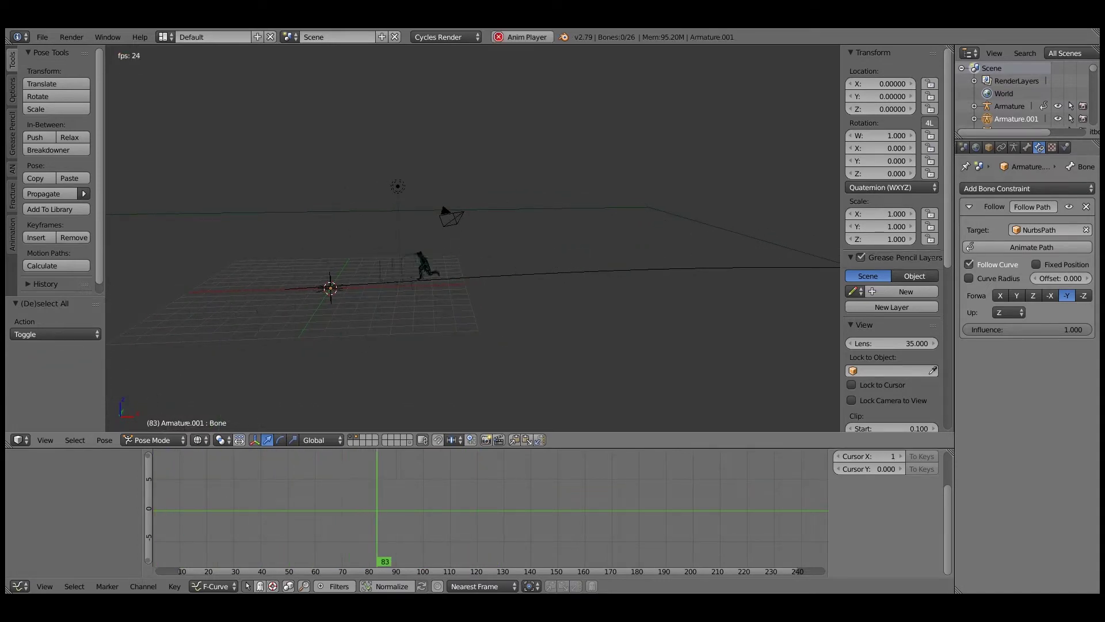
pyautogui.hotkey('alt', 'a')
# - In Object Mode, select the Empty that rotates the cube and set its Z rotation generator's constant coefficient to -0.280
pyautogui.moveTo(357, 498); pyautogui.dragTo(366, 496)
pyautogui.hotkey('ctrl', 'Tab')
pyautogui.rightClick(436, 282)
pyautogui.scroll(2, 889, 506)
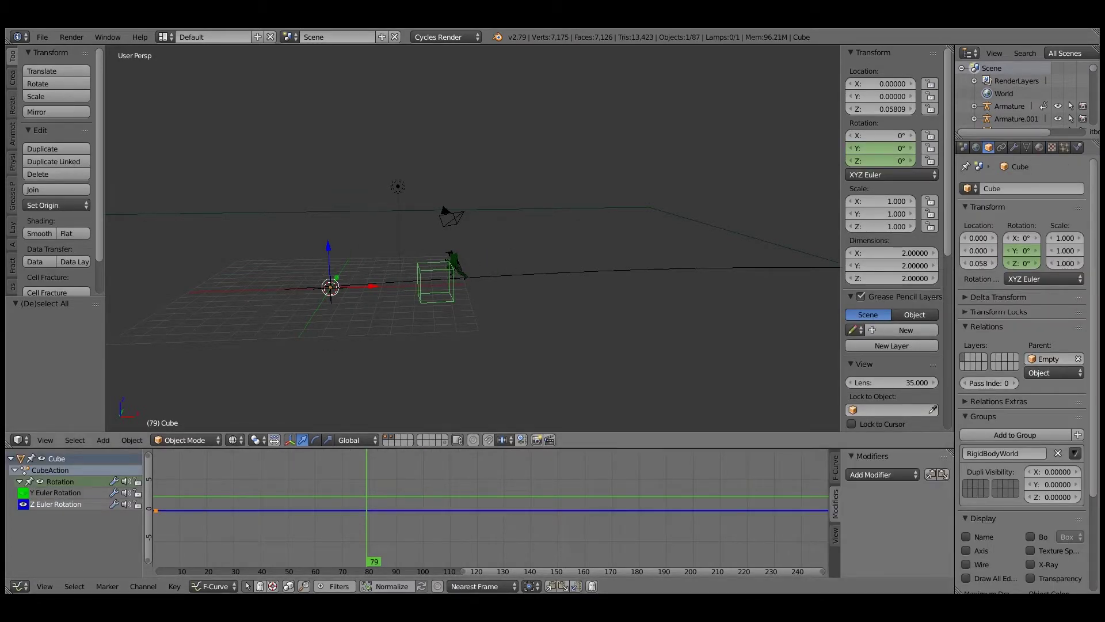
pyautogui.rightClick(330, 289)
pyautogui.press('KP_7')
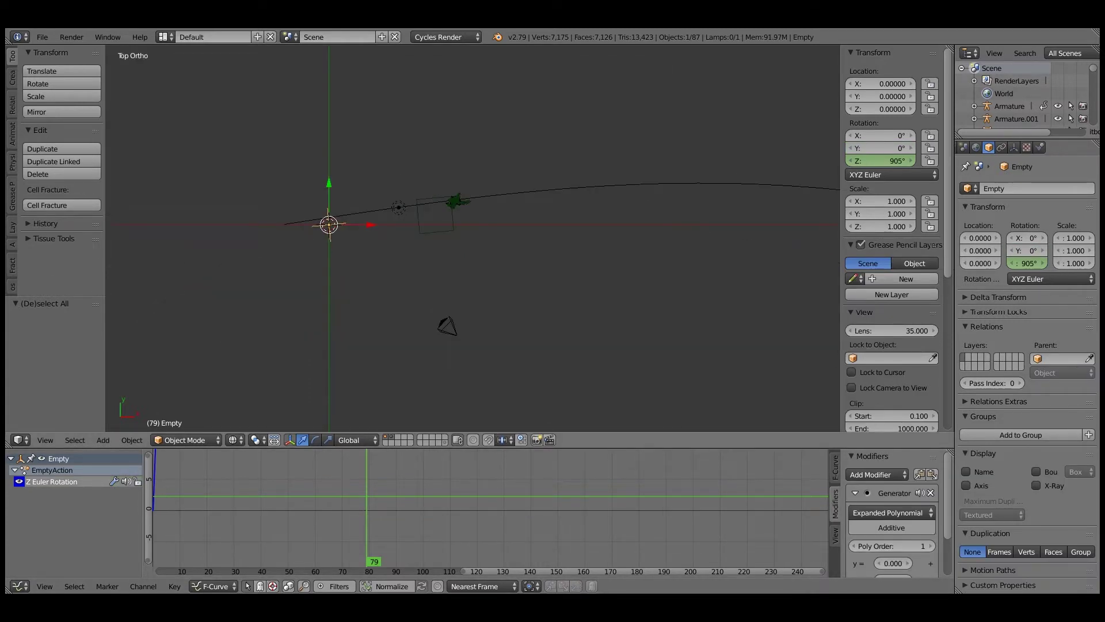
pyautogui.scroll(-1, 892, 512)
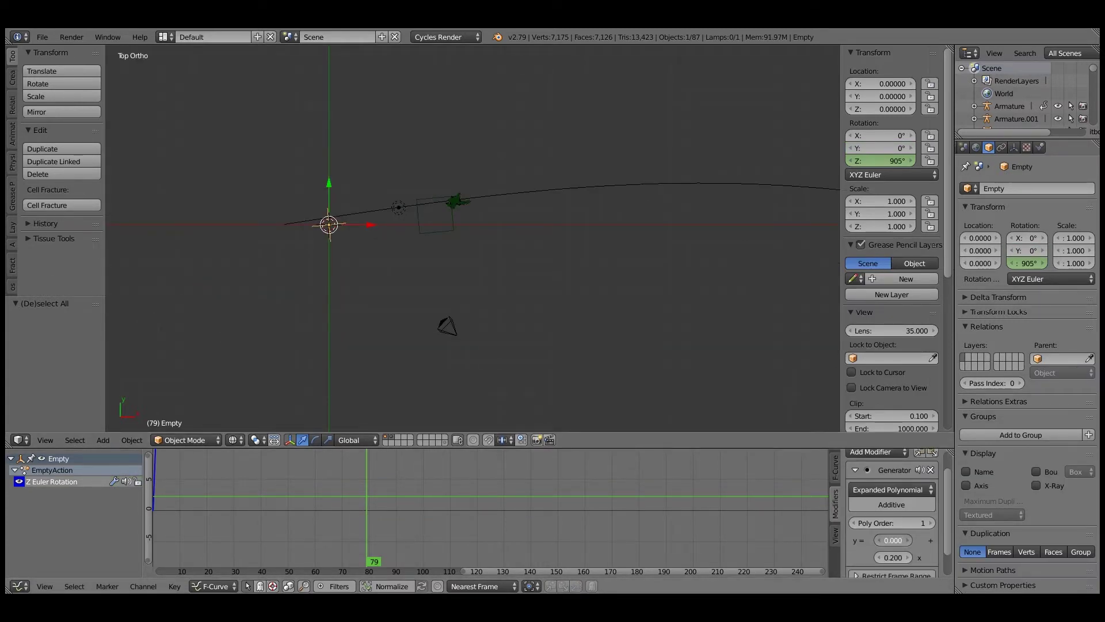
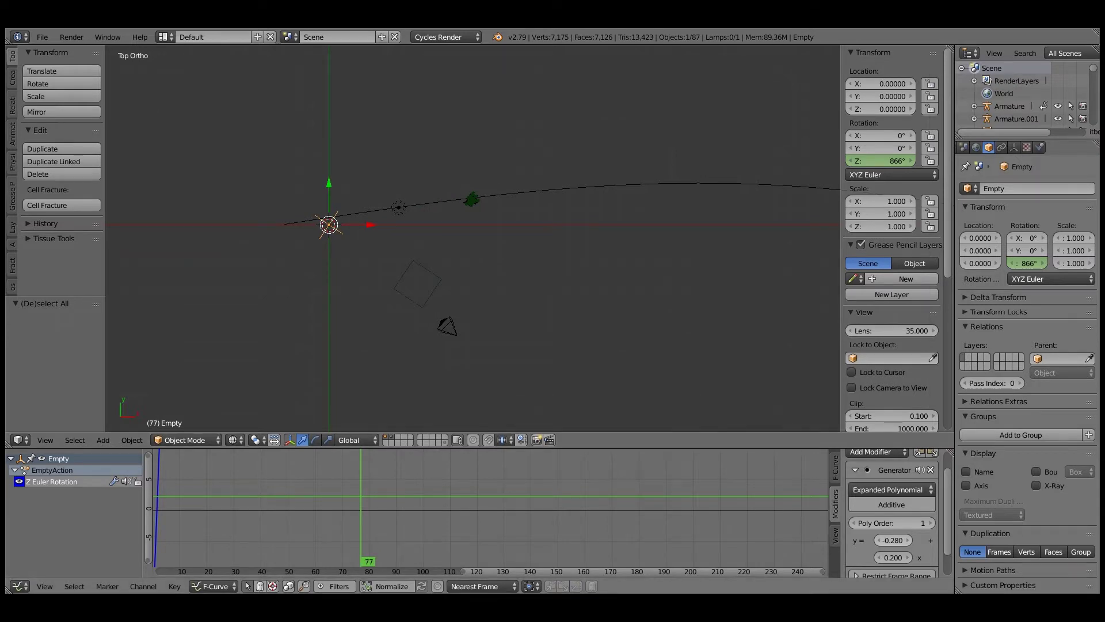
# - Select the duplicated armature, clear its bone selection and play the animation close to the character in wireframe
pyautogui.scroll(3, 473, 287)
pyautogui.moveTo(449, 323); pyautogui.dragTo(572, 138, button='middle')
pyautogui.scroll(2, 521, 144)
pyautogui.rightClick(469, 311)
pyautogui.moveTo(470, 312); pyautogui.dragTo(544, 301, button='middle')
pyautogui.press('a')
pyautogui.press('a')
pyautogui.press('a')
pyautogui.hotkey('alt', 'a')
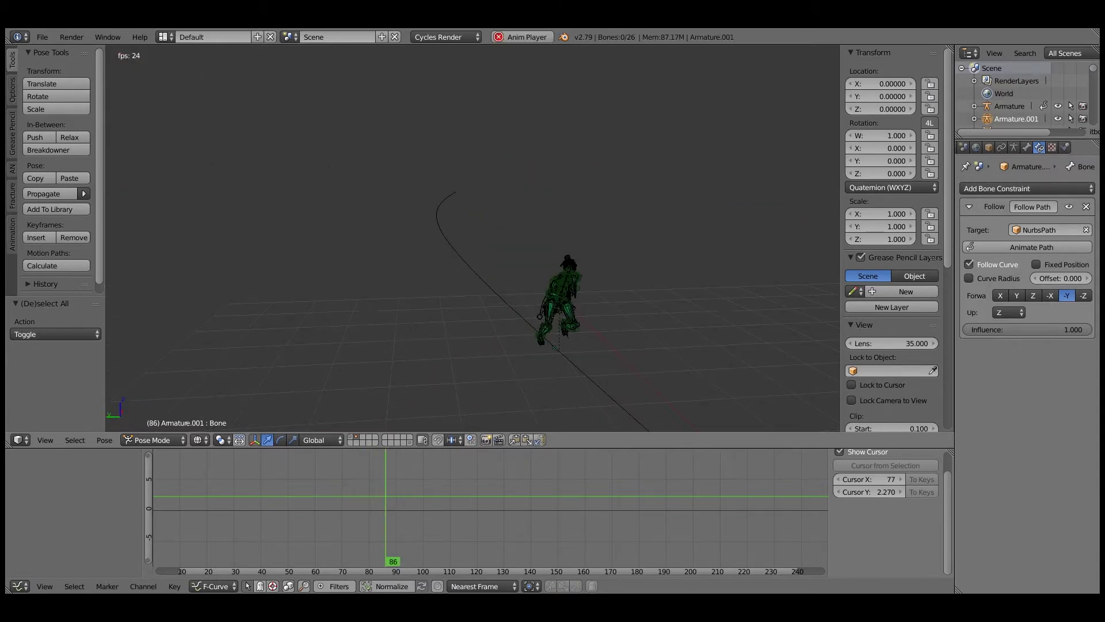
# - Restart the animation from the first frame and review the run in solid shading, stopping at frame 85
pyautogui.hotkey('alt', 'a')
pyautogui.hotkey('shift', 'Left')
pyautogui.hotkey('alt', 'a')
pyautogui.moveTo(544, 300)
pyautogui.mouseDown(button='middle')
pyautogui.moveTo(530, 287)
pyautogui.moveTo(596, 289)
pyautogui.moveTo(537, 289)
pyautogui.mouseUp(button='middle')
pyautogui.press('z')
pyautogui.scroll(-4, 596, 289)
pyautogui.hotkey('alt', 'a')
pyautogui.scroll(2, 595, 289)
pyautogui.scroll(3, 537, 289)
pyautogui.scroll(-2, 536, 289)
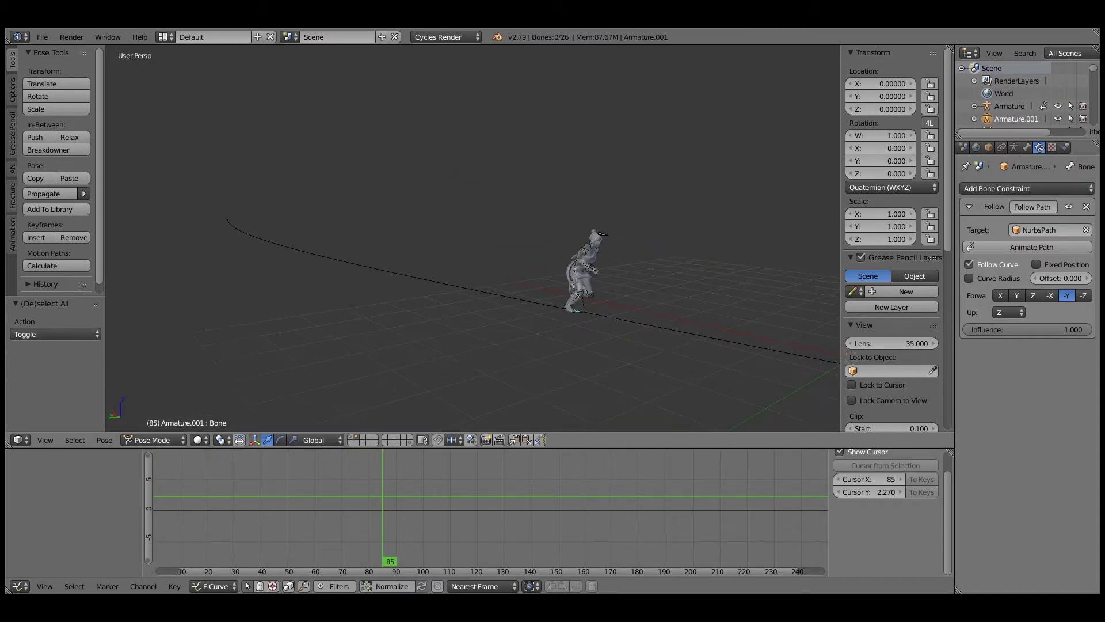
# - Select the NurbsPath curve and hide it from the viewport
pyautogui.rightClick(538, 304)
pyautogui.press('h')
pyautogui.moveTo(538, 304); pyautogui.dragTo(432, 299, button='middle')
pyautogui.scroll(1, 470, 296)
pyautogui.scroll(-3, 469, 297)
pyautogui.scroll(2, 473, 238)
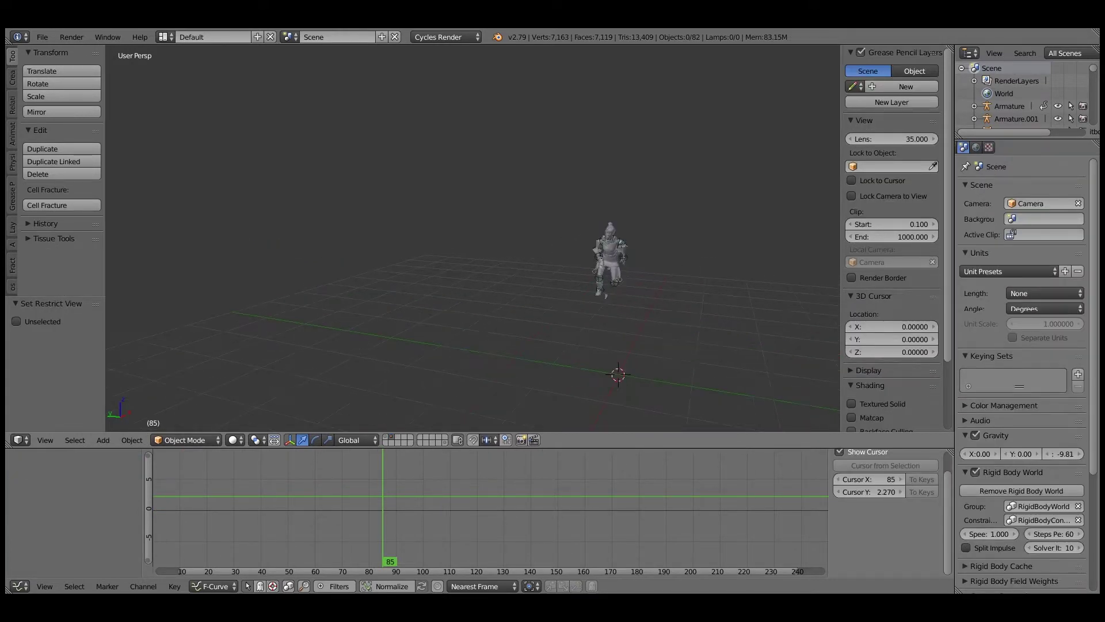
# - Return the running character's armature to Object Mode, select all its objects and duplicate them in place
pyautogui.rightClick(606, 295)
pyautogui.click(153, 440)
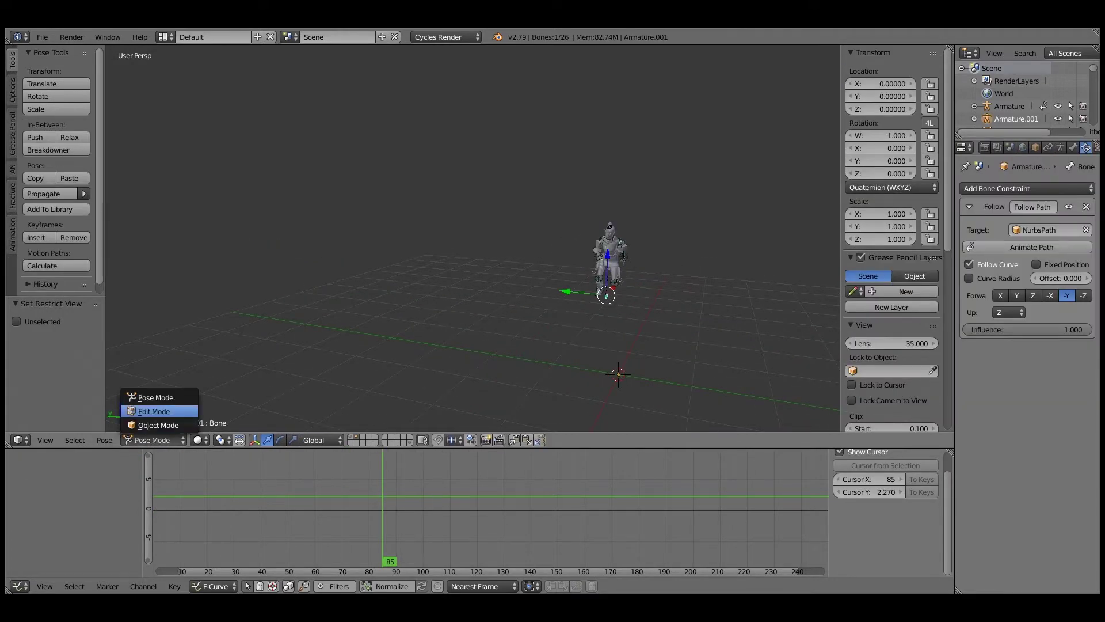
pyautogui.click(158, 425)
pyautogui.moveTo(460, 311); pyautogui.dragTo(401, 301, button='middle')
pyautogui.press('a')
pyautogui.press('a')
pyautogui.scroll(-1, 473, 238)
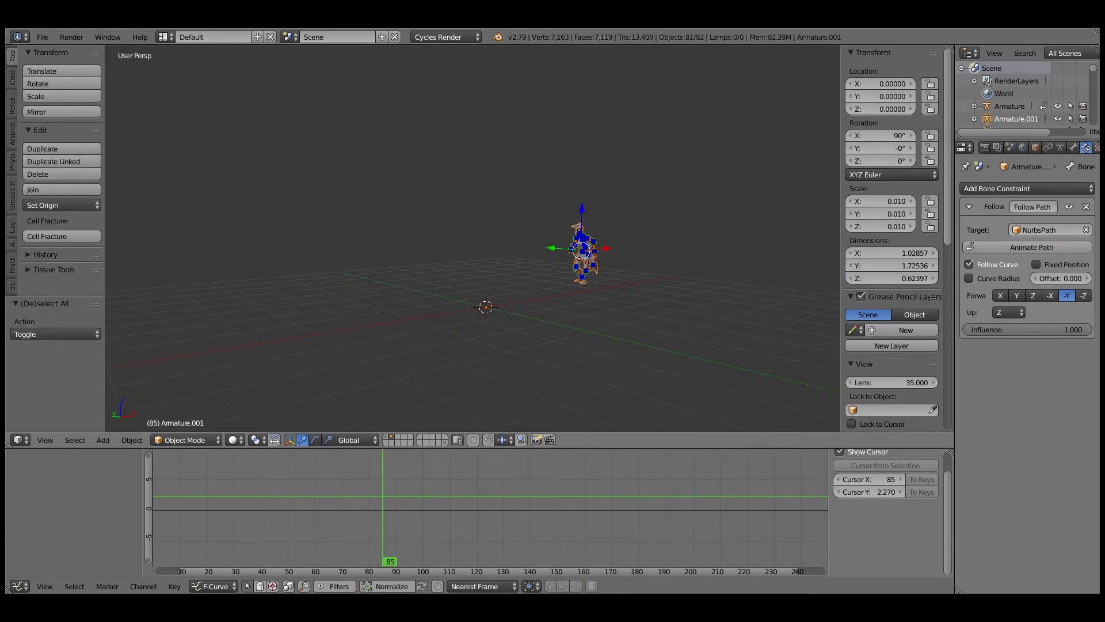
pyautogui.hotkey('shift', 'd')
pyautogui.press('Escape')
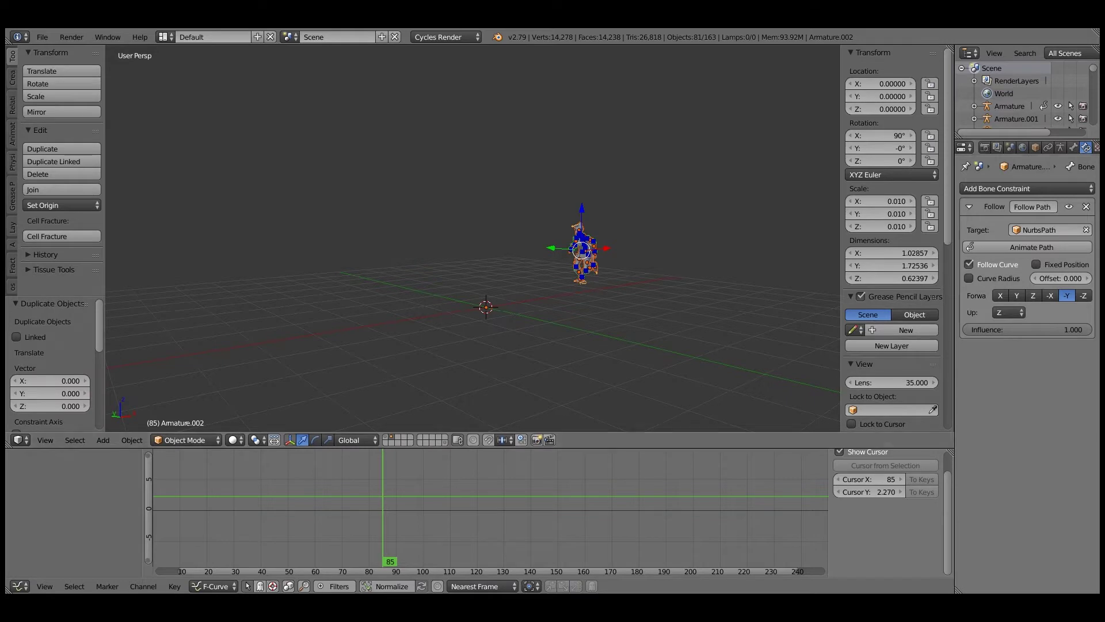
# - Set the new copy's Follow Path offset to 4.700 and play the animation to check the spacing between both runners
pyautogui.moveTo(1061, 278); pyautogui.dragTo(1104, 278)
pyautogui.moveTo(576, 259); pyautogui.dragTo(543, 247, button='middle')
pyautogui.hotkey('alt', 'a')
pyautogui.hotkey('alt', 'a')
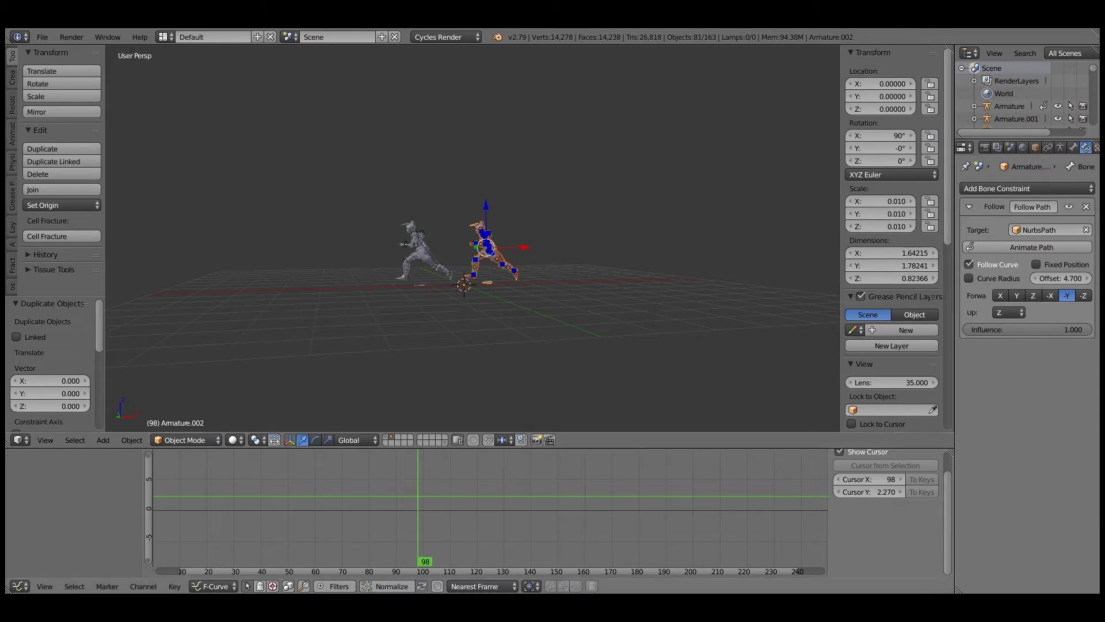
# - In the NLA Editor, shift Armature.002's action strip about 12 frames earlier and play back the two desynchronised runners
pyautogui.click(20, 586)
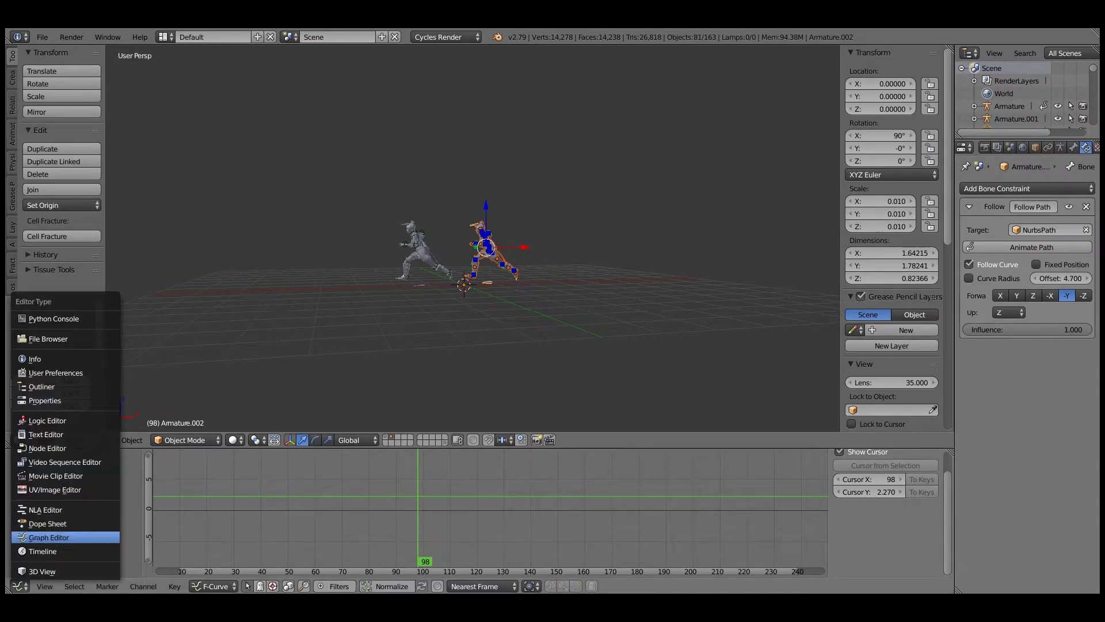
pyautogui.click(45, 509)
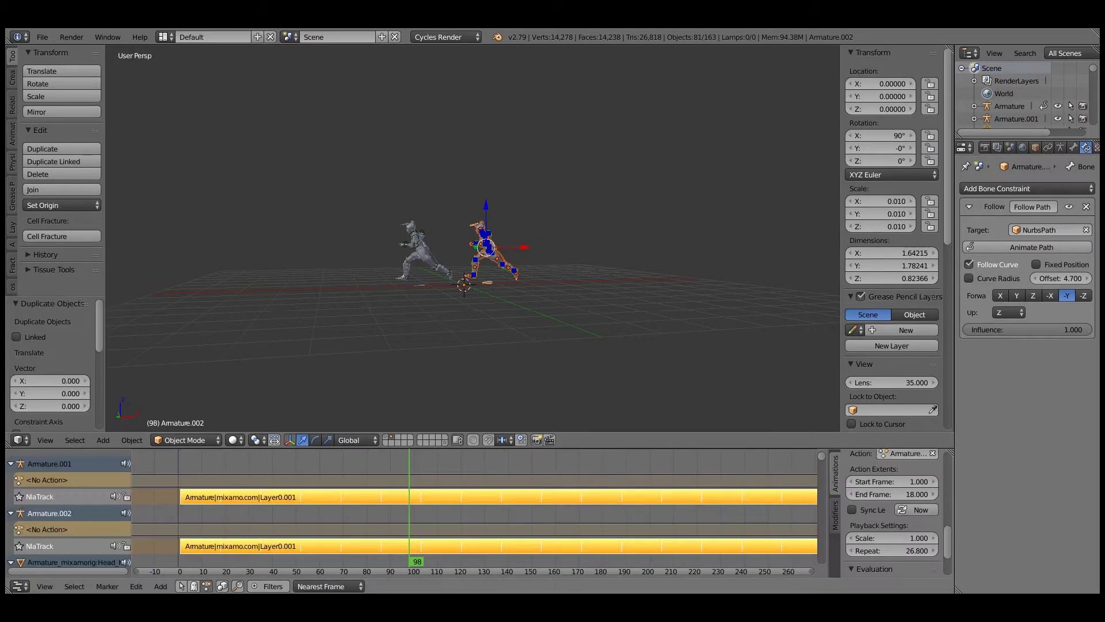
pyautogui.rightClick(345, 545)
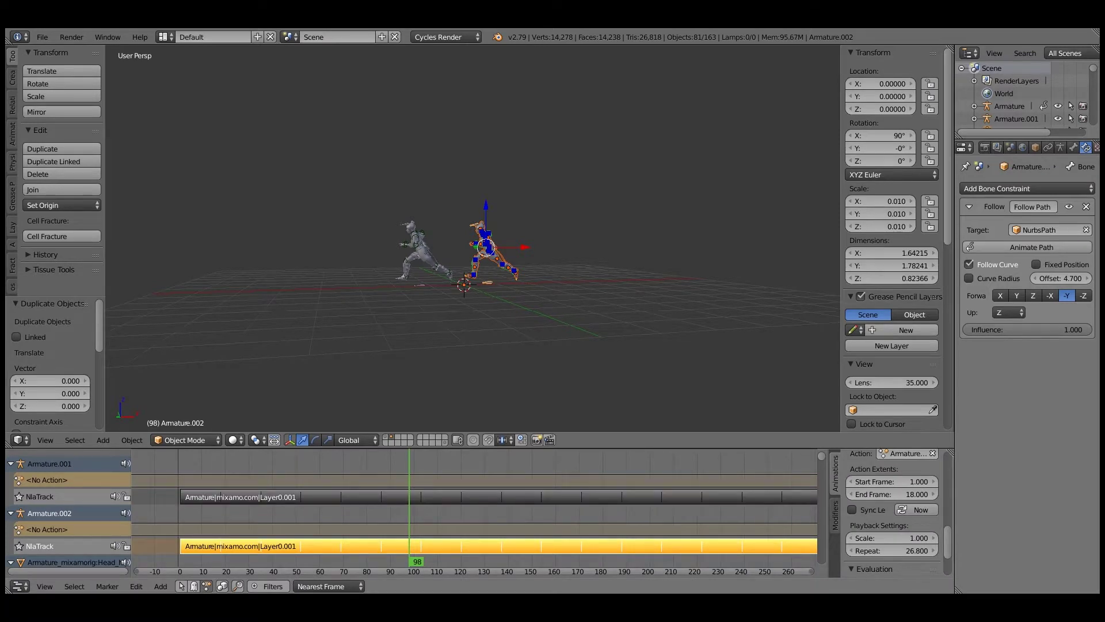
pyautogui.press('g')
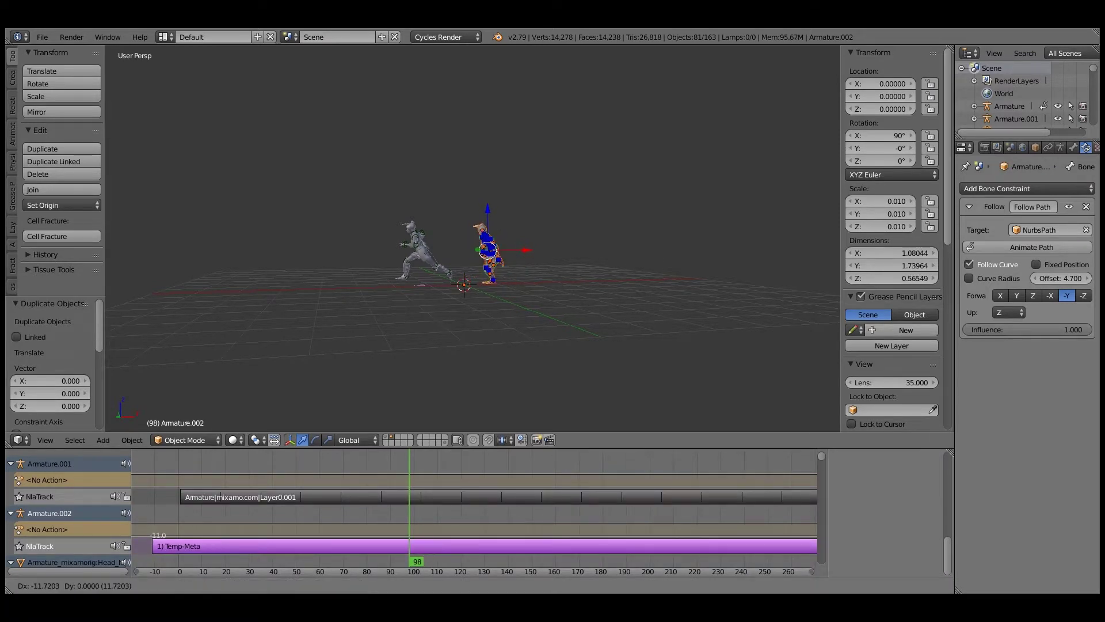
pyautogui.press('Return')
pyautogui.hotkey('alt', 'a')
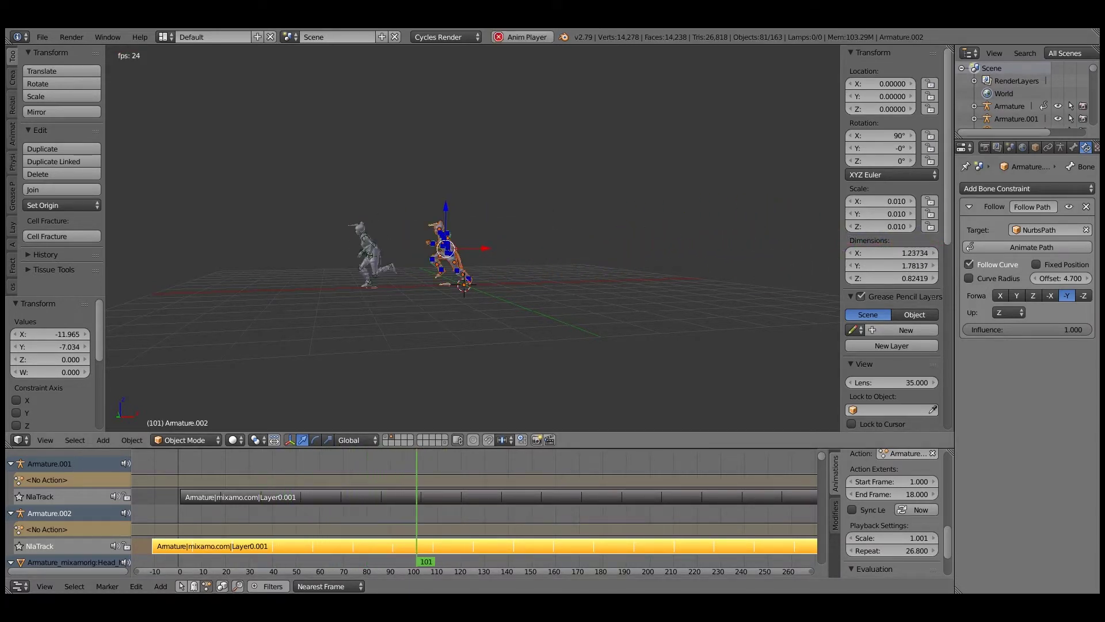
pyautogui.press('Escape')
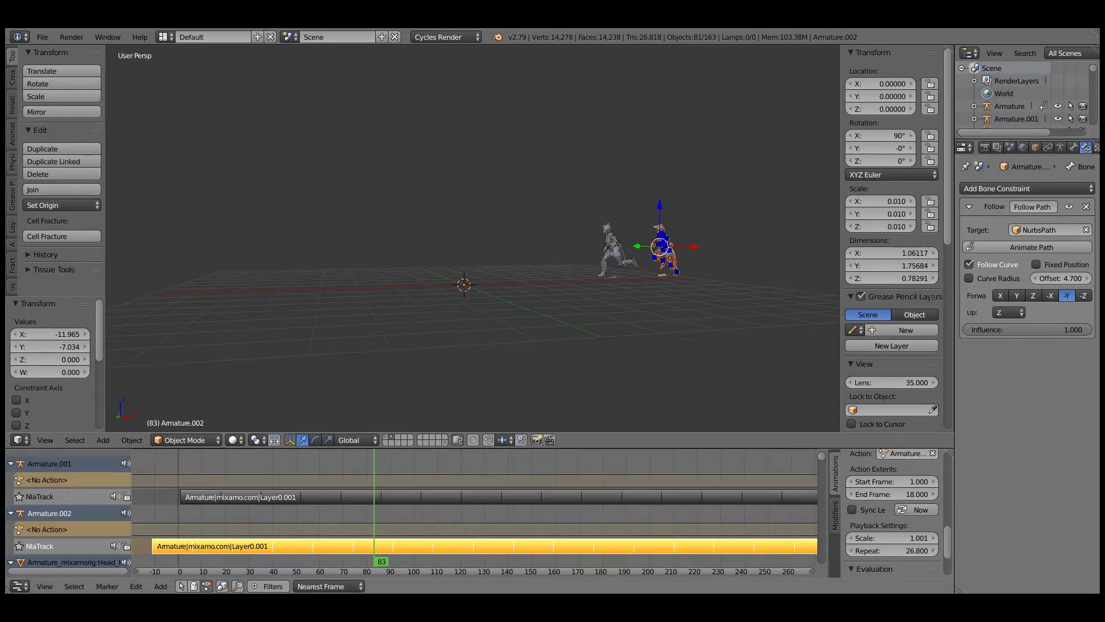
# - Select one runner's right-leg hitbox and extend the selection to every object in hit_box_group
pyautogui.press('a')
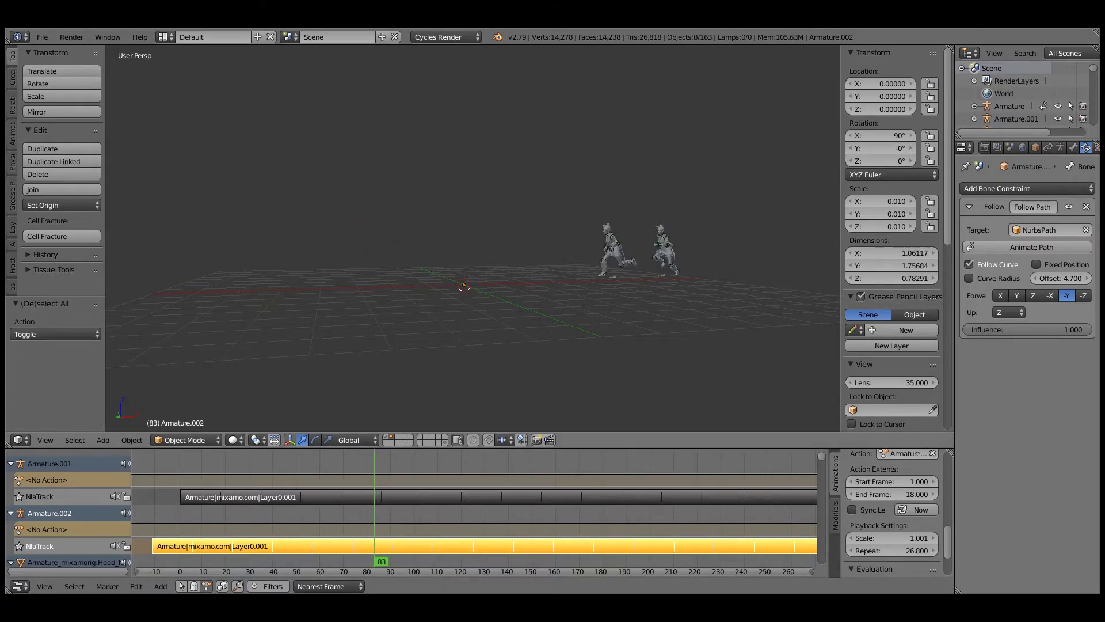
pyautogui.scroll(3, 473, 238)
pyautogui.moveTo(473, 238); pyautogui.dragTo(518, 251, button='middle')
pyautogui.scroll(5, 472, 239)
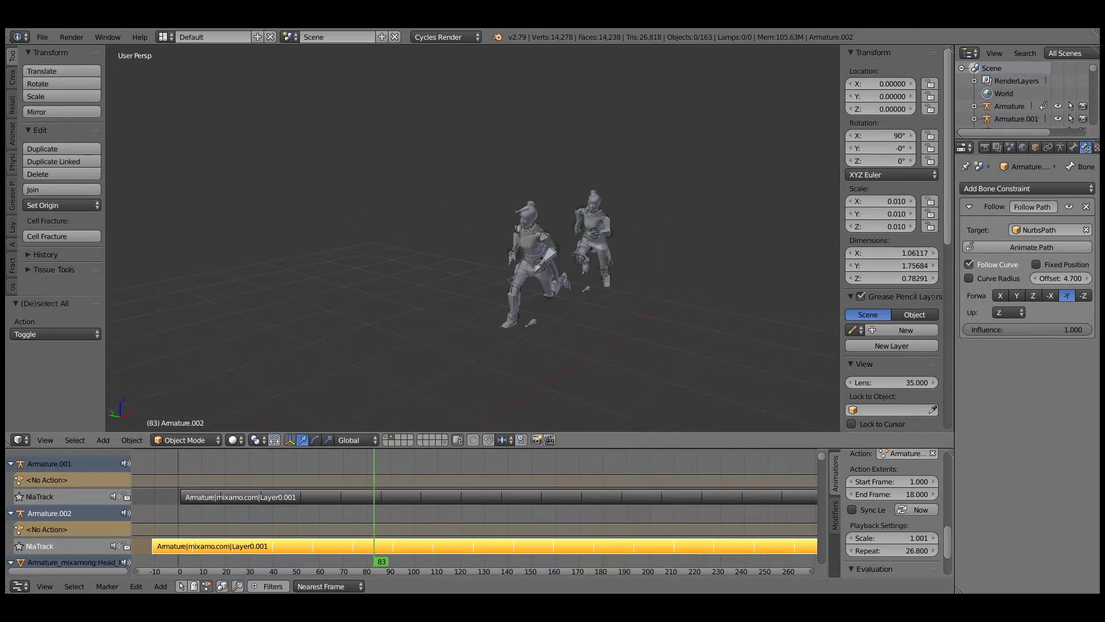
pyautogui.rightClick(544, 361)
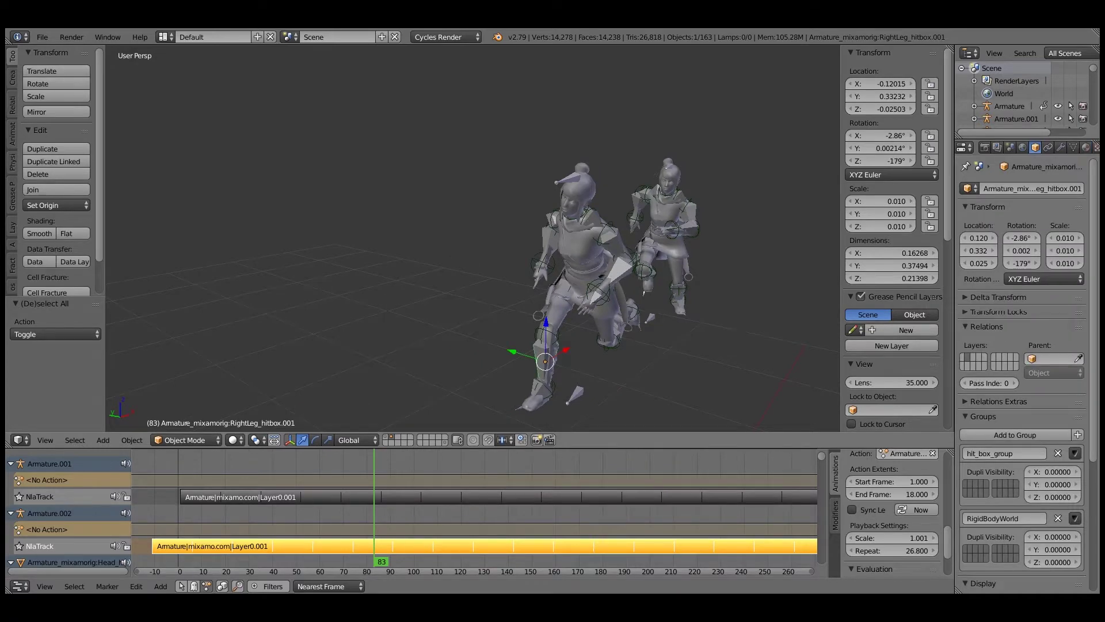
pyautogui.hotkey('shift', 'g')
pyautogui.click(489, 353)
pyautogui.click(507, 356)
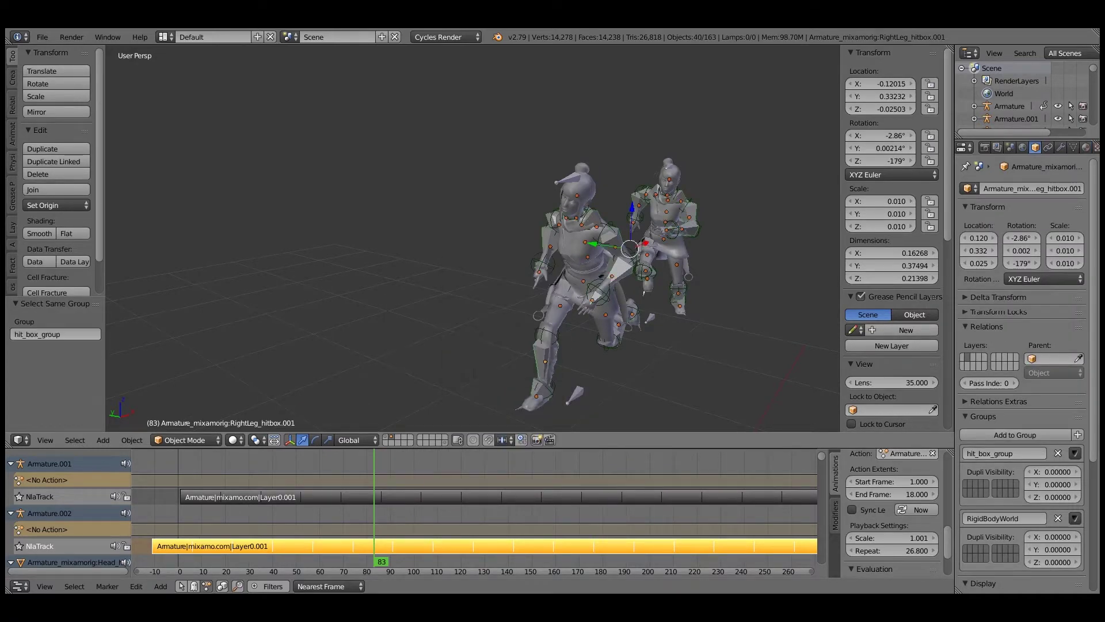
# - Bake the selected hitboxes with the Ragdoll tools, using Hitboxes animation bake from frame 1 to 250
pyautogui.scroll(-4, 472, 238)
pyautogui.press('space')
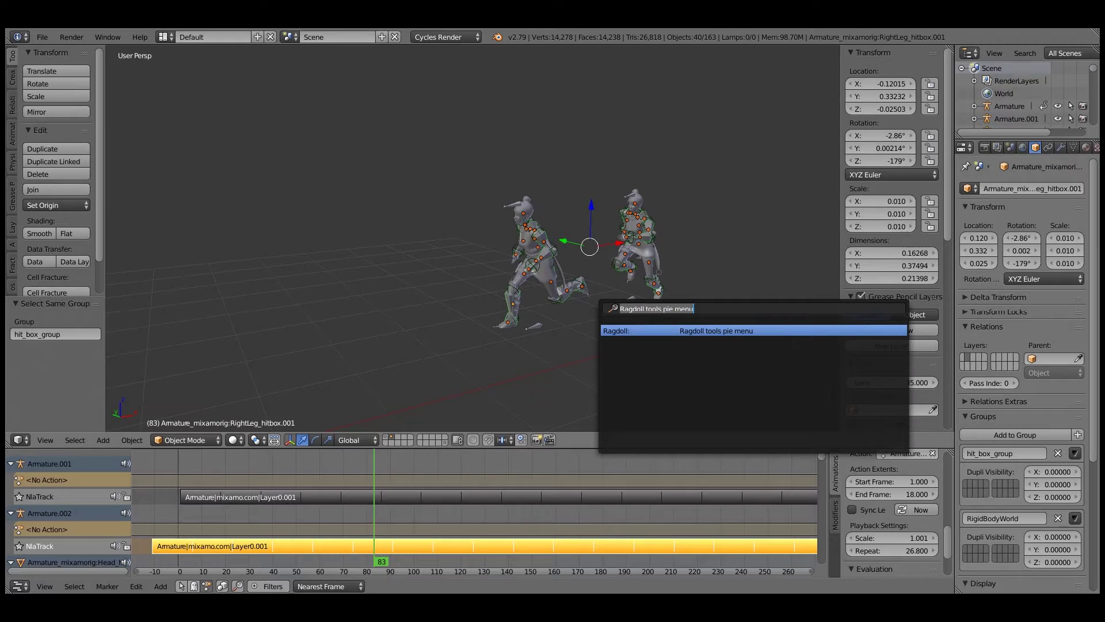
pyautogui.press('Return')
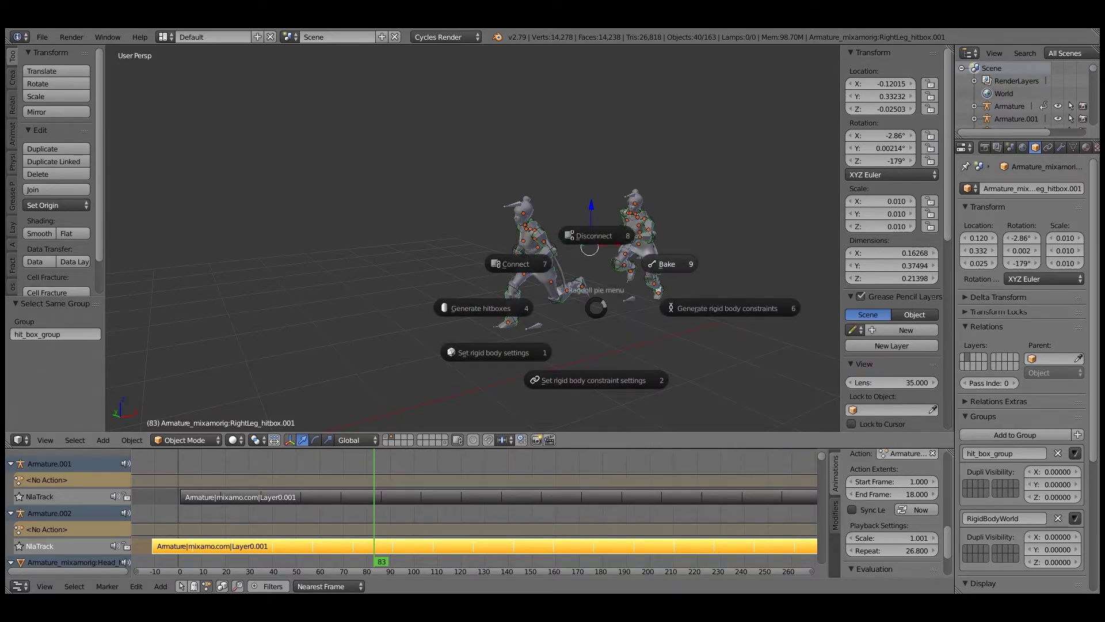
pyautogui.click(658, 266)
pyautogui.click(699, 286)
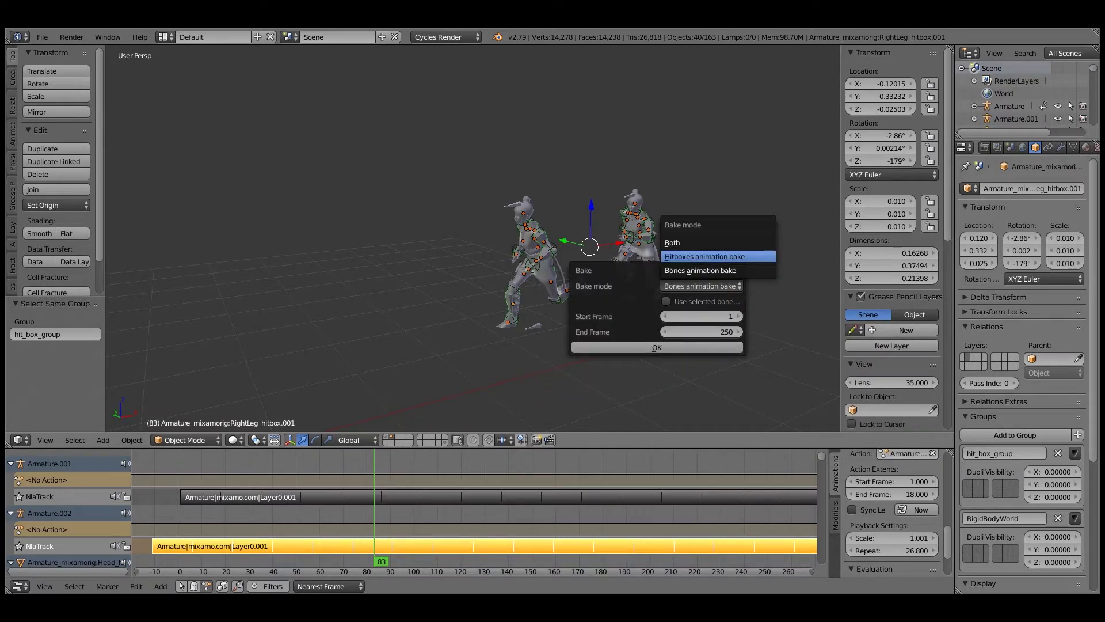
pyautogui.click(699, 257)
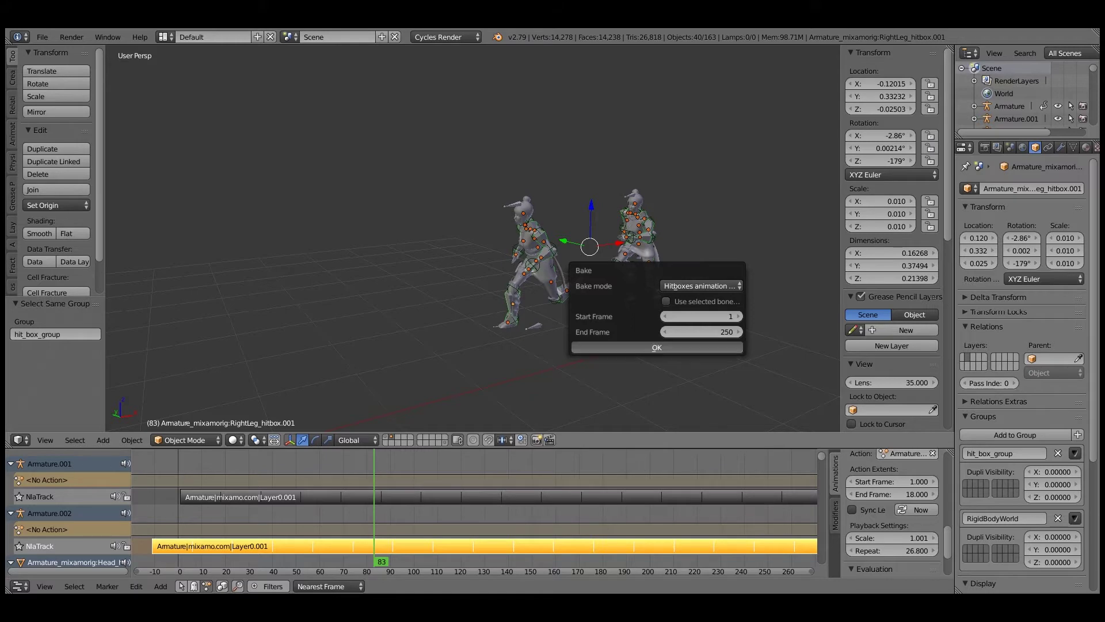
pyautogui.click(657, 348)
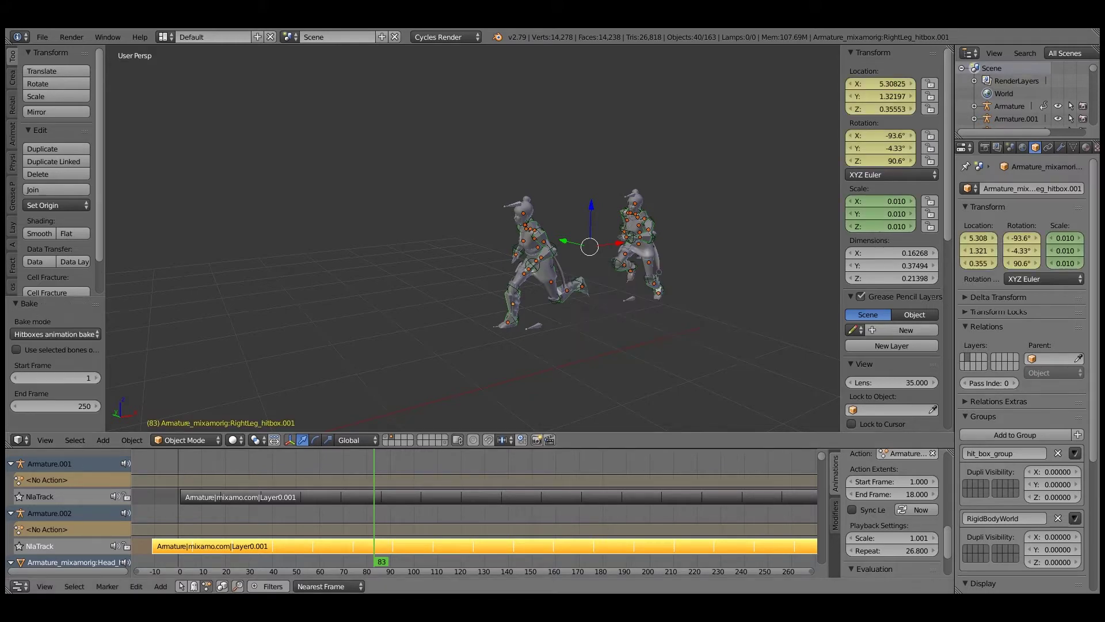
# - Replace the NLA Editor with the Timeline, play back the baked animation and stop at frame 75 to inspect both runners closely
pyautogui.click(20, 586)
pyautogui.click(43, 550)
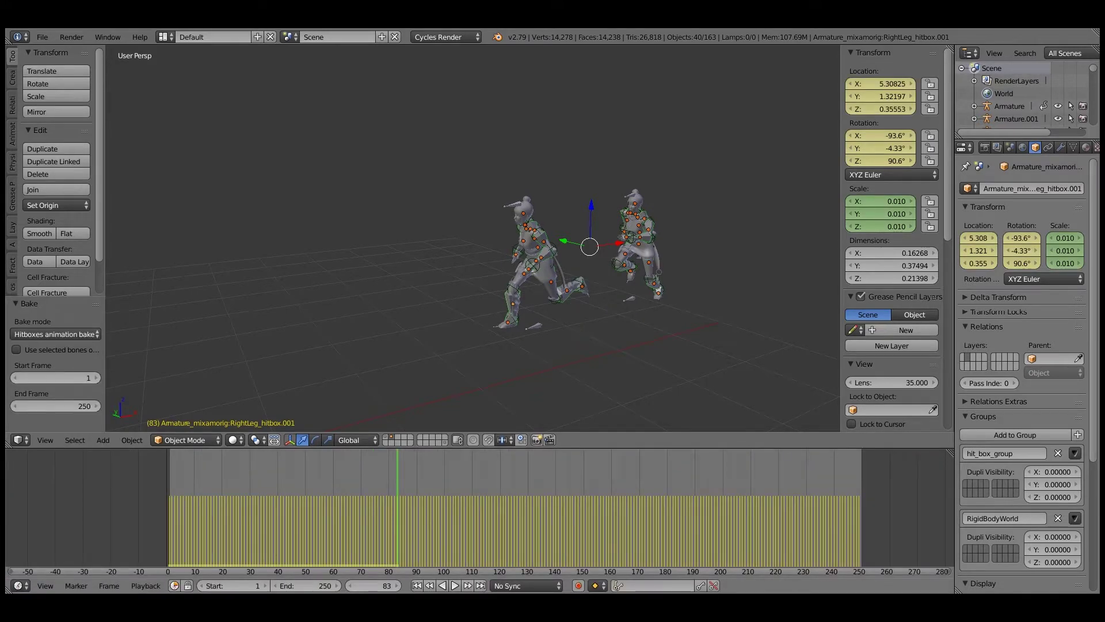
pyautogui.press('Escape')
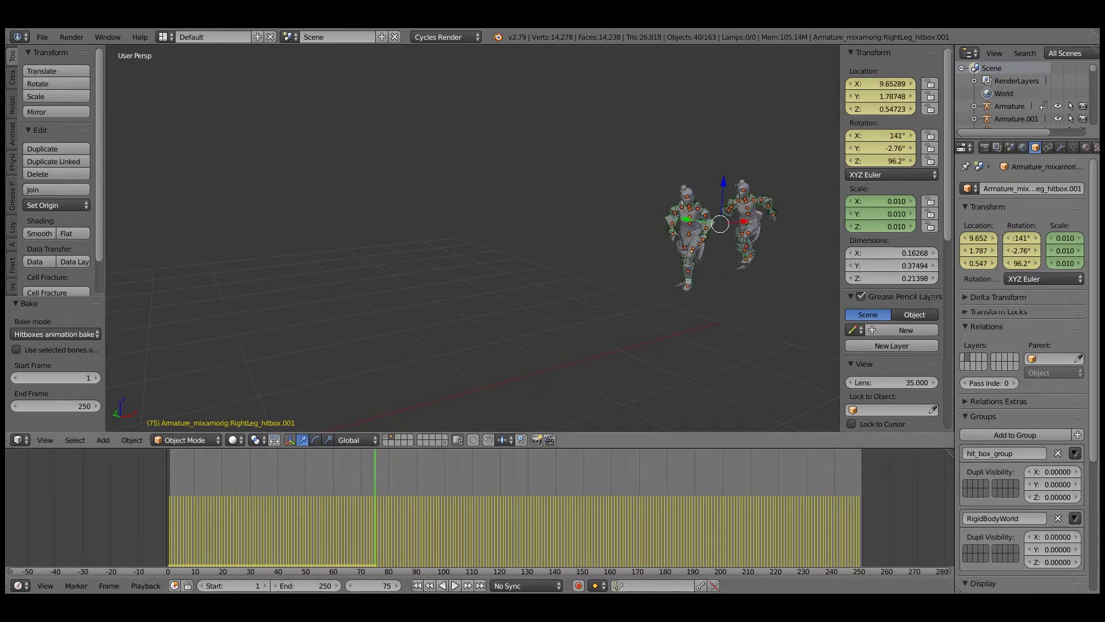
pyautogui.keyDown('shift'); pyautogui.moveTo(495, 239); pyautogui.dragTo(452, 239, button='middle'); pyautogui.keyUp('shift')
pyautogui.scroll(4, 473, 239)
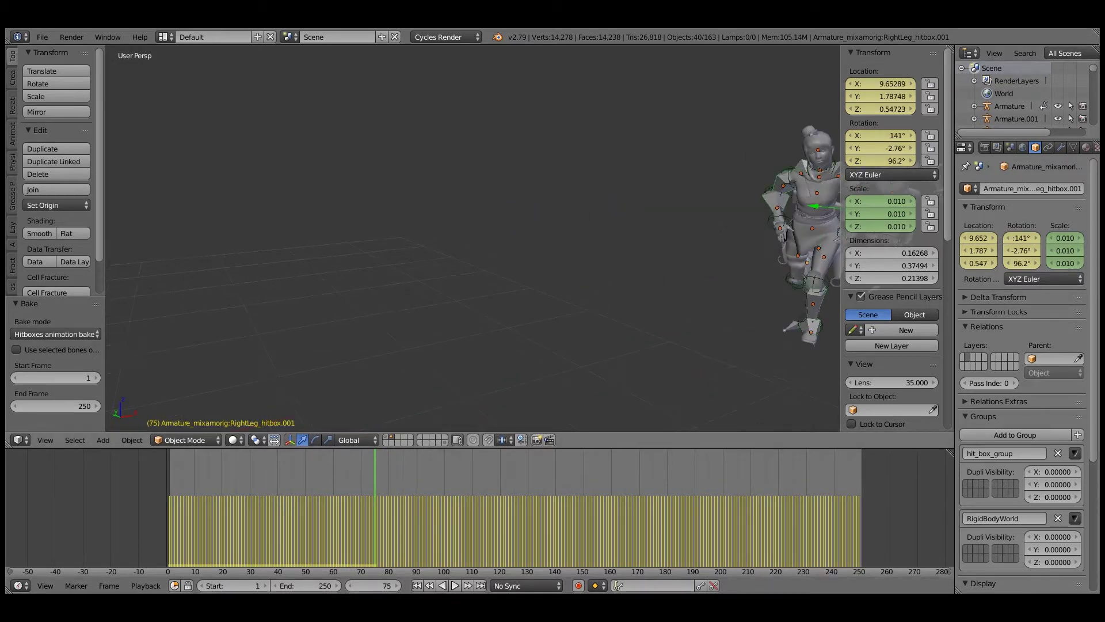
pyautogui.keyDown('shift'); pyautogui.moveTo(564, 230); pyautogui.dragTo(369, 251, button='middle'); pyautogui.keyUp('shift')
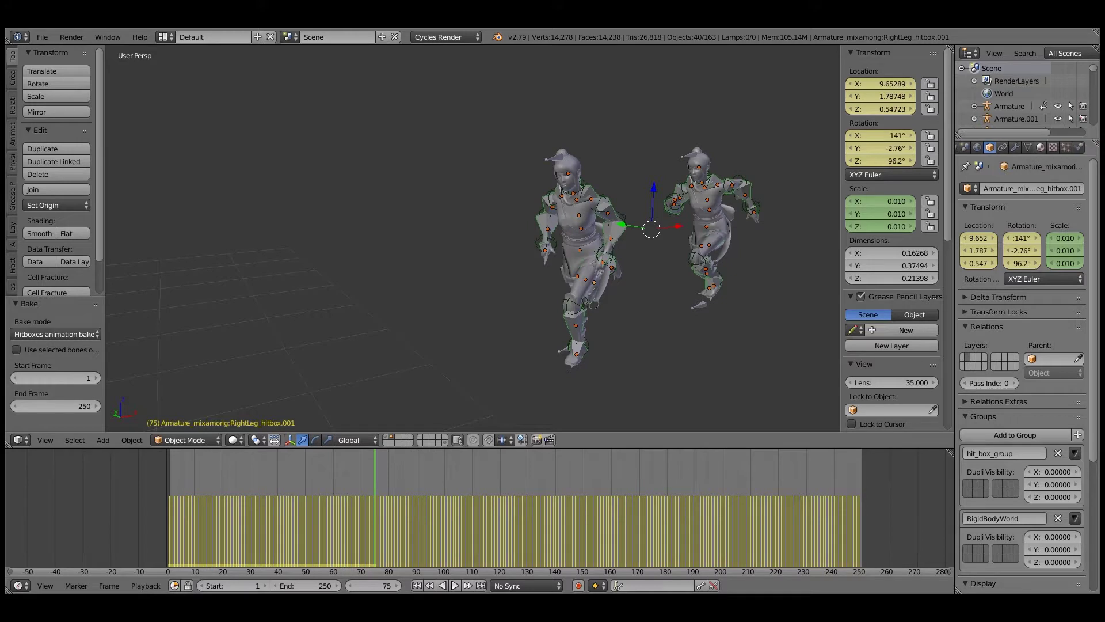
# - Disable the Follow bone ragdoll option on the active right-leg hitbox and copy that setting to all selected hitboxes
pyautogui.click(1079, 147)
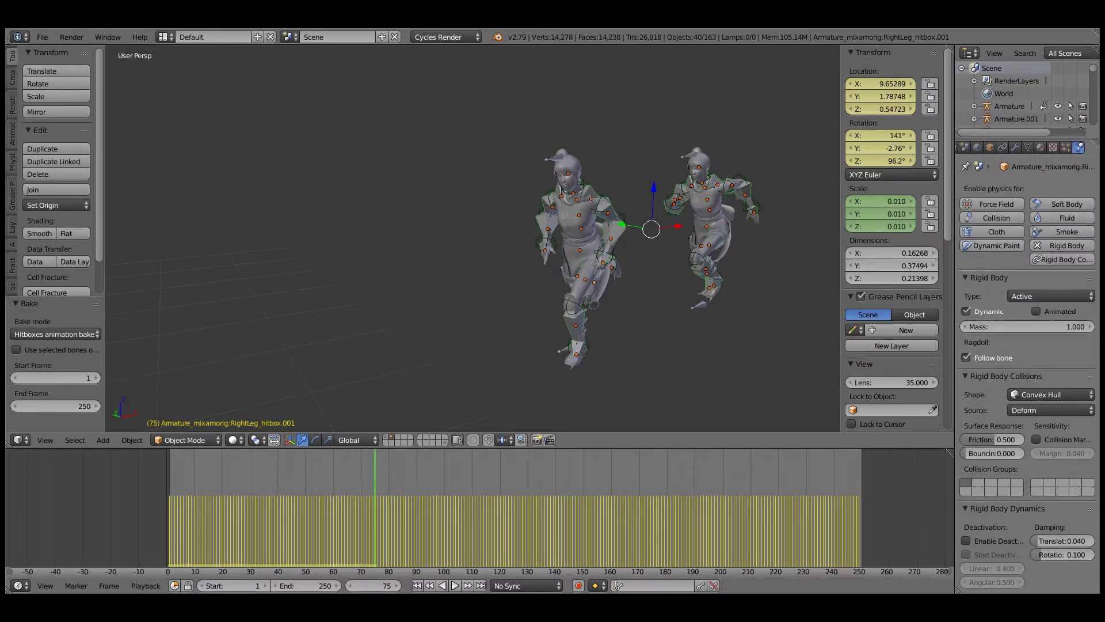
pyautogui.press('z')
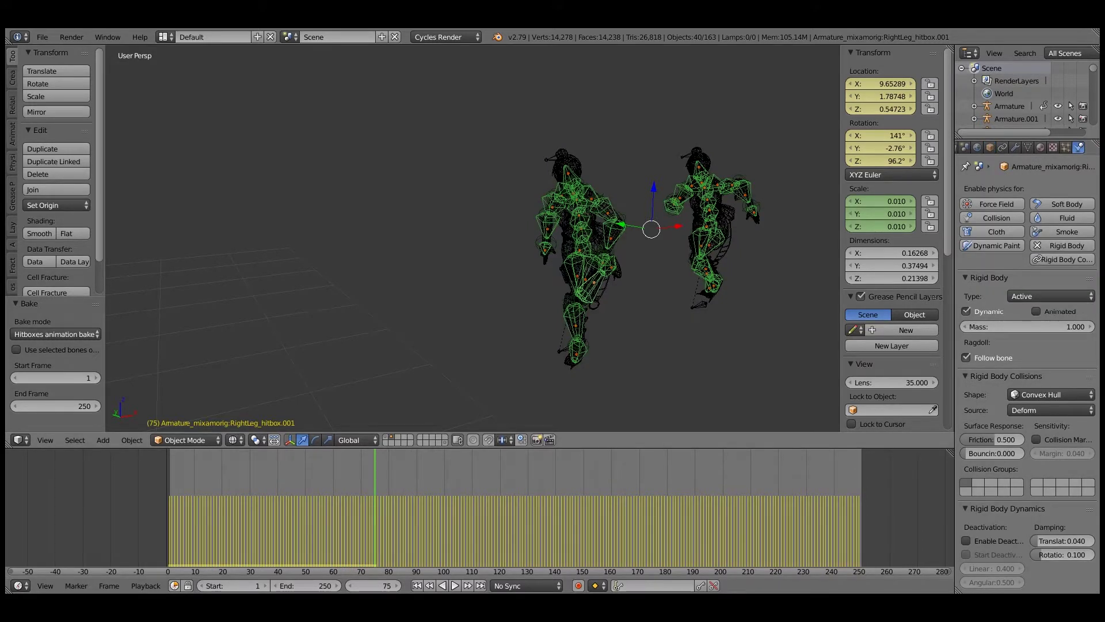
pyautogui.click(967, 358)
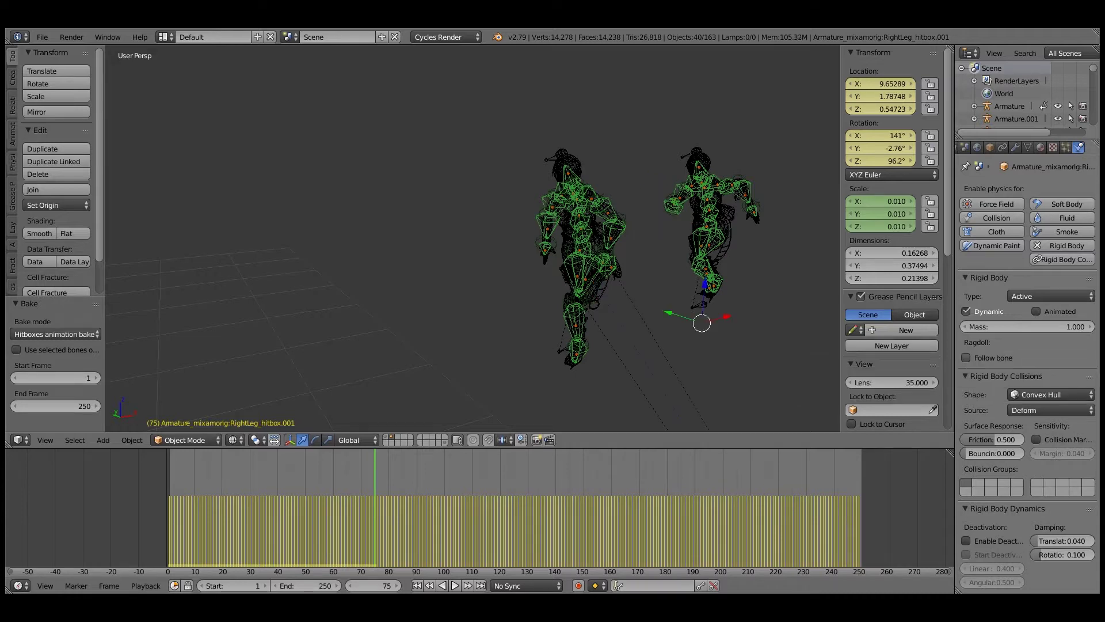
pyautogui.rightClick(967, 358)
pyautogui.click(967, 357)
pyautogui.scroll(-9, 495, 253)
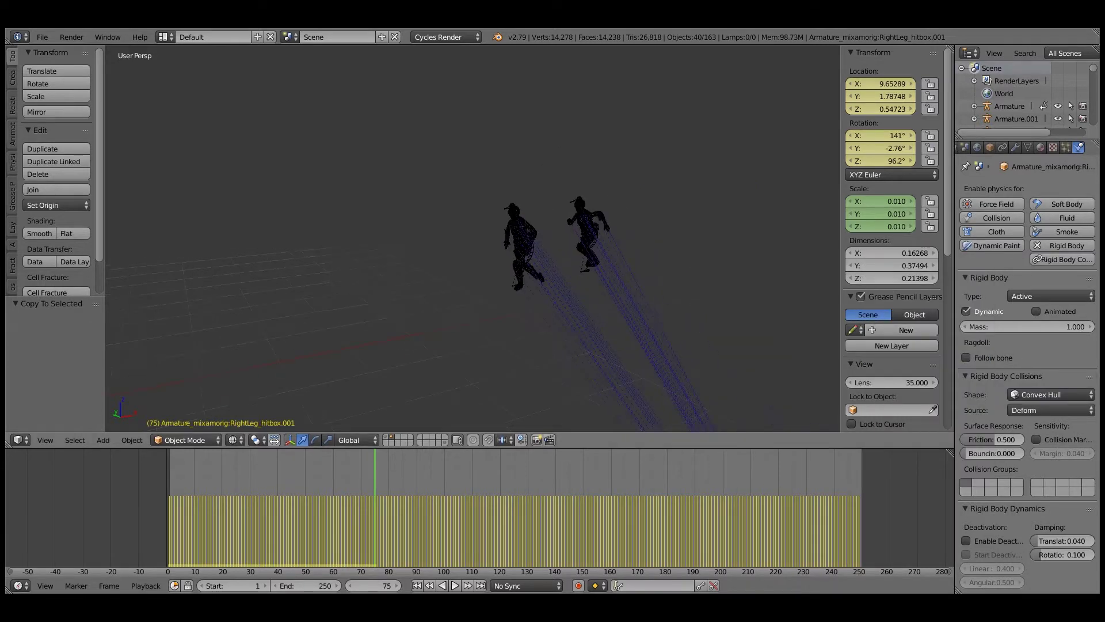
pyautogui.keyDown('shift'); pyautogui.moveTo(495, 276); pyautogui.dragTo(466, 92, button='middle'); pyautogui.keyUp('shift')
pyautogui.scroll(-1, 466, 92)
pyautogui.scroll(-5, 473, 239)
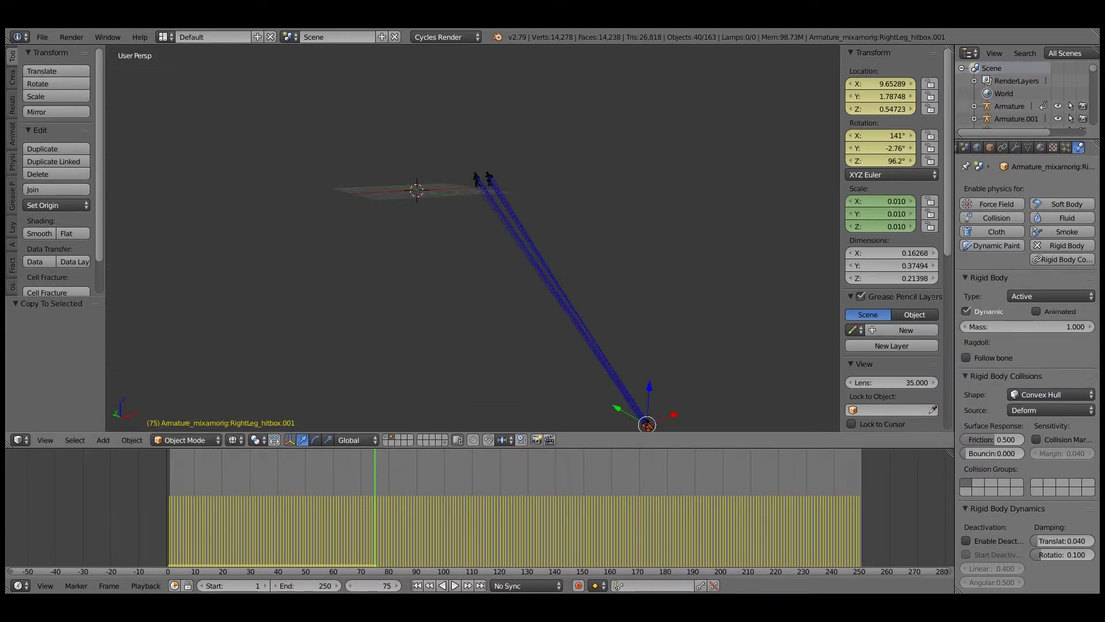
# - Go to frame 1, enable Animated in the active hitbox's rigid body settings and copy it to all selected hitboxes
pyautogui.hotkey('shift', 'Left')
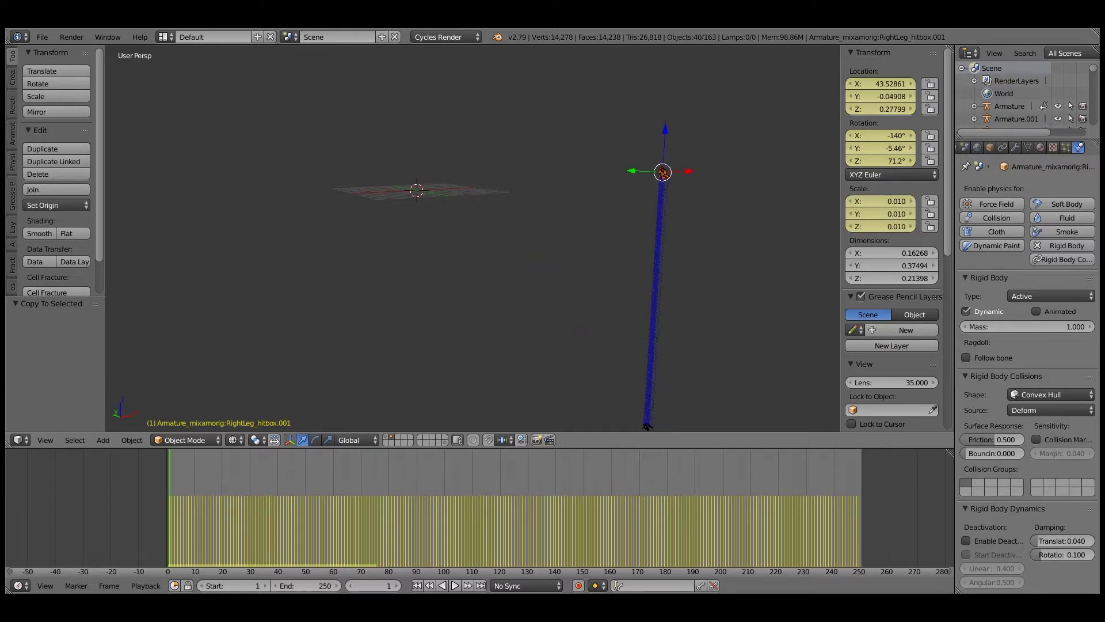
pyautogui.scroll(3, 472, 242)
pyautogui.rightClick(1035, 311)
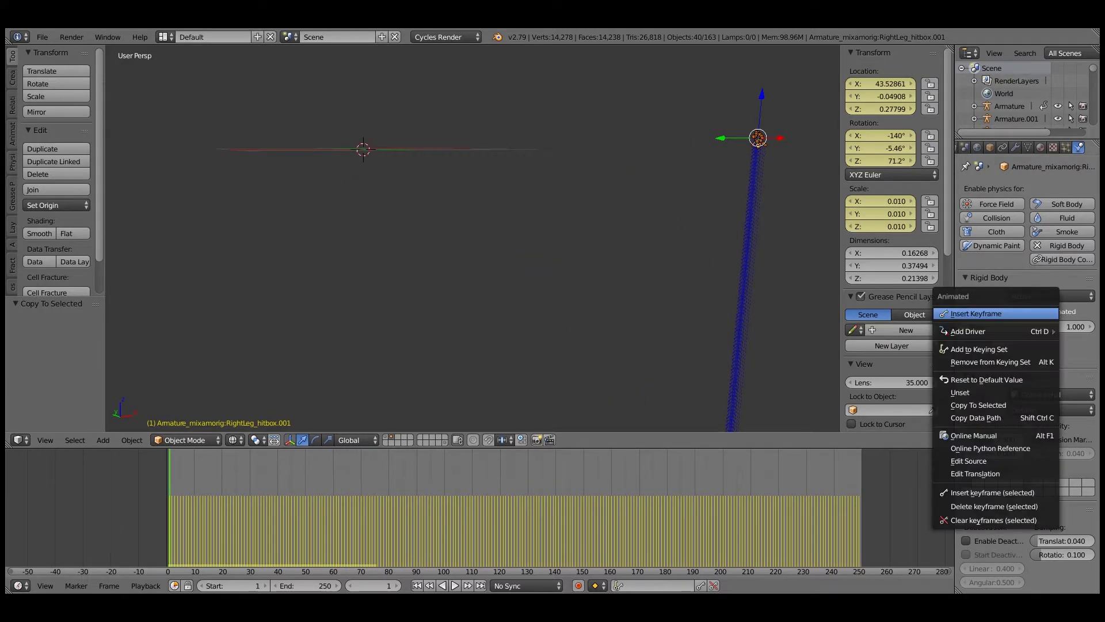
pyautogui.click(1032, 405)
# - Play back the animation to frame 83 and inspect how both runners follow their baked hitboxes
pyautogui.hotkey('alt', 'a')
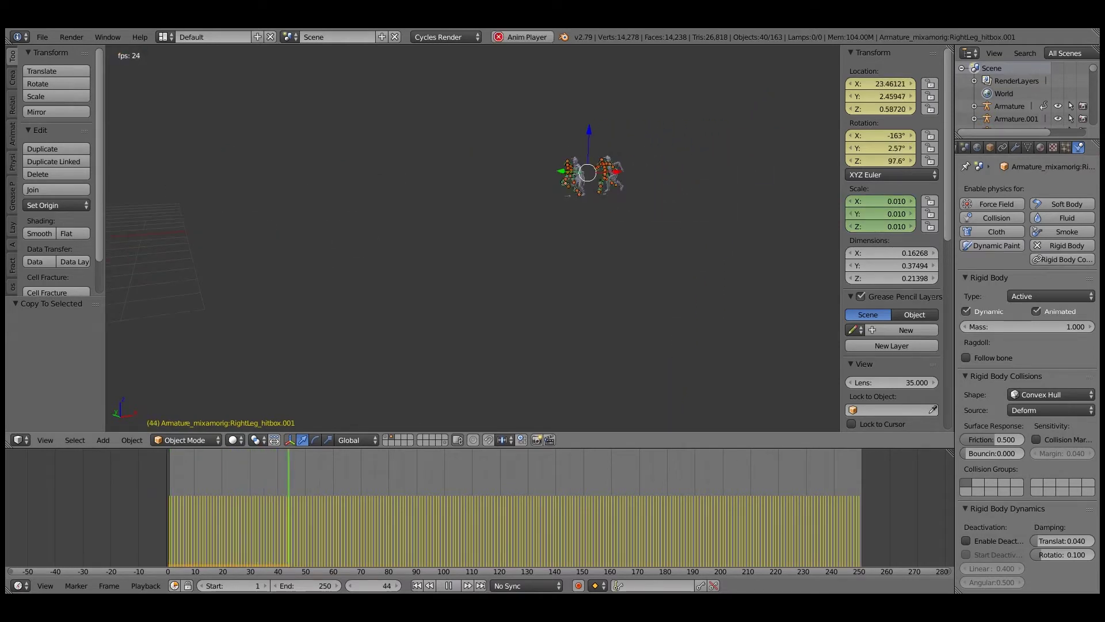
pyautogui.keyDown('shift'); pyautogui.moveTo(403, 230); pyautogui.dragTo(576, 241, button='middle'); pyautogui.keyUp('shift')
pyautogui.hotkey('alt', 'a')
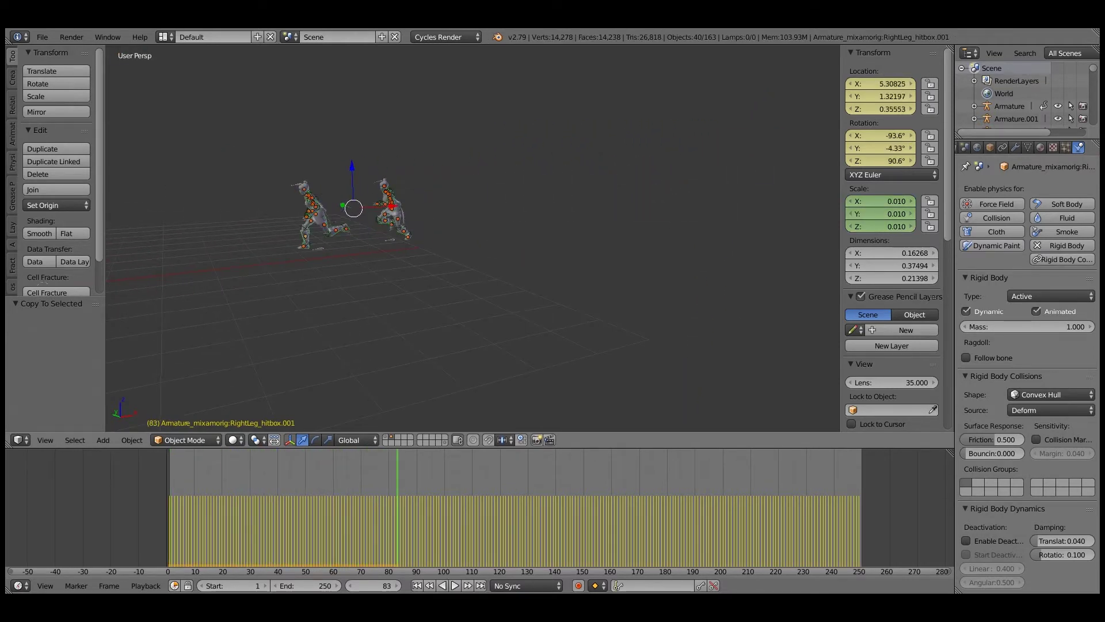
pyautogui.scroll(3, 403, 230)
pyautogui.keyDown('shift'); pyautogui.moveTo(402, 230); pyautogui.dragTo(490, 277, button='middle'); pyautogui.keyUp('shift')
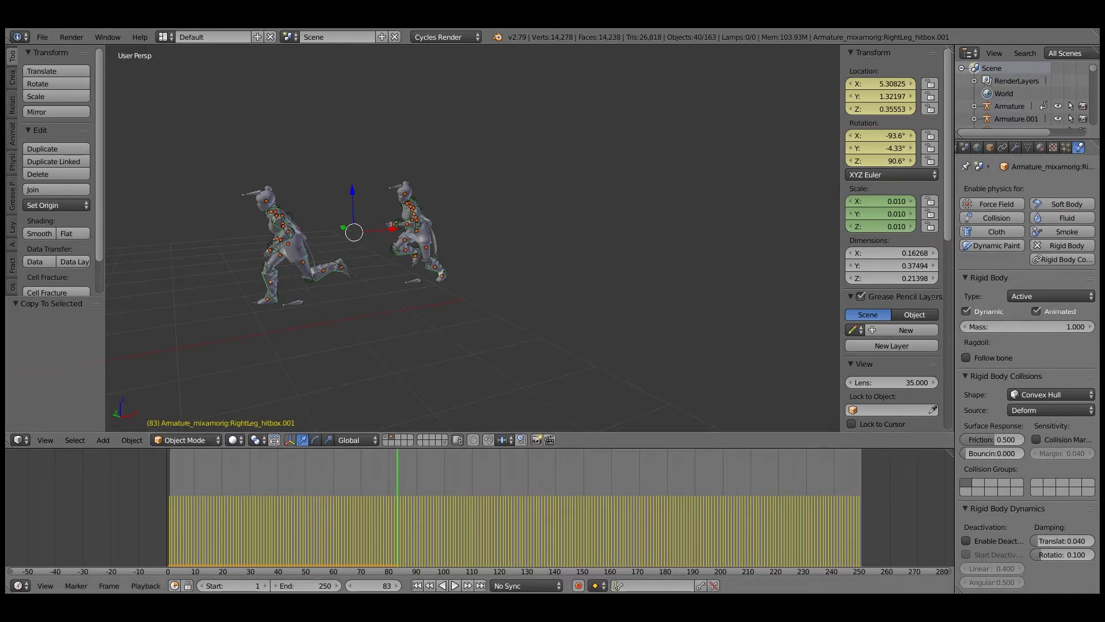
# - Show layer 1 with the floor and the box obstacle as well, and step back to frame 79
pyautogui.hotkey('shift', '1')
pyautogui.scroll(-2, 473, 238)
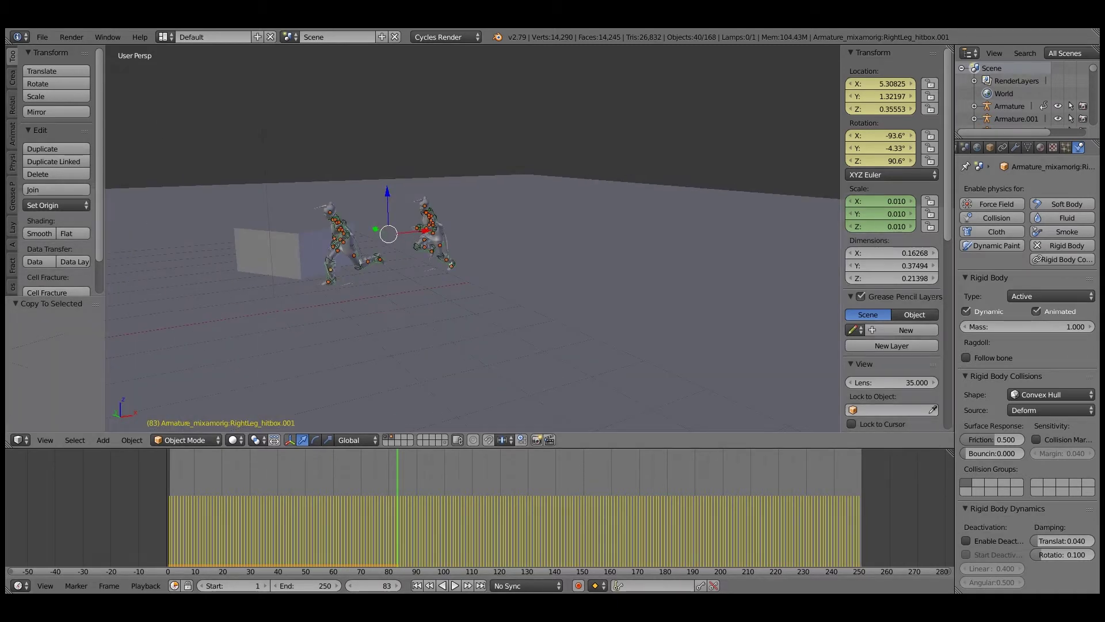
pyautogui.press('Left')
pyautogui.press('Left')
pyautogui.press('Left')
pyautogui.press('Left')
pyautogui.press('Right')
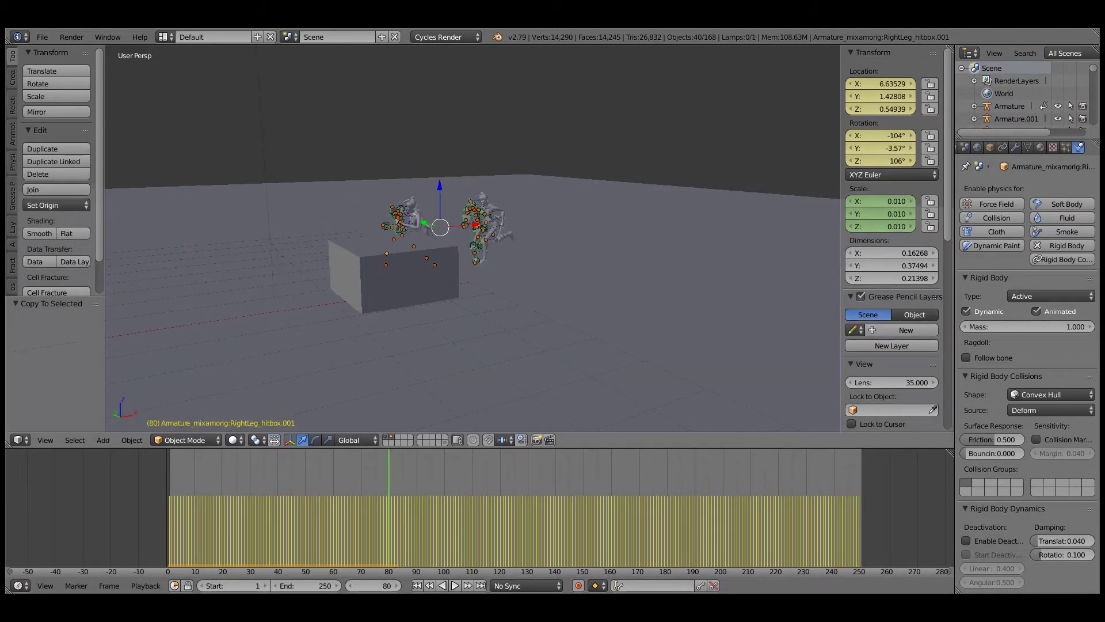
pyautogui.moveTo(415, 238); pyautogui.dragTo(535, 242, button='middle')
pyautogui.scroll(3, 535, 242)
pyautogui.keyDown('shift'); pyautogui.moveTo(576, 196); pyautogui.dragTo(555, 270, button='middle'); pyautogui.keyUp('shift')
pyautogui.press('Left')
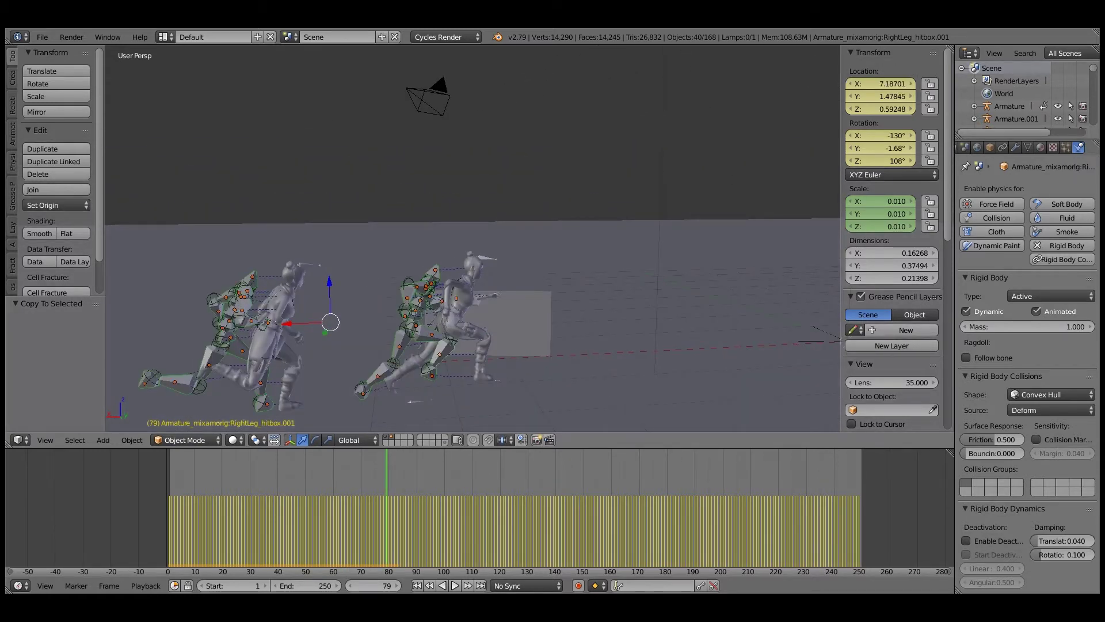
# - At frame 79, deselect the trailing runner's hitboxes and keyframe Animated as enabled on all of the leading runner's hitboxes
pyautogui.press('KP_3')
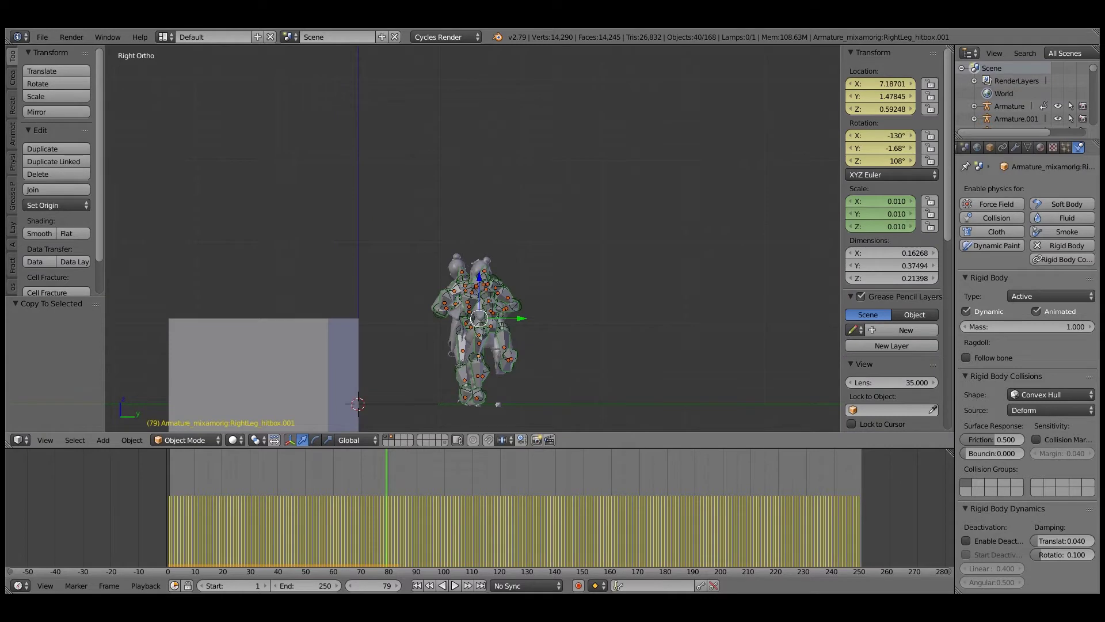
pyautogui.press('KP_1')
pyautogui.press('z')
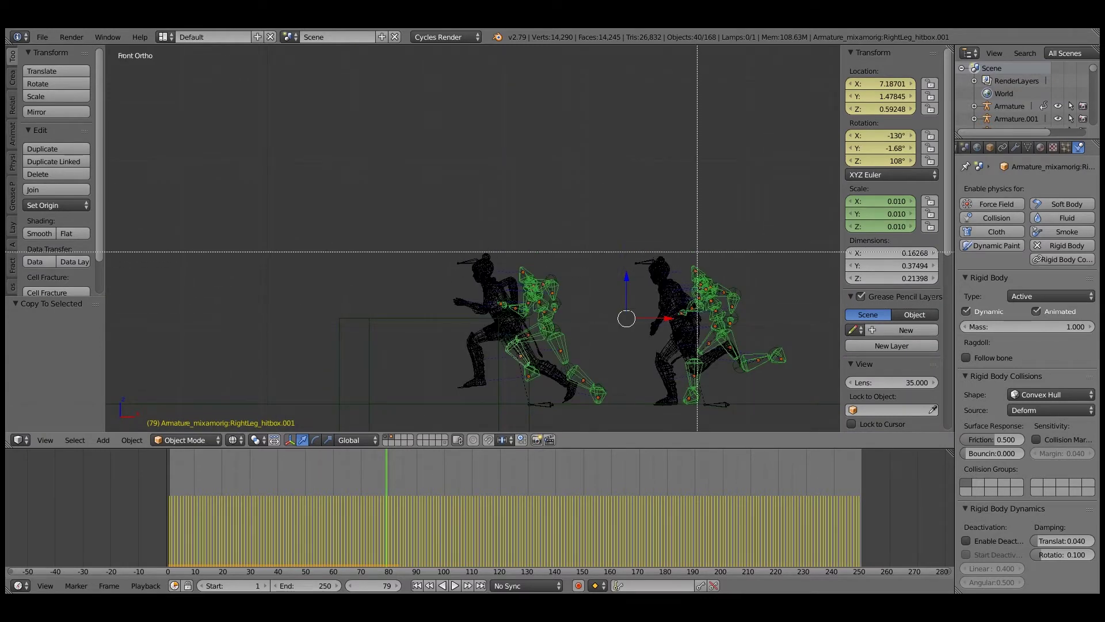
pyautogui.moveTo(641, 199); pyautogui.dragTo(808, 411, button='middle')
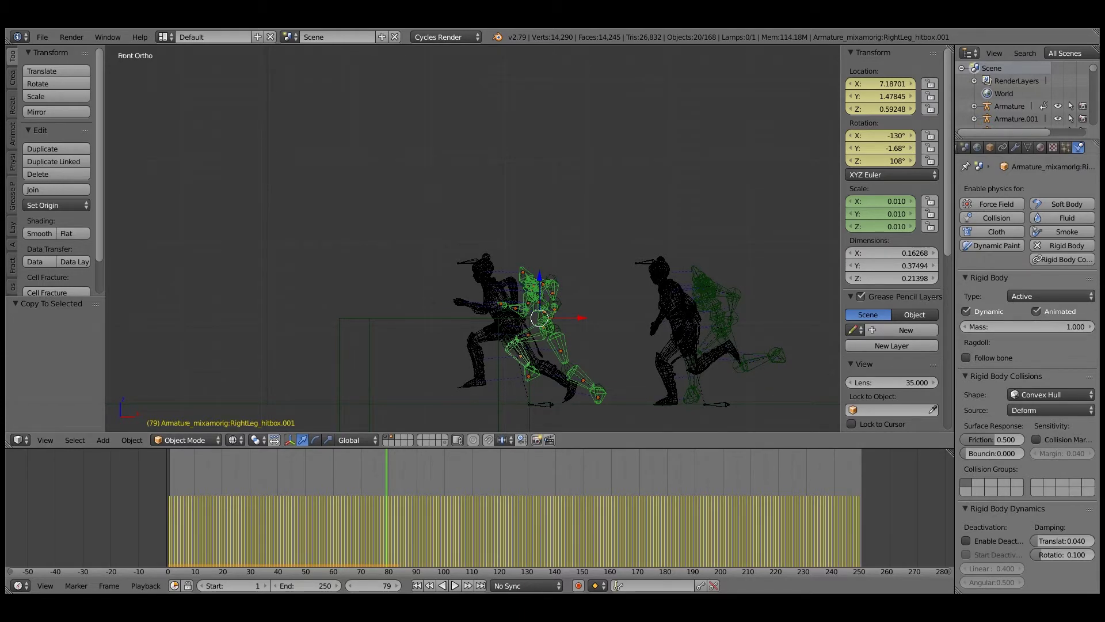
pyautogui.press('KP_7')
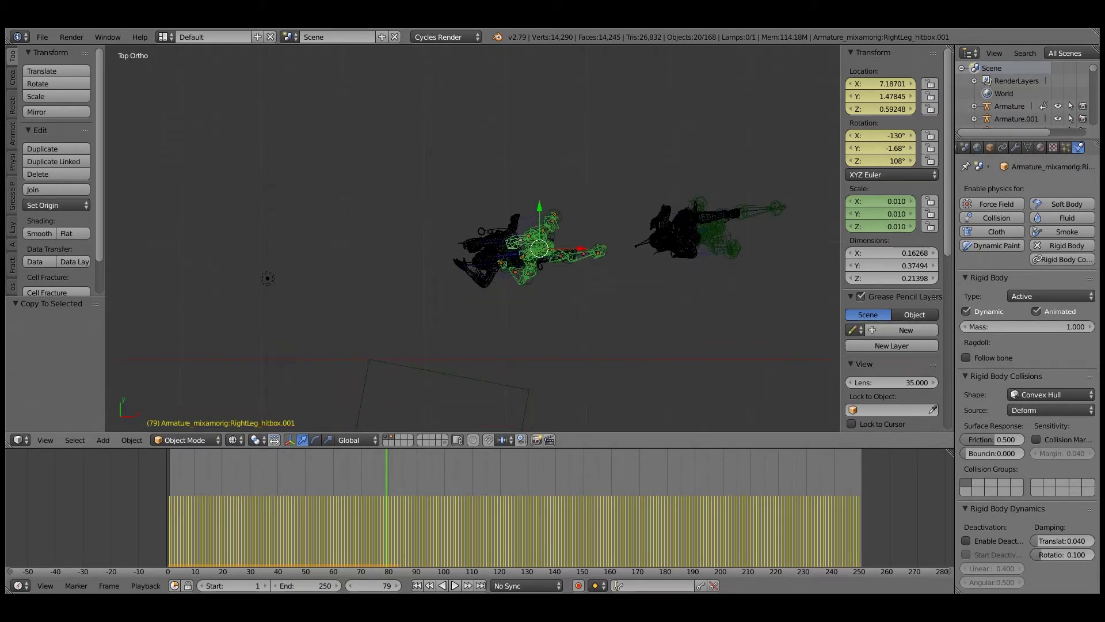
pyautogui.rightClick(1045, 311)
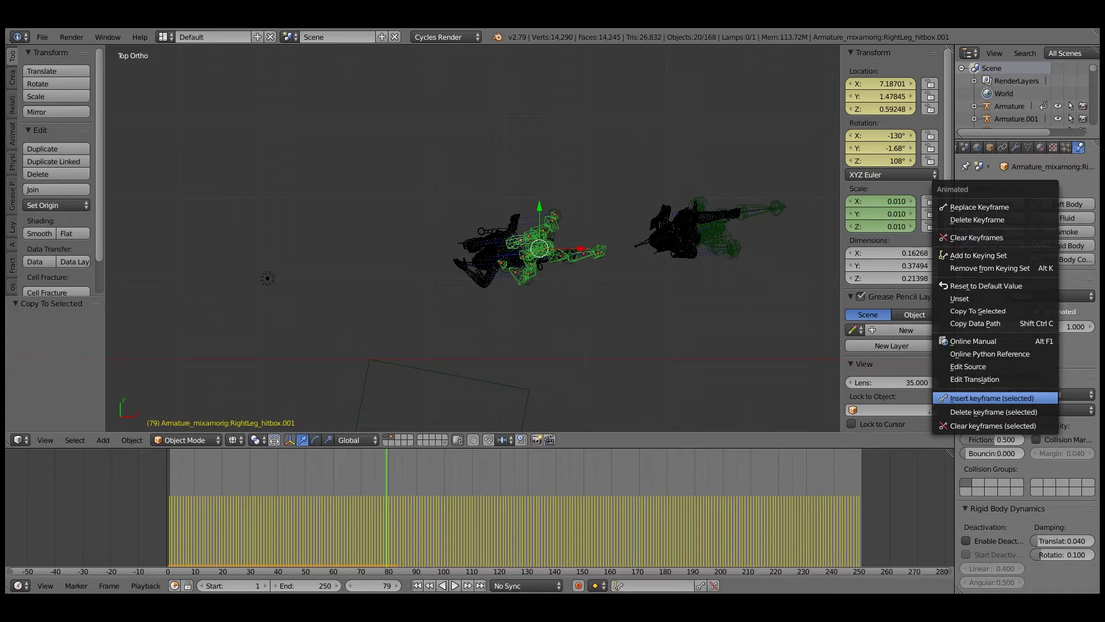
pyautogui.click(996, 398)
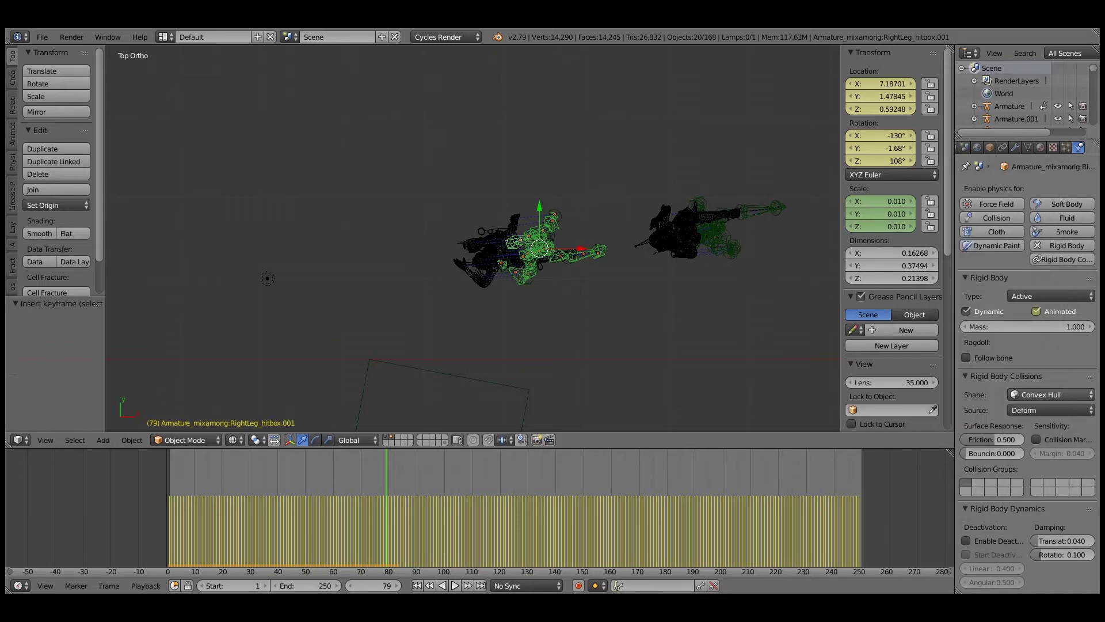
# - At frame 80, disable Animated, copy the setting to the leading runner's selected hitboxes and insert keyframes for it on all of them
pyautogui.press('Right')
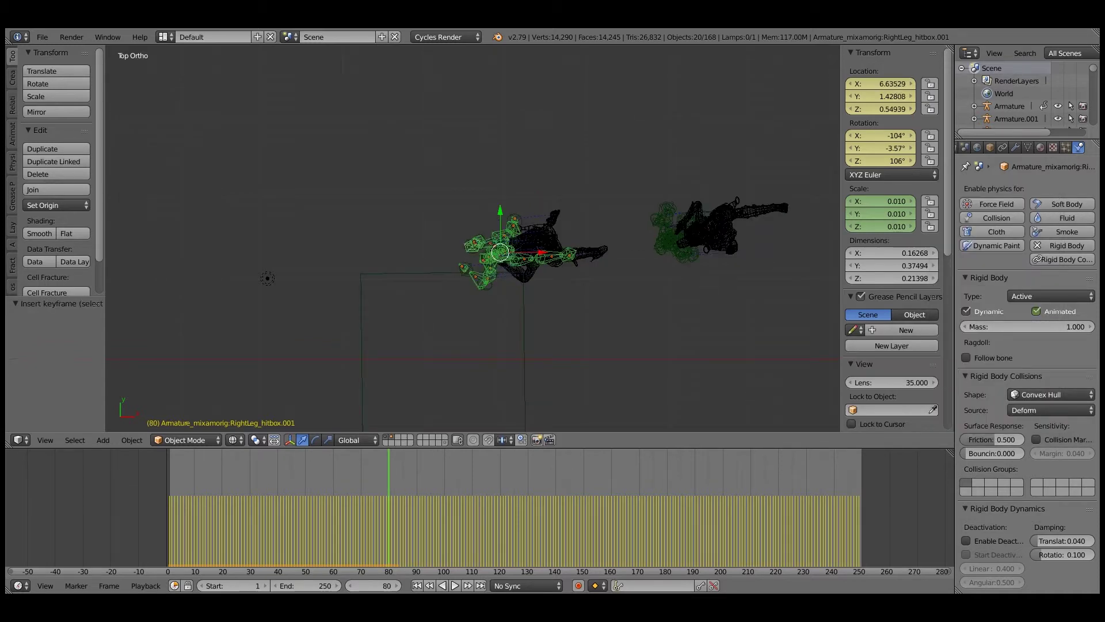
pyautogui.click(1037, 311)
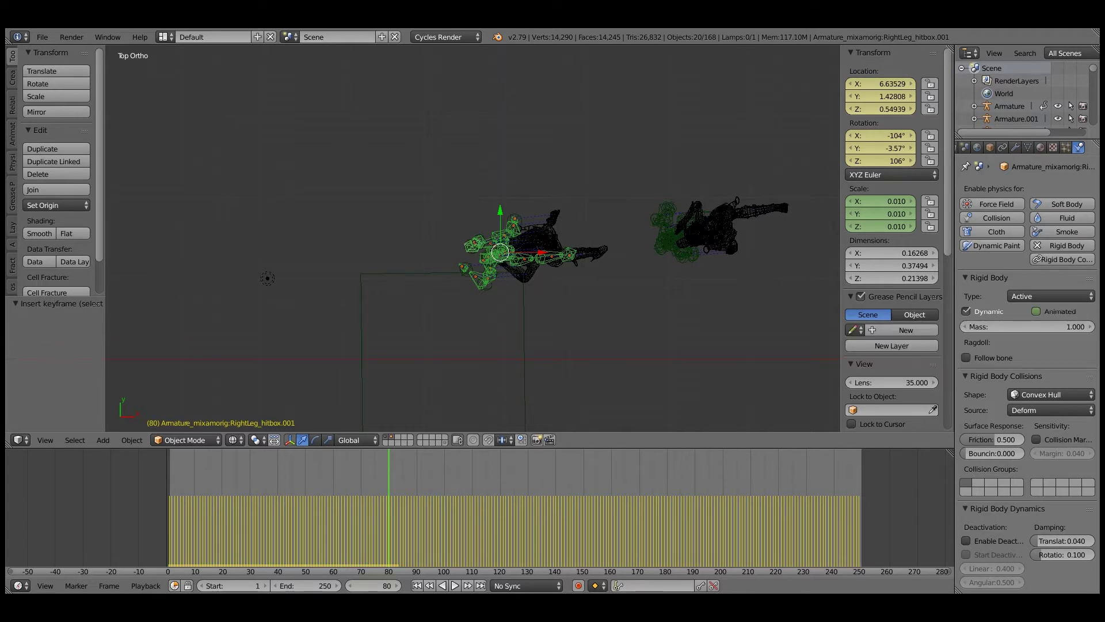
pyautogui.rightClick(1036, 311)
pyautogui.click(996, 228)
pyautogui.rightClick(1036, 311)
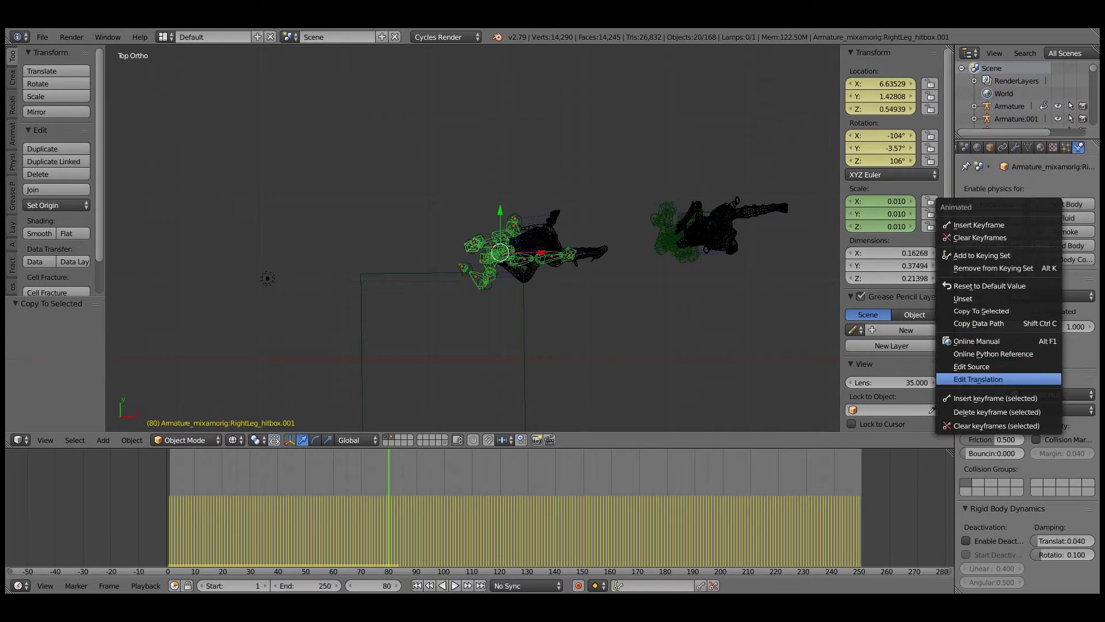
pyautogui.click(999, 397)
# - Play the simulation from frame 1 to frame 137 and watch the leading runner's switch to ragdoll
pyautogui.moveTo(472, 253)
pyautogui.mouseDown(button='middle')
pyautogui.moveTo(502, 230)
pyautogui.moveTo(482, 158)
pyautogui.mouseUp(button='middle')
pyautogui.scroll(-4, 502, 230)
pyautogui.press('z')
pyautogui.hotkey('shift', 'Left')
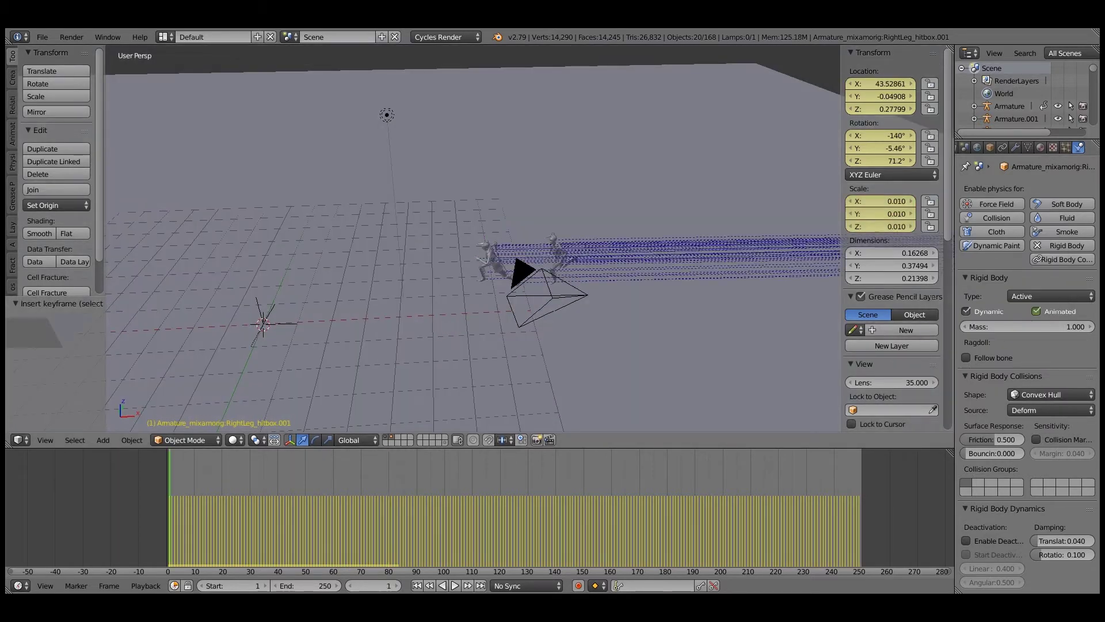
pyautogui.hotkey('alt', 'a')
pyautogui.scroll(-5, 473, 239)
pyautogui.moveTo(473, 238); pyautogui.dragTo(532, 222, button='middle')
pyautogui.scroll(5, 473, 239)
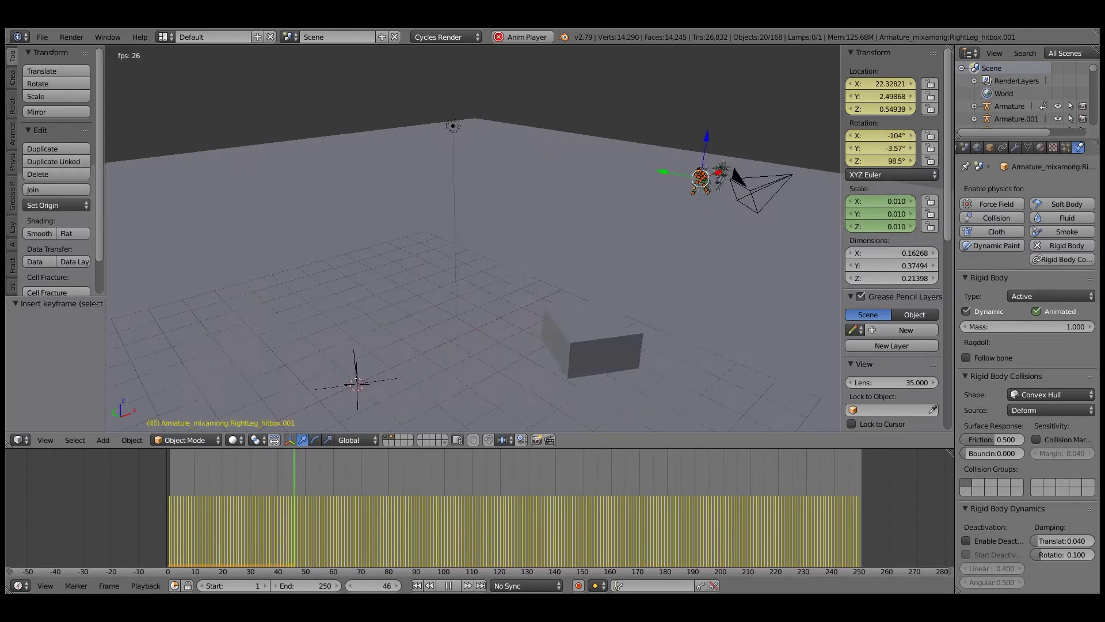
pyautogui.scroll(-3, 473, 238)
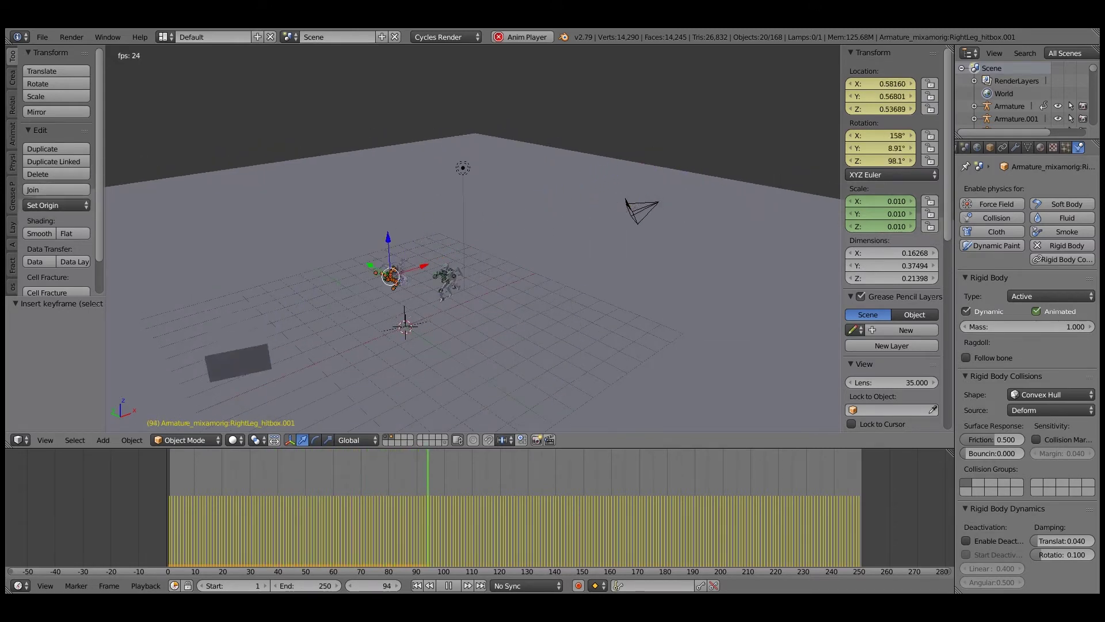
pyautogui.hotkey('shift', 'z')
pyautogui.hotkey('alt', 'a')
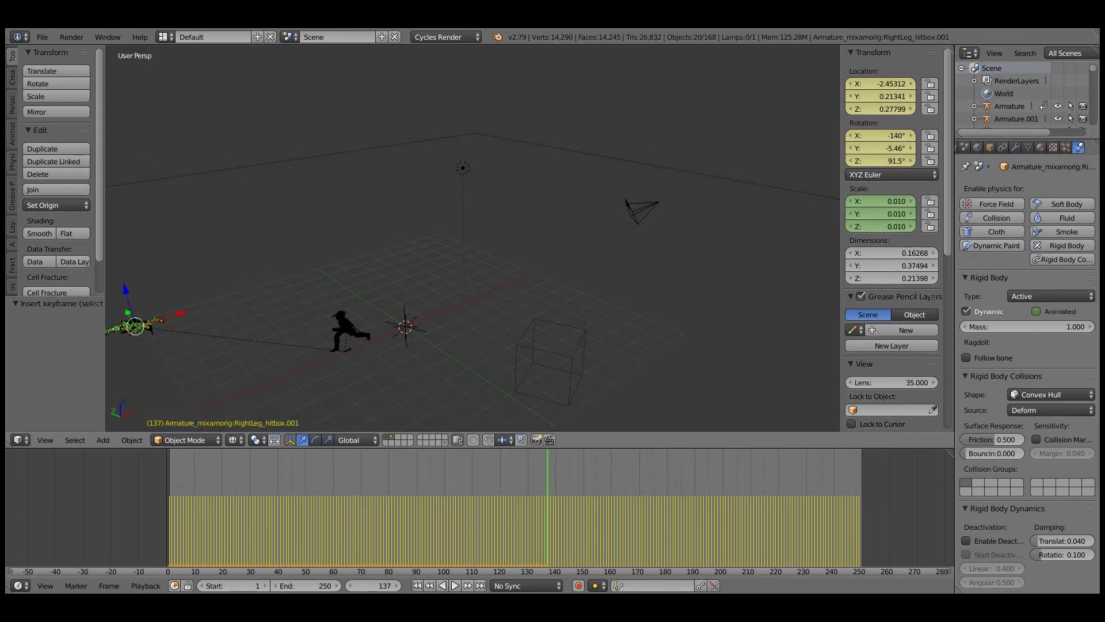
# - Deselect everything while replaying the simulation from frame 1 in solid shading, and check the runner's fall from another angle
pyautogui.hotkey('shift', 'Left')
pyautogui.hotkey('alt', 'a')
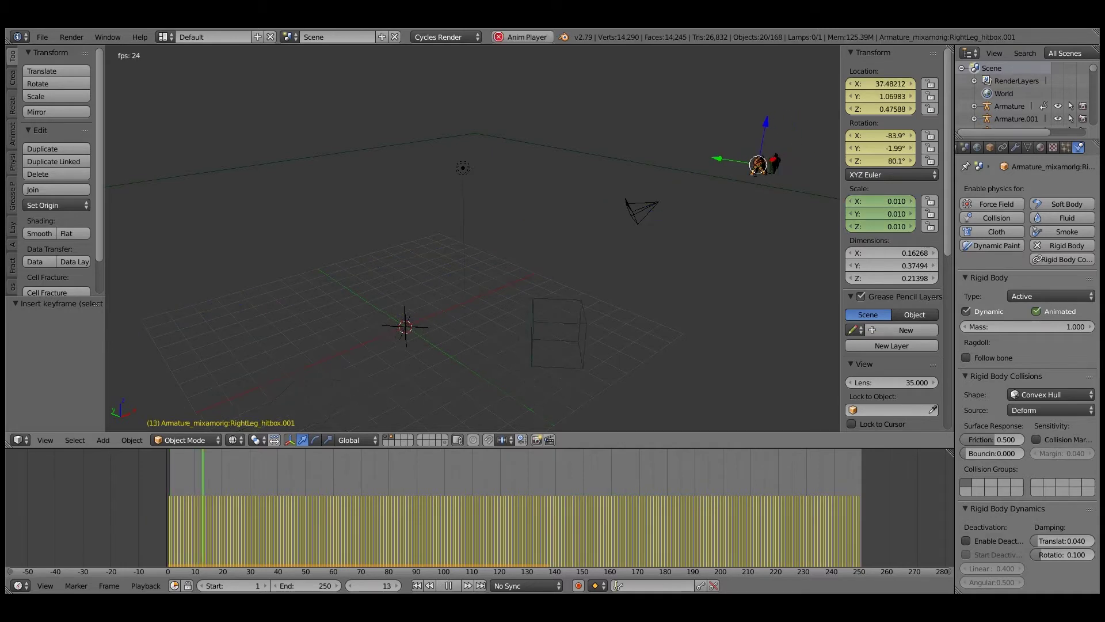
pyautogui.hotkey('shift', 'z')
pyautogui.moveTo(473, 242); pyautogui.dragTo(593, 233, button='middle')
pyautogui.press('a')
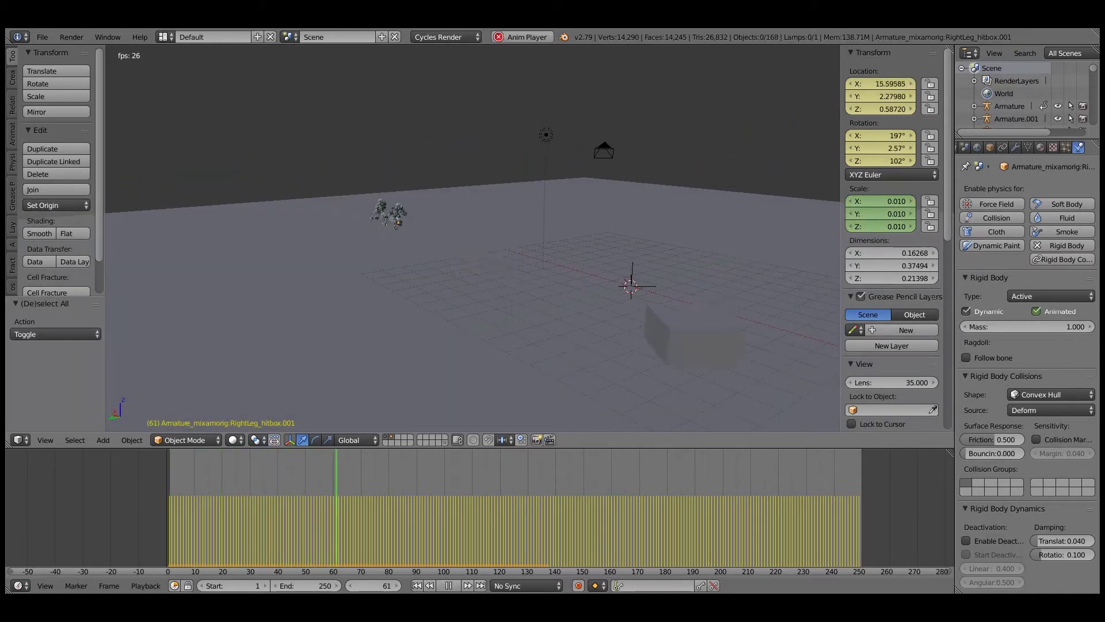
pyautogui.scroll(2, 593, 233)
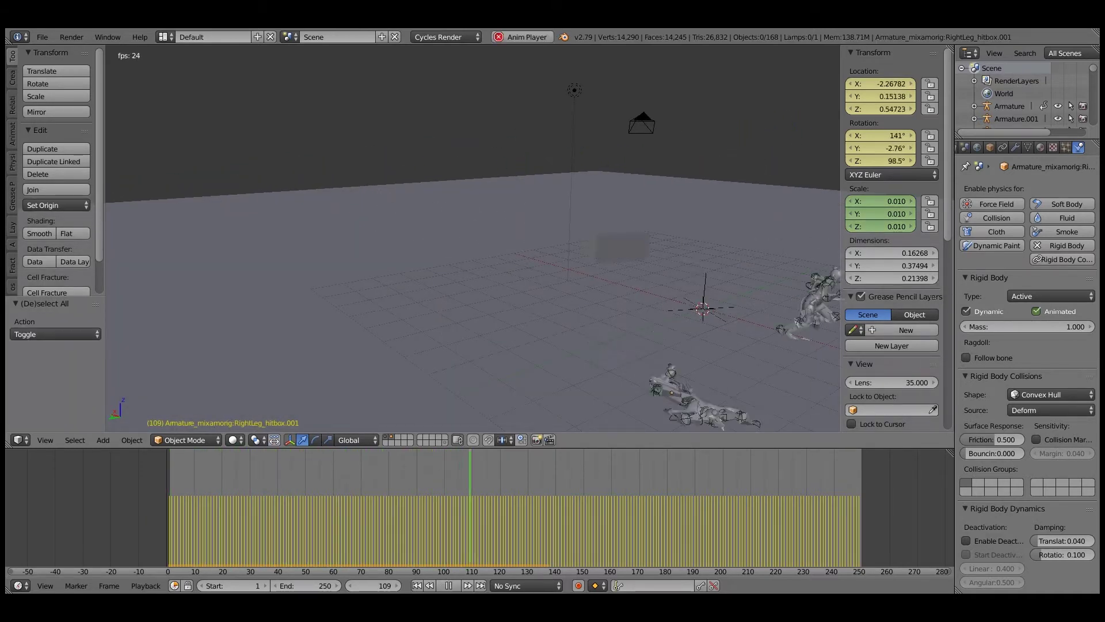
pyautogui.hotkey('shift', 'Left')
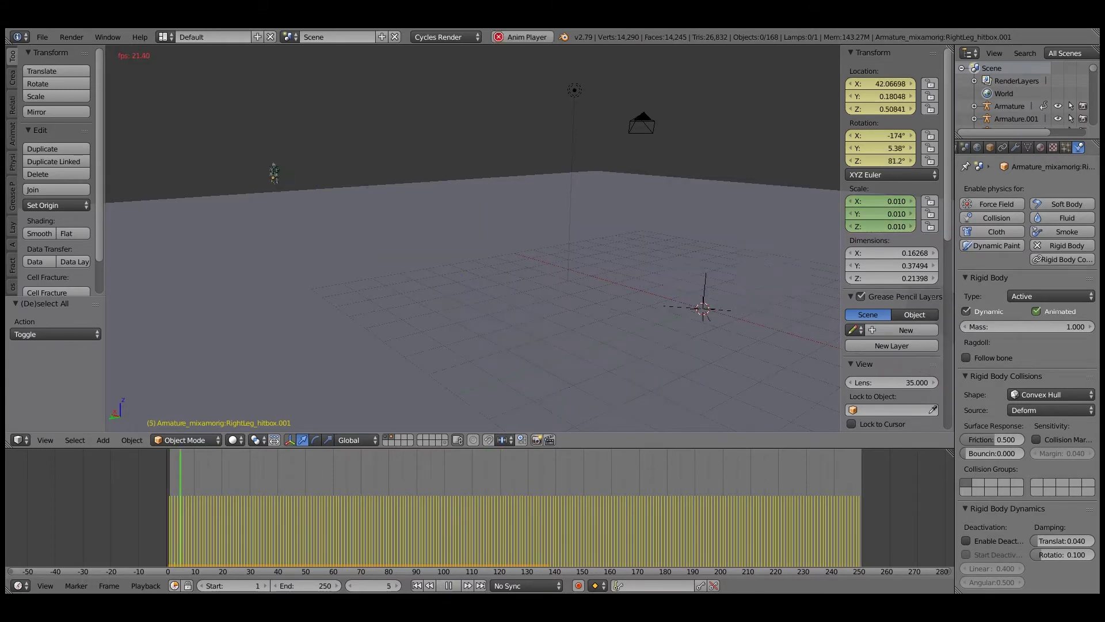
pyautogui.hotkey('alt', 'a')
# - Set the Outliner to display Groups and hide hit_box_group in the viewport
pyautogui.click(1069, 53)
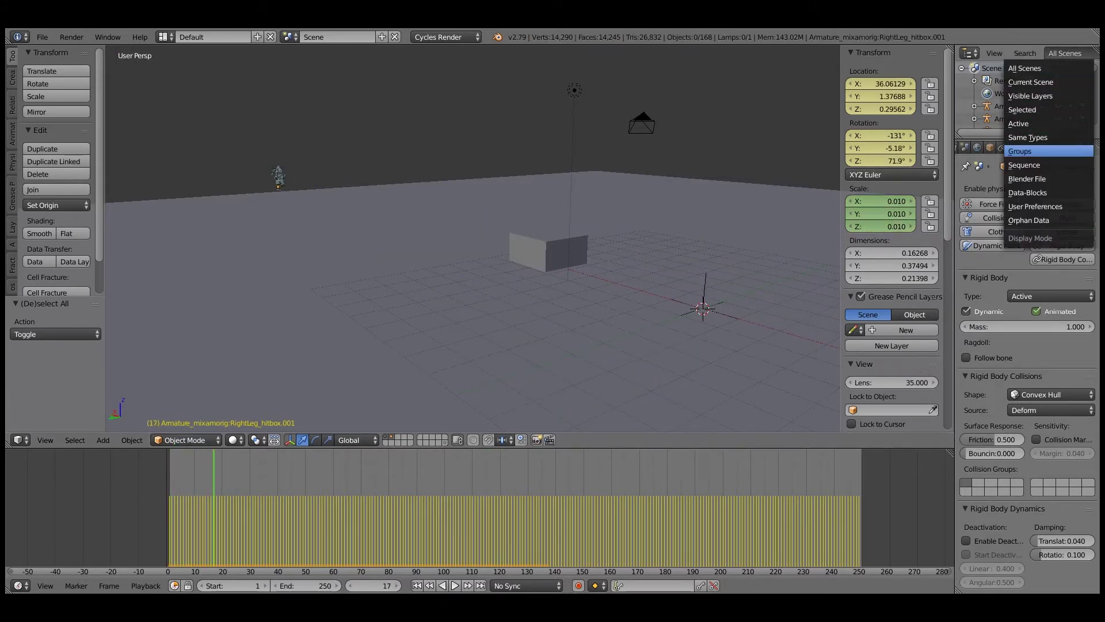
pyautogui.click(1030, 151)
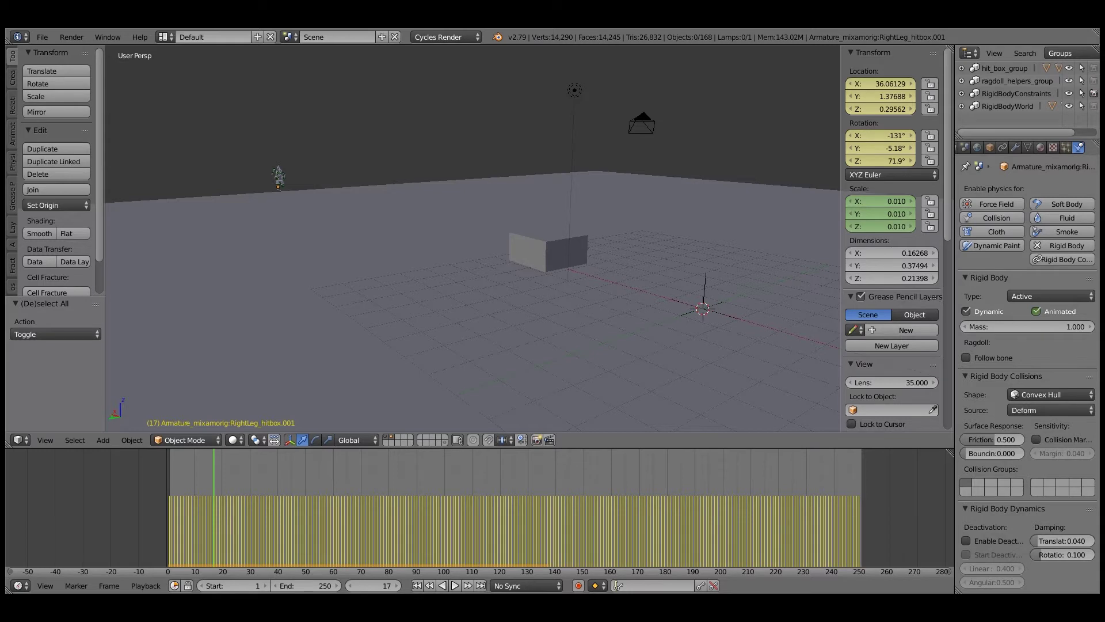
pyautogui.click(1069, 68)
# - Play the simulation to frame 76 and fly the active camera to a position that frames both runners' path
pyautogui.hotkey('alt', 'a')
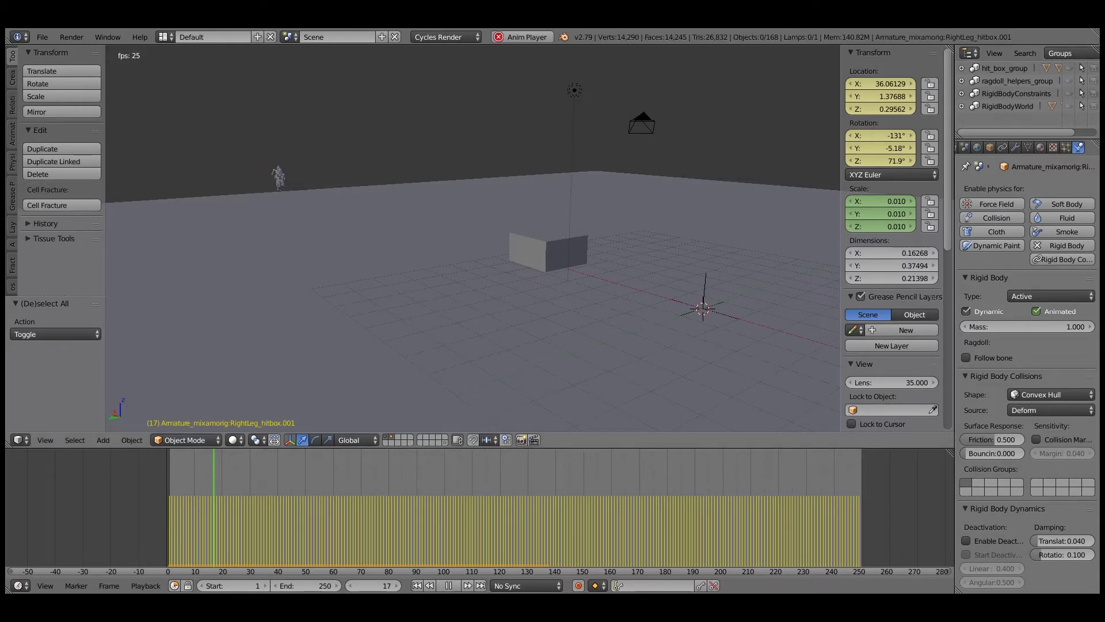
pyautogui.press('KP_0')
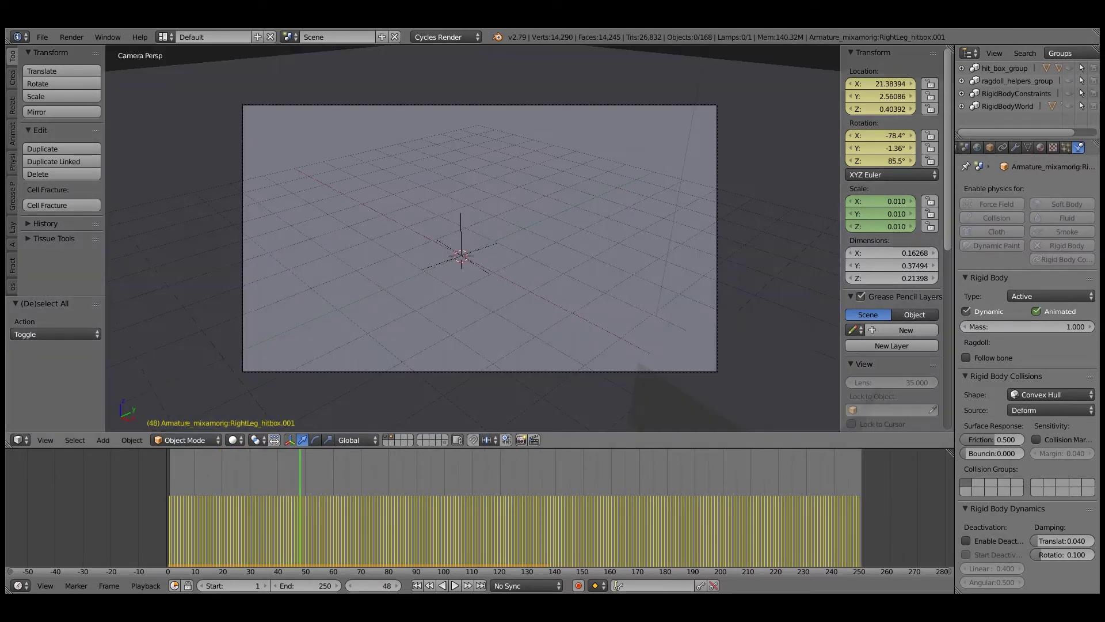
pyautogui.hotkey('shift', 'f')
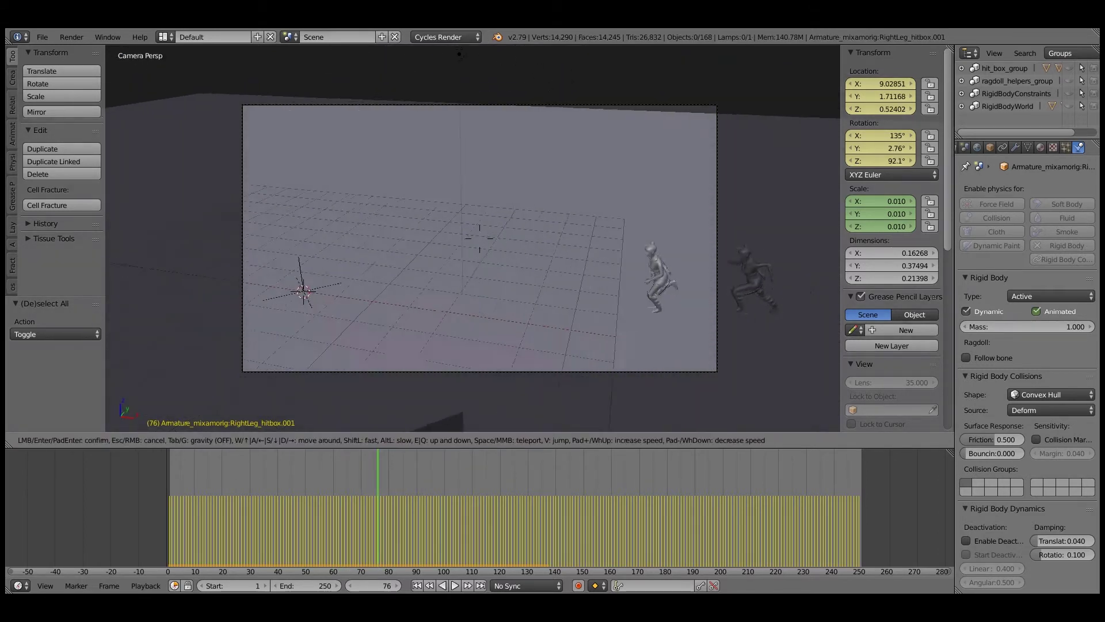
pyautogui.press('Return')
# - Play the simulation through the camera to frame 137 to check how both runners cross the frame
pyautogui.hotkey('alt', 'a')
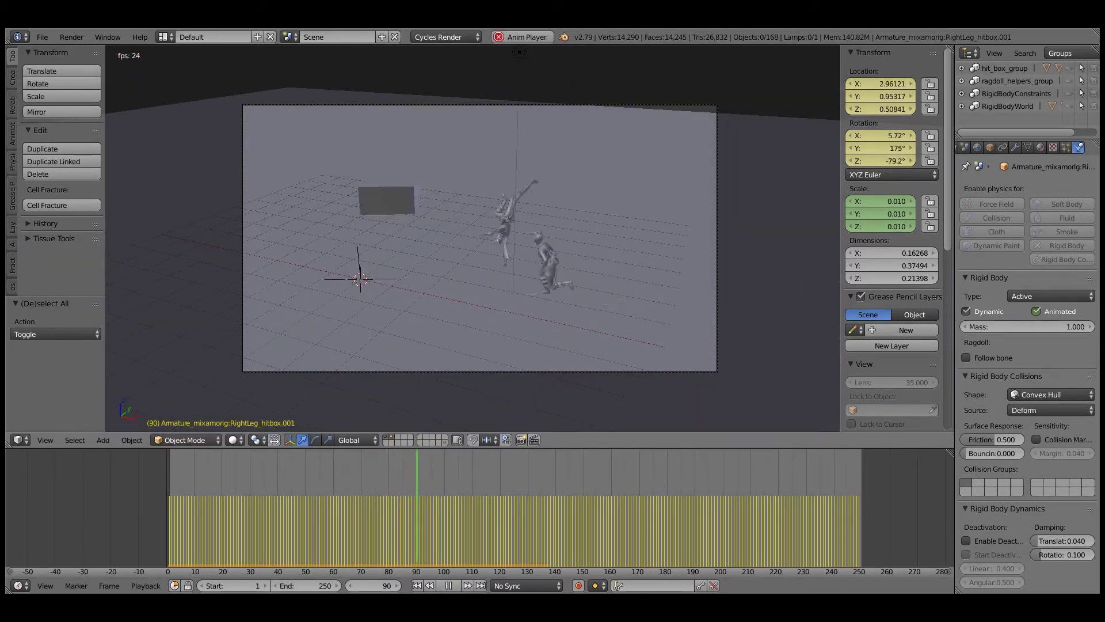
pyautogui.hotkey('alt', 'a')
pyautogui.scroll(-2, 480, 238)
pyautogui.hotkey('alt', 'a')
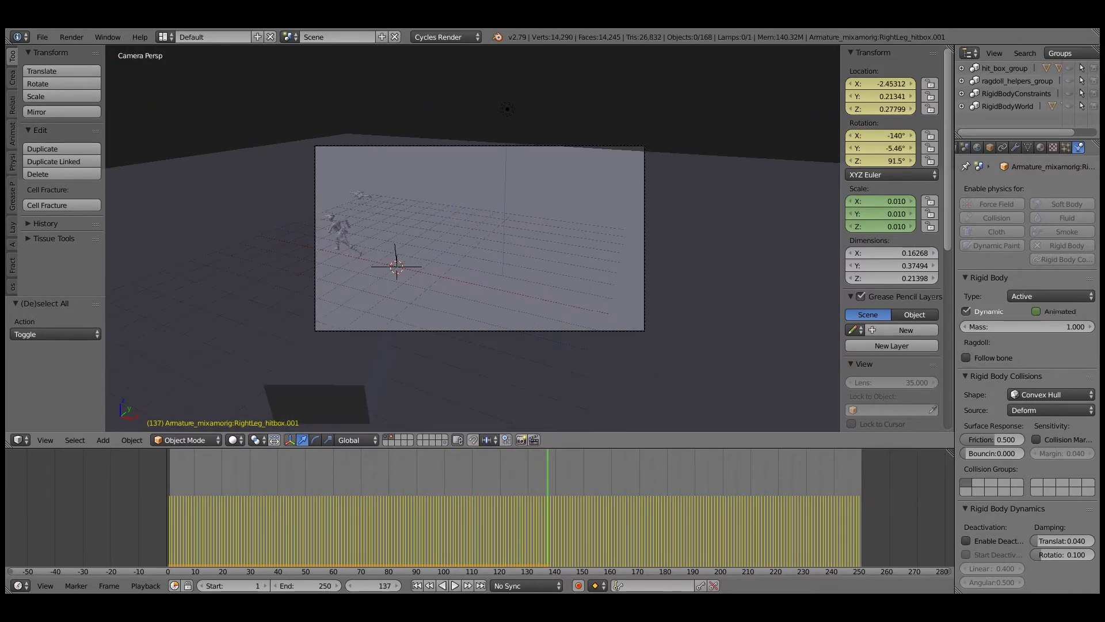
pyautogui.scroll(2, 507, 109)
# - Step back frame by frame to frame 79 and forward to frame 84 to examine the leading runner's ragdoll transition
pyautogui.press('Left')
pyautogui.press('Left')
pyautogui.press('Left')
pyautogui.press('Left')
pyautogui.press('Left')
pyautogui.press('Left')
pyautogui.press('Left')
pyautogui.press('Left')
pyautogui.press('Left')
pyautogui.press('Left')
pyautogui.press('Left')
pyautogui.press('Left')
pyautogui.press('Left')
pyautogui.press('Left')
pyautogui.press('Left')
pyautogui.press('Left')
pyautogui.press('Left')
pyautogui.press('Left')
pyautogui.press('Left')
pyautogui.press('Left')
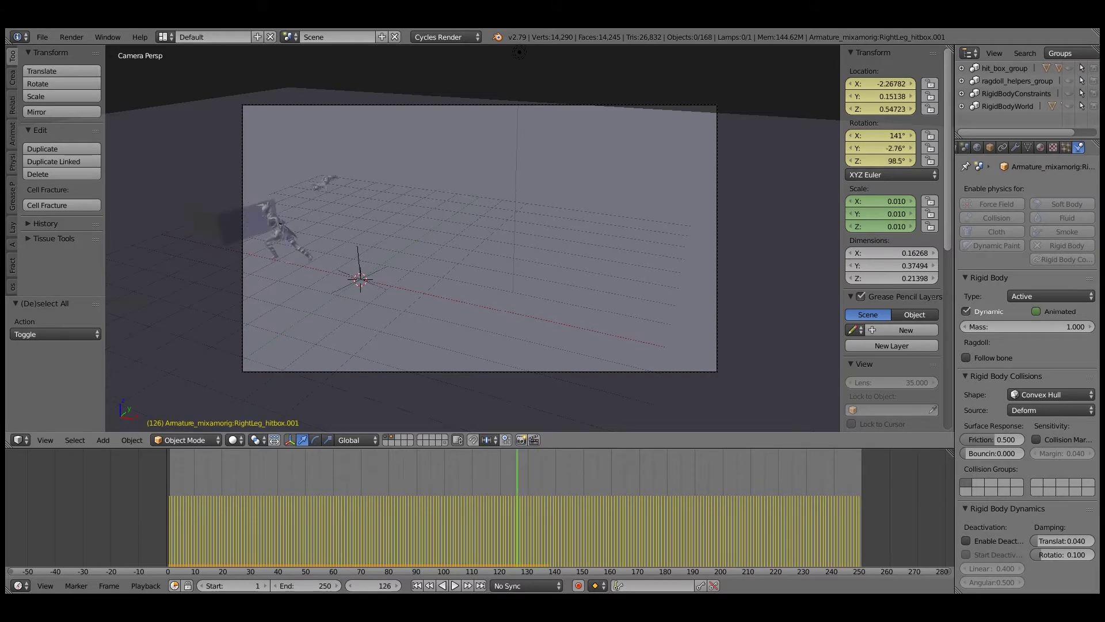
pyautogui.press('Left')
pyautogui.press('Left')
pyautogui.press('Left')
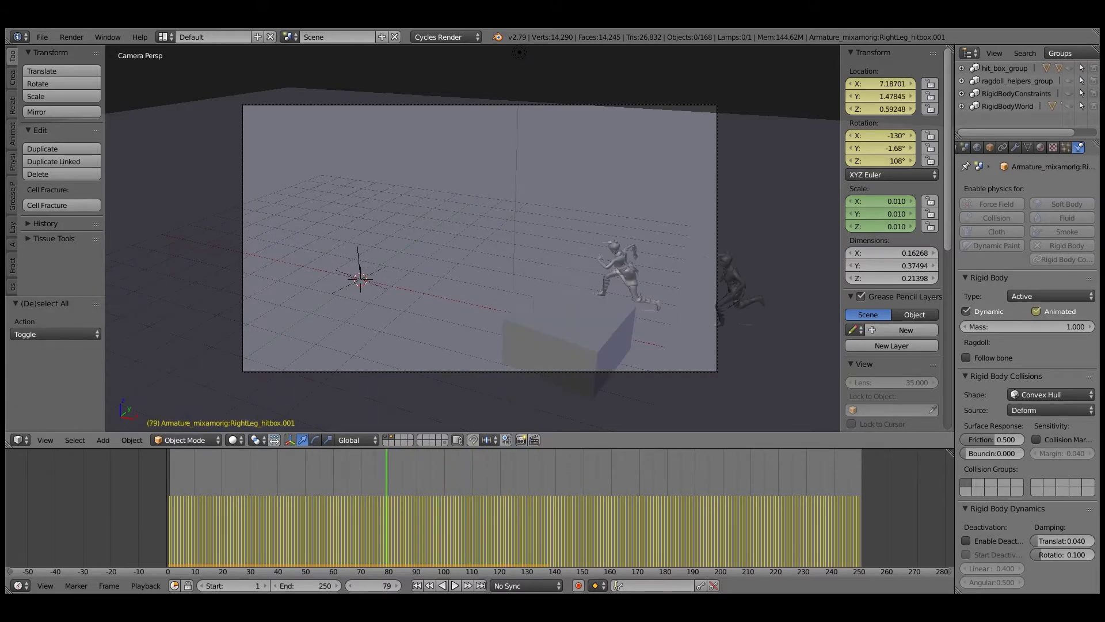
pyautogui.press('Right')
pyautogui.press('Right')
pyautogui.press('Right')
pyautogui.press('Right')
pyautogui.press('Right')
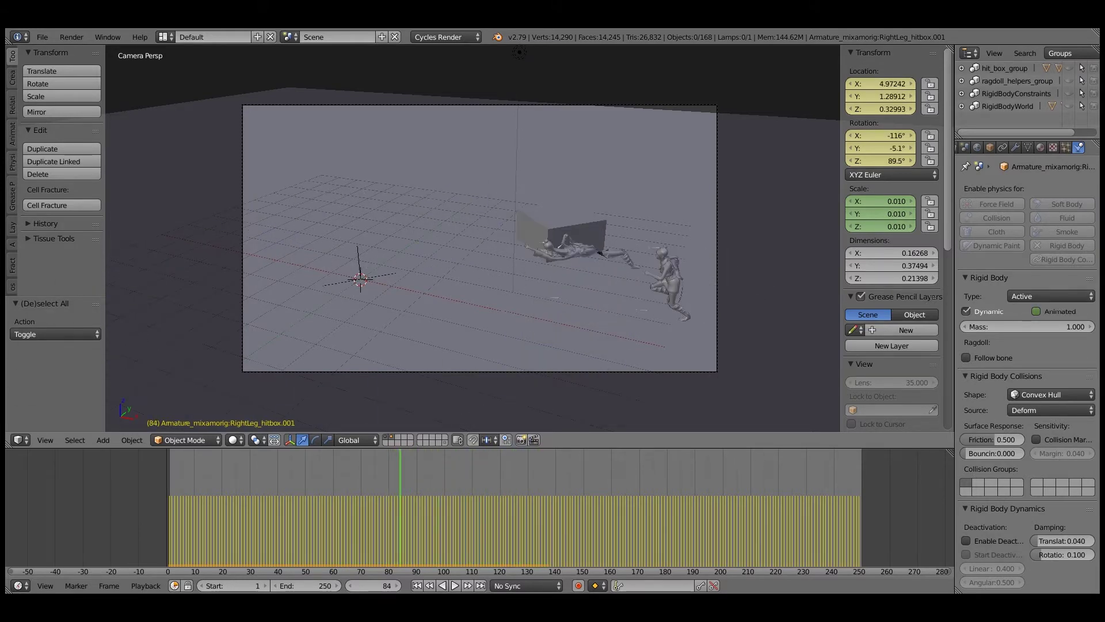
# - Inspect both runners at frame 84 from several angles and return to the camera view
pyautogui.moveTo(438, 230); pyautogui.dragTo(610, 276, button='middle')
pyautogui.scroll(4, 471, 239)
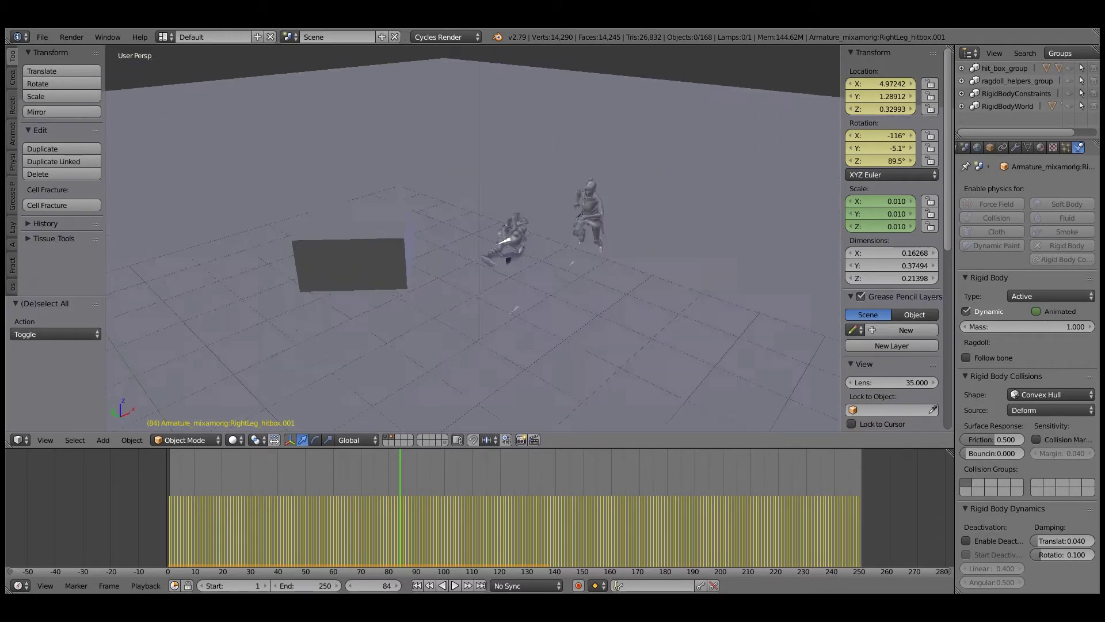
pyautogui.moveTo(472, 239)
pyautogui.mouseDown(button='middle')
pyautogui.moveTo(581, 225)
pyautogui.moveTo(477, 230)
pyautogui.mouseUp(button='middle')
pyautogui.scroll(2, 472, 239)
pyautogui.scroll(3, 472, 239)
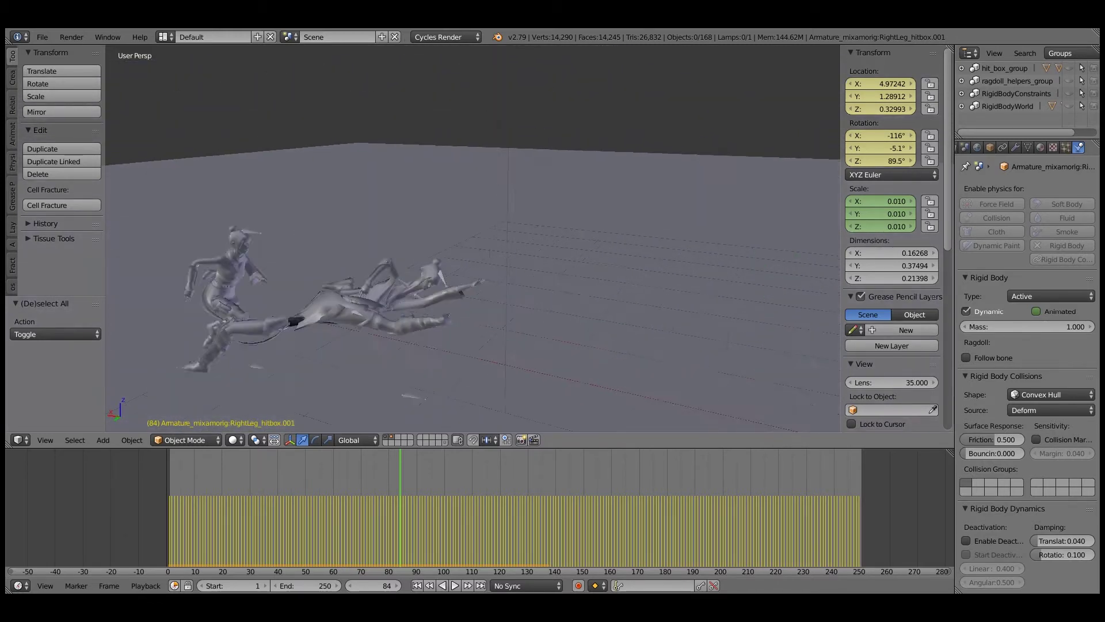
pyautogui.hotkey('shift', 'z')
pyautogui.moveTo(507, 239); pyautogui.dragTo(400, 237, button='middle')
pyautogui.hotkey('shift', 'z')
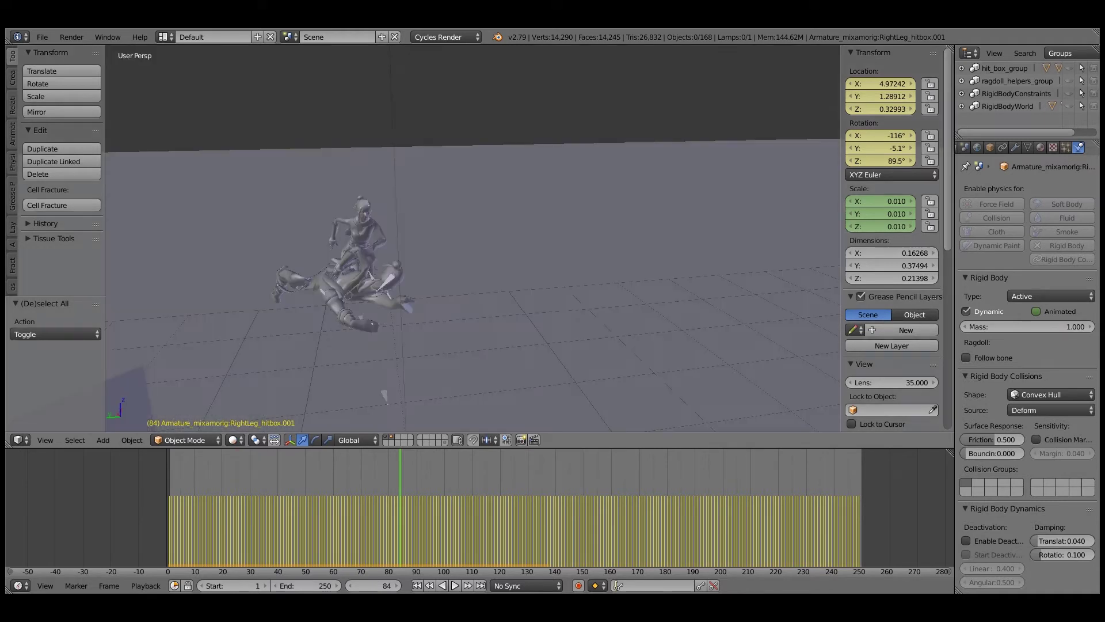
pyautogui.press('KP_0')
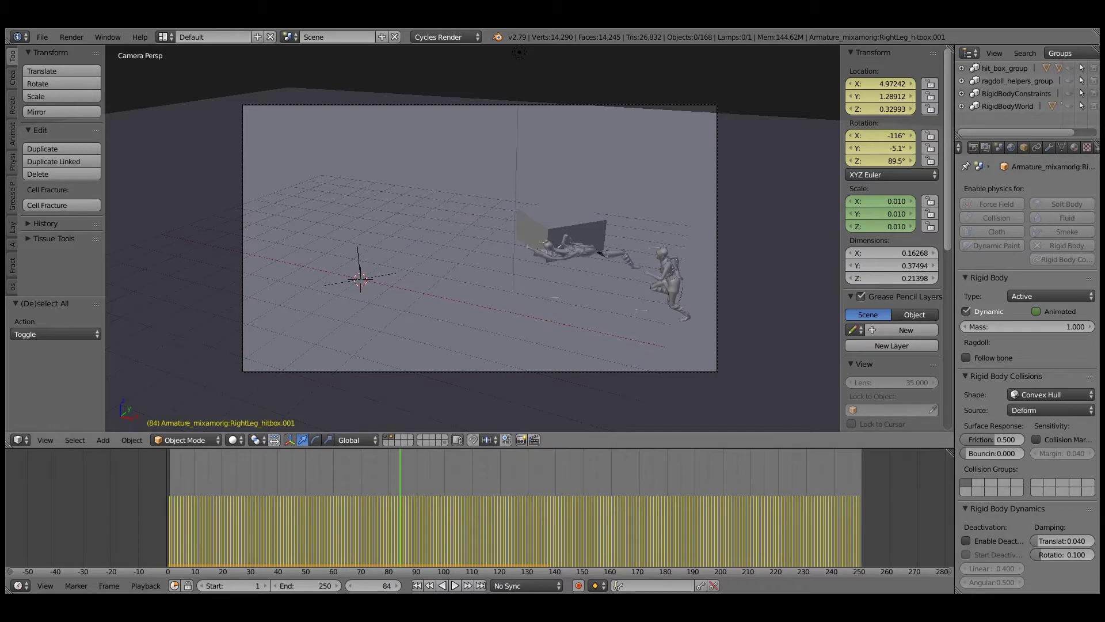
# - Get closer to both runners at frame 84 and show hit_box_group in the viewport again
pyautogui.scroll(2, 480, 238)
pyautogui.keyDown('shift'); pyautogui.moveTo(479, 238); pyautogui.dragTo(362, 235, button='middle'); pyautogui.keyUp('shift')
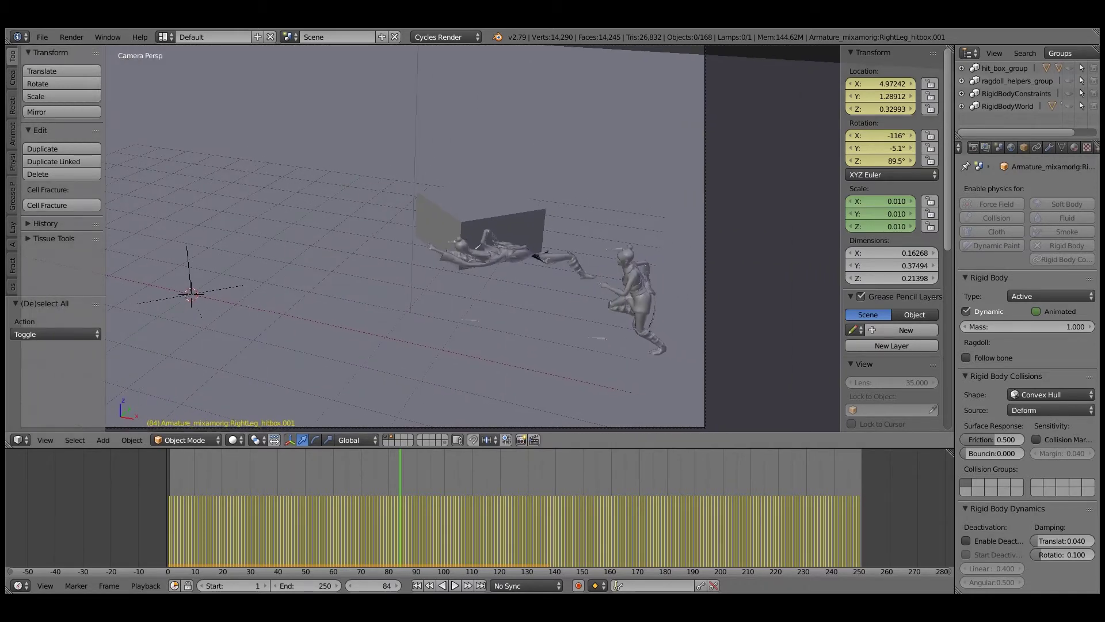
pyautogui.rightClick(615, 249)
pyautogui.moveTo(575, 270); pyautogui.dragTo(498, 259, button='middle')
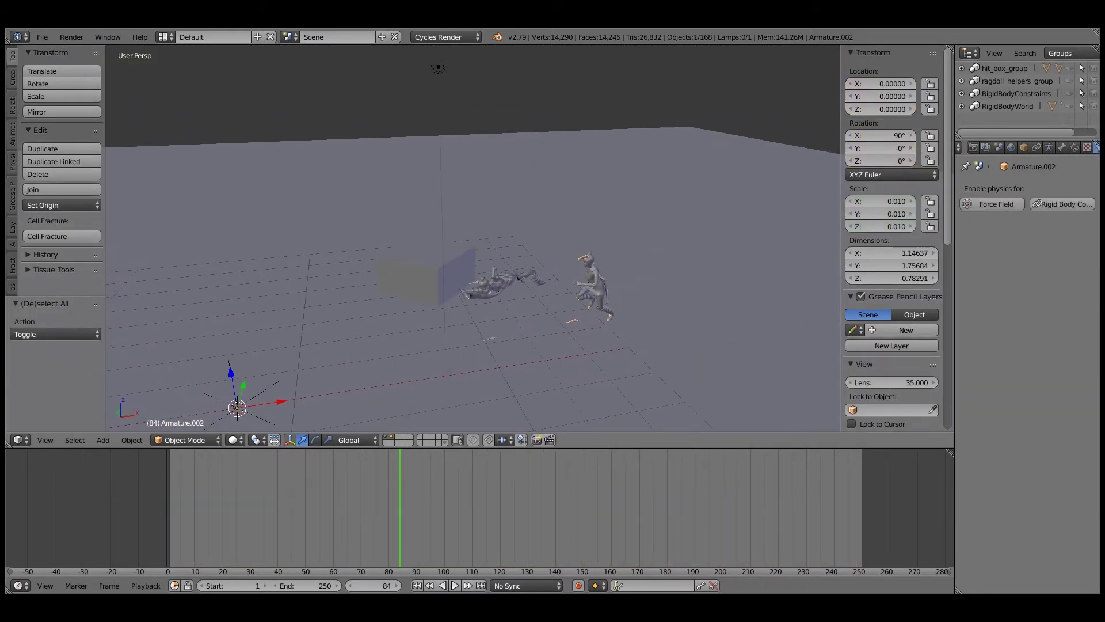
pyautogui.scroll(5, 498, 259)
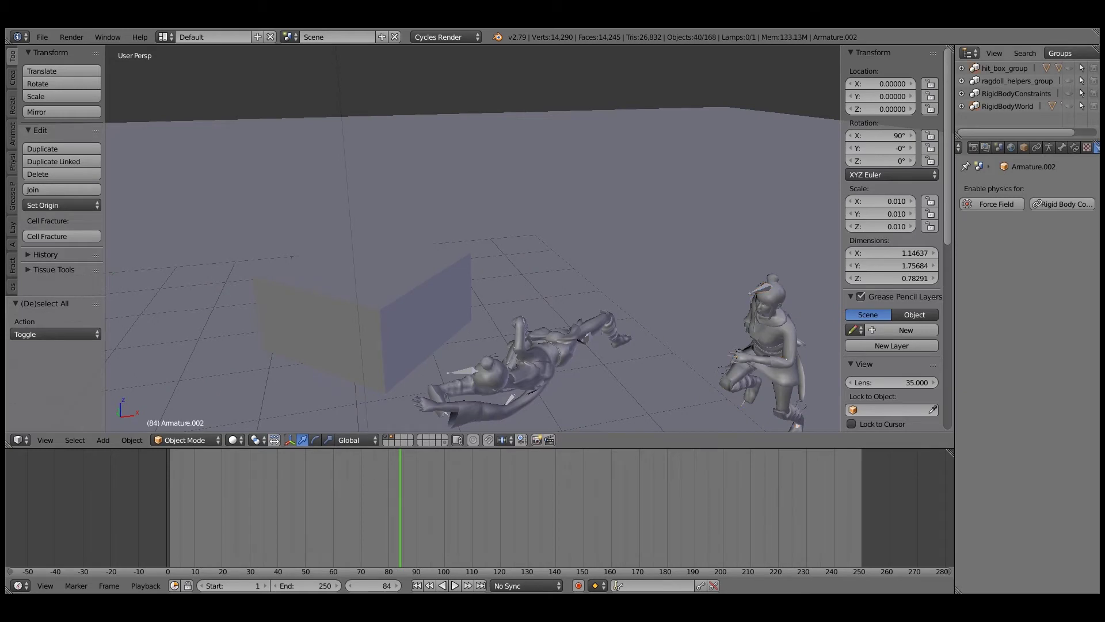
pyautogui.click(1069, 68)
pyautogui.keyDown('shift'); pyautogui.moveTo(576, 346); pyautogui.dragTo(489, 201, button='middle'); pyautogui.keyUp('shift')
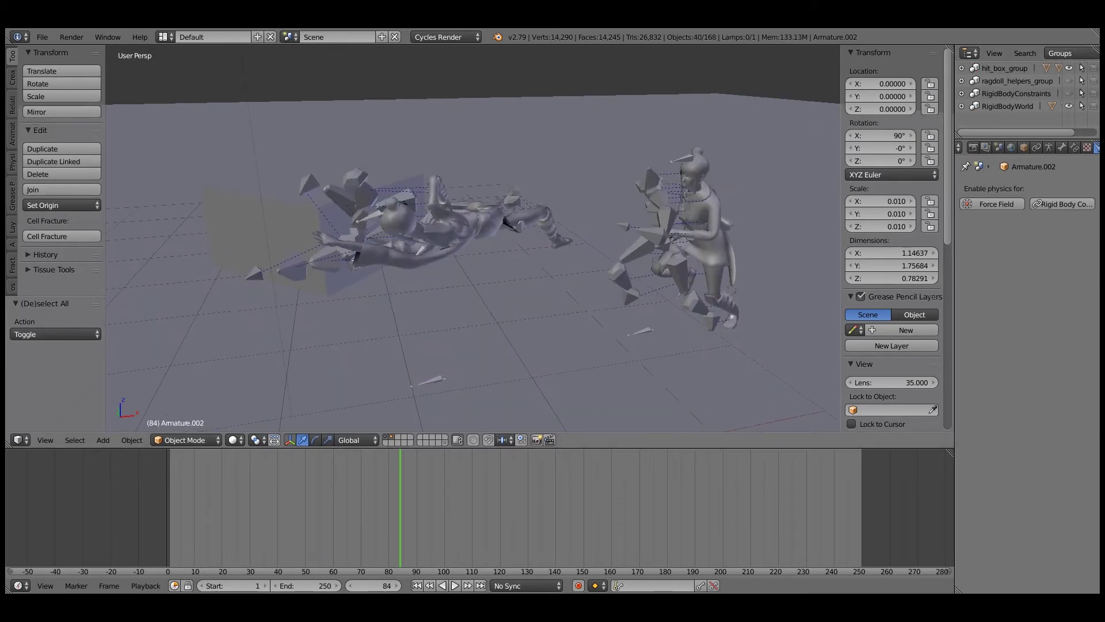
# - Select all objects in hit_box_group and view them from the front in wireframe
pyautogui.rightClick(652, 236)
pyautogui.hotkey('shift', 'g')
pyautogui.click(646, 236)
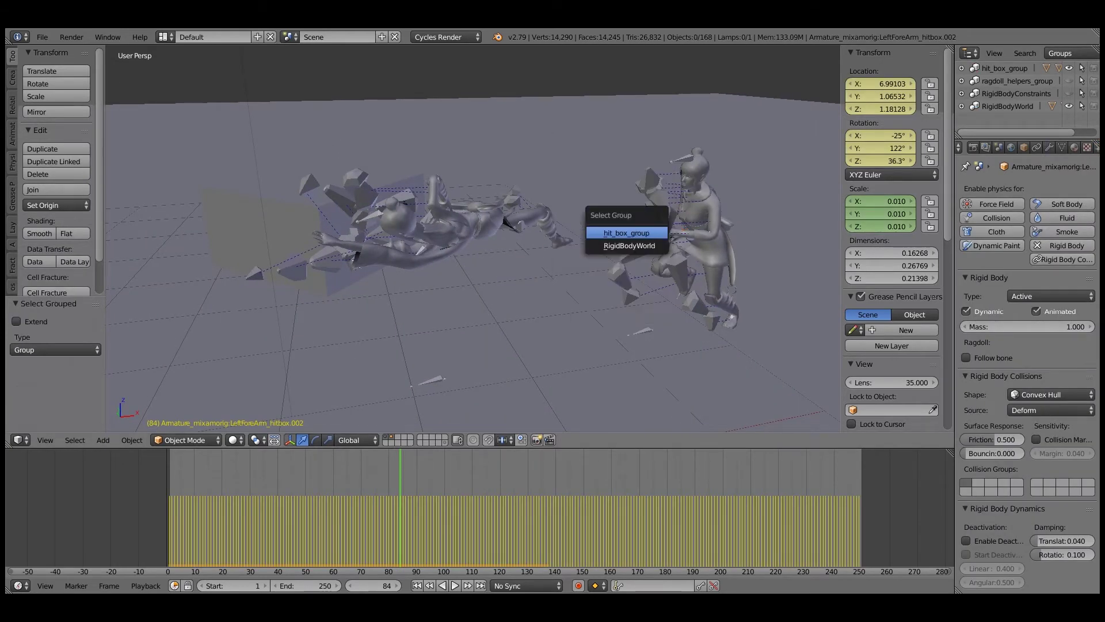
pyautogui.click(646, 234)
pyautogui.press('KP_1')
pyautogui.press('z')
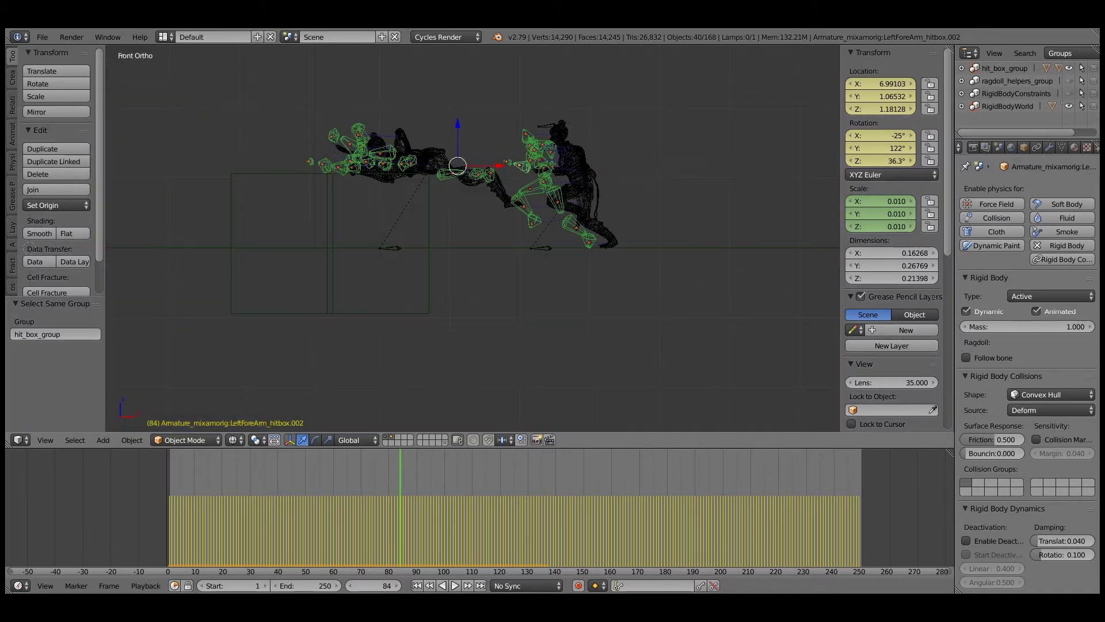
# - Go back to frame 79 and remove the leading runner's hitboxes from the selection, keeping only the trailing runner's
pyautogui.press('Left')
pyautogui.press('Left')
pyautogui.press('Left')
pyautogui.press('Left')
pyautogui.press('Left')
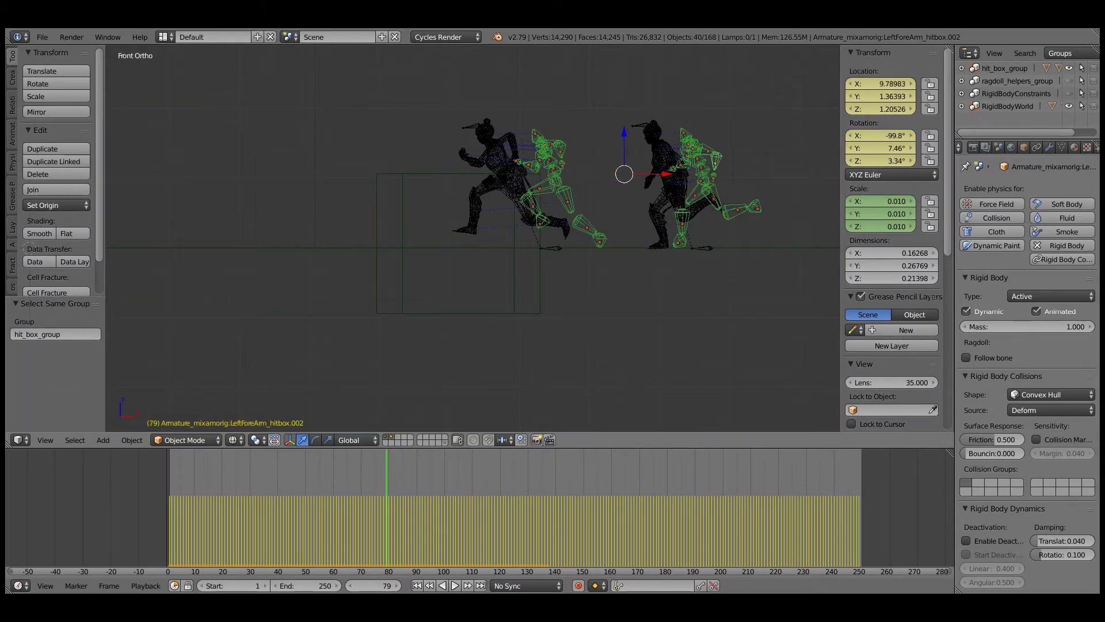
pyautogui.press('b')
pyautogui.moveTo(442, 95); pyautogui.dragTo(629, 266, button='middle')
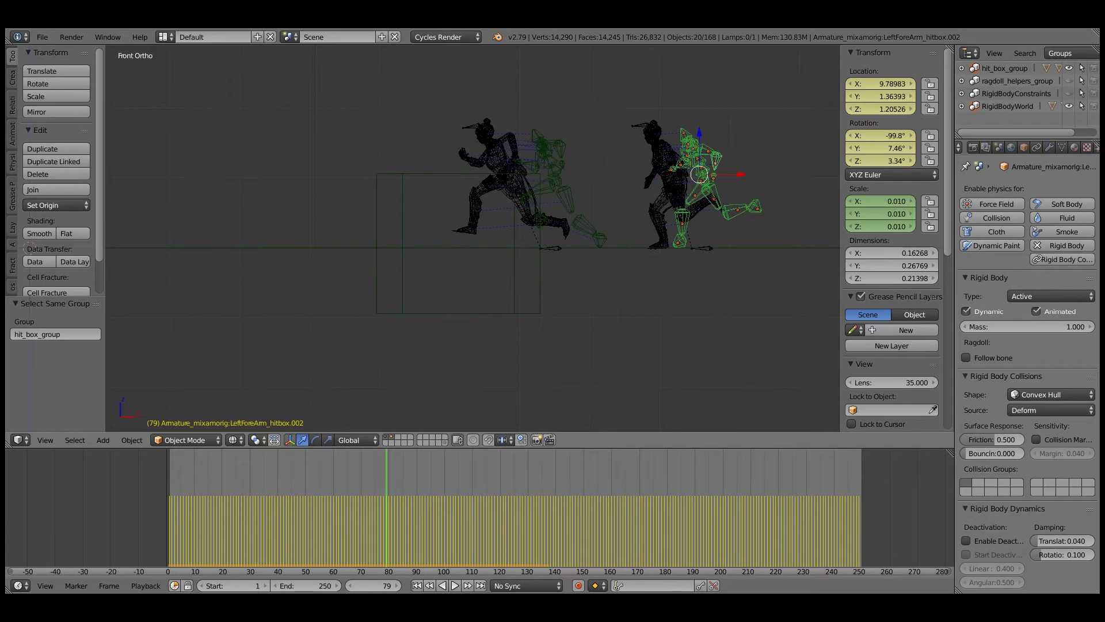
# - At frame 85, insert keyframes for the enabled Animated setting on all of the trailing runner's selected hitboxes
pyautogui.press('Right')
pyautogui.press('Right')
pyautogui.press('Right')
pyautogui.press('Right')
pyautogui.press('Right')
pyautogui.press('Right')
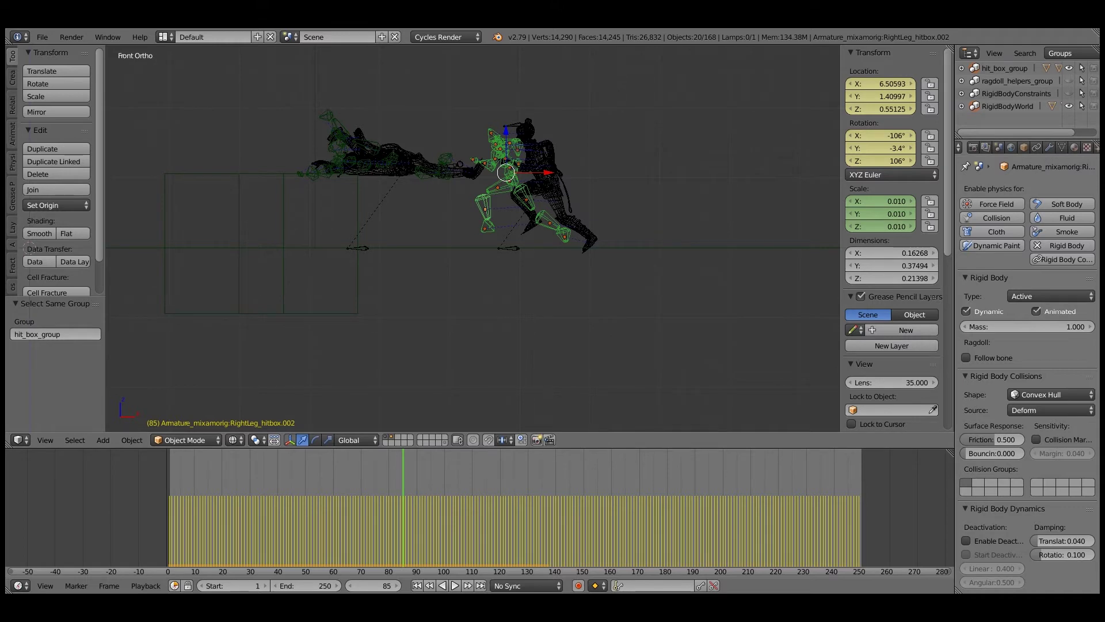
pyautogui.rightClick(1036, 311)
# - At frame 86, disable Animated, copy the setting to the trailing runner's selected hitboxes and insert keyframes for it on all of them
pyautogui.click(1036, 310)
pyautogui.press('Right')
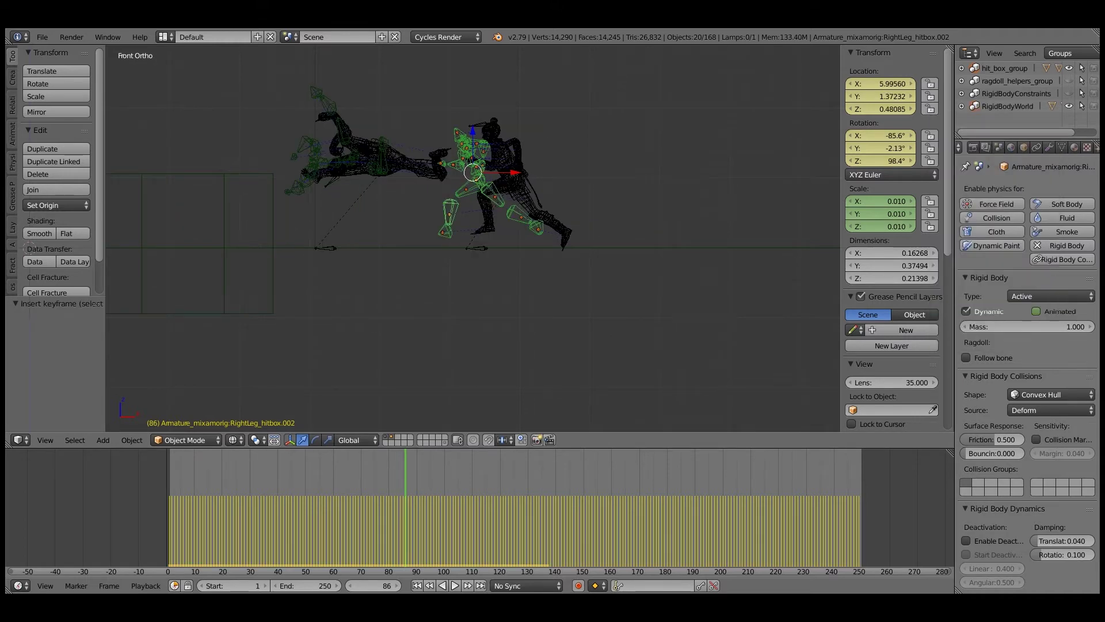
pyautogui.rightClick(1036, 312)
pyautogui.click(977, 227)
pyautogui.rightClick(1036, 311)
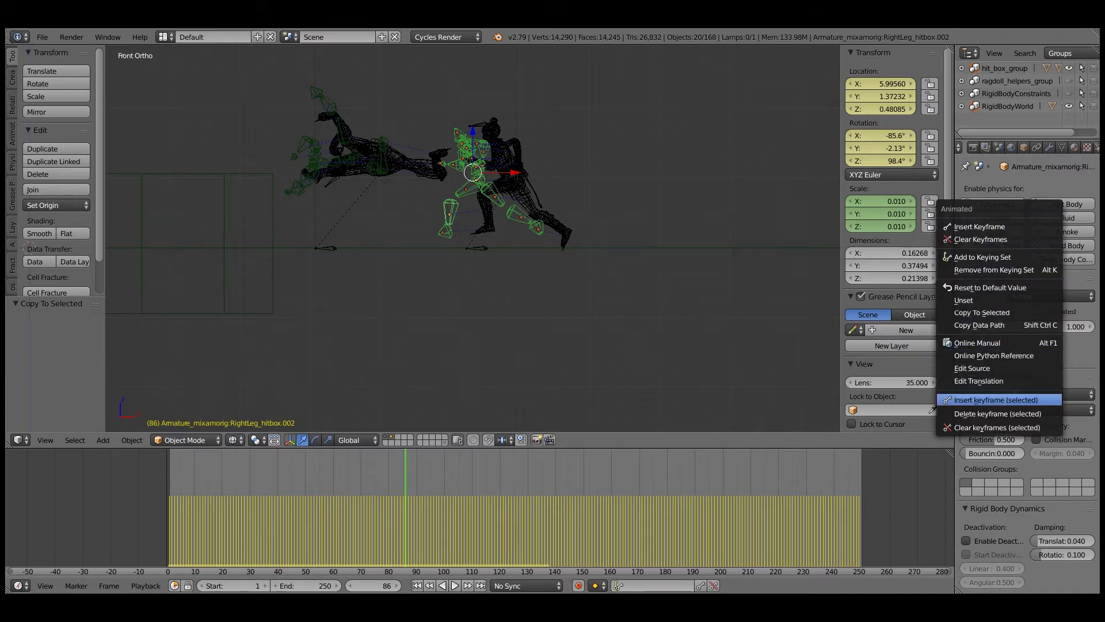
pyautogui.click(998, 395)
# - Replay the simulation from frame 1 in solid shading and examine both runners' falls from a raised, distant viewpoint
pyautogui.hotkey('shift', 'Left')
pyautogui.hotkey('alt', 'a')
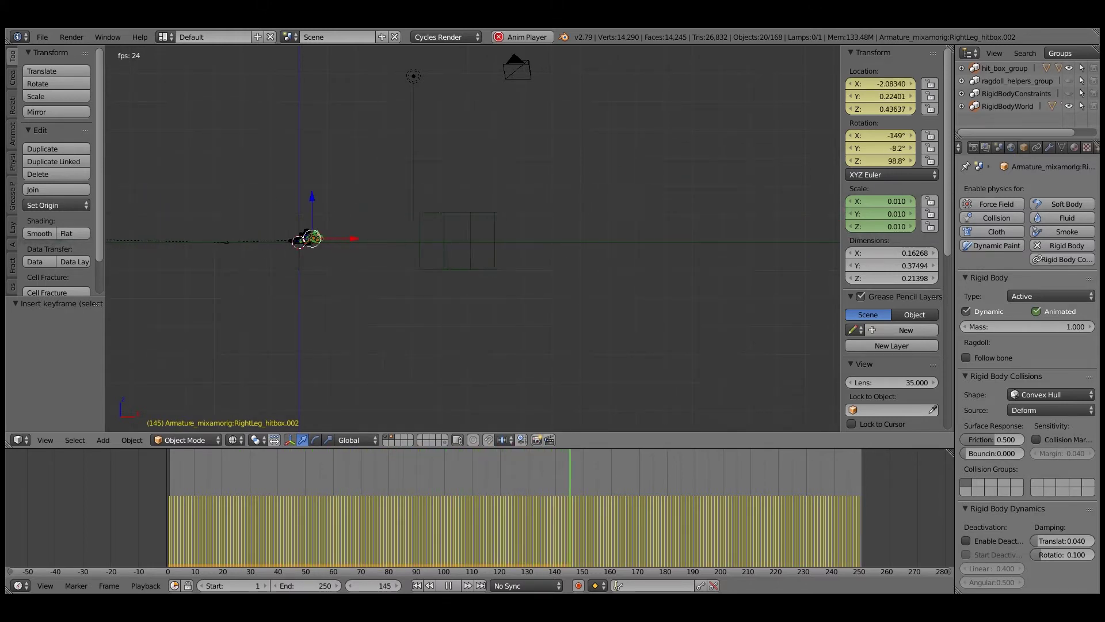
pyautogui.press('z')
pyautogui.moveTo(472, 230); pyautogui.dragTo(480, 276, button='middle')
pyautogui.scroll(-6, 480, 276)
pyautogui.hotkey('alt', 'a')
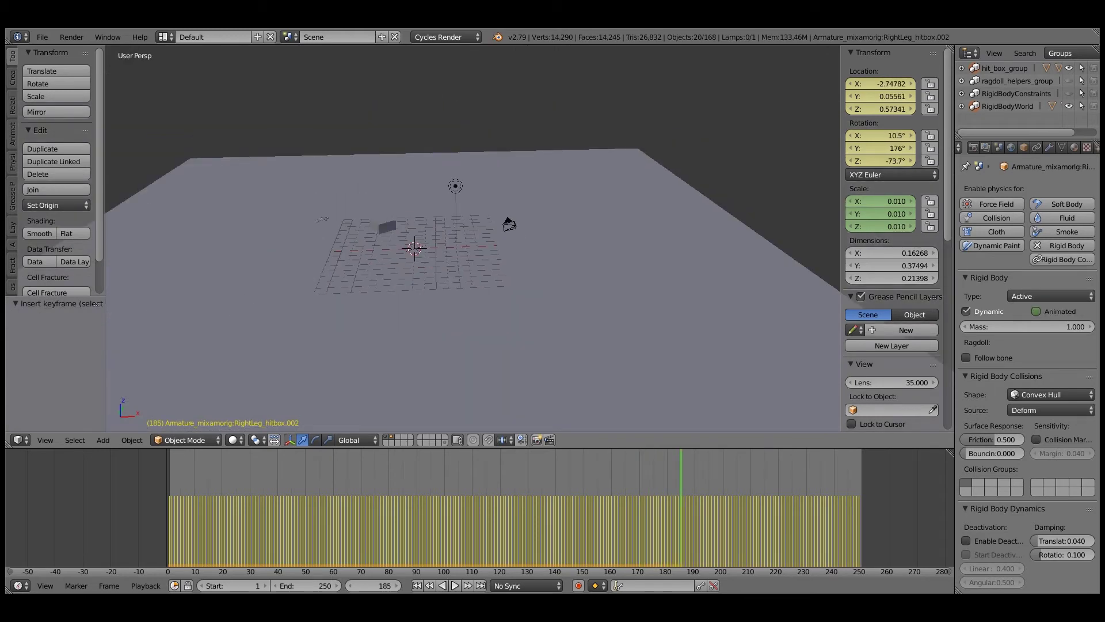
pyautogui.hotkey('shift', 'Left')
pyautogui.hotkey('alt', 'a')
pyautogui.hotkey('alt', 'a')
# - Extrude the ground plane's mesh straight down to give it a thickness of about 1.29
pyautogui.rightClick(481, 276)
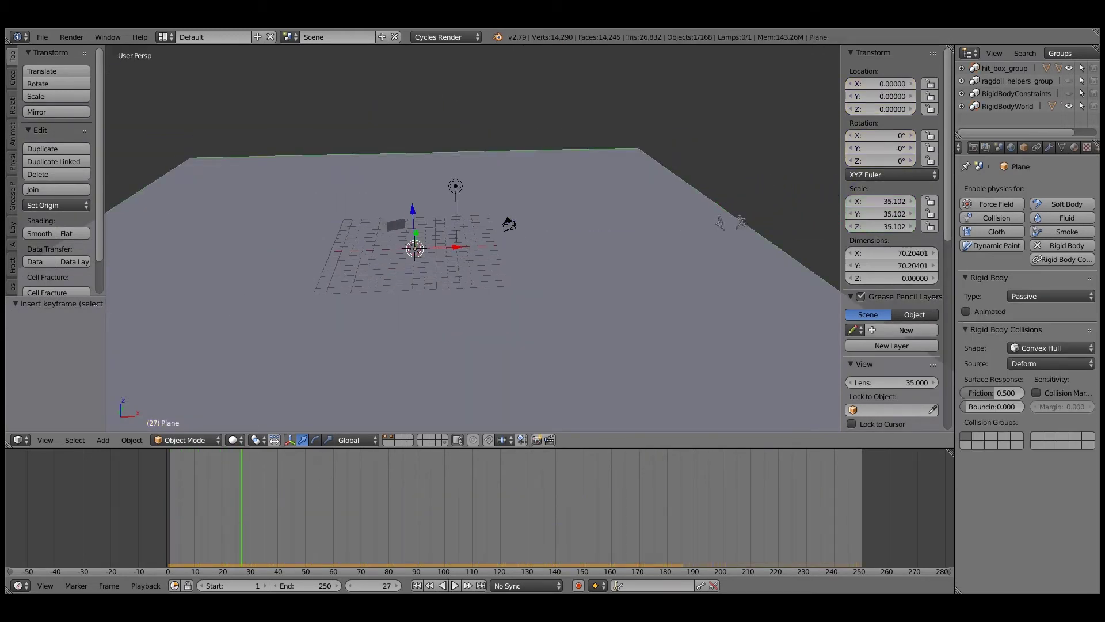
pyautogui.moveTo(481, 276); pyautogui.dragTo(477, 233, button='middle')
pyautogui.scroll(-3, 477, 233)
pyautogui.press('Tab')
pyautogui.press('e')
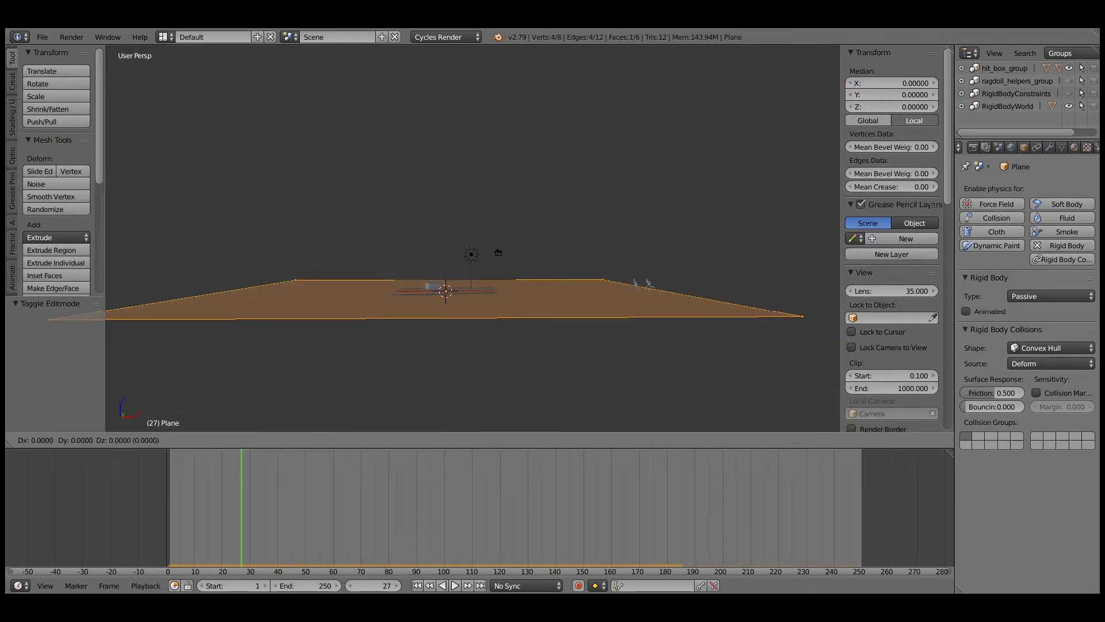
pyautogui.press('z')
pyautogui.press('Return')
pyautogui.press('a')
pyautogui.press('a')
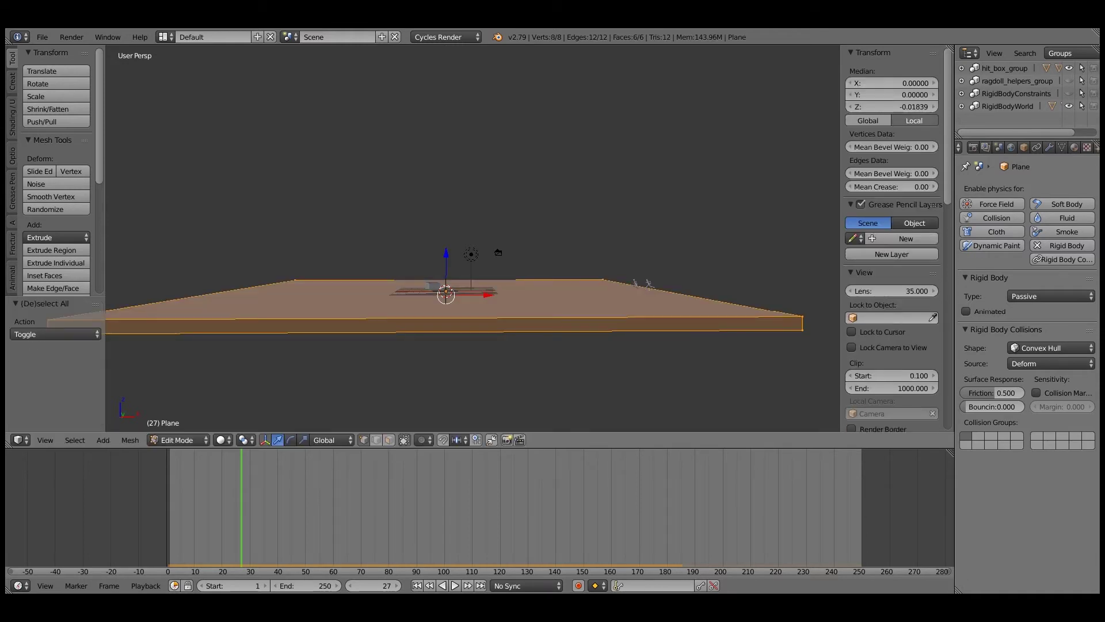
pyautogui.press('Tab')
# - Replay the simulation to check how the ragdolls collide with the thickened ground, and stop it at frame 1
pyautogui.hotkey('alt', 'a')
pyautogui.scroll(5, 472, 239)
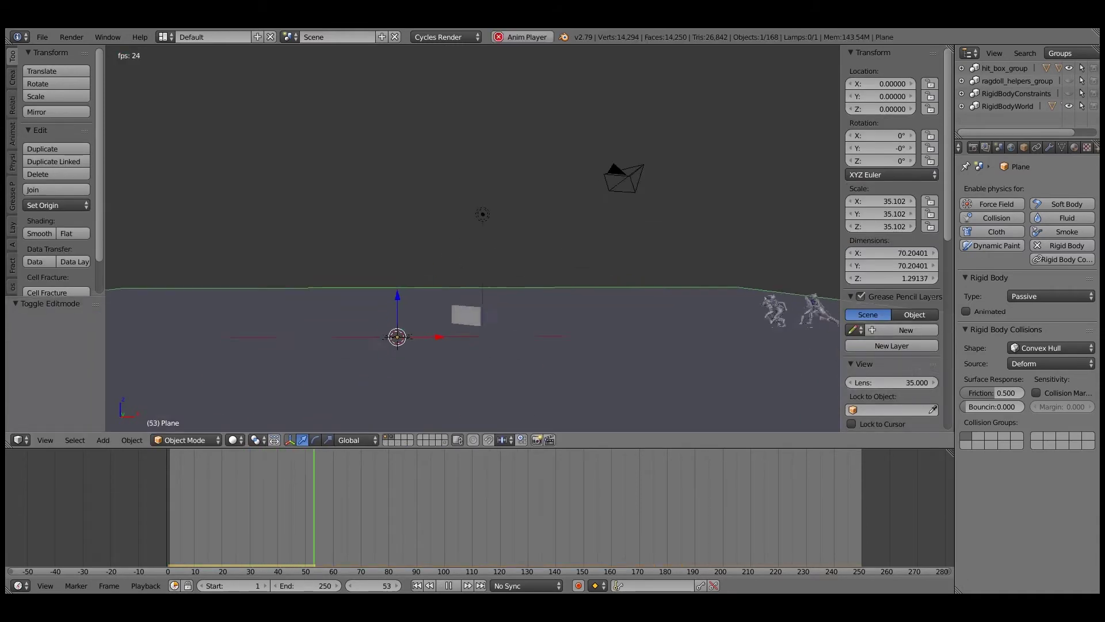
pyautogui.keyDown('shift'); pyautogui.moveTo(472, 264); pyautogui.dragTo(499, 234, button='middle'); pyautogui.keyUp('shift')
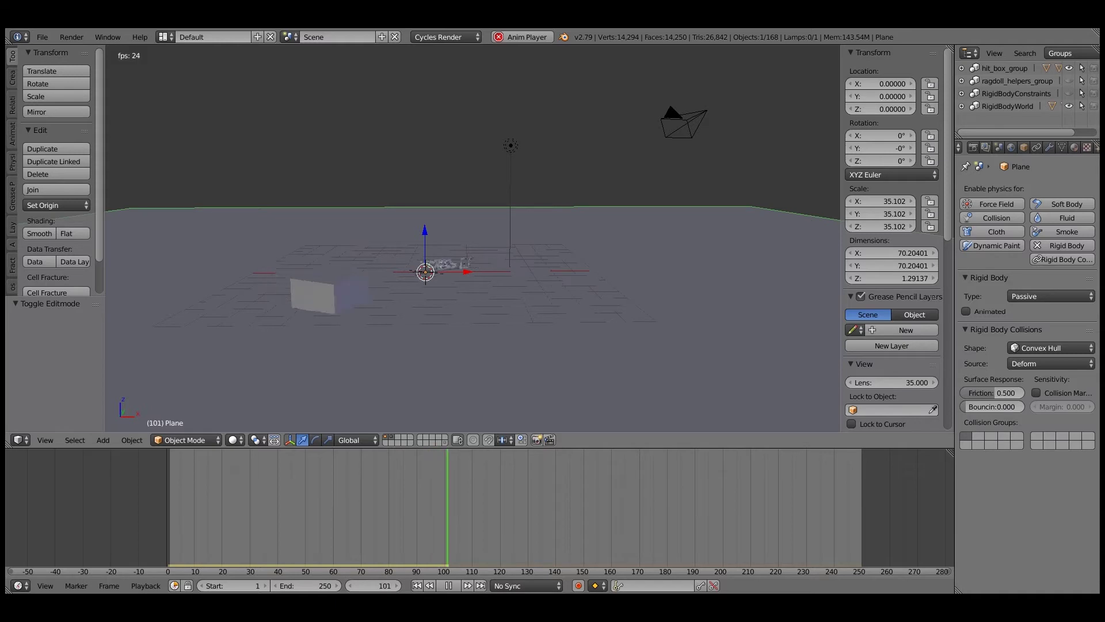
pyautogui.scroll(-4, 472, 239)
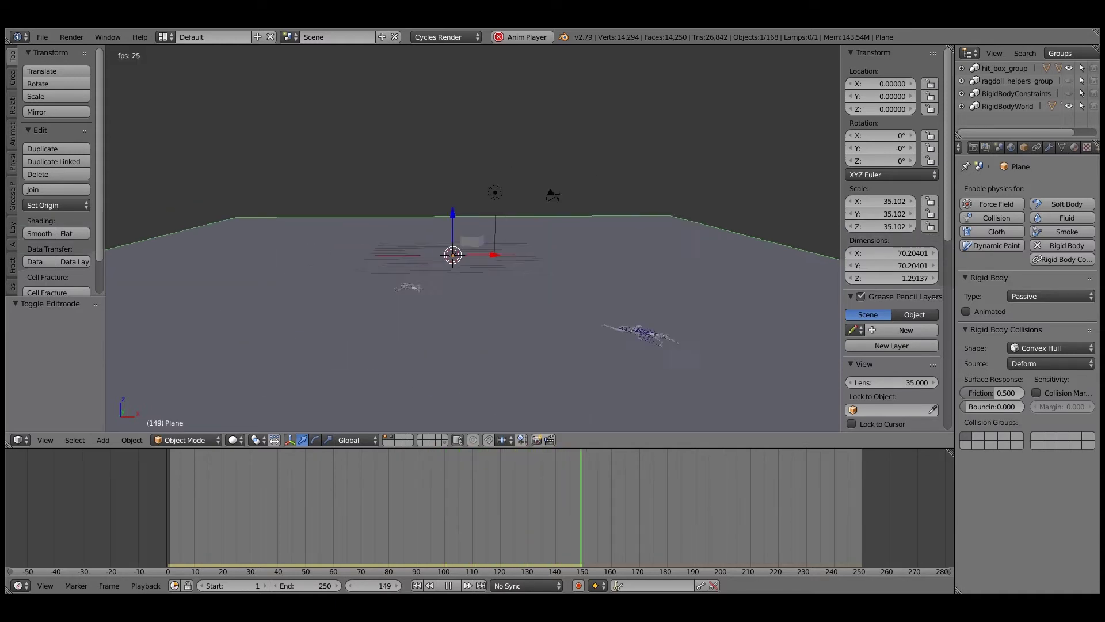
pyautogui.press('KP_Subtract')
pyautogui.press('KP_Subtract')
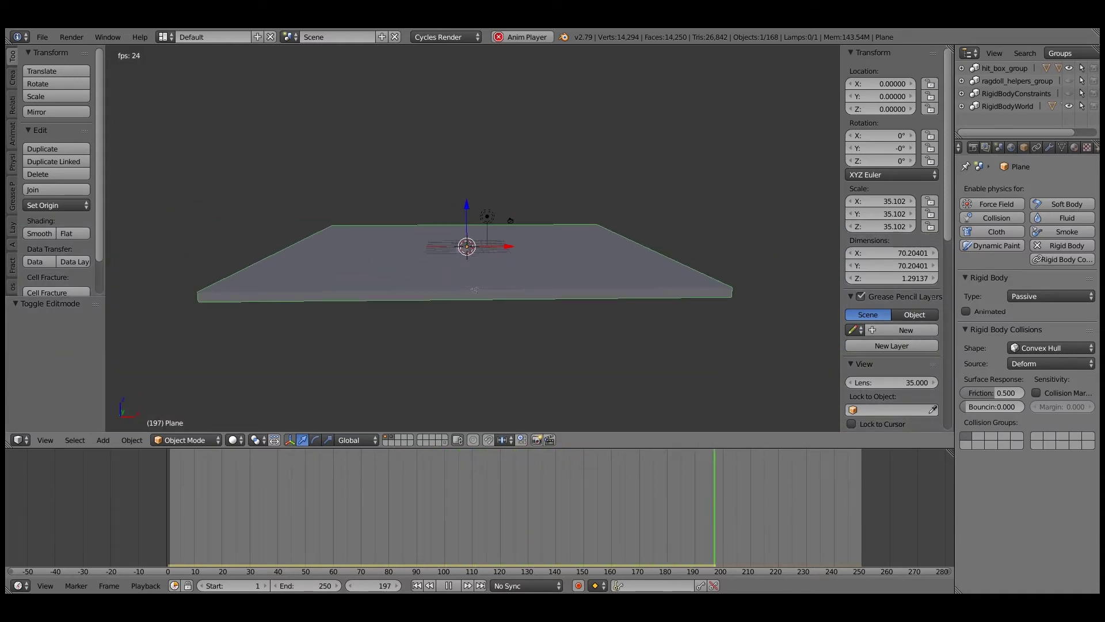
pyautogui.hotkey('alt', 'a')
pyautogui.press('KP_Add')
pyautogui.press('KP_Add')
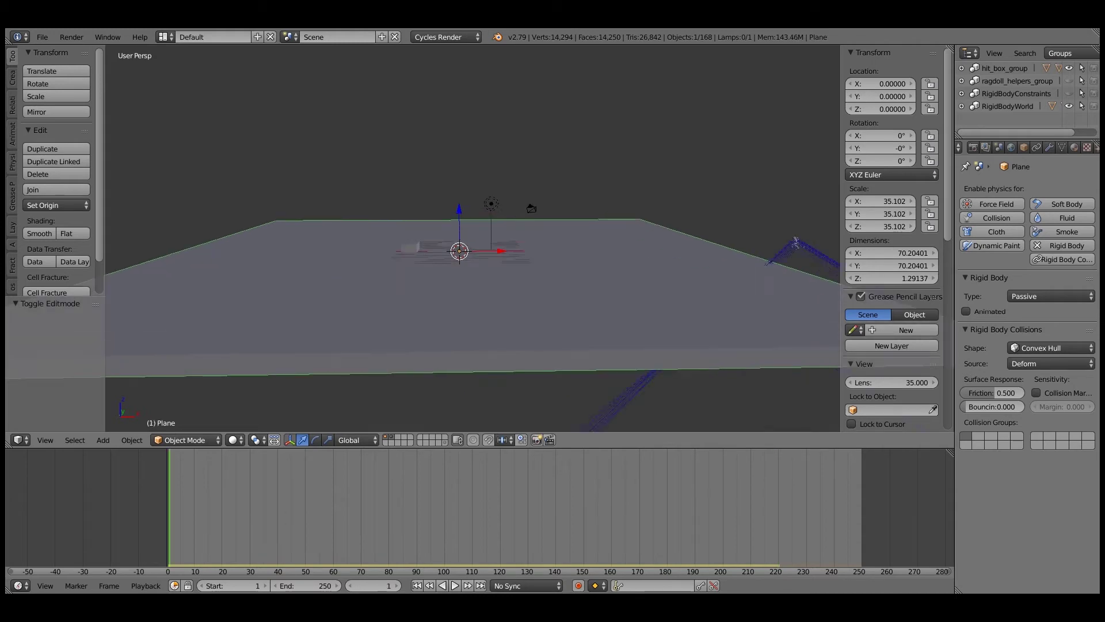
# - Select all hitboxes of both runners together and make the rear runner's right-foot hitbox the active object
pyautogui.keyDown('shift'); pyautogui.moveTo(567, 259); pyautogui.dragTo(379, 264, button='middle'); pyautogui.keyUp('shift')
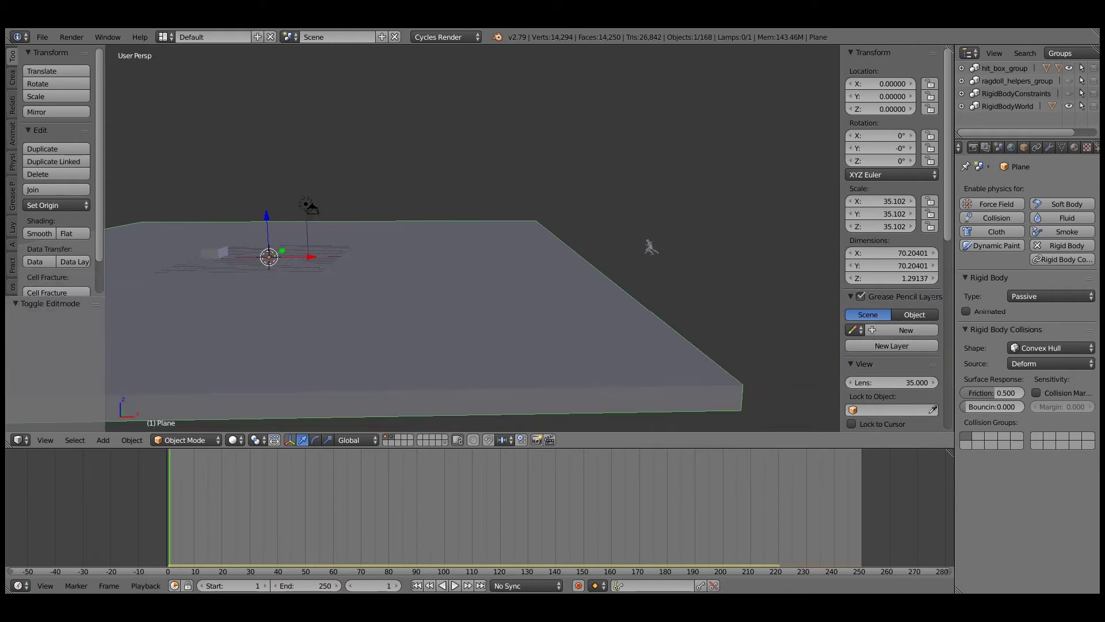
pyautogui.press('a')
pyautogui.press('b')
pyautogui.moveTo(624, 223); pyautogui.dragTo(678, 272)
pyautogui.scroll(3, 650, 247)
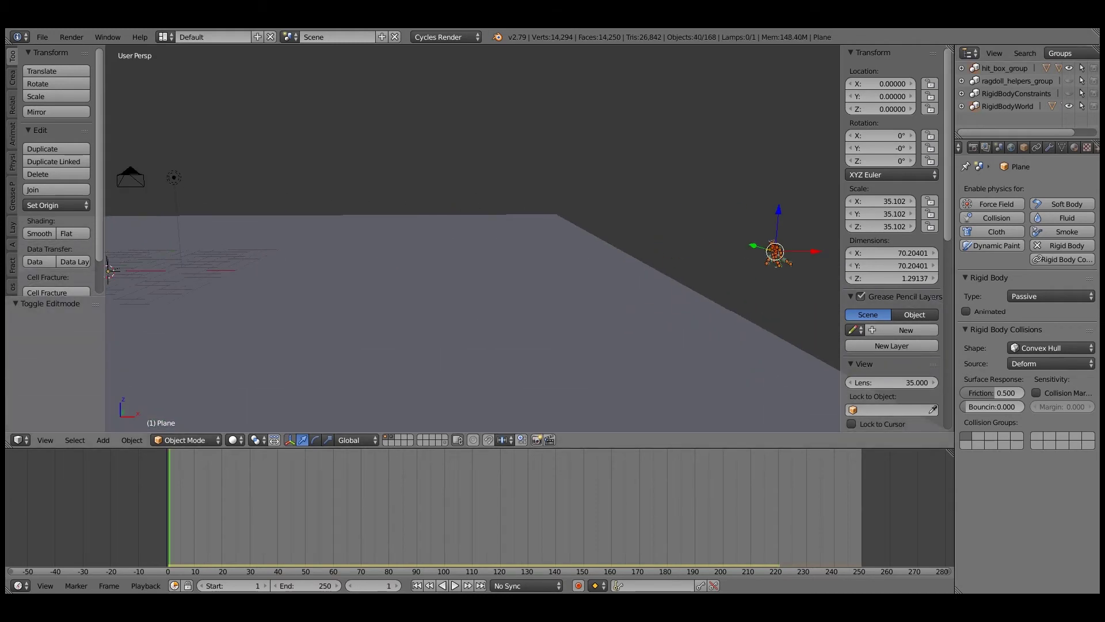
pyautogui.keyDown('shift'); pyautogui.moveTo(679, 253); pyautogui.dragTo(472, 262, button='middle'); pyautogui.keyUp('shift')
pyautogui.press('z')
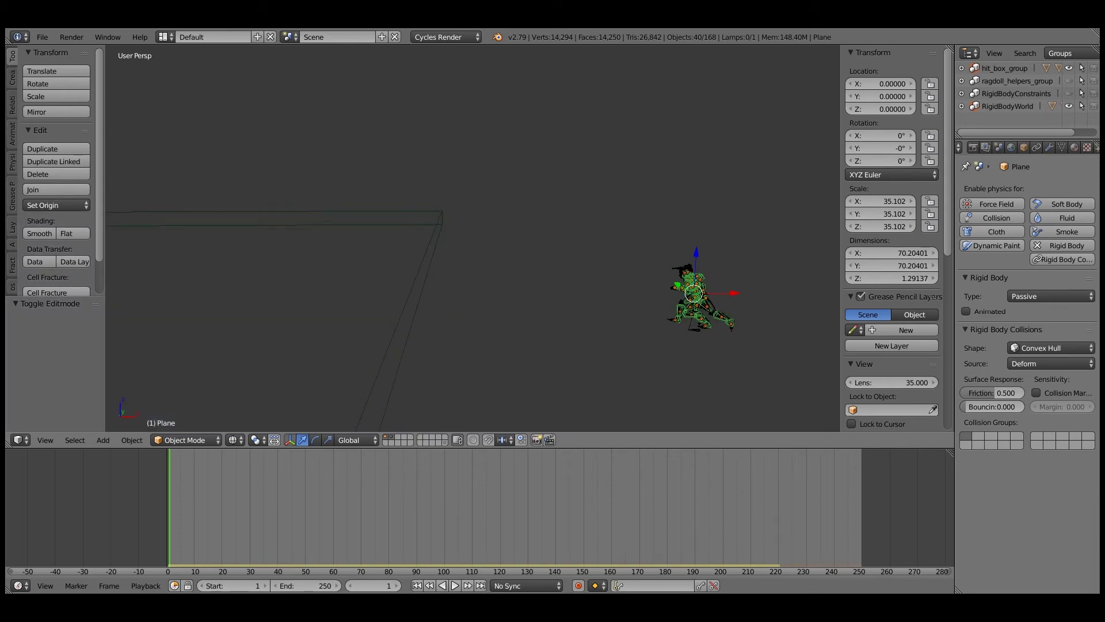
pyautogui.press('KP_1')
pyautogui.press('KP_Decimal')
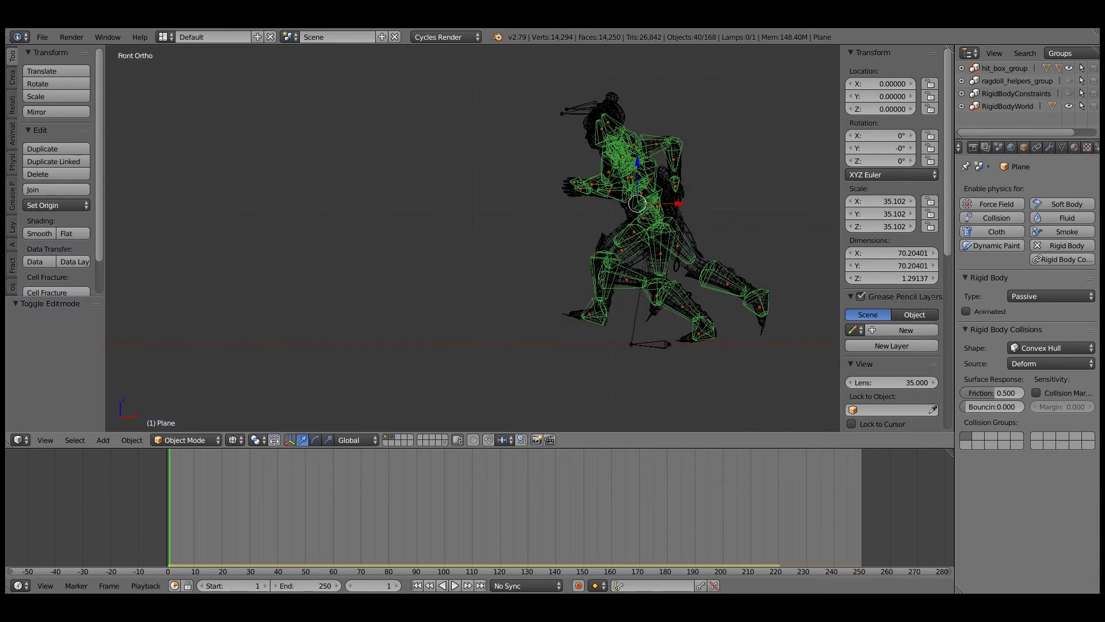
pyautogui.keyDown('shift'); pyautogui.rightClick(591, 315); pyautogui.keyUp('shift')
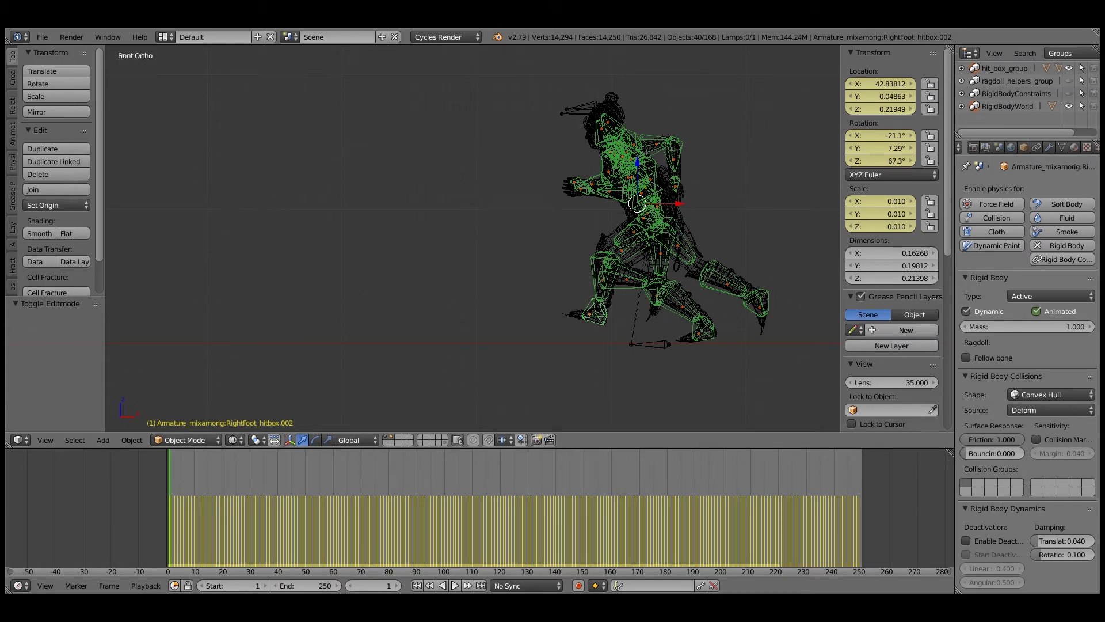
# - Copy friction 1.000 to all selected hitboxes, then set bounciness to 0.650 and copy it to them as well
pyautogui.rightClick(994, 439)
pyautogui.click(992, 463)
pyautogui.scroll(-7, 480, 239)
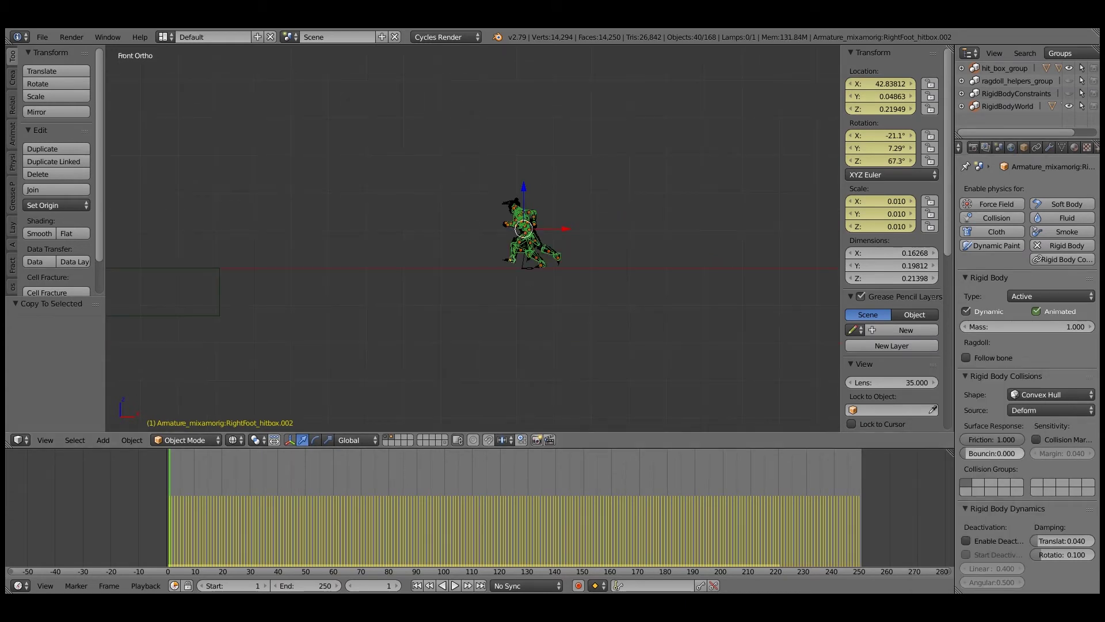
pyautogui.rightClick(1011, 453)
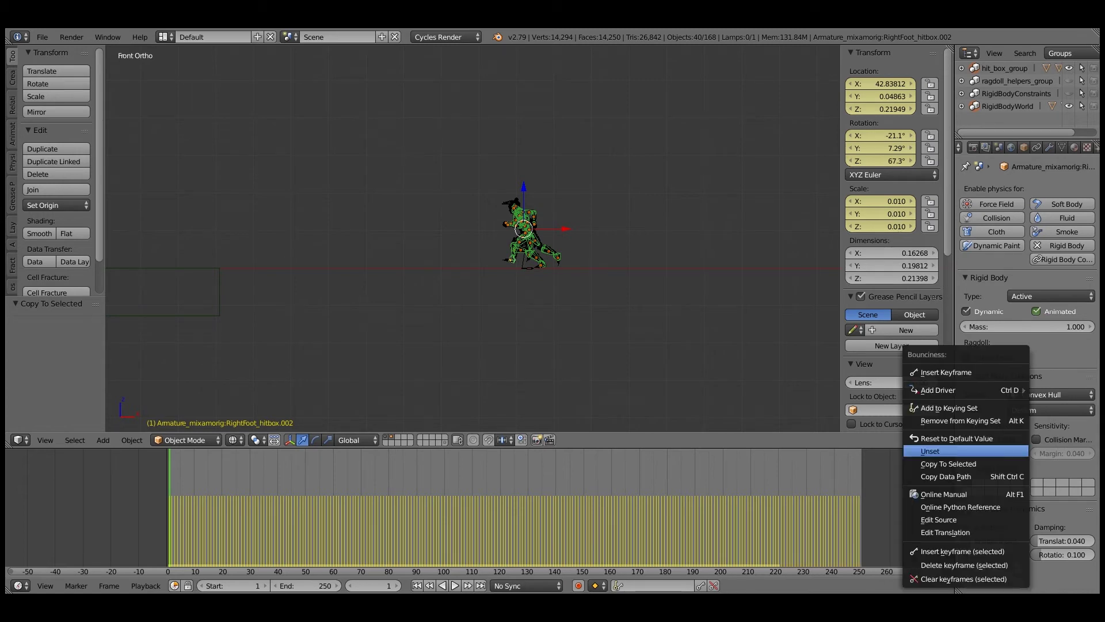
pyautogui.click(948, 463)
# - Replay the simulation in solid shading to examine how the bouncier ragdolls fall, and return to frame 1
pyautogui.hotkey('alt', 'a')
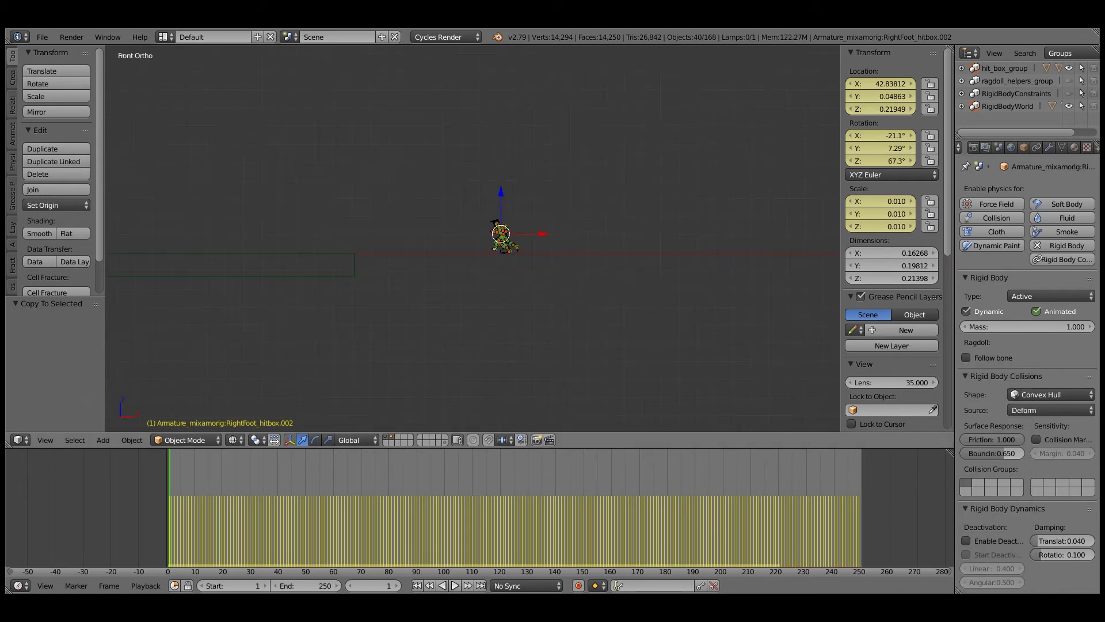
pyautogui.press('z')
pyautogui.scroll(-2, 478, 238)
pyautogui.keyDown('shift'); pyautogui.moveTo(403, 202); pyautogui.dragTo(579, 368, button='middle'); pyautogui.keyUp('shift')
pyautogui.scroll(-2, 569, 291)
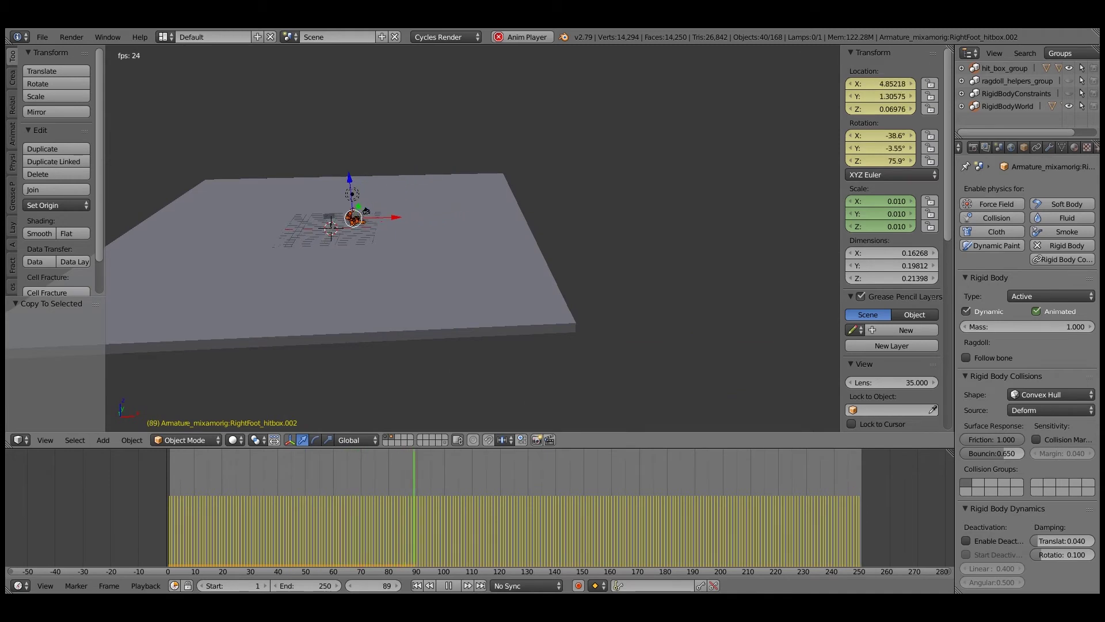
pyautogui.scroll(3, 473, 239)
pyautogui.scroll(1, 474, 239)
pyautogui.keyDown('shift'); pyautogui.moveTo(403, 242); pyautogui.dragTo(586, 236, button='middle'); pyautogui.keyUp('shift')
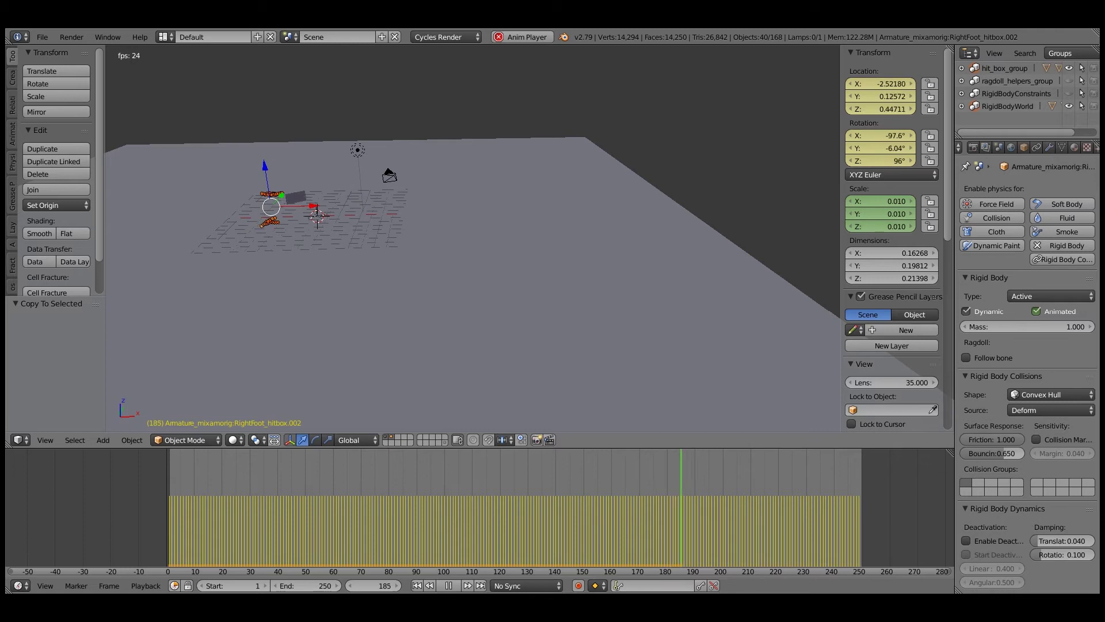
pyautogui.hotkey('alt', 'a')
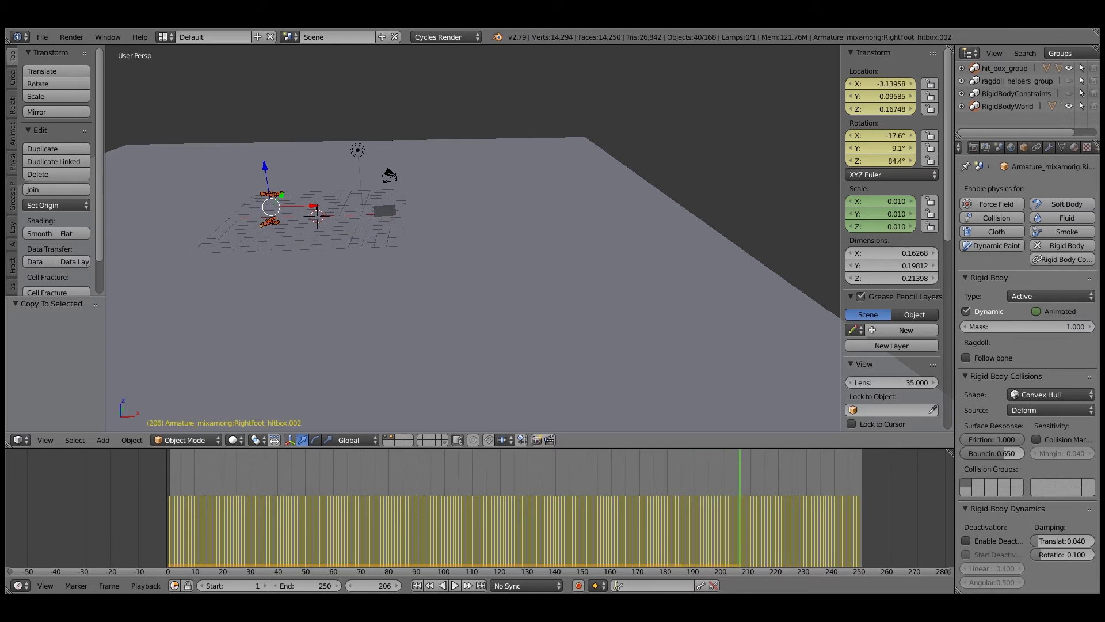
pyautogui.hotkey('shift', 'Left')
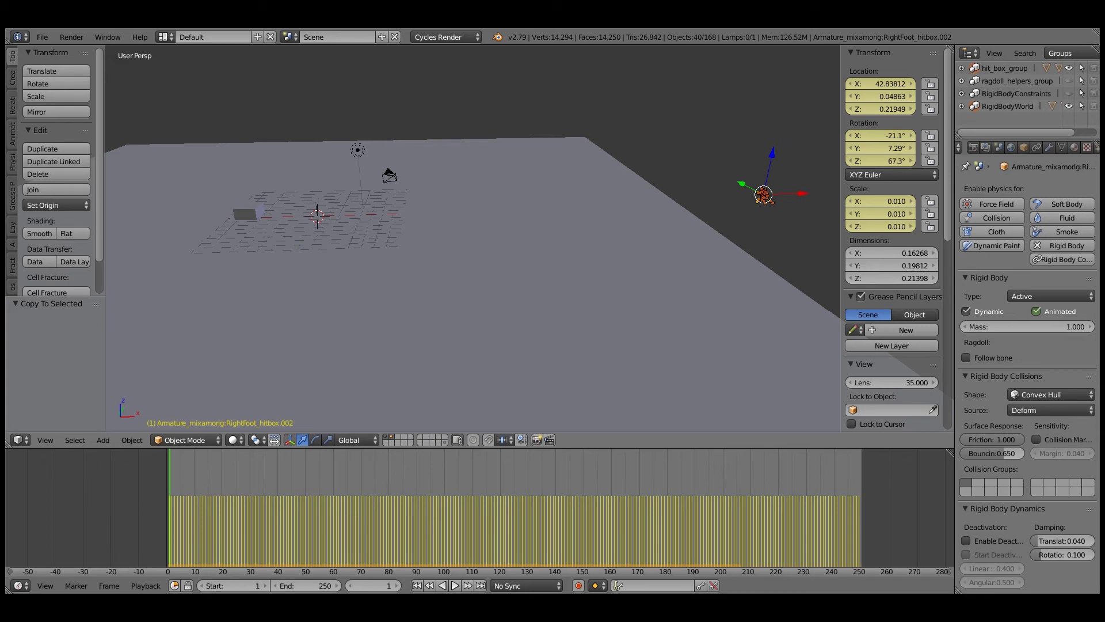
# - Reveal the hidden objects on layer 2, duplicate the runners' curve path in place and move the copy to layer 3
pyautogui.press('2')
pyautogui.hotkey('alt', 'h')
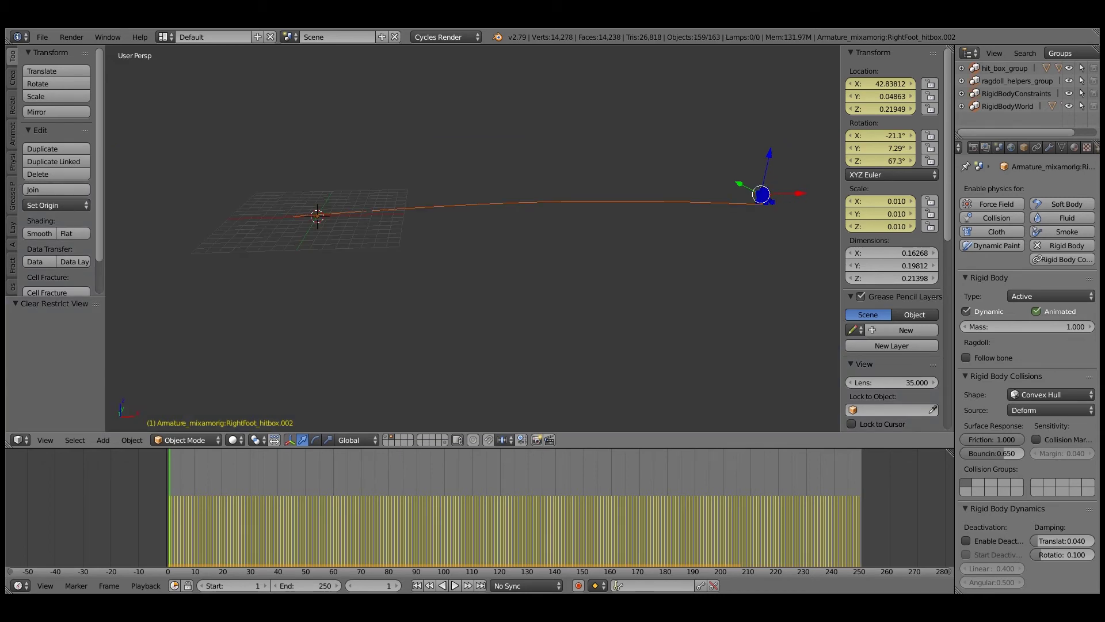
pyautogui.rightClick(553, 202)
pyautogui.scroll(-1, 553, 202)
pyautogui.keyDown('shift'); pyautogui.moveTo(552, 202); pyautogui.dragTo(552, 219, button='middle'); pyautogui.keyUp('shift')
pyautogui.hotkey('shift', 'd')
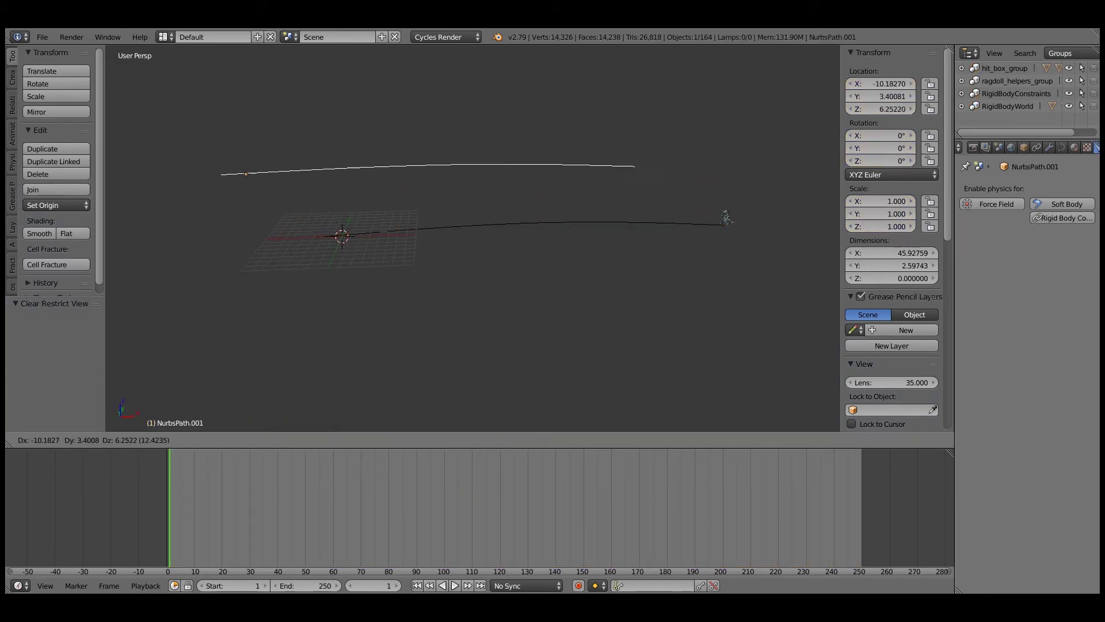
pyautogui.press('Escape')
pyautogui.press('m')
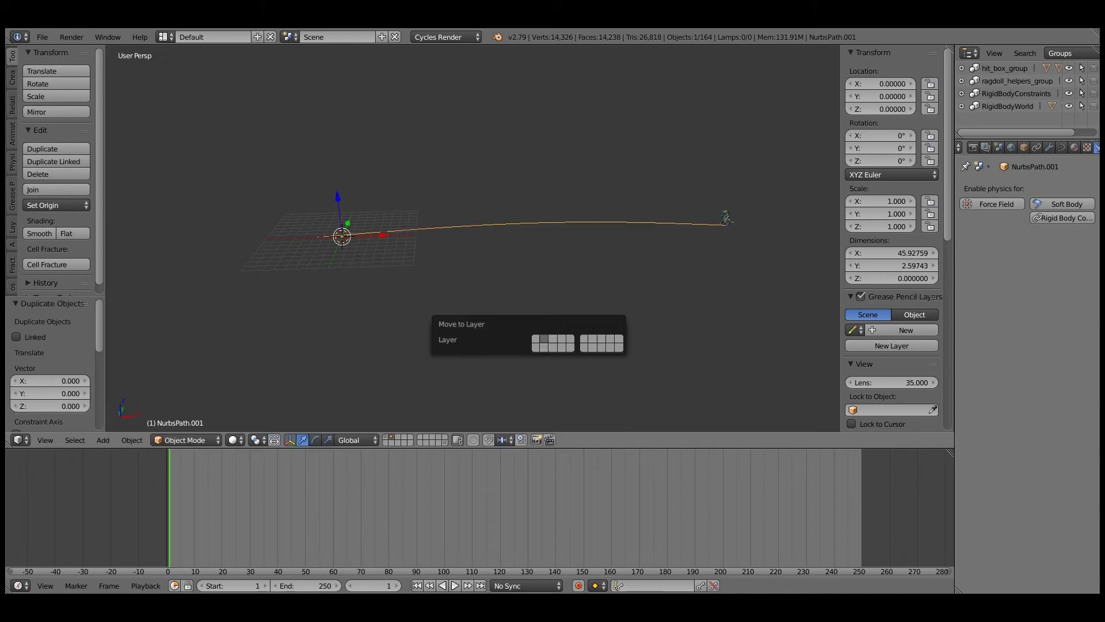
pyautogui.click(553, 339)
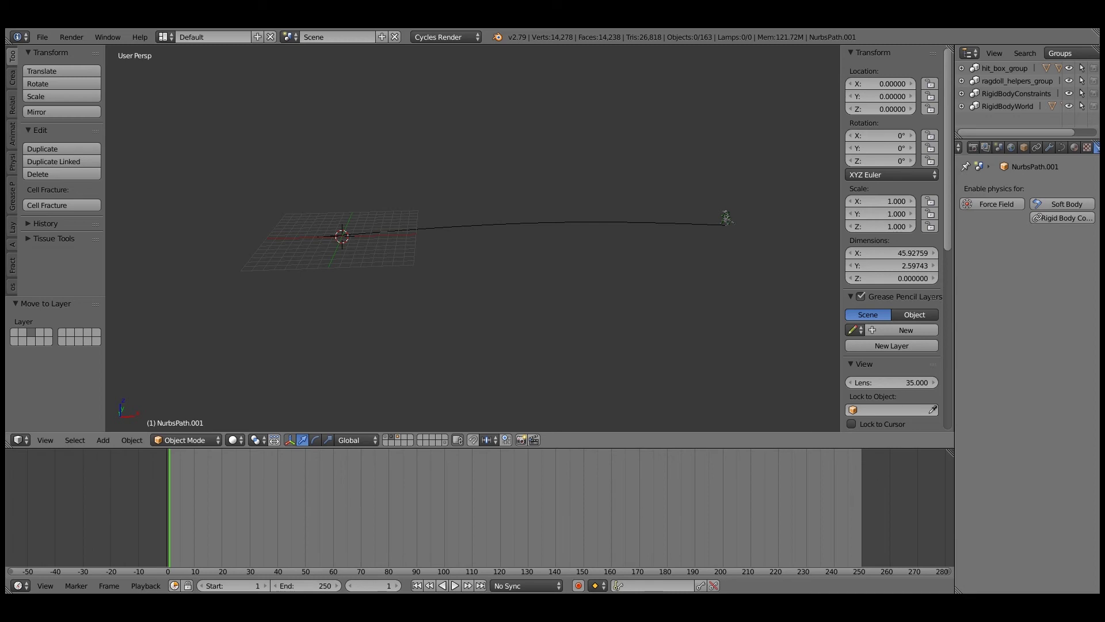
# - Show layer 3 and rotate the duplicated path 180° around the global Z axis
pyautogui.press('3')
pyautogui.write('r')
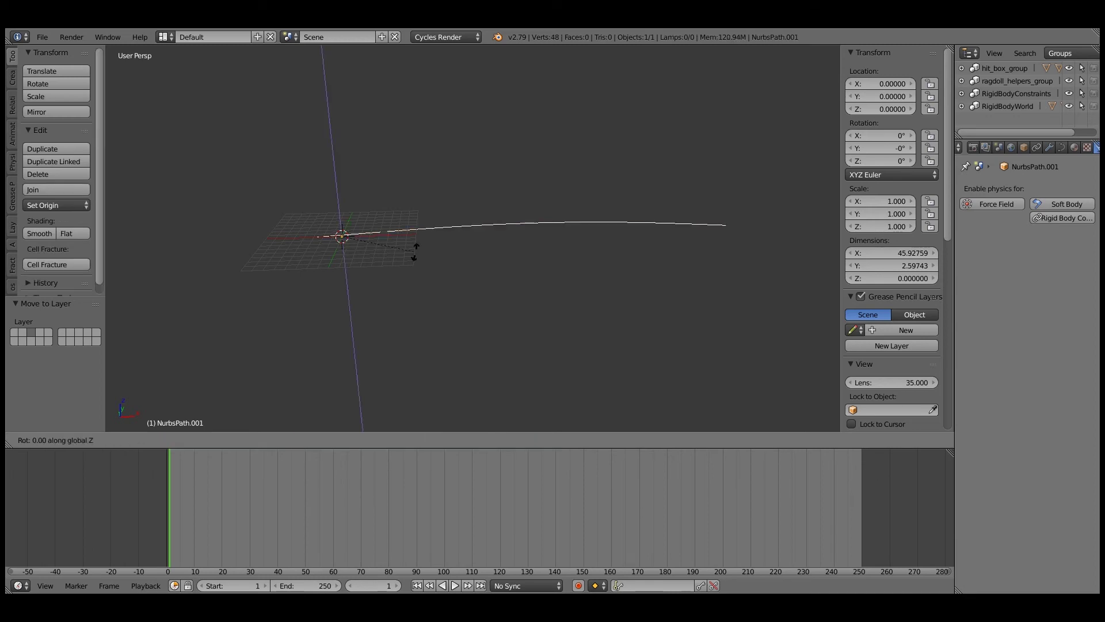
pyautogui.write('180')
pyautogui.press('Return')
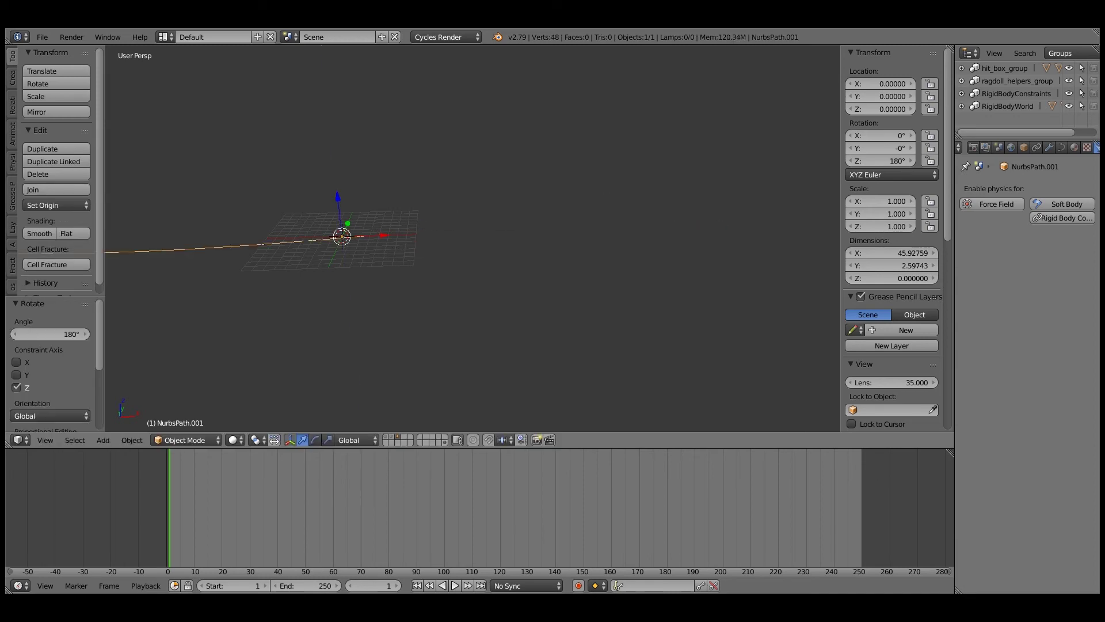
# - Duplicate the whole original character on layer 1 in place and move the copy to layer 3
pyautogui.press('1')
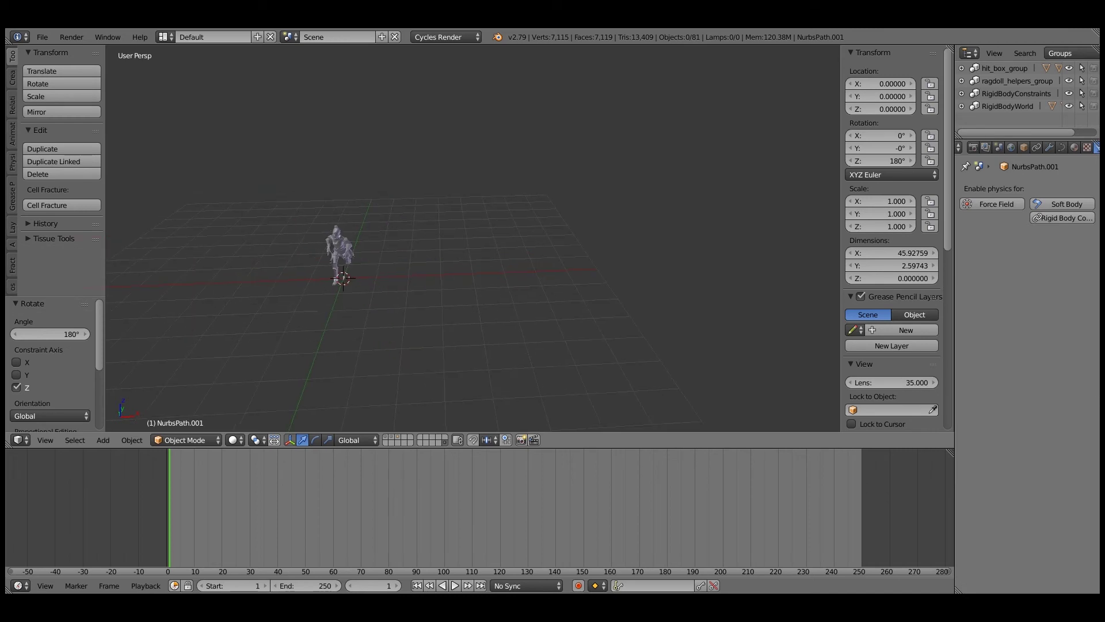
pyautogui.scroll(2, 439, 246)
pyautogui.keyDown('shift'); pyautogui.moveTo(369, 271); pyautogui.dragTo(527, 224, button='middle'); pyautogui.keyUp('shift')
pyautogui.keyDown('shift'); pyautogui.moveTo(403, 264); pyautogui.dragTo(537, 219, button='middle'); pyautogui.keyUp('shift')
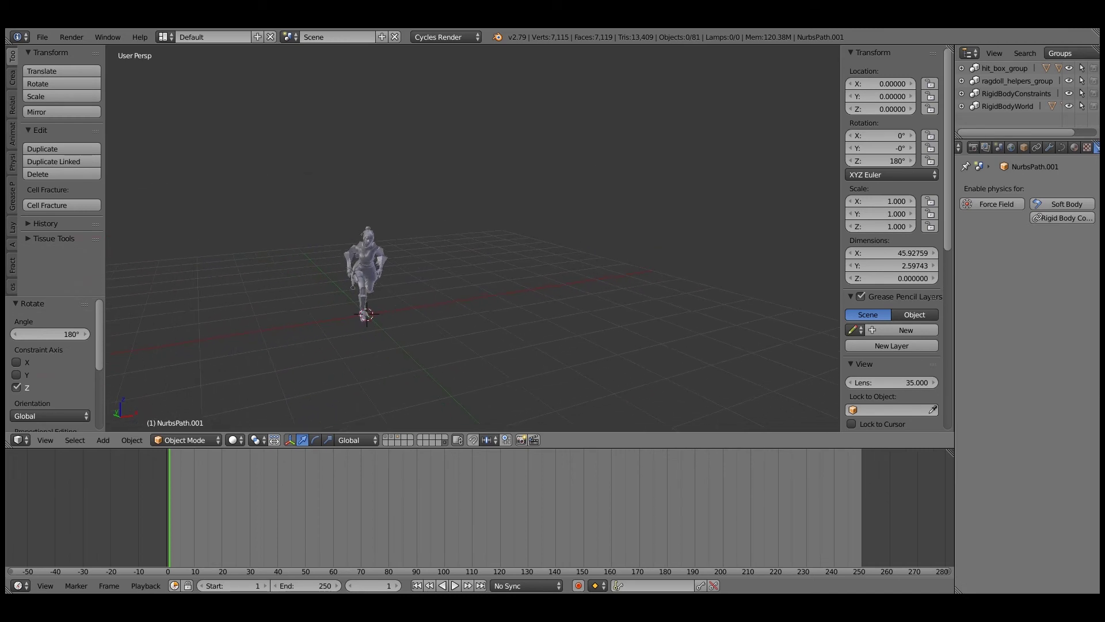
pyautogui.press('a')
pyautogui.hotkey('shift', 'd')
pyautogui.press('Escape')
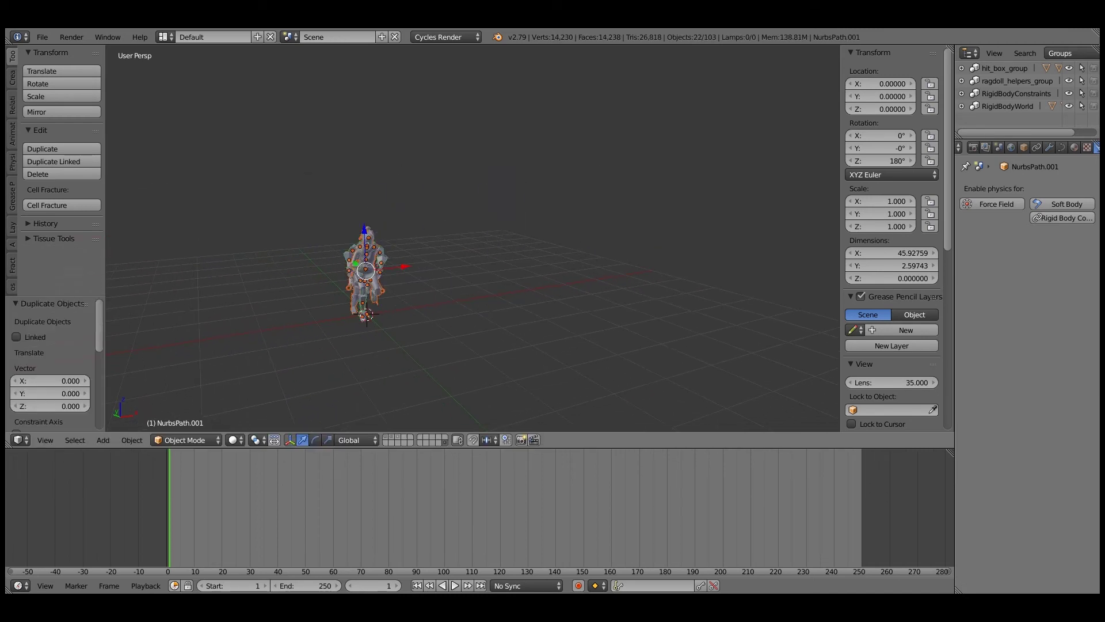
pyautogui.press('m')
pyautogui.press('3')
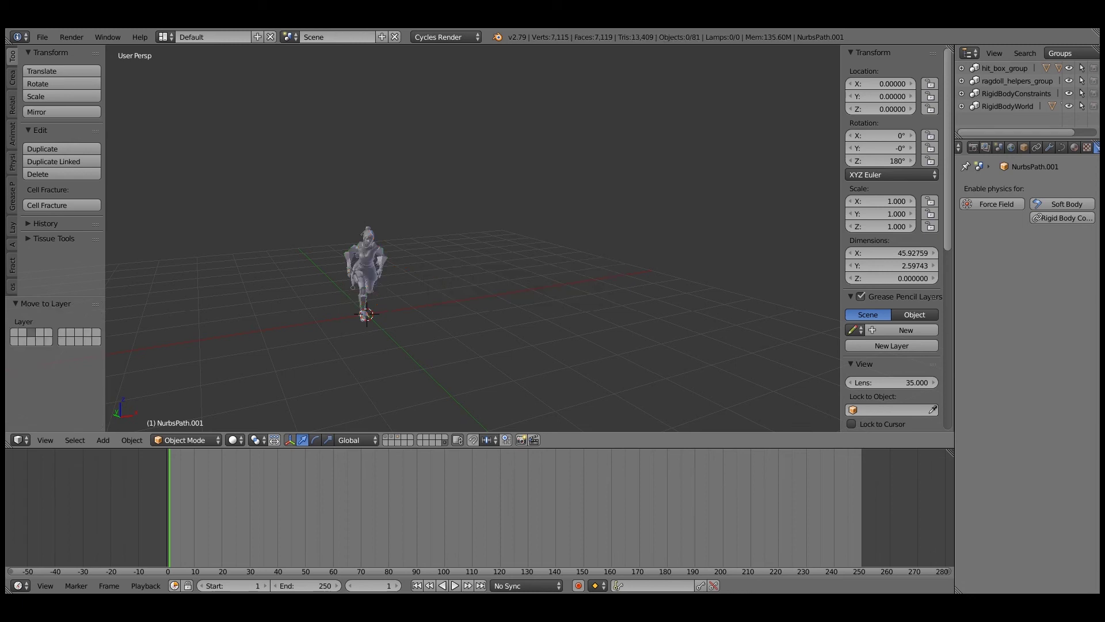
# - Show layer 3 and play back the duplicated character's run cycle
pyautogui.press('3')
pyautogui.hotkey('alt', 'a')
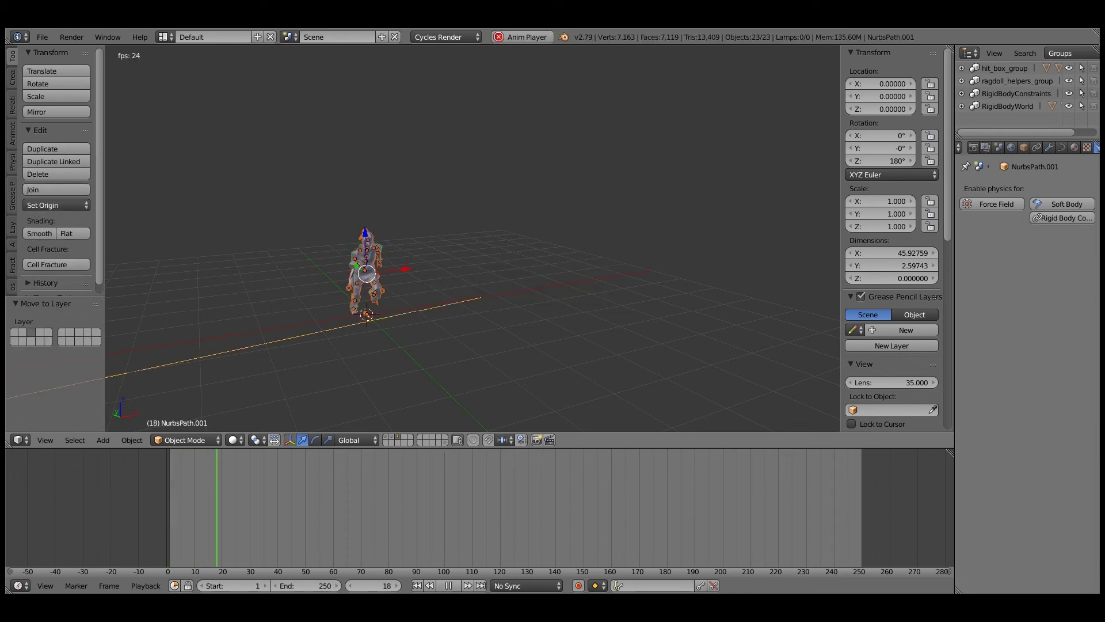
pyautogui.hotkey('alt', 'a')
# - Put the duplicated character's armature into Pose Mode and select its root bone
pyautogui.keyDown('shift'); pyautogui.moveTo(460, 259); pyautogui.dragTo(460, 233, button='middle'); pyautogui.keyUp('shift')
pyautogui.scroll(2, 510, 244)
pyautogui.rightClick(407, 306)
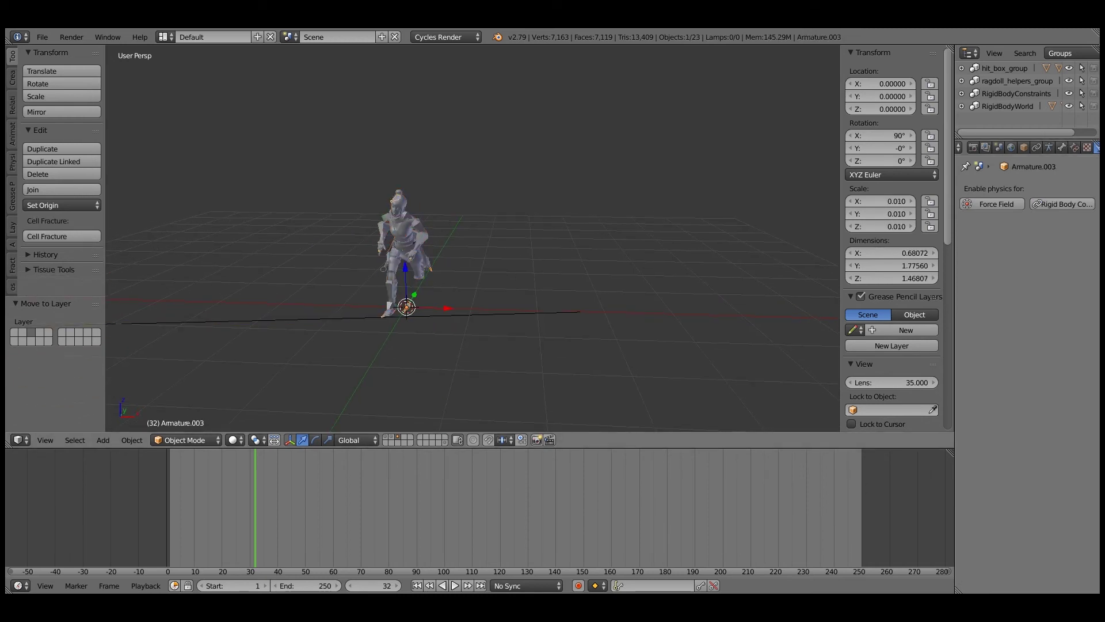
pyautogui.click(186, 439)
pyautogui.click(184, 394)
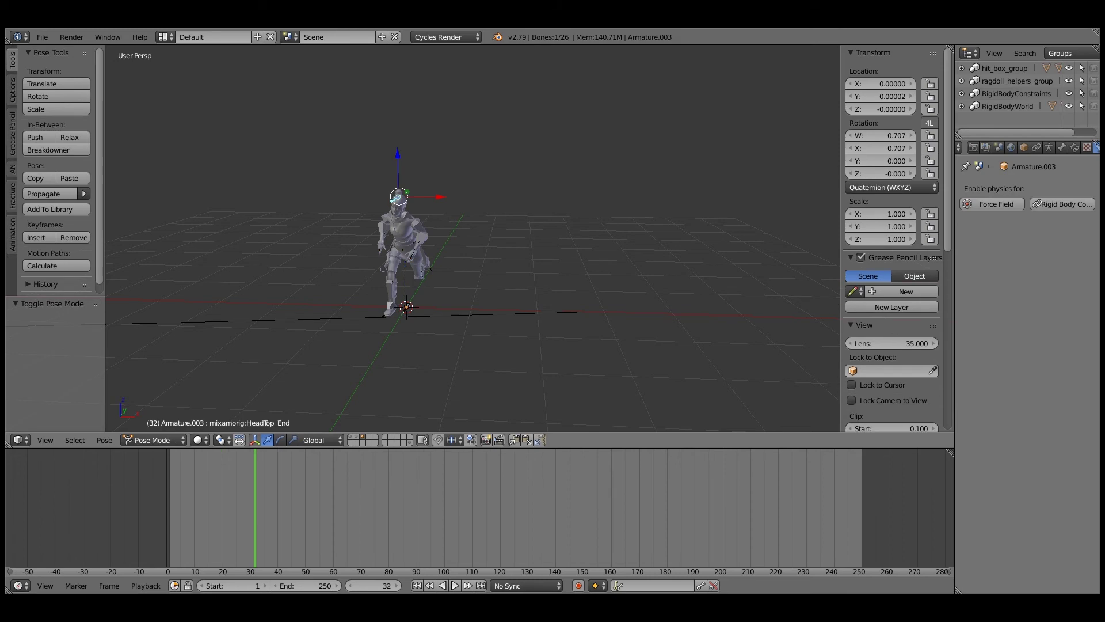
pyautogui.click(1061, 147)
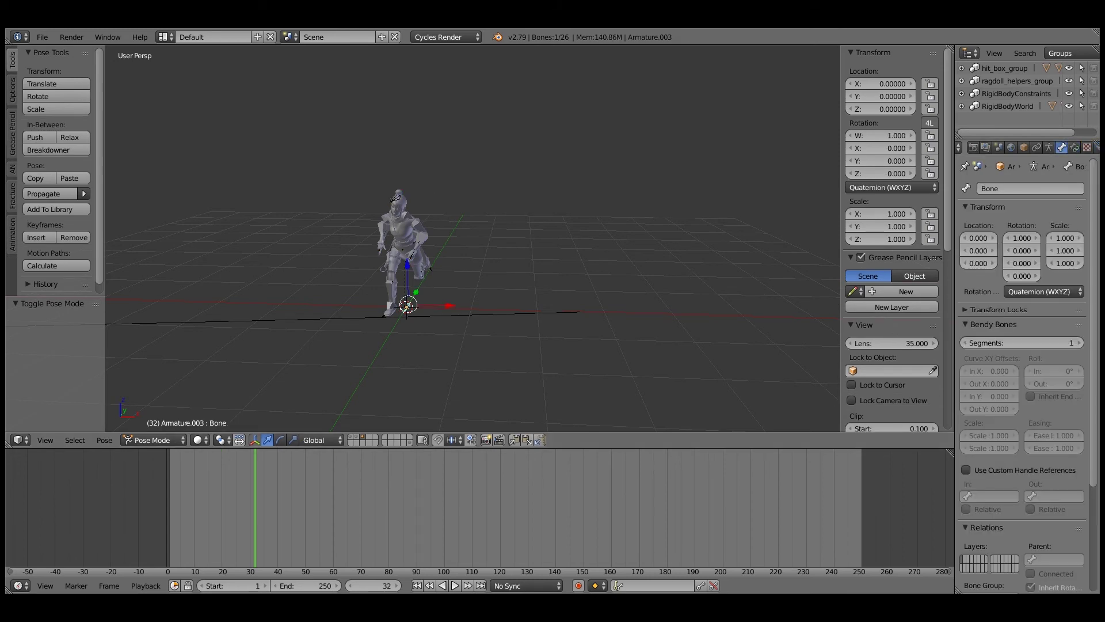
# - Add a Follow Path constraint to the root bone targeting NurbsPath.001, apply Animate Path and enable Follow Curve
pyautogui.click(1074, 148)
pyautogui.click(1027, 188)
pyautogui.click(1036, 257)
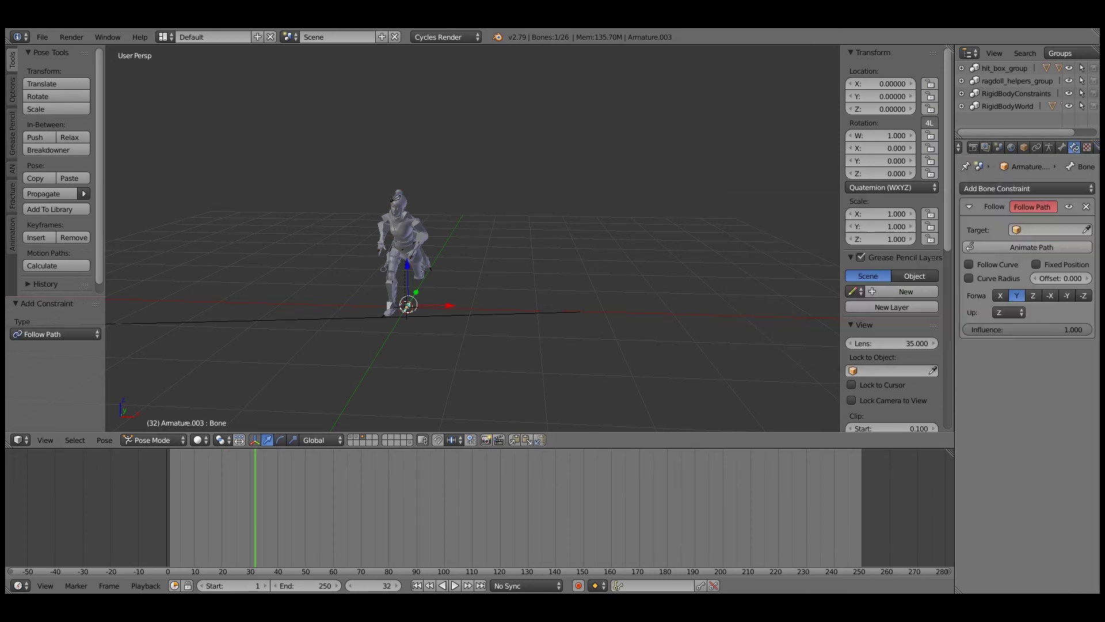
pyautogui.click(534, 312)
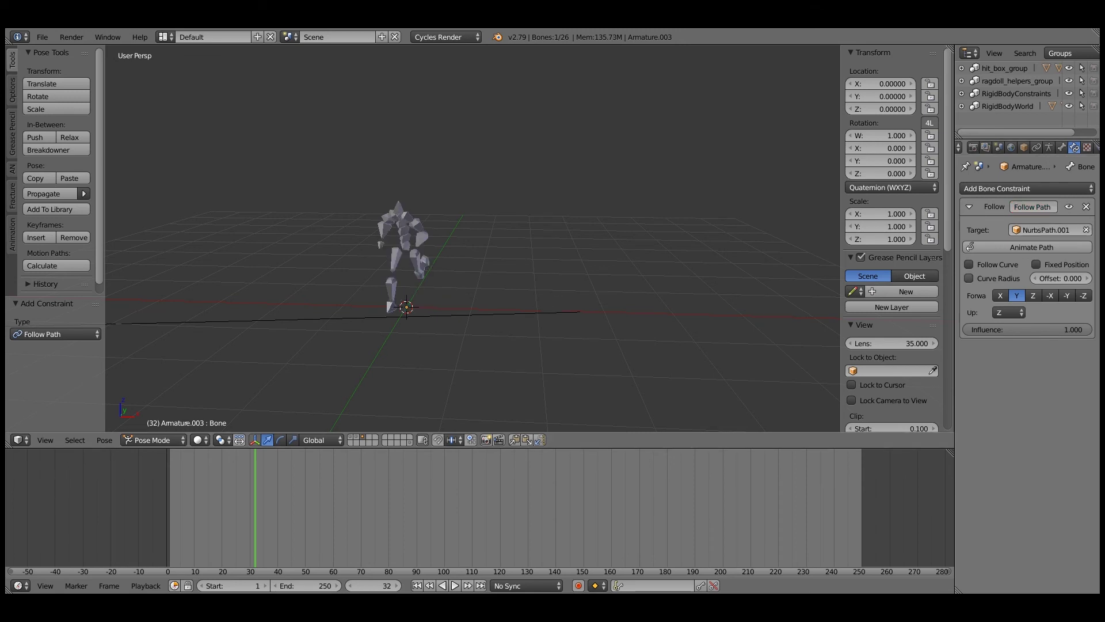
pyautogui.click(1032, 247)
pyautogui.scroll(-4, 473, 238)
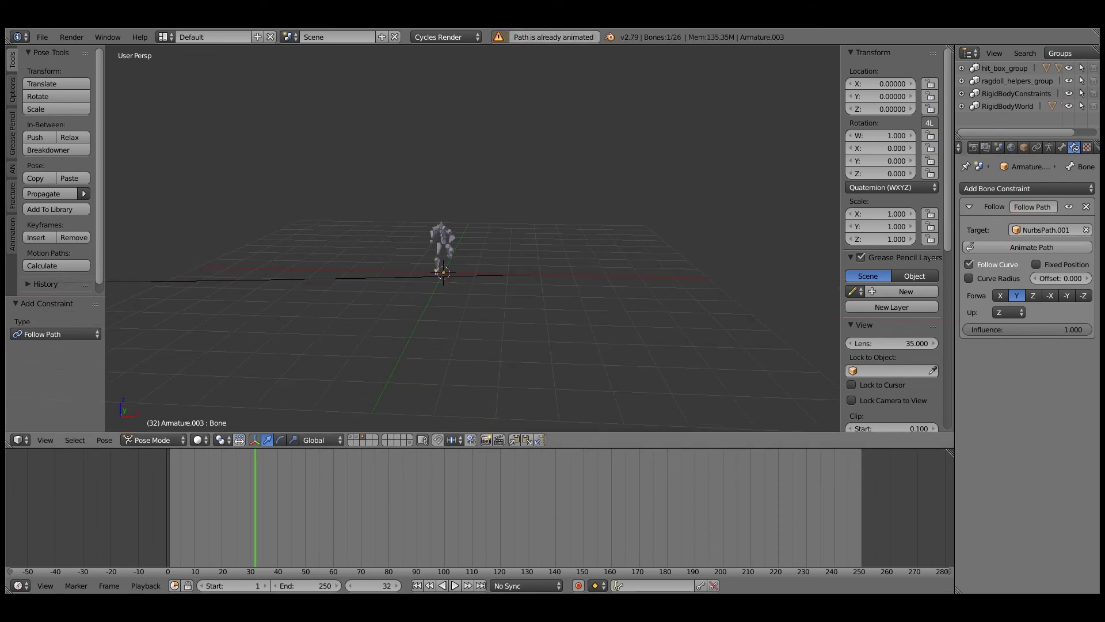
# - Play the animation from frame 1 to check the duplicated character's movement along the rotated path
pyautogui.hotkey('shift', 'Left')
pyautogui.scroll(-4, 473, 239)
pyautogui.keyDown('shift'); pyautogui.moveTo(363, 231); pyautogui.dragTo(585, 271, button='middle'); pyautogui.keyUp('shift')
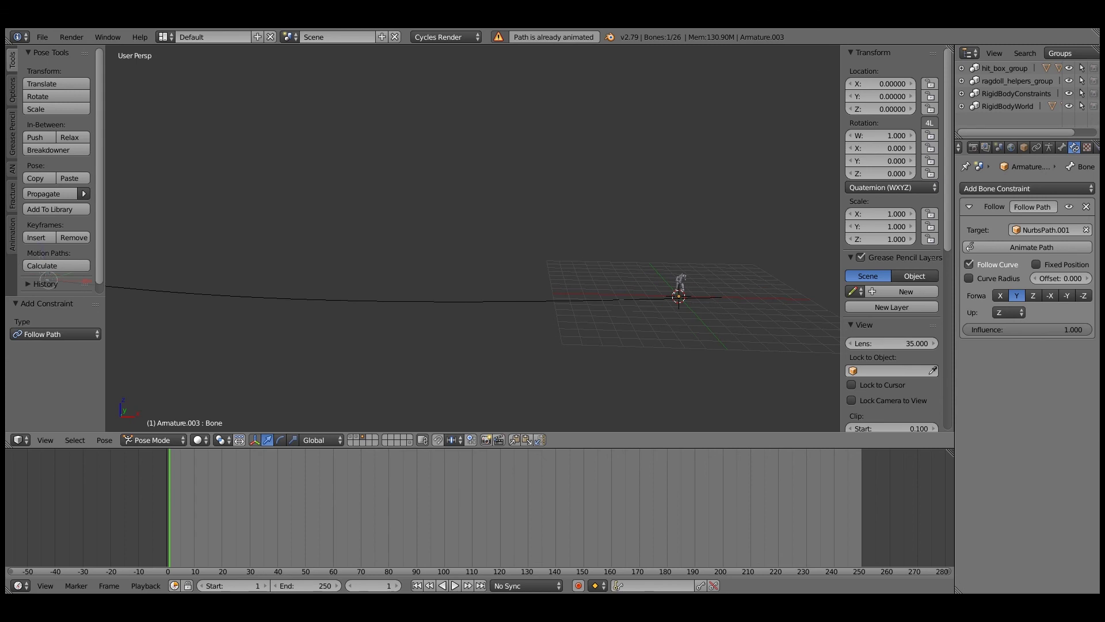
pyautogui.scroll(-3, 584, 271)
pyautogui.hotkey('alt', 'a')
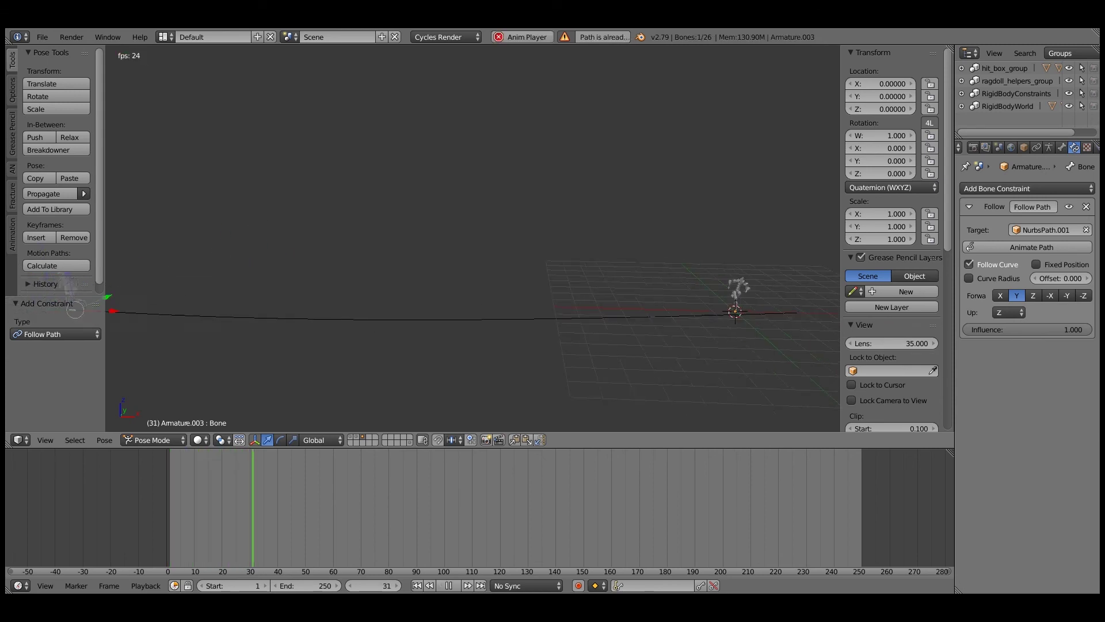
pyautogui.scroll(4, 472, 239)
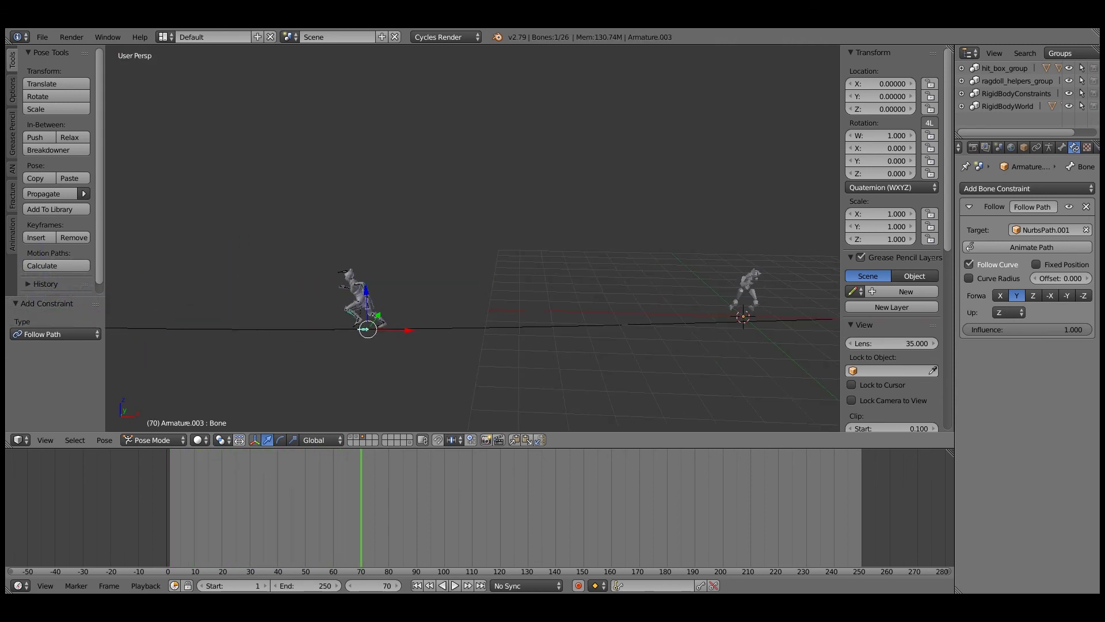
pyautogui.press('Escape')
pyautogui.hotkey('alt', 'a')
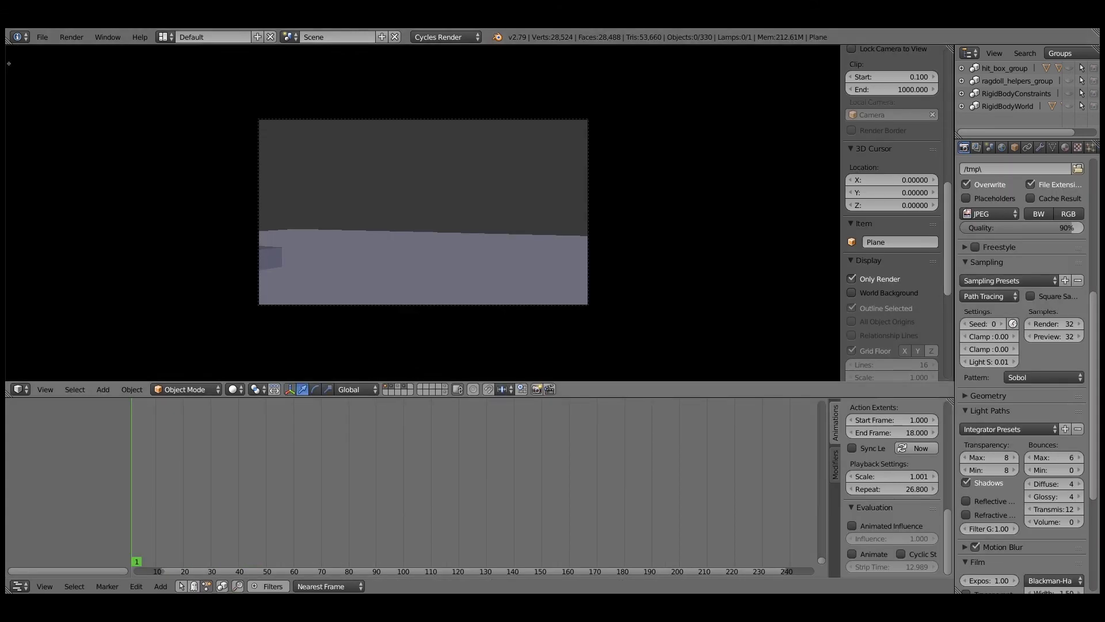
# - Replay the full ragdoll scene from frame 1 through the camera to examine the runners' collisions around the box
pyautogui.hotkey('alt', 'a')
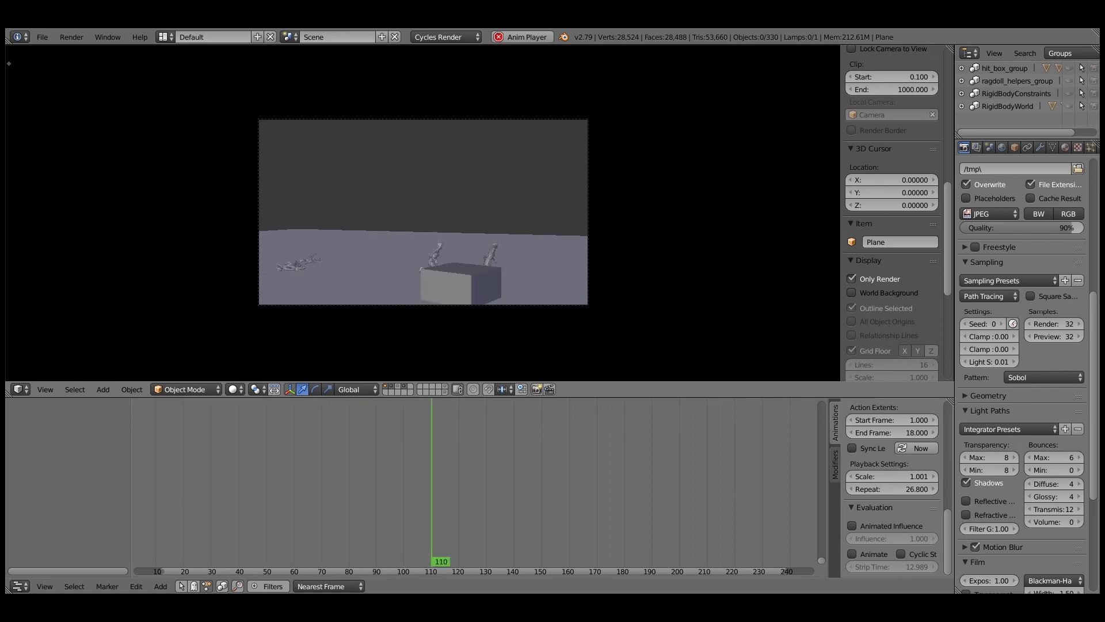
pyautogui.hotkey('alt', 'a')
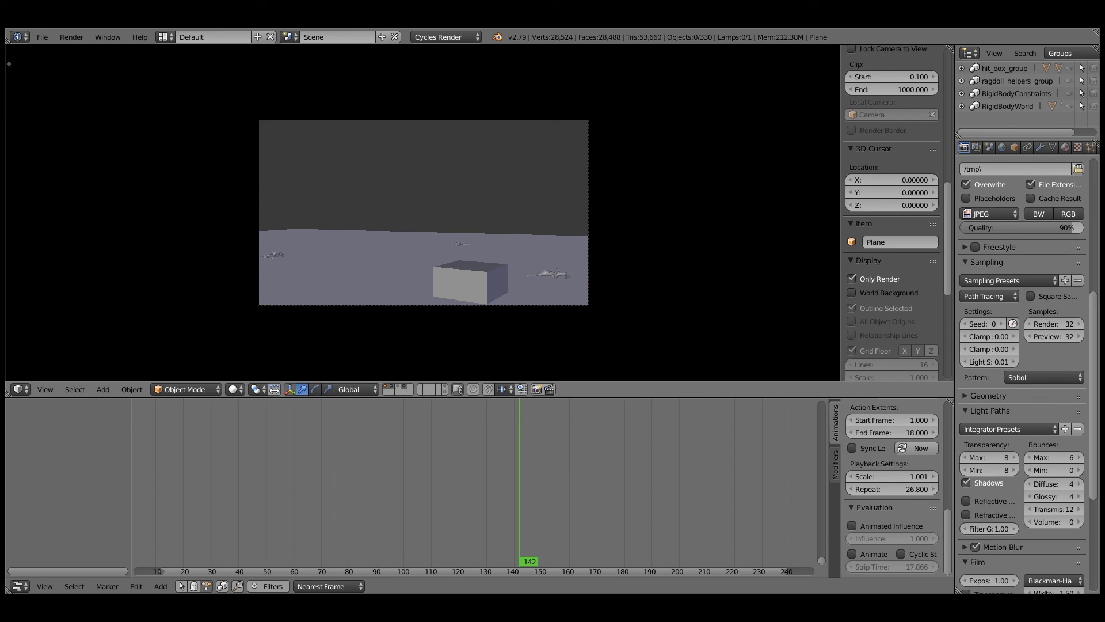
pyautogui.hotkey('shift', 'Left')
pyautogui.hotkey('alt', 'a')
pyautogui.press('Escape')
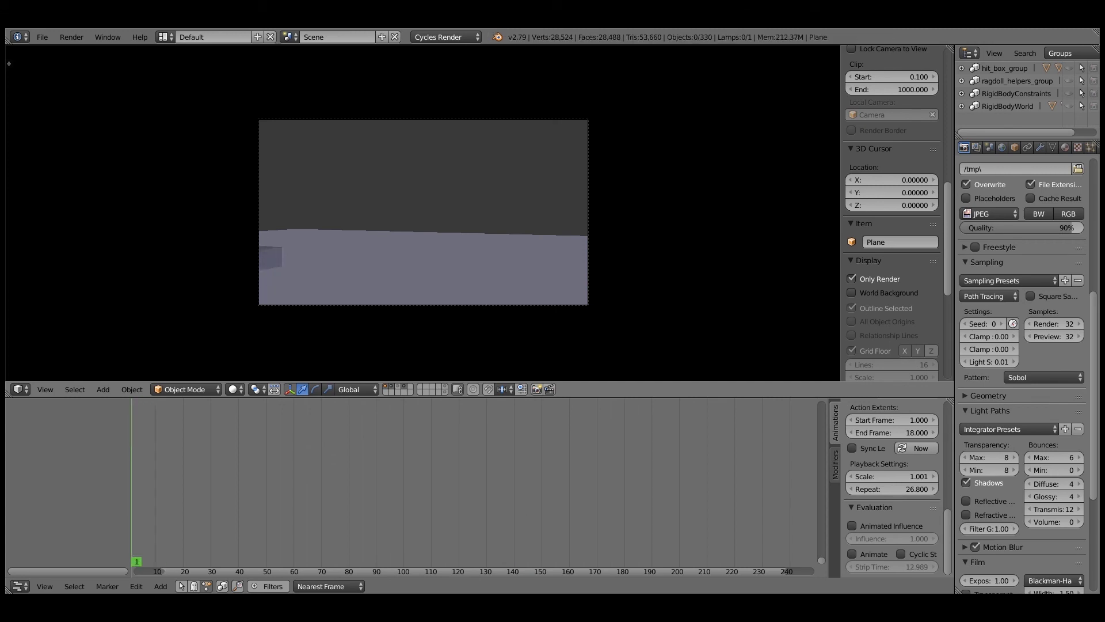
pyautogui.hotkey('alt', 'a')
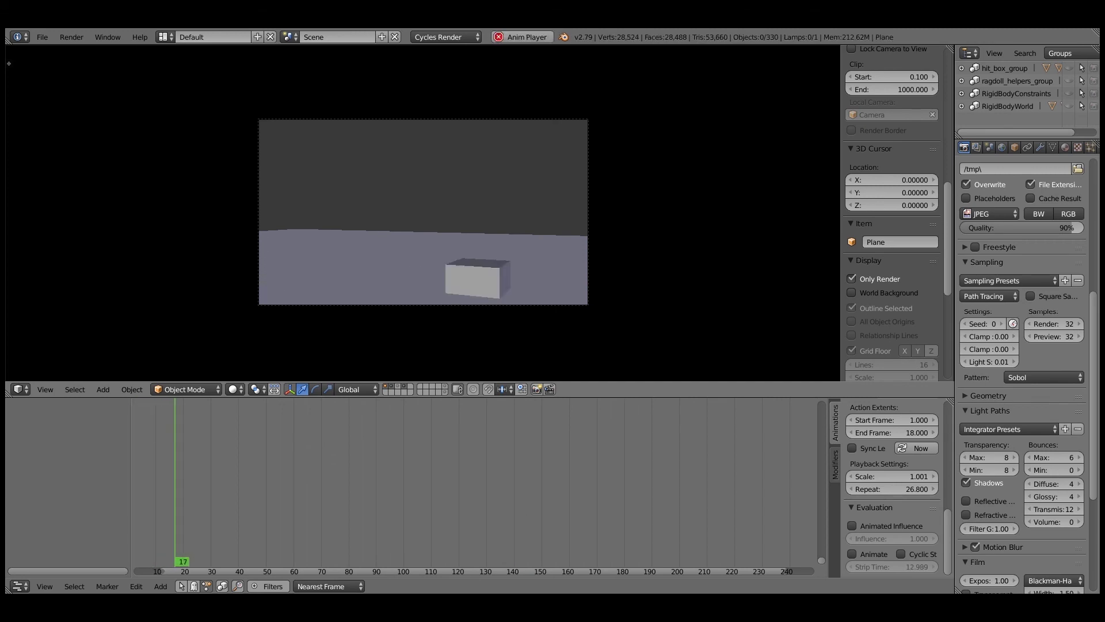